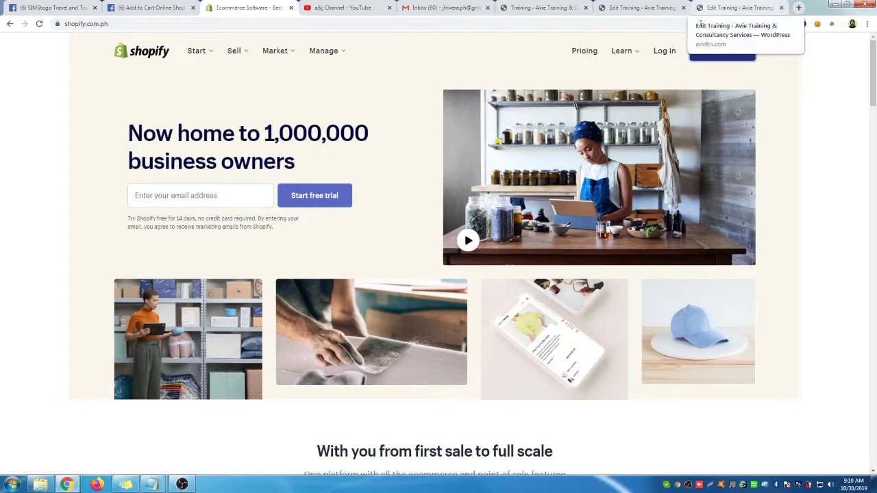
Leave the free trial signup form, reach the store login page and submit the store address
{"action": "left_click", "coordinate": [720, 55]}
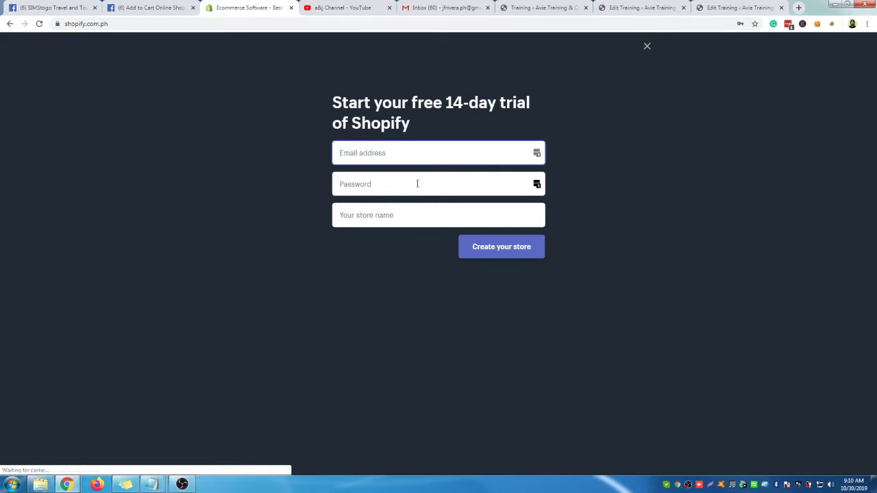
{"action": "left_click", "coordinate": [647, 48]}
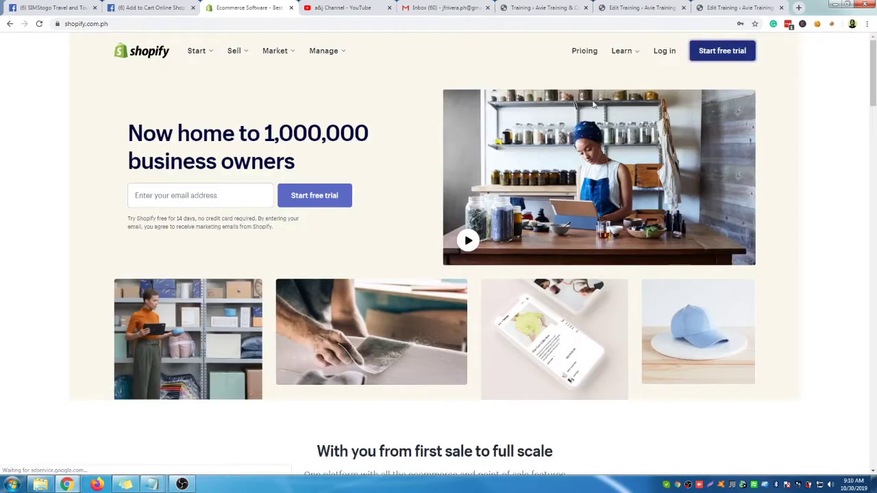
{"action": "left_click", "coordinate": [664, 53]}
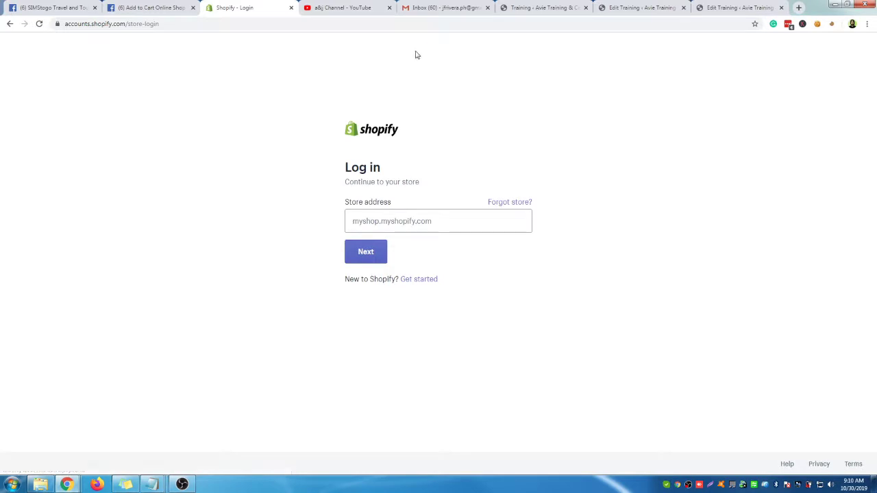
{"action": "left_click", "coordinate": [401, 225]}
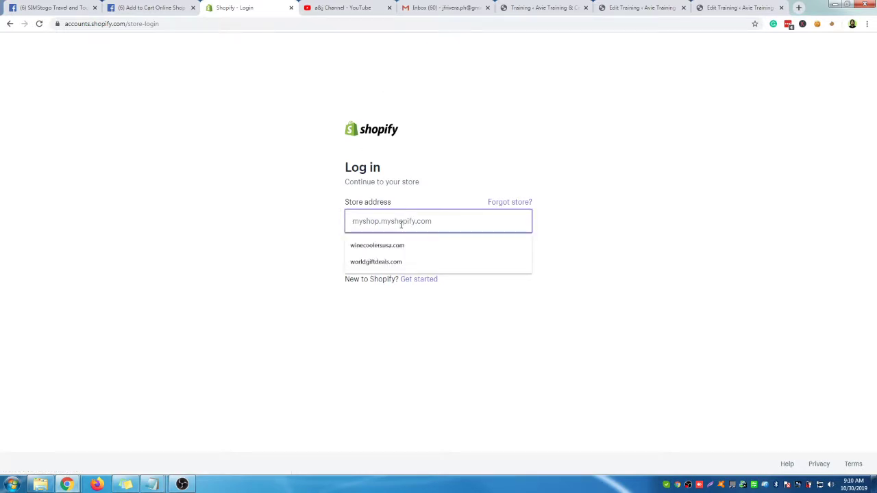
{"action": "type", "text": "addtocartonlineshop"}
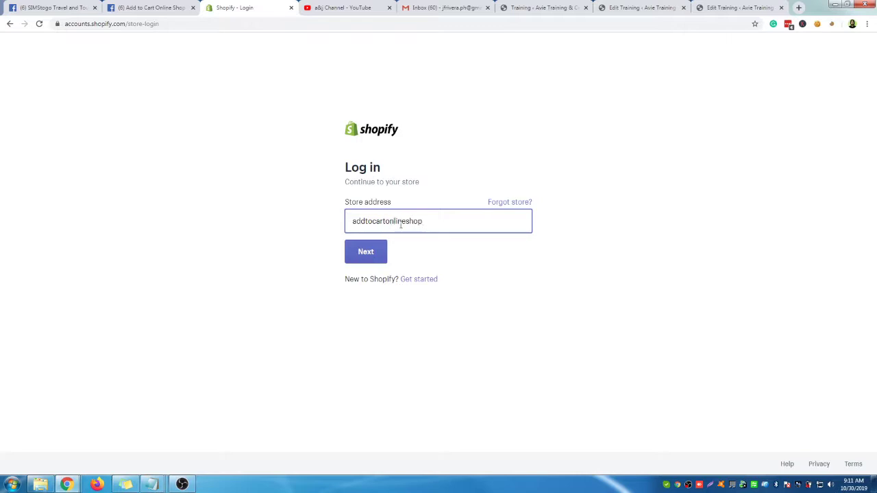
{"action": "left_click", "coordinate": [366, 253]}
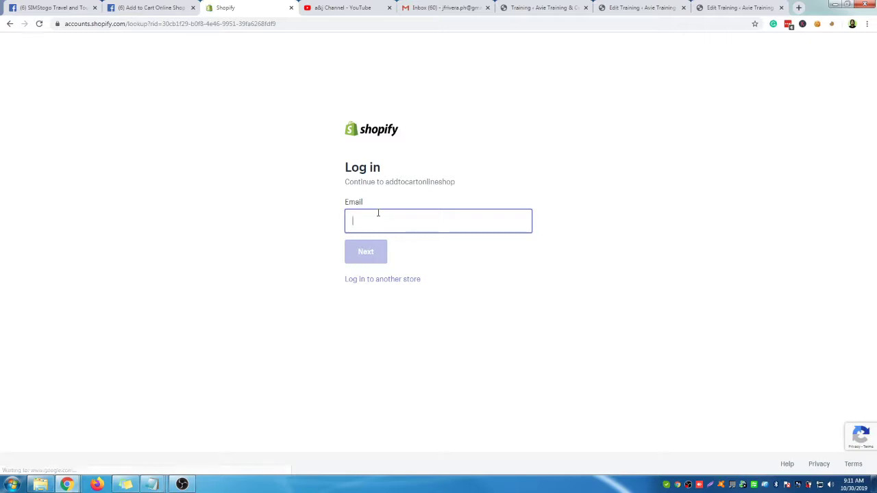
Clear the mistakenly typed text out of the email field
{"action": "type", "text": "Jaka building"}
{"action": "key", "text": "ctrl+a"}
{"action": "key", "text": "BackSpace"}
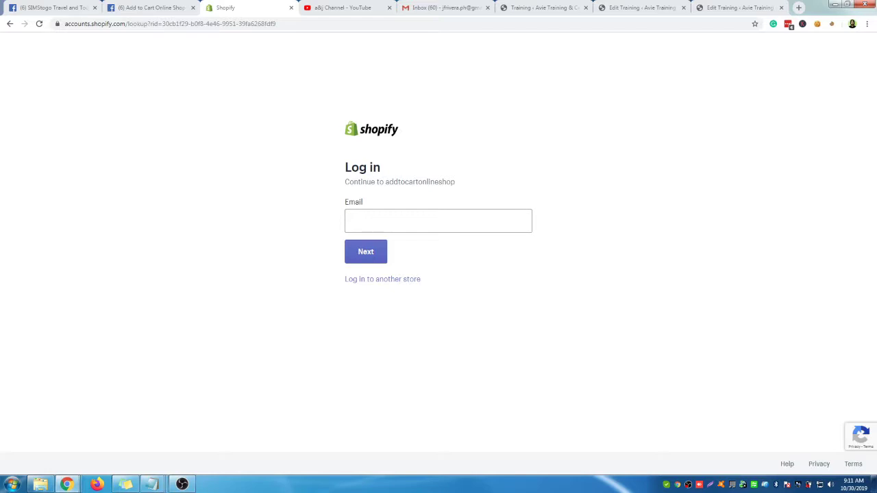
{"action": "left_click", "coordinate": [379, 211]}
{"action": "key", "text": "ctrl+z"}
{"action": "key", "text": "ctrl+a"}
{"action": "key", "text": "BackSpace"}
Fill in the store account's email, submit it, and log in with the password
{"action": "left_click", "coordinate": [391, 224]}
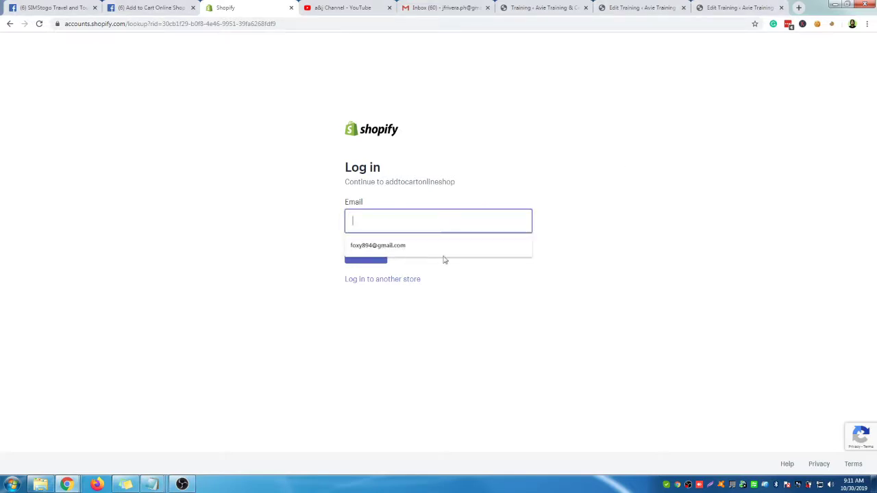
{"action": "left_click", "coordinate": [348, 242]}
{"action": "left_click", "coordinate": [421, 224]}
{"action": "key", "text": "ctrl+a"}
{"action": "key", "text": "ctrl+v"}
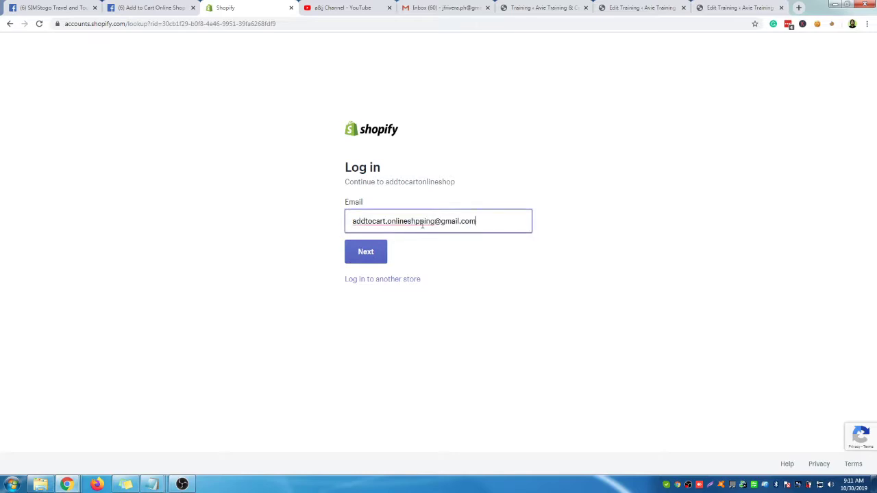
{"action": "left_click", "coordinate": [366, 252]}
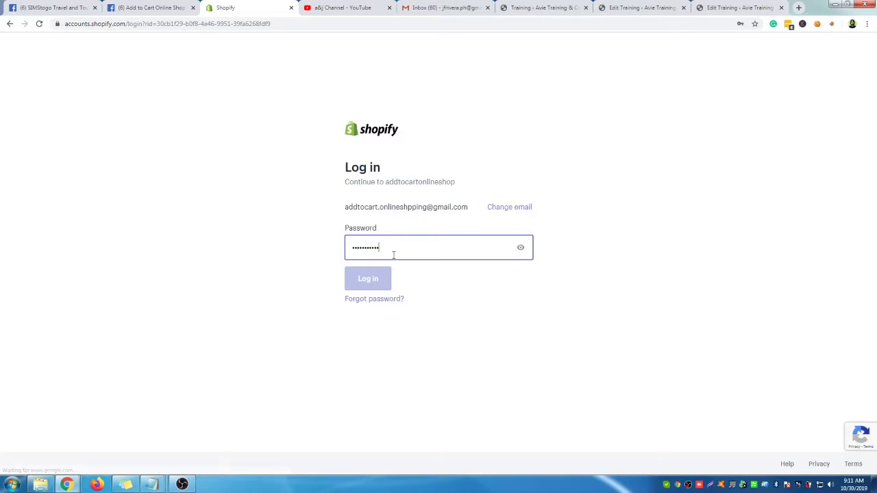
{"action": "left_click", "coordinate": [367, 280]}
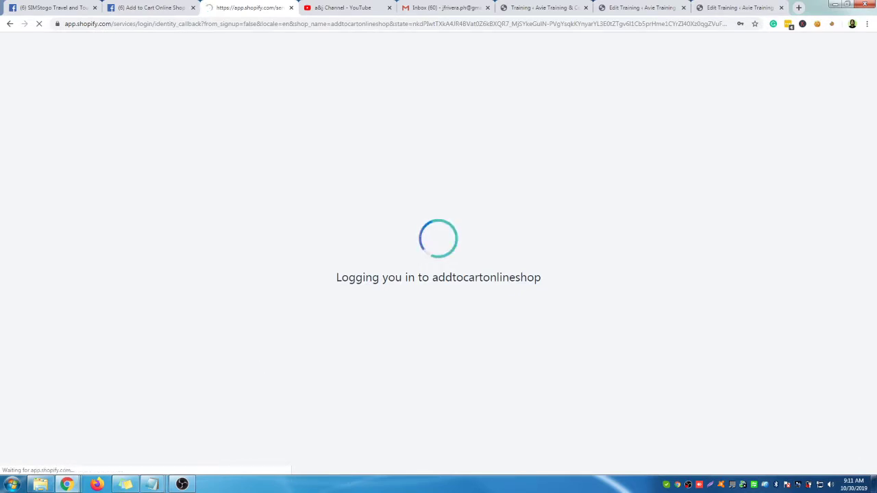
Read through the Shopify welcome email in Gmail, then move the Gmail window aside
{"action": "key", "text": "alt+Tab"}
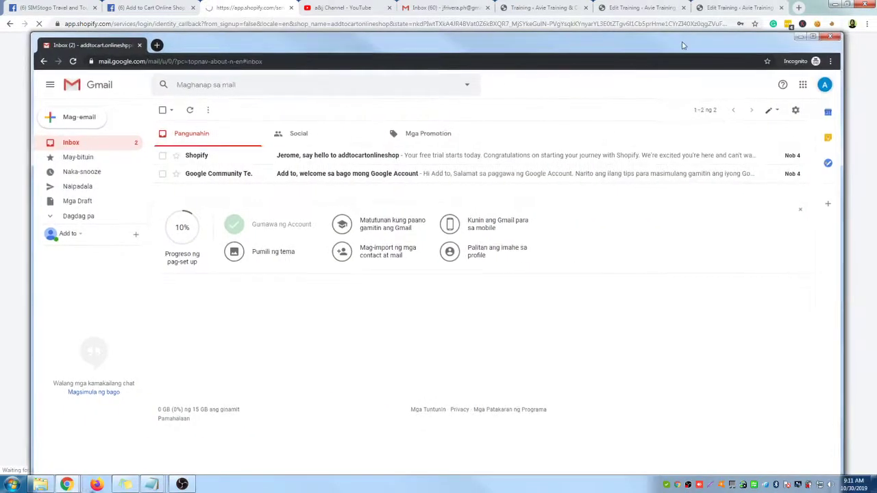
{"action": "left_click_drag", "start_coordinate": [682, 45], "coordinate": [685, 27]}
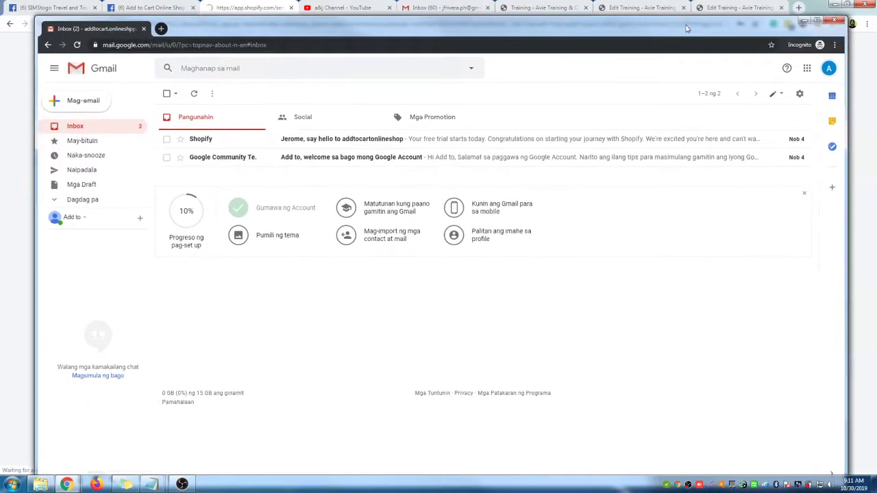
{"action": "left_click", "coordinate": [199, 144]}
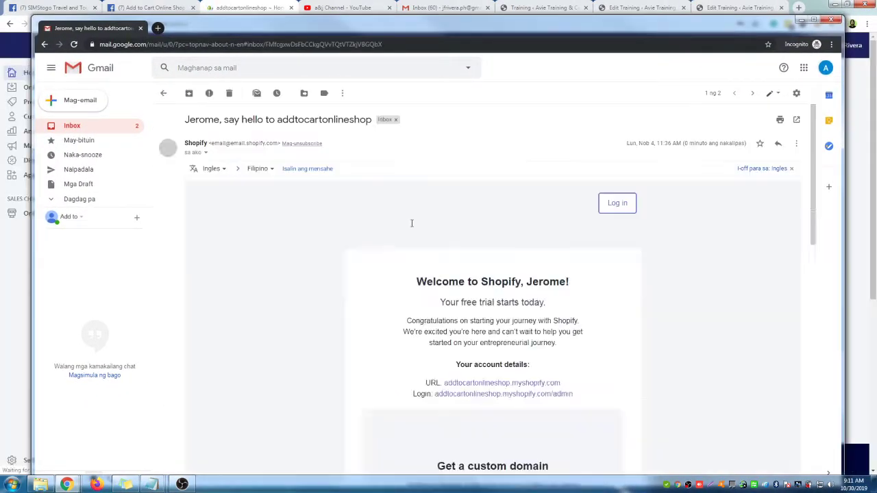
{"action": "scroll", "coordinate": [553, 341], "scroll_direction": "down", "scroll_amount": 2}
{"action": "scroll", "coordinate": [691, 336], "scroll_direction": "down", "scroll_amount": 3}
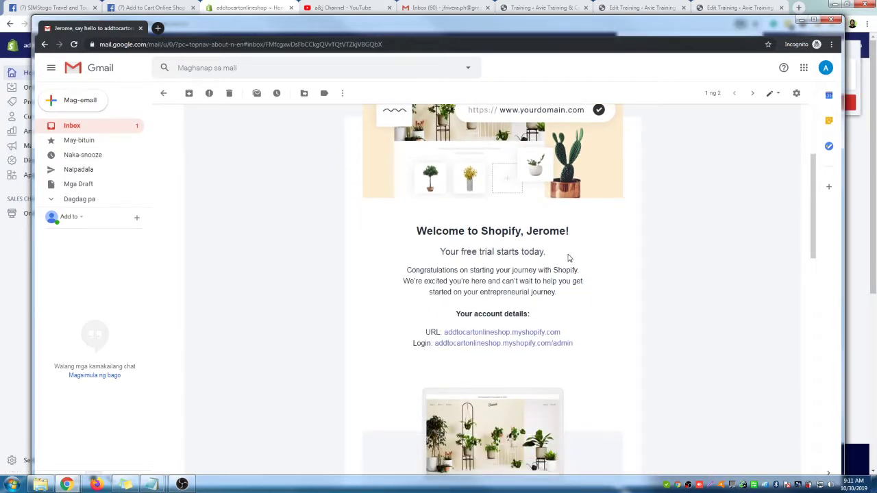
{"action": "scroll", "coordinate": [583, 268], "scroll_direction": "down", "scroll_amount": 2}
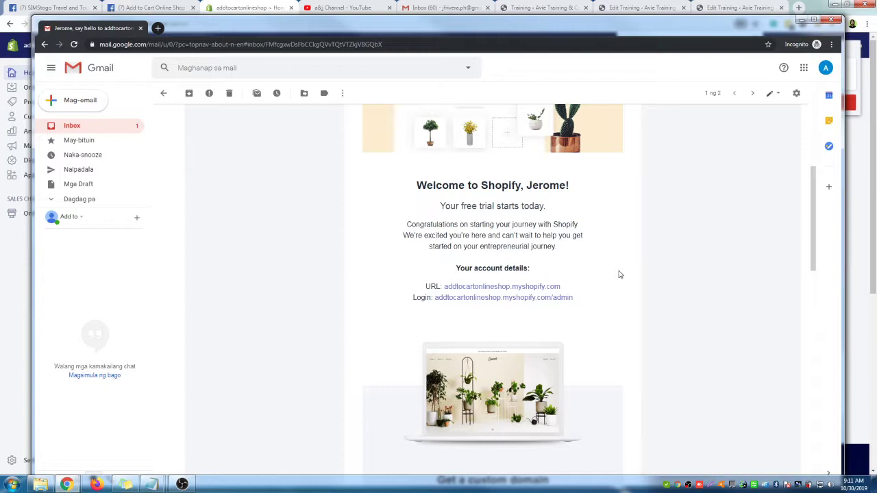
{"action": "scroll", "coordinate": [619, 275], "scroll_direction": "down", "scroll_amount": 3}
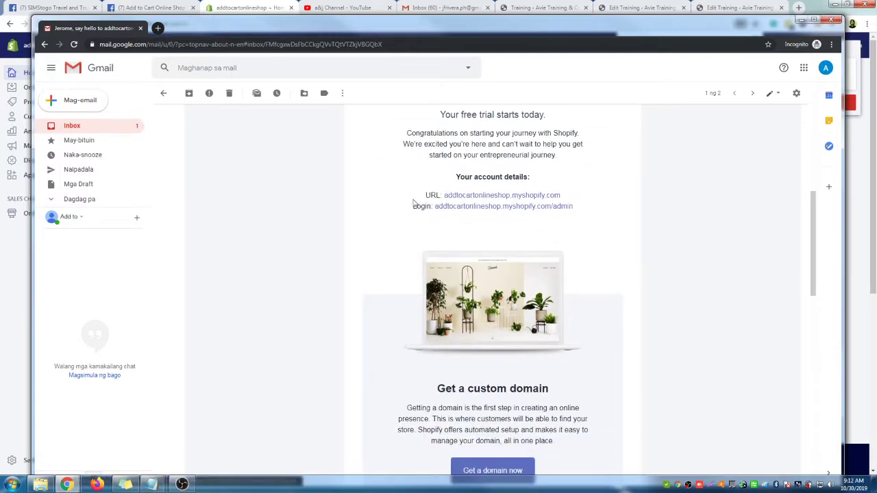
{"action": "scroll", "coordinate": [390, 215], "scroll_direction": "down", "scroll_amount": 5}
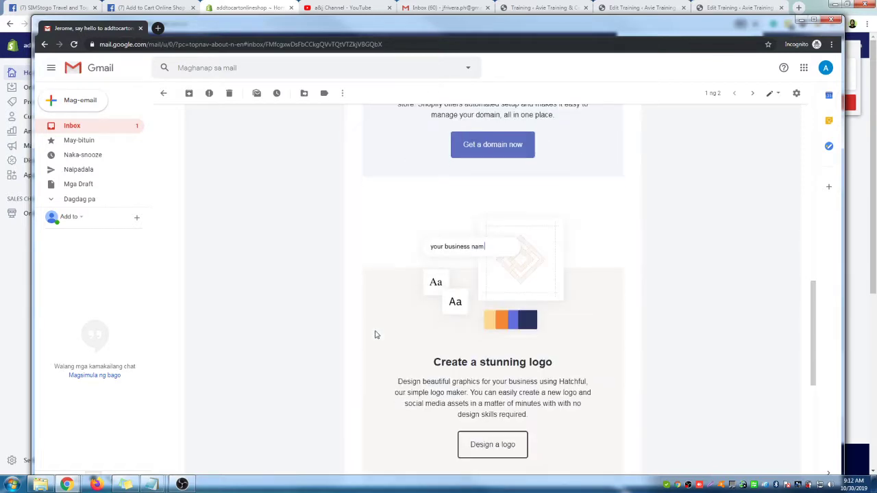
{"action": "scroll", "coordinate": [375, 334], "scroll_direction": "down", "scroll_amount": 2}
{"action": "scroll", "coordinate": [394, 219], "scroll_direction": "up", "scroll_amount": 10}
{"action": "left_click_drag", "start_coordinate": [74, 29], "coordinate": [876, 19]}
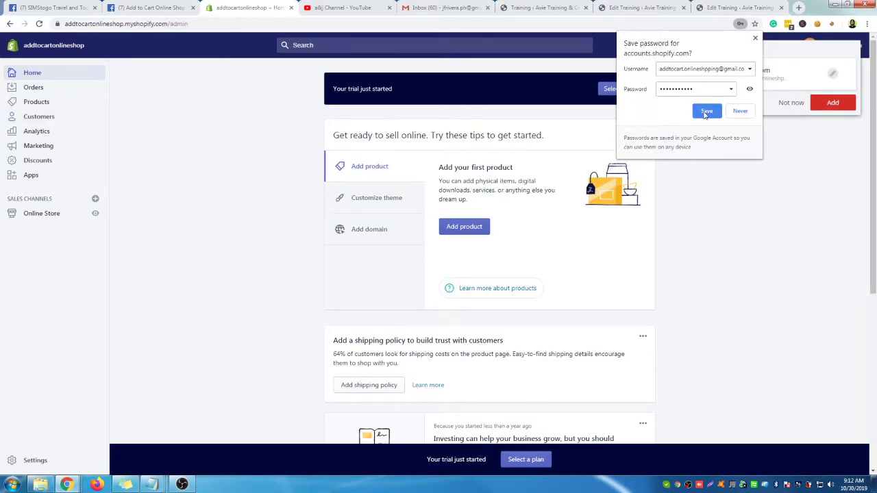
Save the login password in Chrome and look over the trial-started banner on Home
{"action": "left_click", "coordinate": [706, 112]}
{"action": "left_click", "coordinate": [832, 103]}
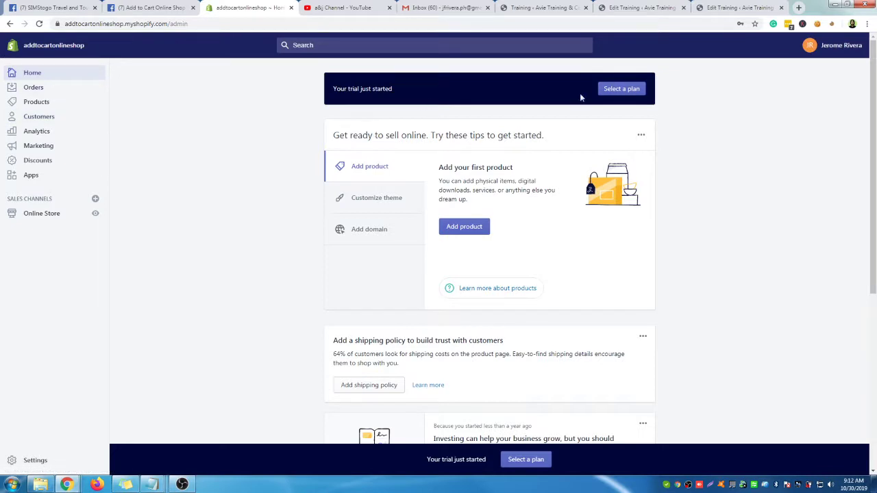
{"action": "left_click_drag", "start_coordinate": [348, 89], "coordinate": [481, 90]}
{"action": "left_click", "coordinate": [481, 90]}
{"action": "scroll", "coordinate": [396, 205], "scroll_direction": "down", "scroll_amount": 1}
{"action": "scroll", "coordinate": [381, 215], "scroll_direction": "up", "scroll_amount": 1}
Browse the theme customization and custom domain setup tips, then go to Orders
{"action": "left_click", "coordinate": [391, 205]}
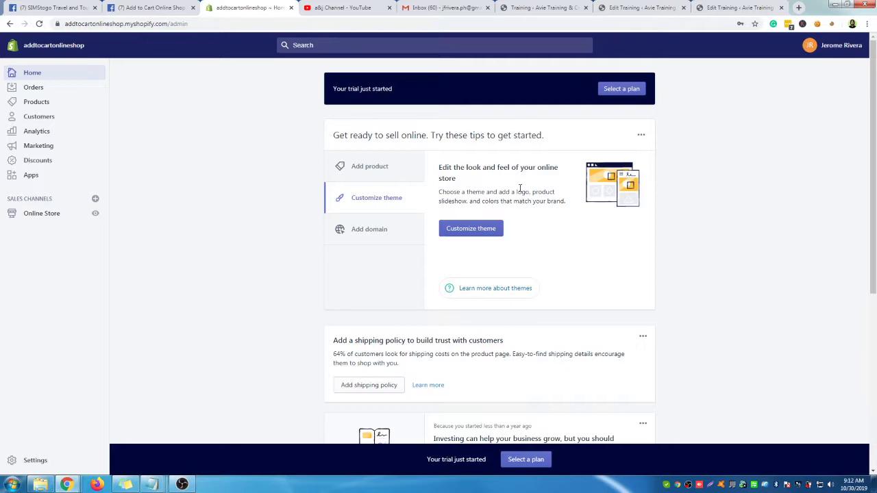
{"action": "left_click", "coordinate": [370, 230]}
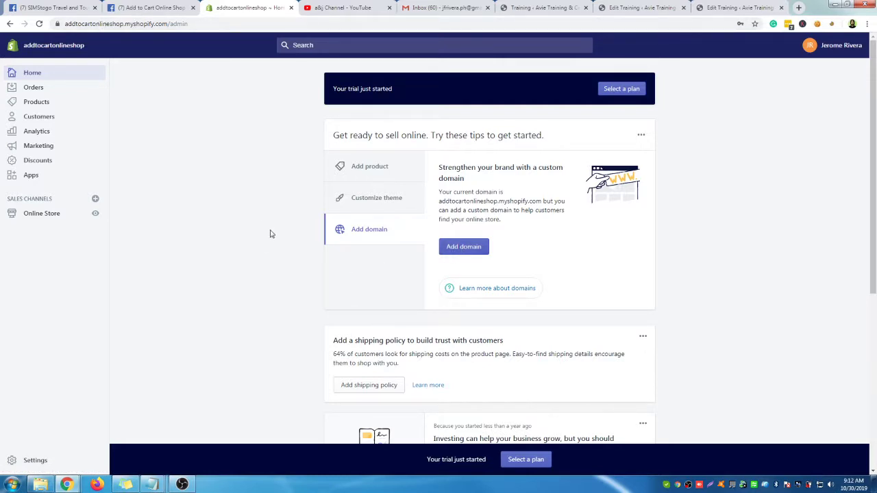
{"action": "scroll", "coordinate": [271, 235], "scroll_direction": "down", "scroll_amount": 2}
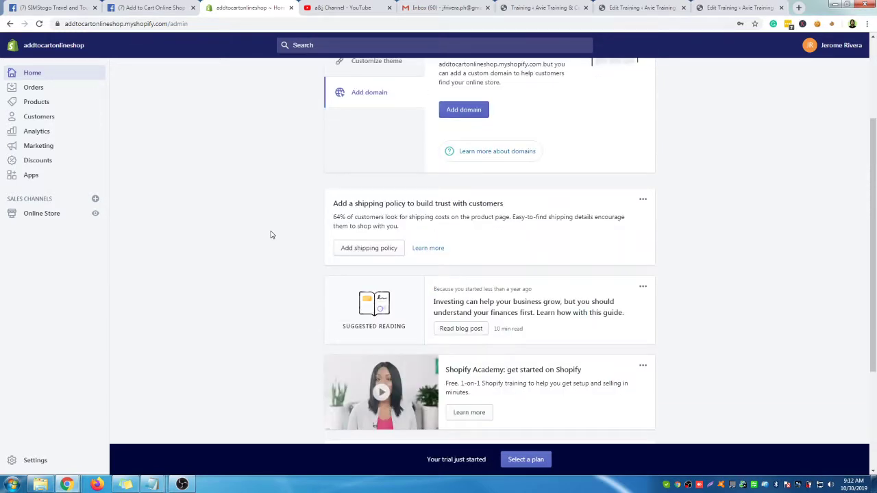
{"action": "scroll", "coordinate": [271, 235], "scroll_direction": "down", "scroll_amount": 2}
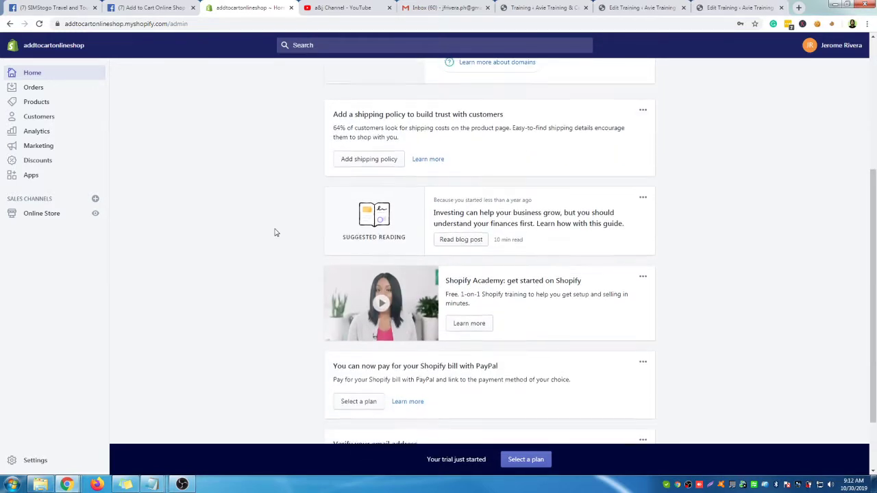
{"action": "left_click", "coordinate": [33, 88]}
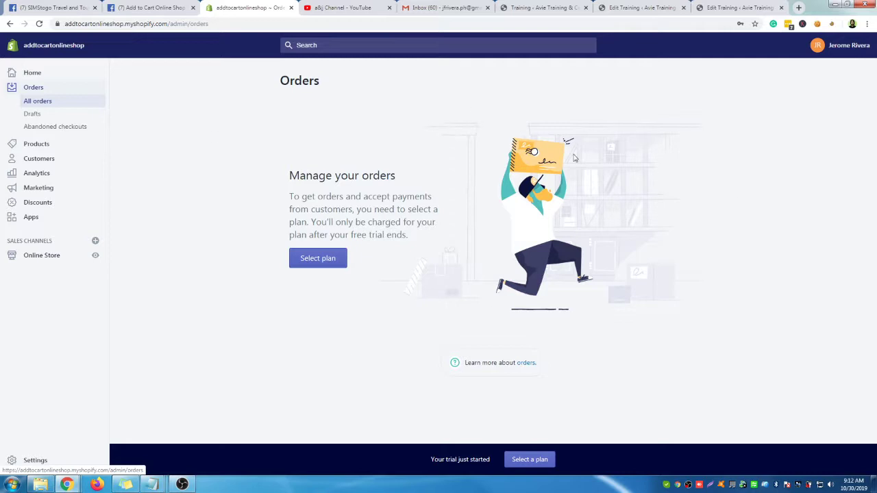
Look over Drafts and Abandoned checkouts, then reach the empty Products page
{"action": "left_click", "coordinate": [32, 114]}
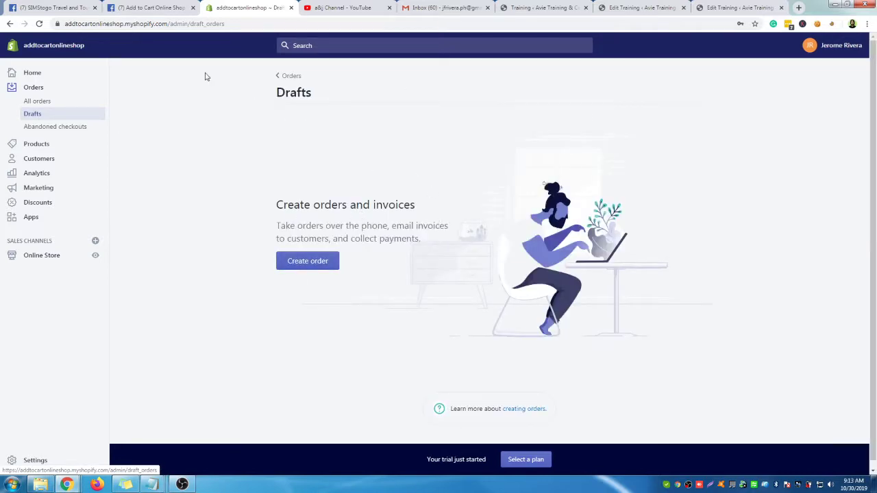
{"action": "left_click_drag", "start_coordinate": [280, 225], "coordinate": [403, 227]}
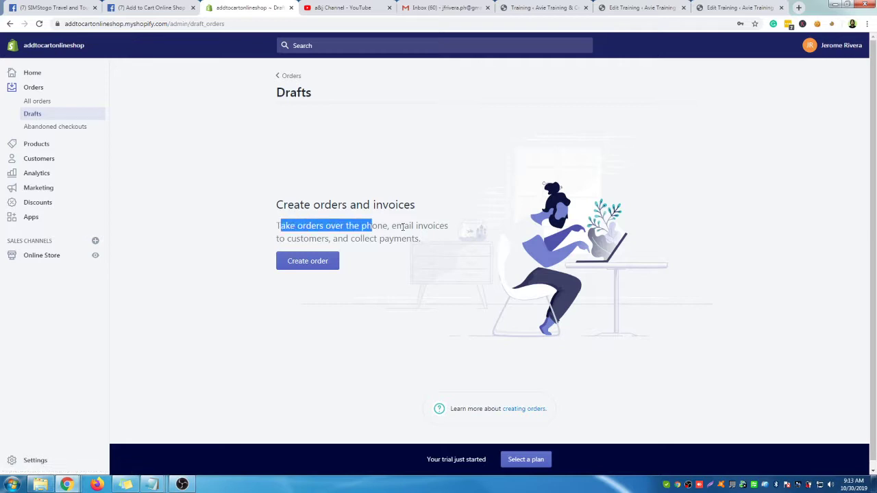
{"action": "left_click", "coordinate": [285, 241]}
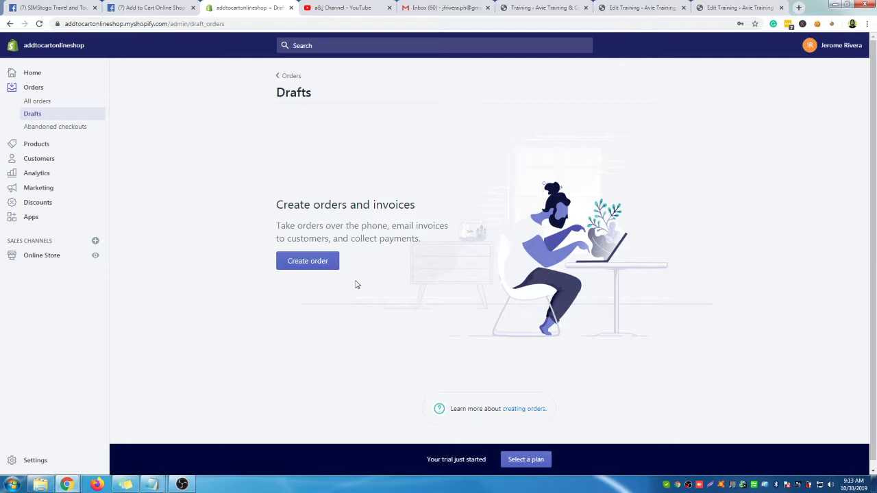
{"action": "left_click", "coordinate": [66, 129]}
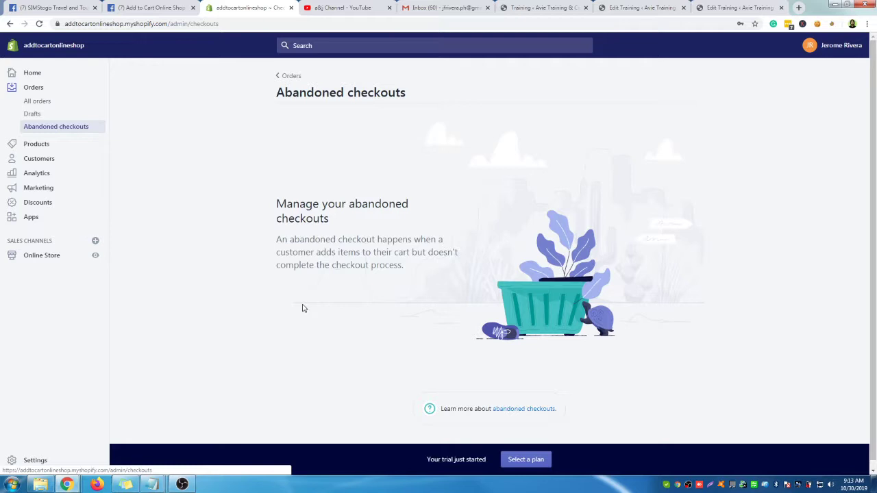
{"action": "left_click", "coordinate": [45, 144]}
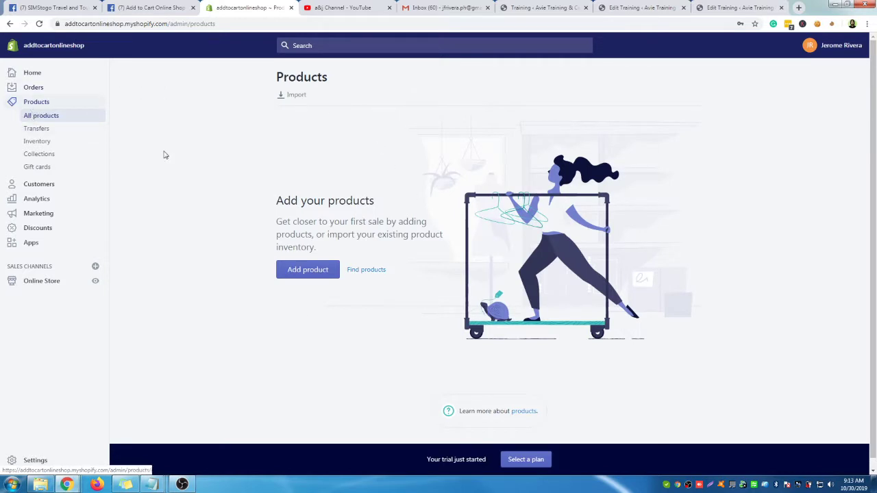
Check Transfers and Inventory, then view Collections with its single Home page collection
{"action": "left_click", "coordinate": [70, 132]}
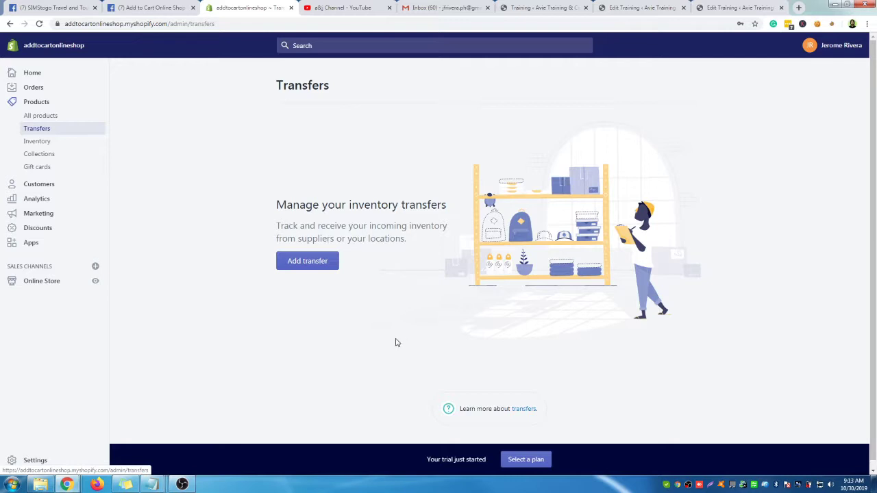
{"action": "left_click", "coordinate": [37, 141]}
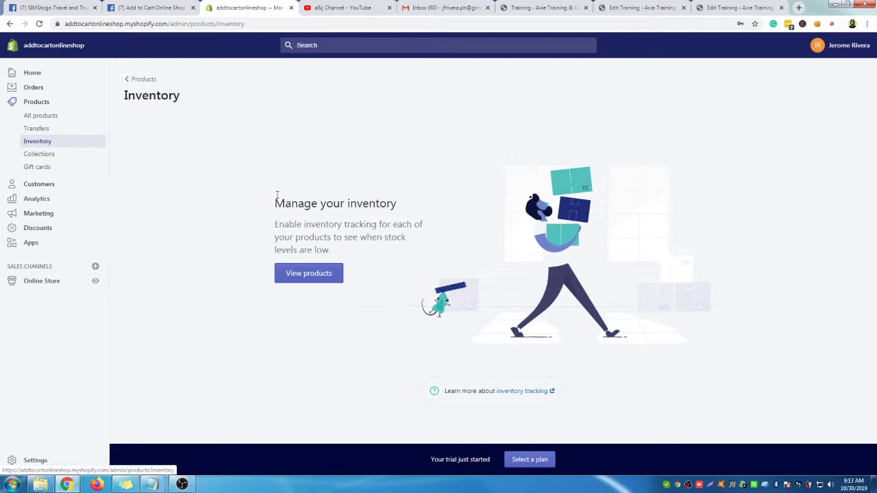
{"action": "left_click", "coordinate": [62, 157]}
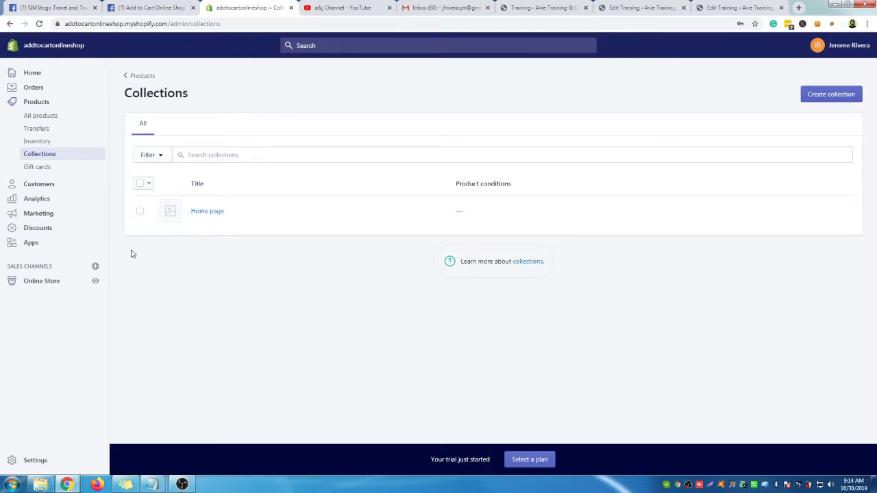
Review the Gift cards plan note, then visit Customers and the Analytics overview
{"action": "left_click", "coordinate": [51, 167]}
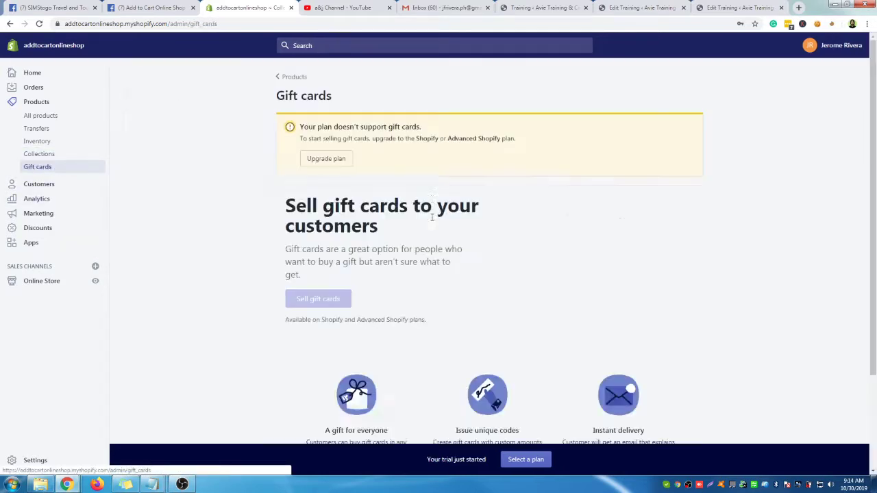
{"action": "scroll", "coordinate": [473, 306], "scroll_direction": "down", "scroll_amount": 2}
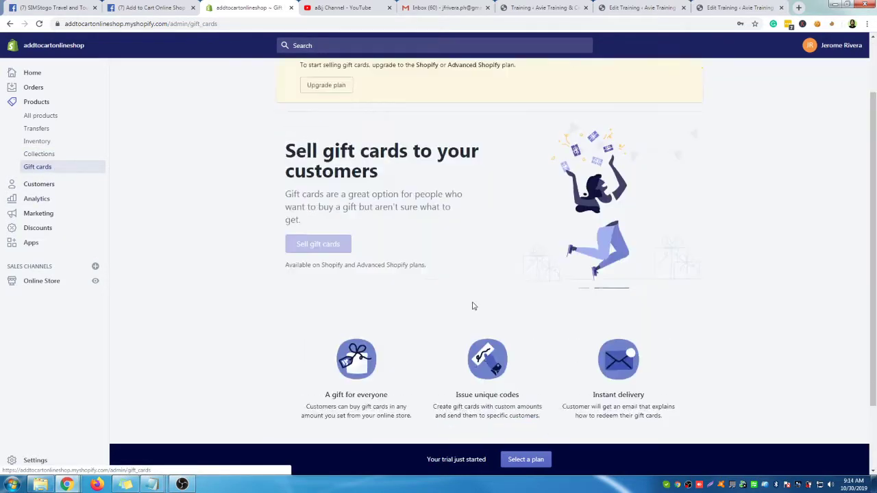
{"action": "scroll", "coordinate": [472, 305], "scroll_direction": "up", "scroll_amount": 1}
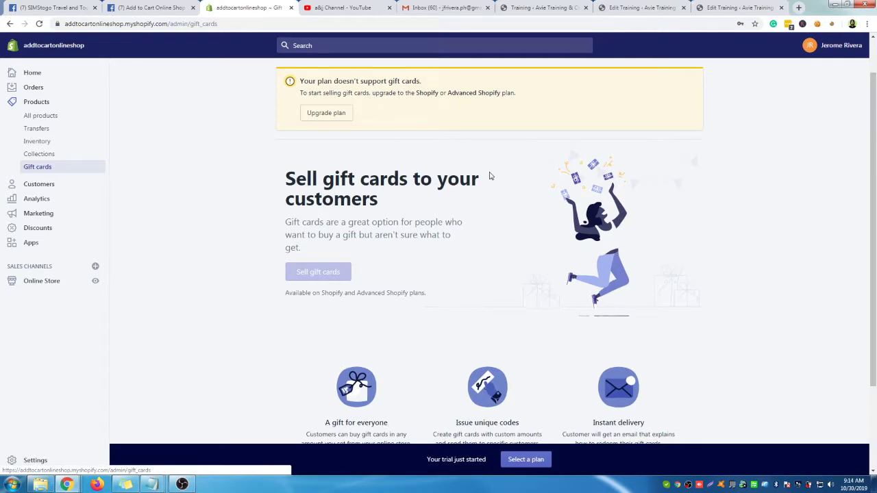
{"action": "scroll", "coordinate": [479, 281], "scroll_direction": "down", "scroll_amount": 1}
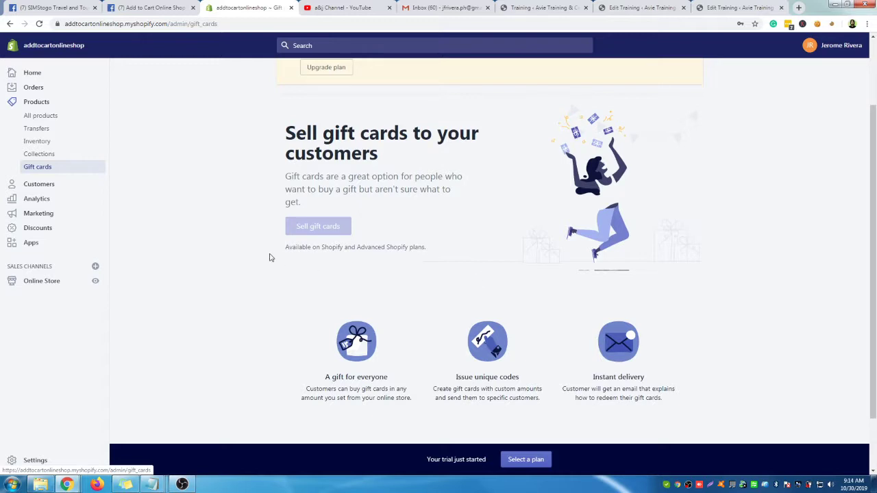
{"action": "left_click_drag", "start_coordinate": [298, 247], "coordinate": [375, 249]}
{"action": "left_click", "coordinate": [290, 273]}
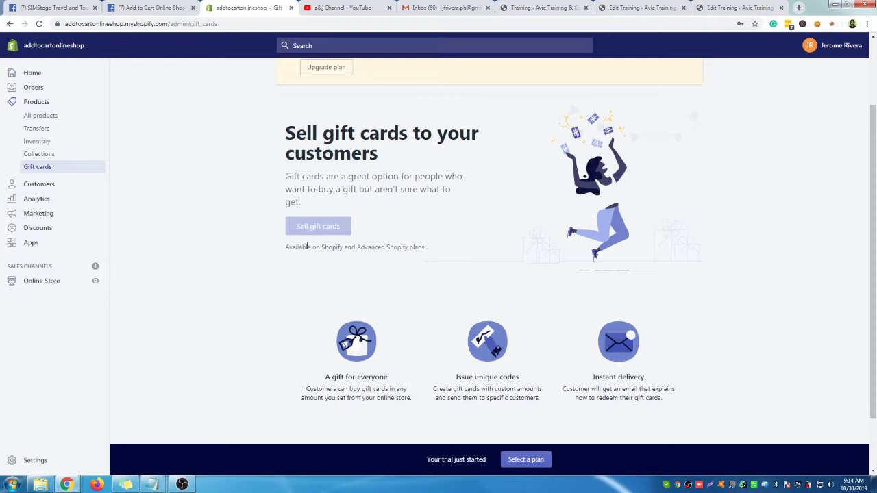
{"action": "scroll", "coordinate": [393, 317], "scroll_direction": "down", "scroll_amount": 1}
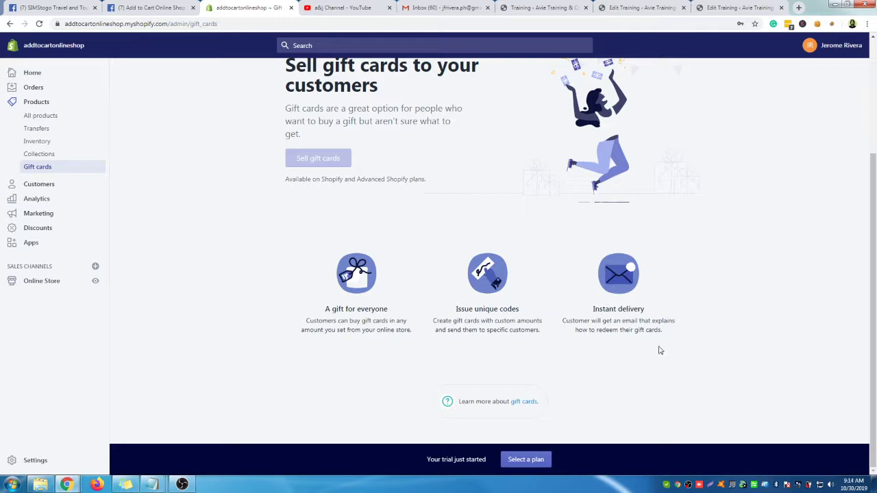
{"action": "left_click", "coordinate": [48, 186]}
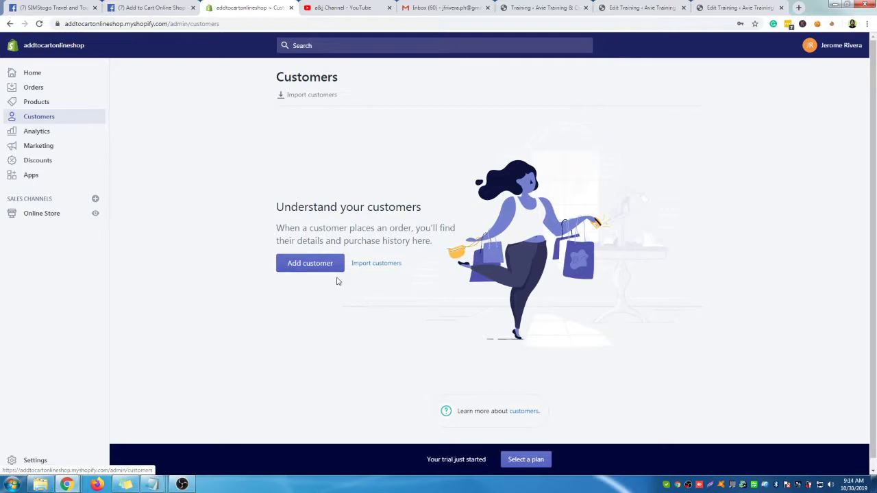
{"action": "left_click", "coordinate": [42, 131]}
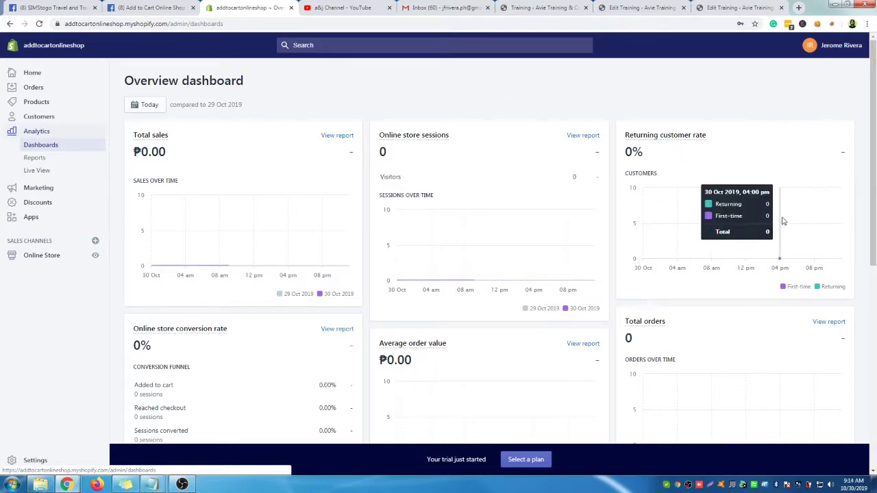
Scan the overview's sessions converted and average order value cards, then go to Reports
{"action": "scroll", "coordinate": [785, 220], "scroll_direction": "down", "scroll_amount": 3}
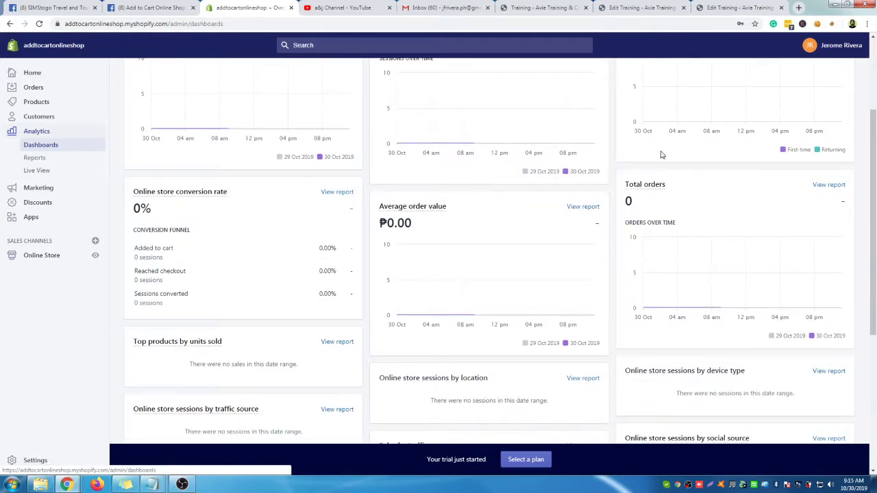
{"action": "scroll", "coordinate": [323, 309], "scroll_direction": "down", "scroll_amount": 1}
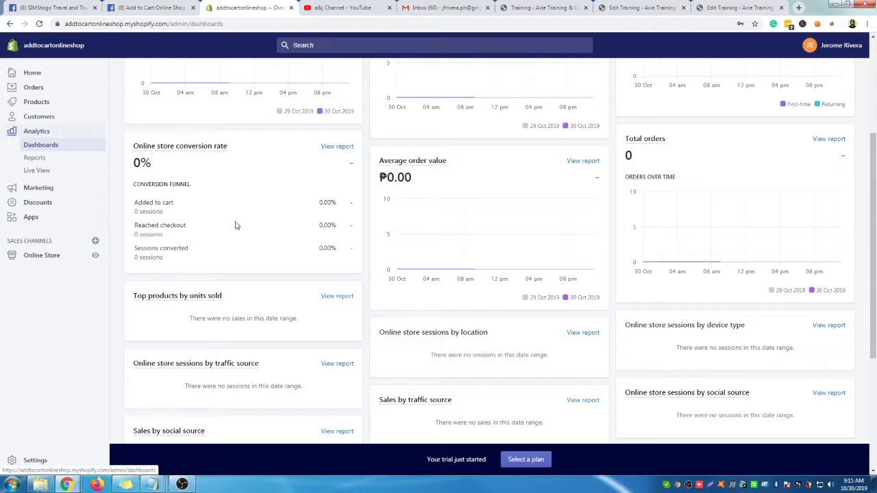
{"action": "left_click_drag", "start_coordinate": [146, 257], "coordinate": [165, 259]}
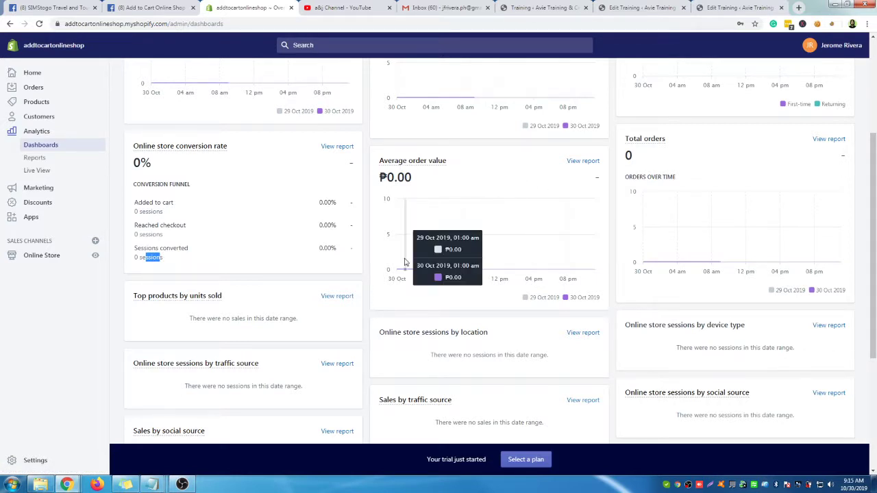
{"action": "left_click_drag", "start_coordinate": [381, 177], "coordinate": [417, 181]}
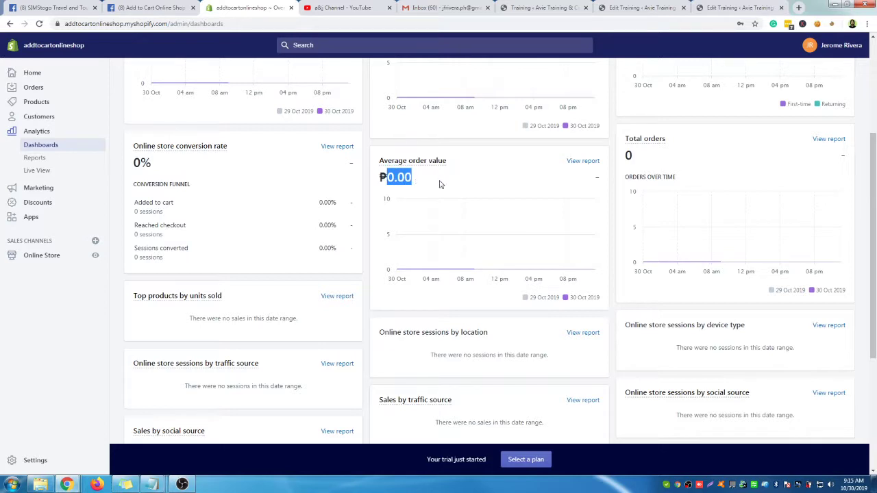
{"action": "left_click", "coordinate": [655, 157]}
{"action": "left_click_drag", "start_coordinate": [636, 176], "coordinate": [675, 179]}
{"action": "scroll", "coordinate": [416, 258], "scroll_direction": "down", "scroll_amount": 3}
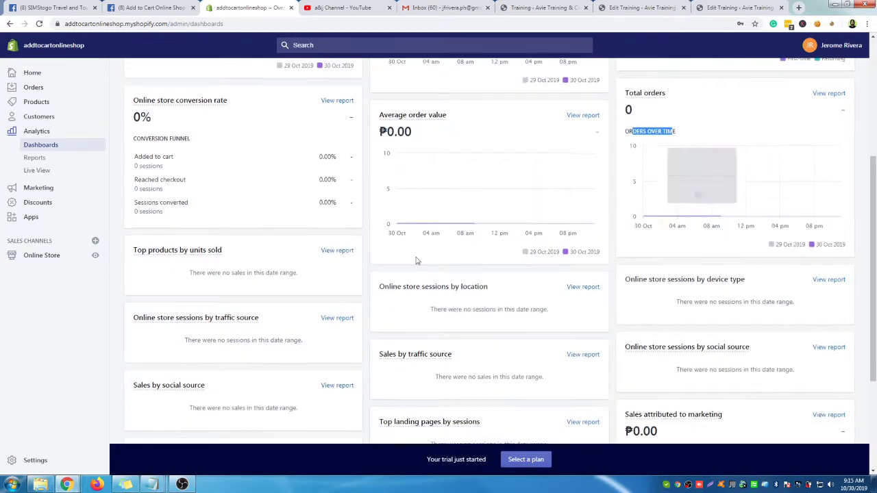
{"action": "scroll", "coordinate": [522, 229], "scroll_direction": "down", "scroll_amount": 2}
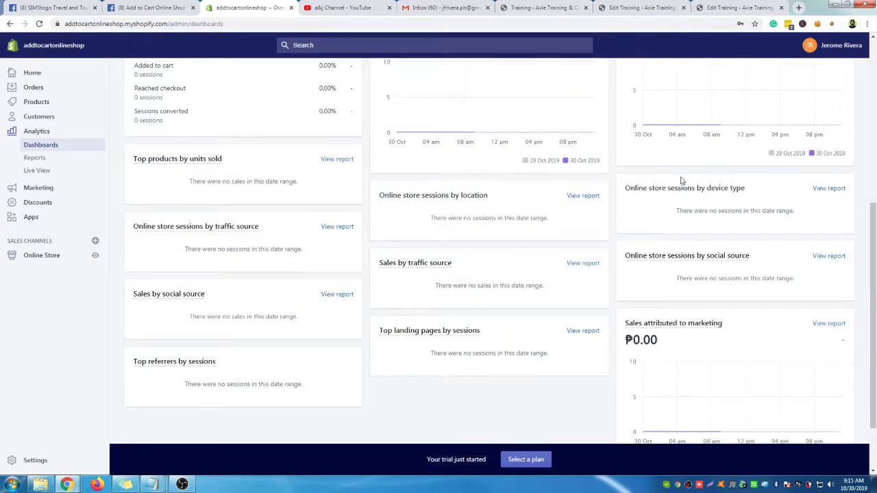
{"action": "scroll", "coordinate": [675, 206], "scroll_direction": "down", "scroll_amount": 2}
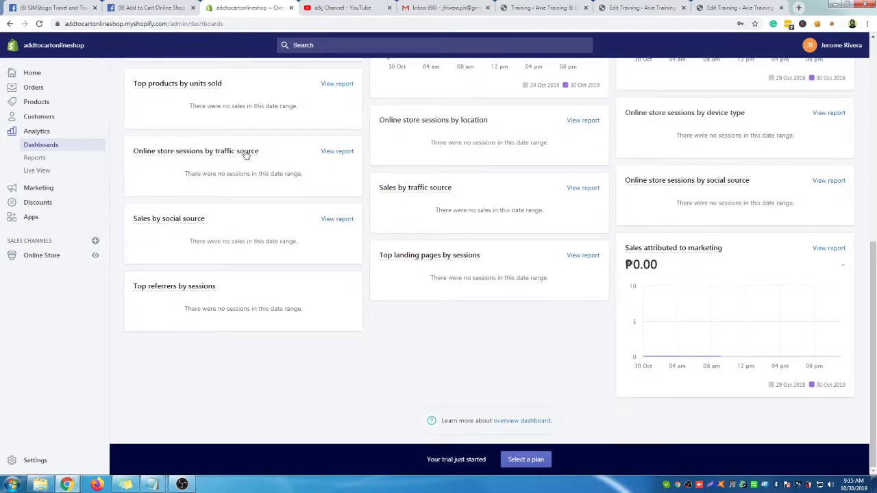
{"action": "scroll", "coordinate": [317, 307], "scroll_direction": "up", "scroll_amount": 6}
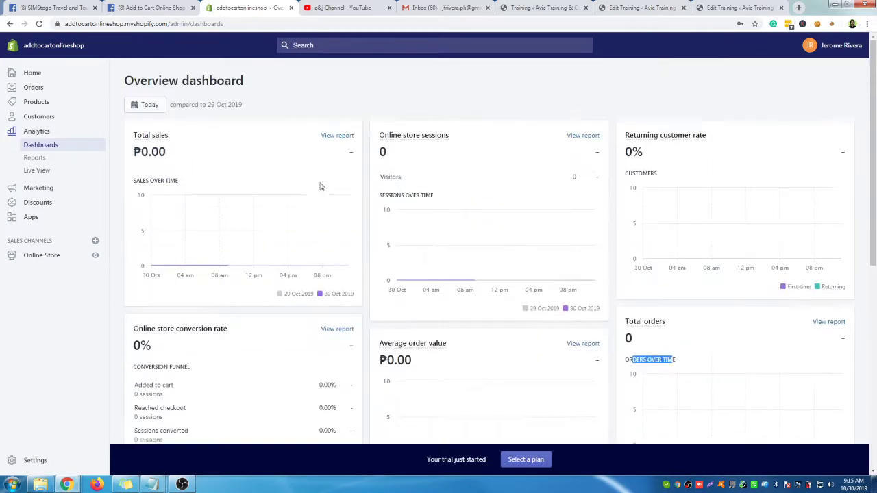
{"action": "left_click", "coordinate": [43, 159]}
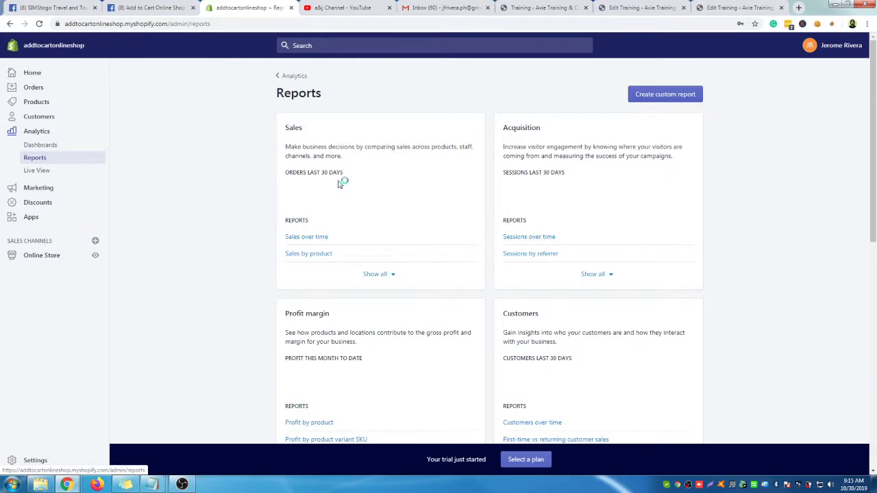
Scan the Sales, Customers, Behavior and Finances report cards, then switch to Live View
{"action": "left_click_drag", "start_coordinate": [290, 146], "coordinate": [619, 148]}
{"action": "left_click", "coordinate": [658, 150]}
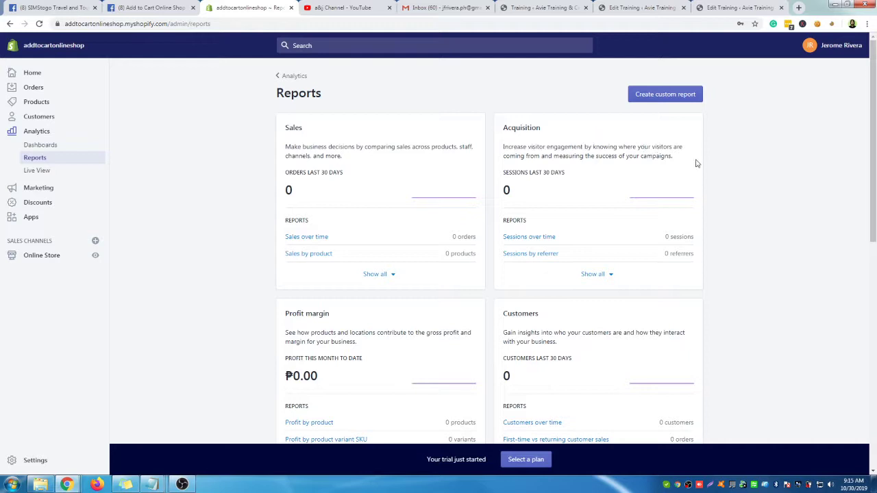
{"action": "scroll", "coordinate": [702, 166], "scroll_direction": "down", "scroll_amount": 3}
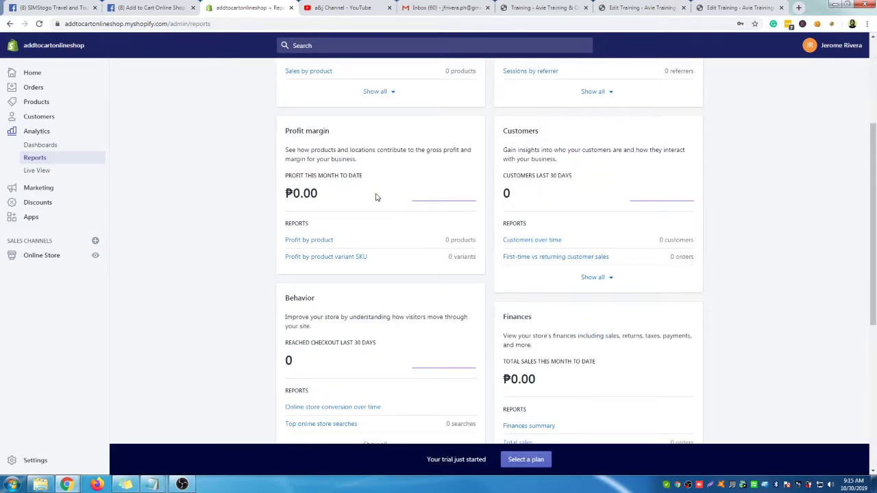
{"action": "left_click_drag", "start_coordinate": [511, 154], "coordinate": [575, 150]}
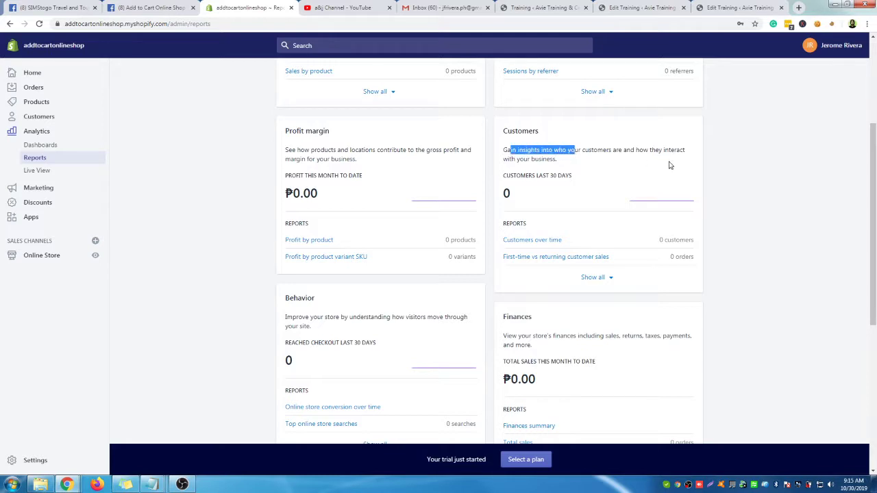
{"action": "scroll", "coordinate": [542, 202], "scroll_direction": "down", "scroll_amount": 2}
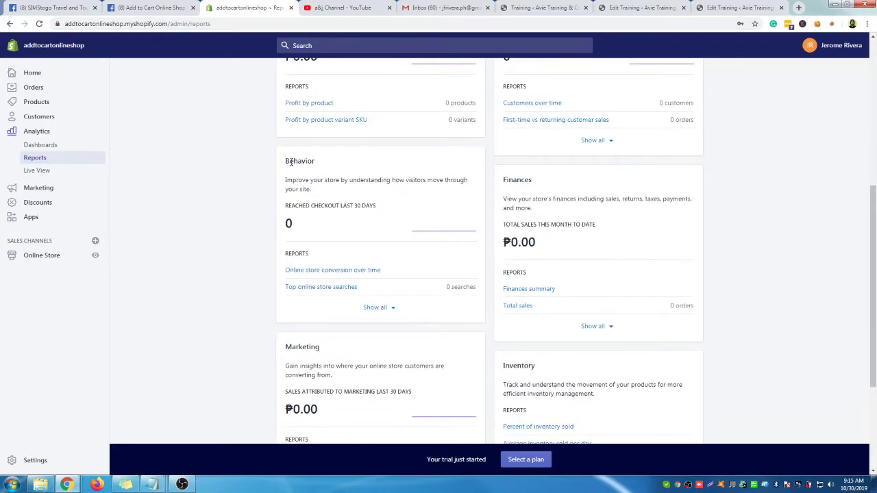
{"action": "left_click_drag", "start_coordinate": [286, 179], "coordinate": [360, 189]}
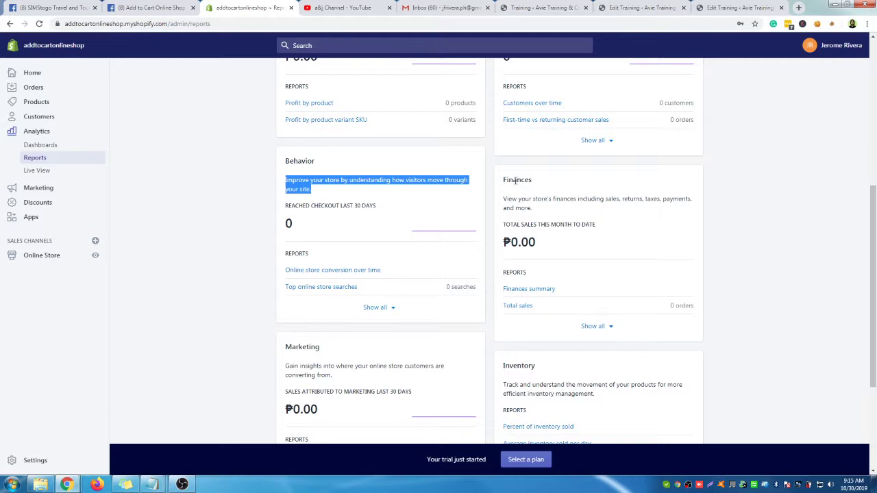
{"action": "left_click_drag", "start_coordinate": [514, 180], "coordinate": [532, 180]}
{"action": "left_click_drag", "start_coordinate": [511, 226], "coordinate": [580, 227]}
{"action": "scroll", "coordinate": [619, 229], "scroll_direction": "down", "scroll_amount": 1}
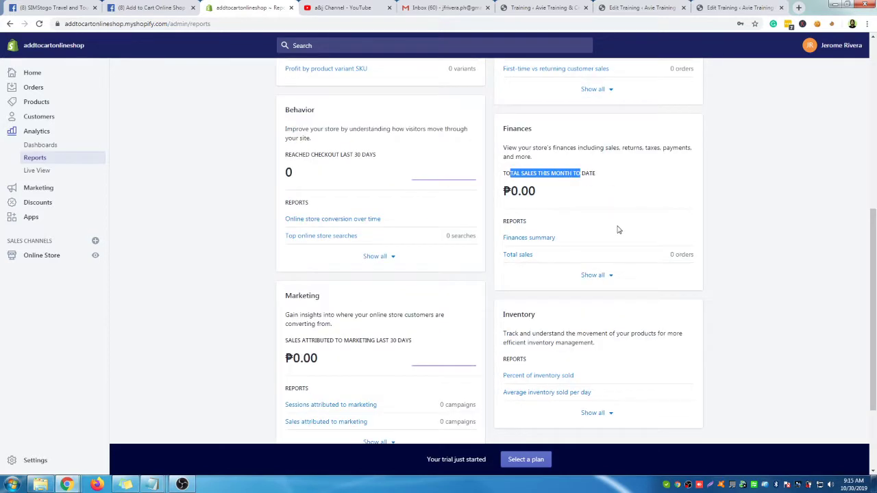
{"action": "scroll", "coordinate": [583, 230], "scroll_direction": "down", "scroll_amount": 1}
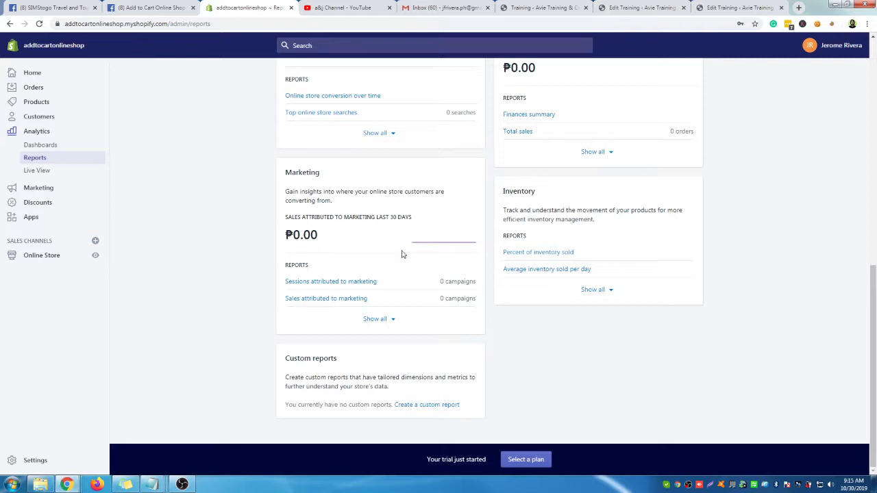
{"action": "left_click", "coordinate": [27, 171]}
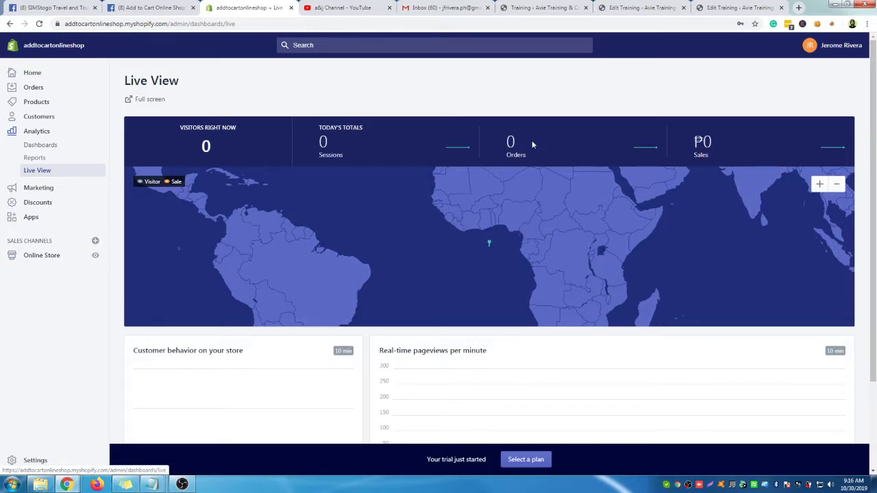
Scroll Live View down to the Customer behavior and pageviews charts
{"action": "scroll", "coordinate": [527, 267], "scroll_direction": "down", "scroll_amount": 1}
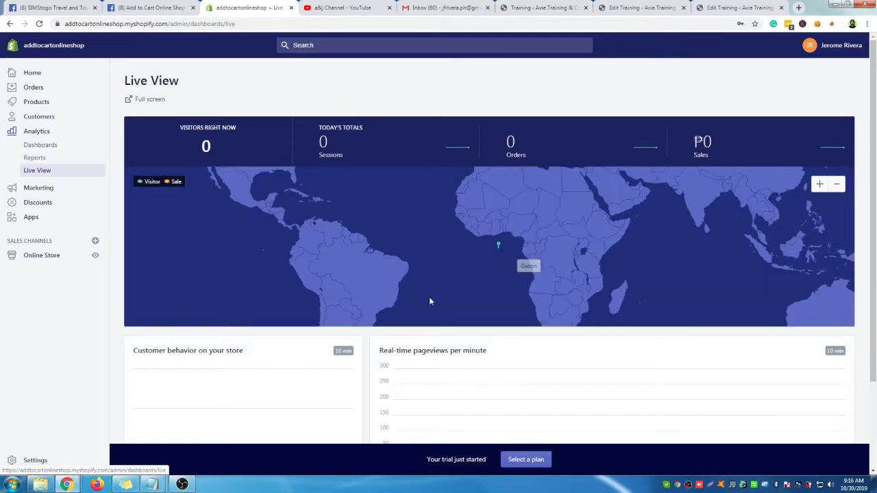
{"action": "scroll", "coordinate": [346, 317], "scroll_direction": "down", "scroll_amount": 2}
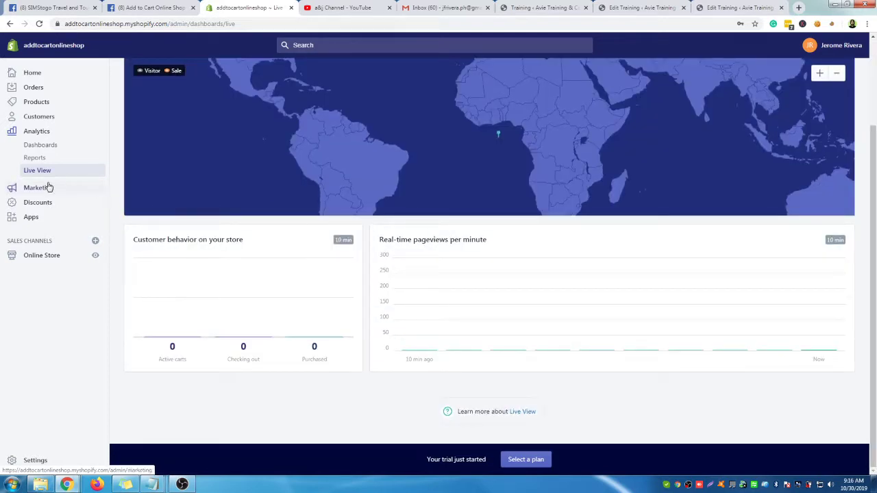
Browse the Marketing page's Facebook and Google app cards, then head to Discounts
{"action": "left_click", "coordinate": [47, 188]}
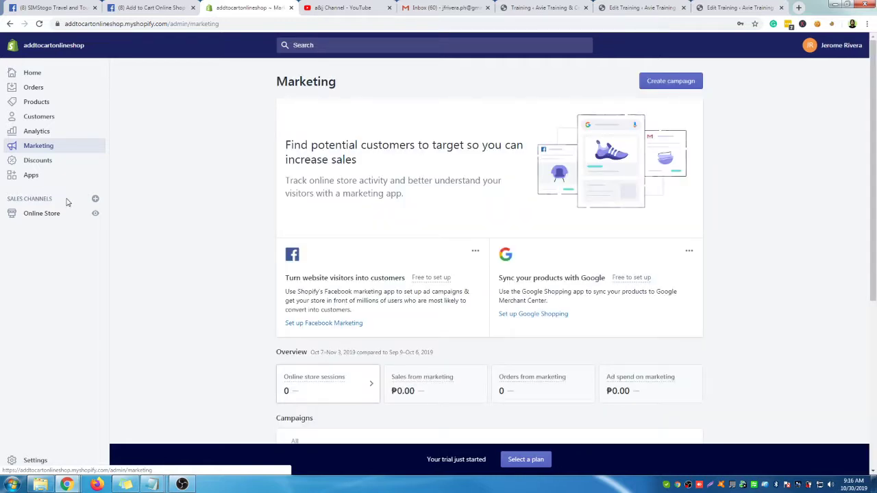
{"action": "scroll", "coordinate": [325, 201], "scroll_direction": "down", "scroll_amount": 1}
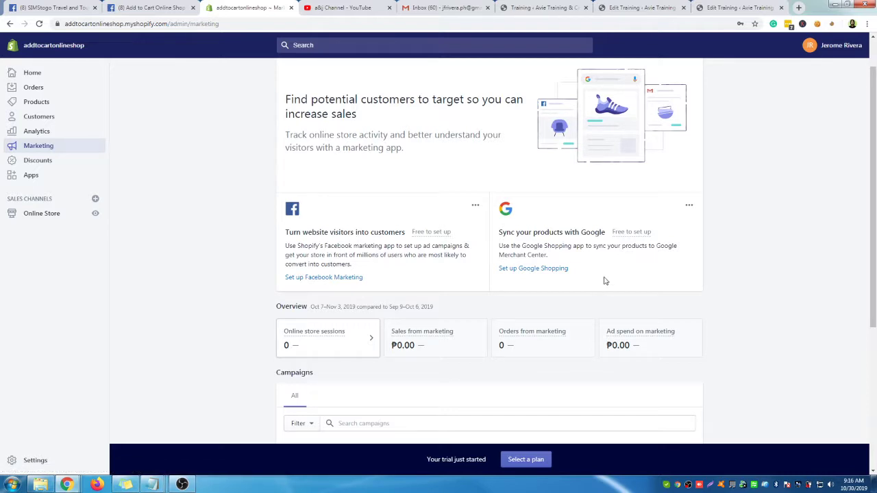
{"action": "left_click_drag", "start_coordinate": [526, 245], "coordinate": [564, 246]}
{"action": "scroll", "coordinate": [685, 241], "scroll_direction": "down", "scroll_amount": 1}
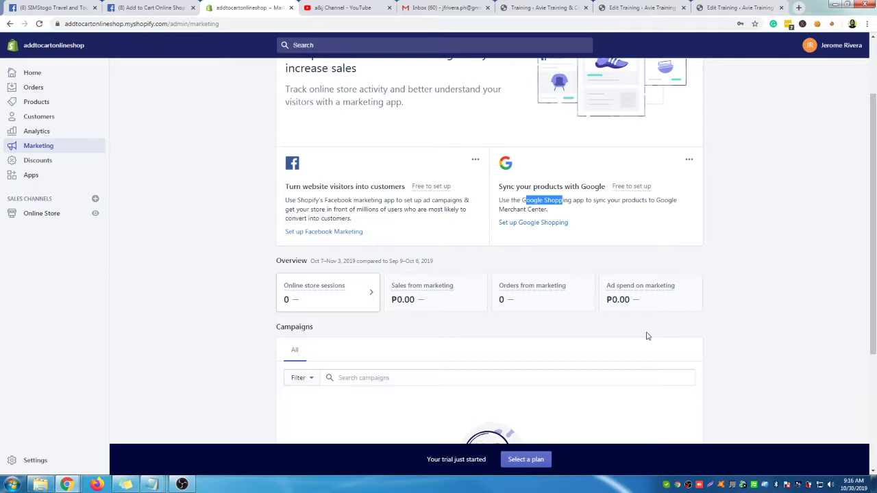
{"action": "scroll", "coordinate": [660, 321], "scroll_direction": "down", "scroll_amount": 1}
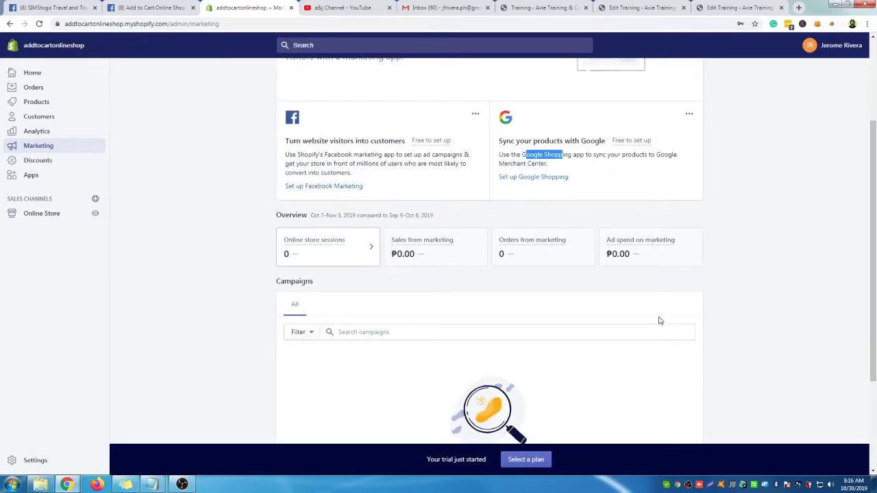
{"action": "left_click", "coordinate": [346, 490]}
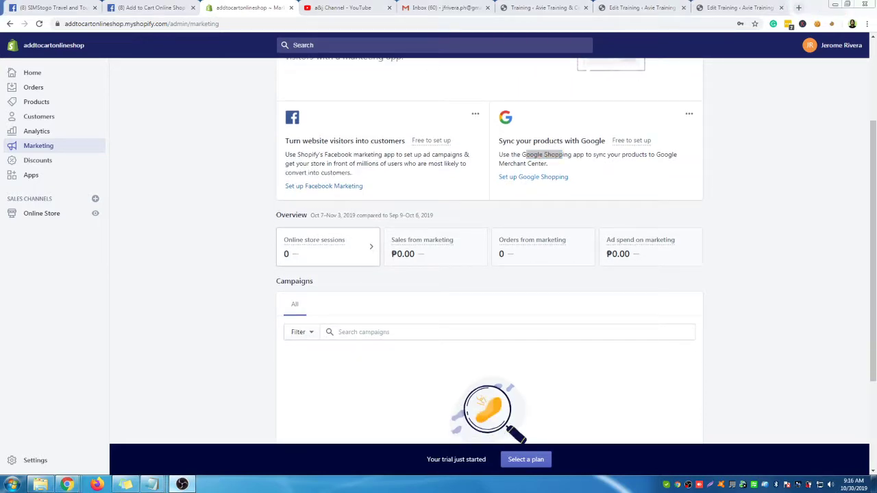
{"action": "left_click", "coordinate": [61, 162]}
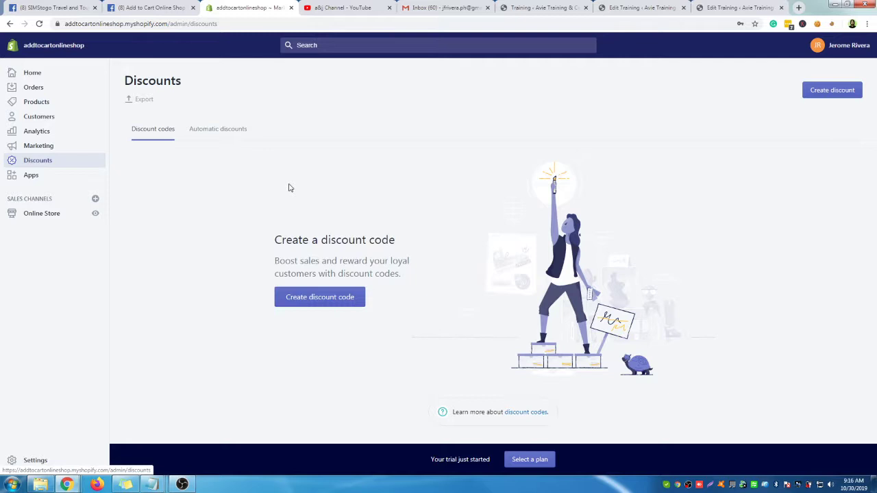
Leave the Discounts page for the Apps page, which suggests Kit, Oberlo, Product Reviews and Order Printer
{"action": "left_click_drag", "start_coordinate": [299, 236], "coordinate": [359, 242]}
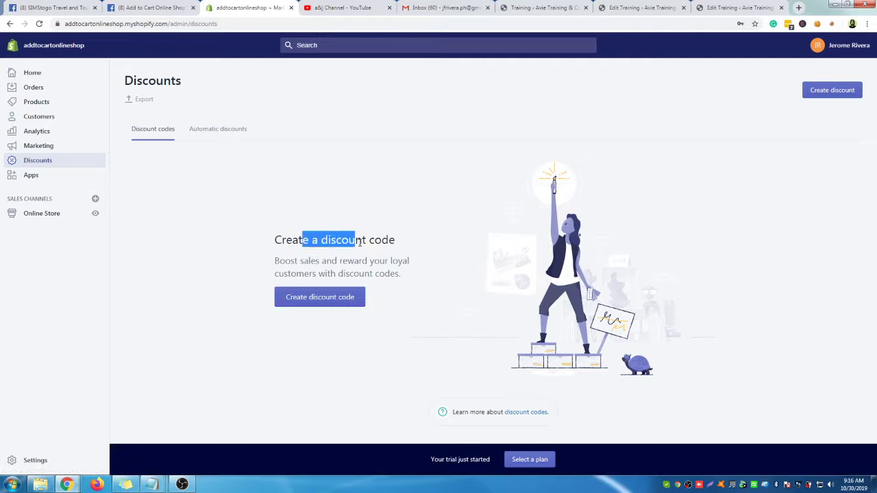
{"action": "left_click", "coordinate": [32, 177]}
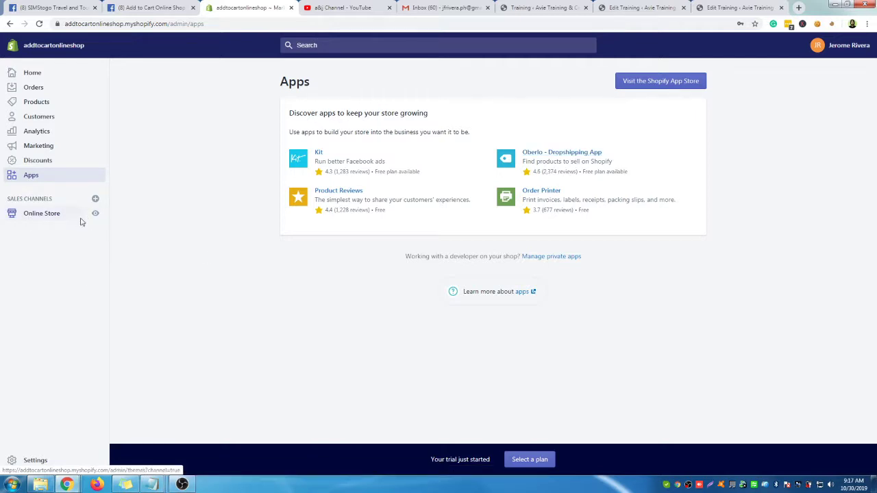
View Online Store Themes, then go to the empty Blog posts page
{"action": "left_click", "coordinate": [45, 215]}
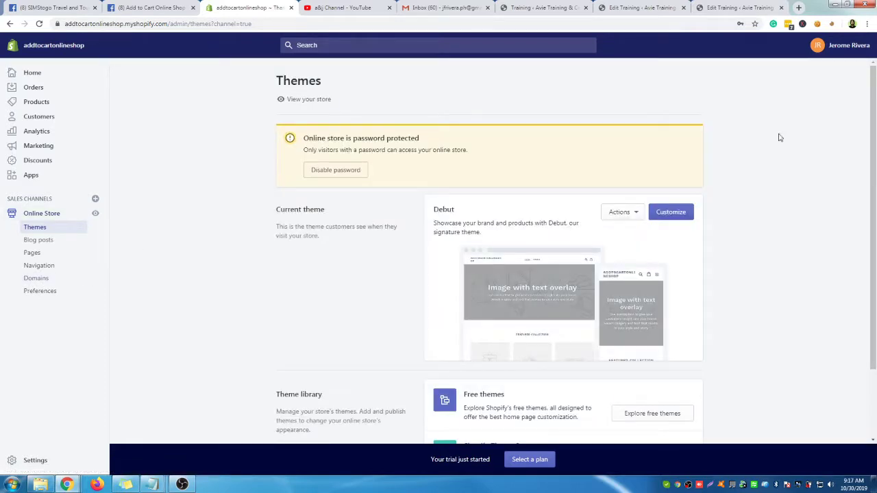
{"action": "scroll", "coordinate": [776, 295], "scroll_direction": "down", "scroll_amount": 2}
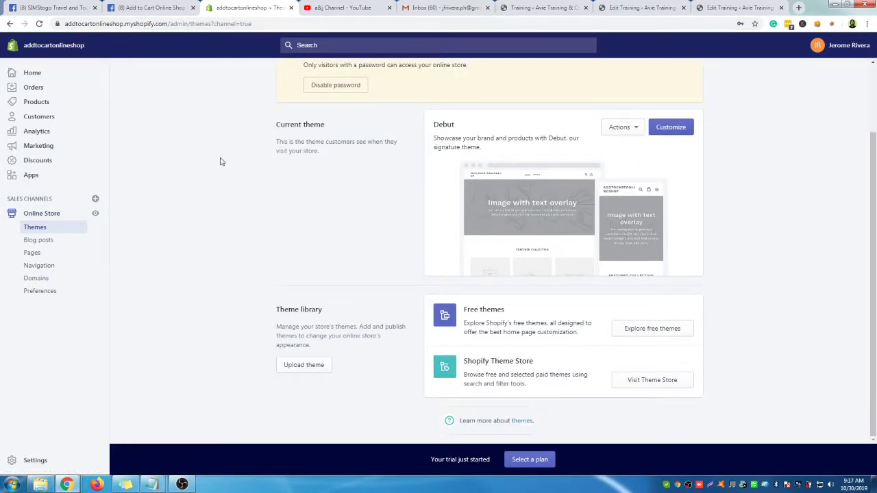
{"action": "left_click", "coordinate": [49, 247]}
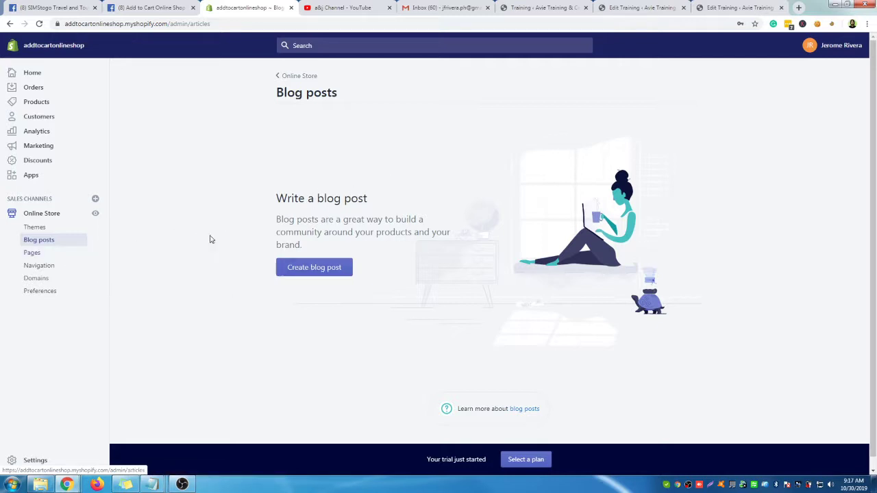
Go through Pages to Navigation and open the Main menu with Home and Catalog
{"action": "left_click", "coordinate": [32, 253]}
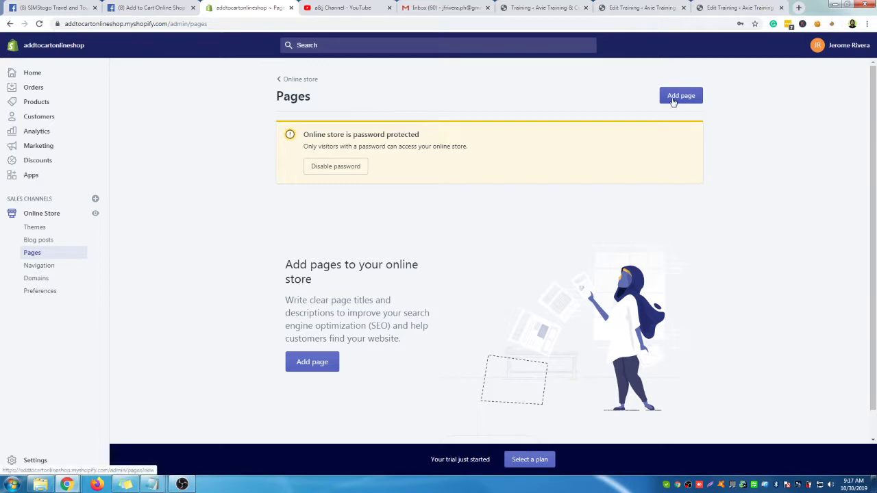
{"action": "left_click", "coordinate": [57, 269]}
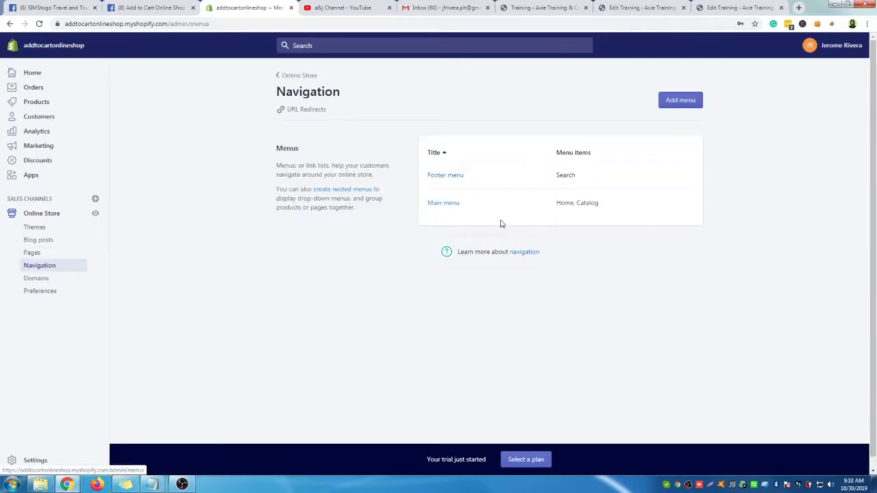
{"action": "left_click", "coordinate": [451, 204]}
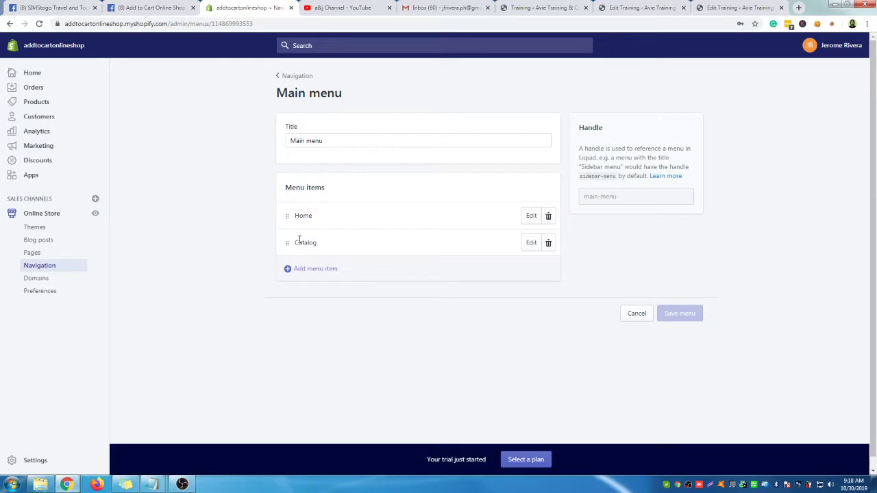
Show the Domains page with addtocartonlineshop.myshopify.com as the connected primary domain
{"action": "left_click", "coordinate": [55, 282]}
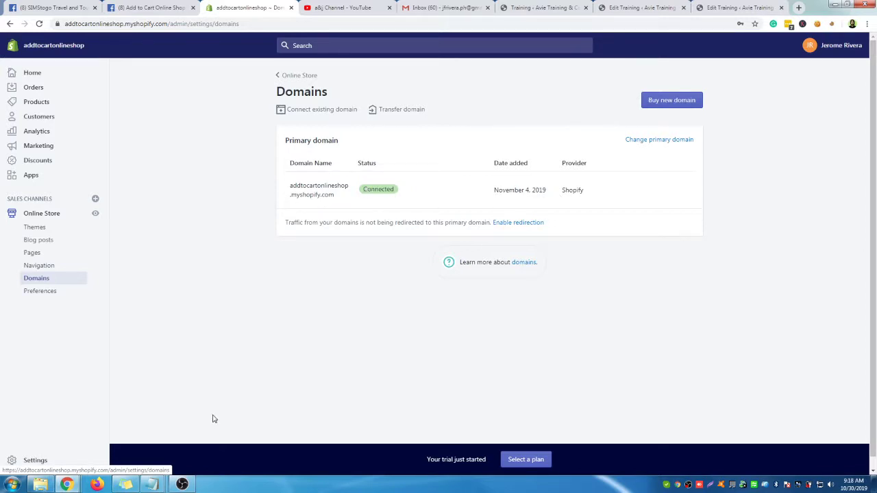
Review Online Store Preferences: homepage title, Google Analytics, Facebook Pixel and password protection
{"action": "left_click", "coordinate": [39, 291]}
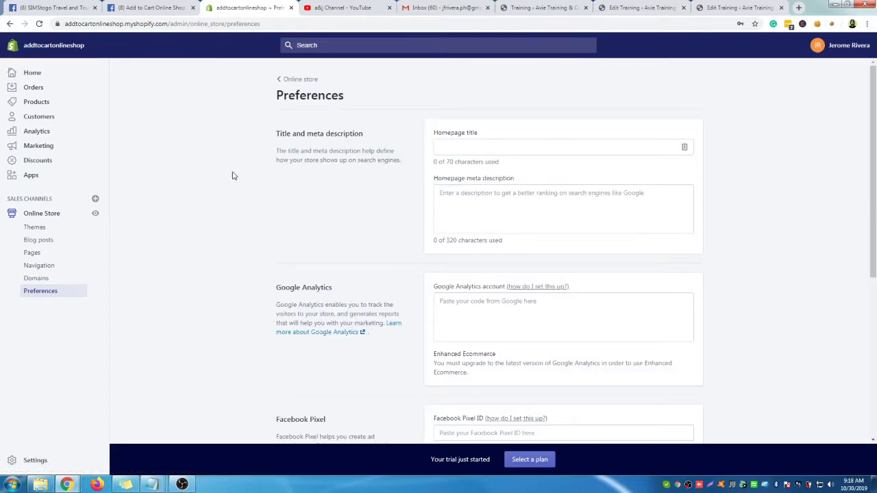
{"action": "scroll", "coordinate": [295, 175], "scroll_direction": "down", "scroll_amount": 2}
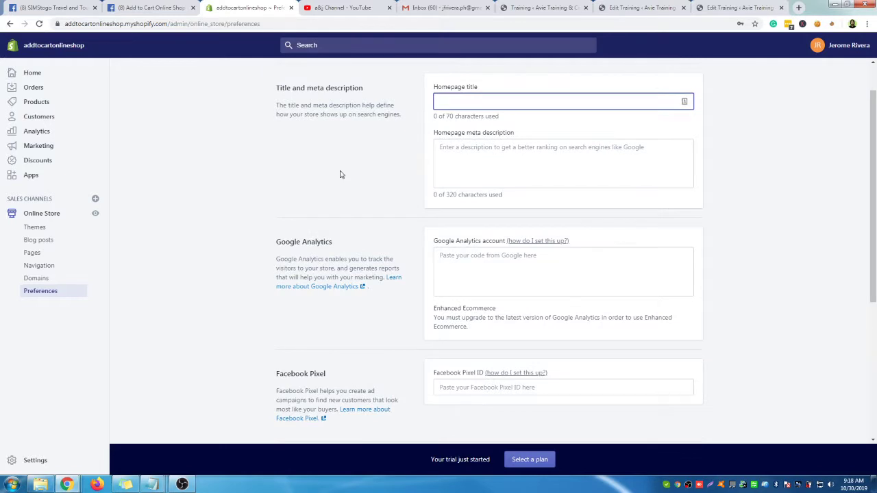
{"action": "left_click_drag", "start_coordinate": [296, 197], "coordinate": [318, 197]}
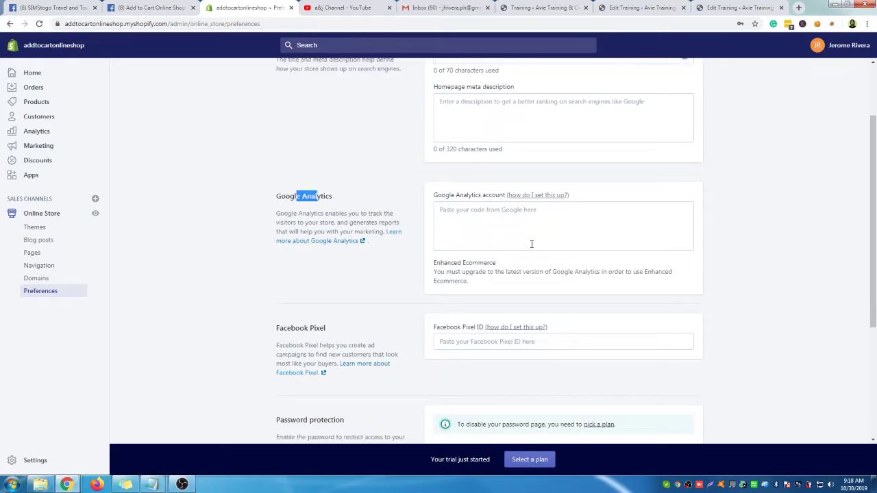
{"action": "left_click", "coordinate": [532, 244]}
{"action": "scroll", "coordinate": [202, 258], "scroll_direction": "down", "scroll_amount": 2}
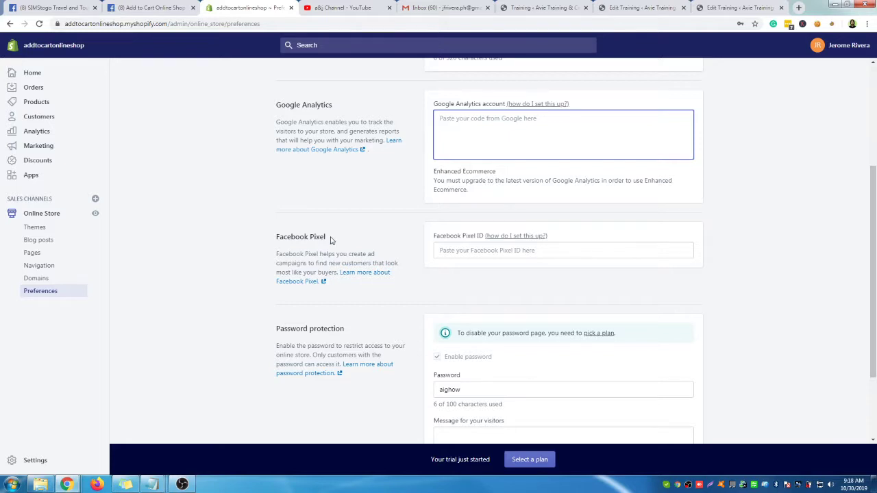
{"action": "scroll", "coordinate": [331, 240], "scroll_direction": "down", "scroll_amount": 1}
{"action": "left_click", "coordinate": [555, 204]}
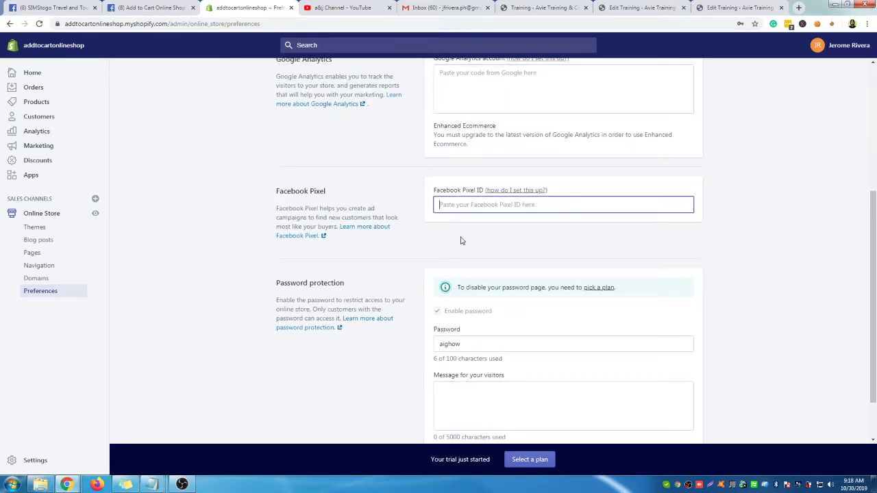
{"action": "scroll", "coordinate": [404, 279], "scroll_direction": "down", "scroll_amount": 1}
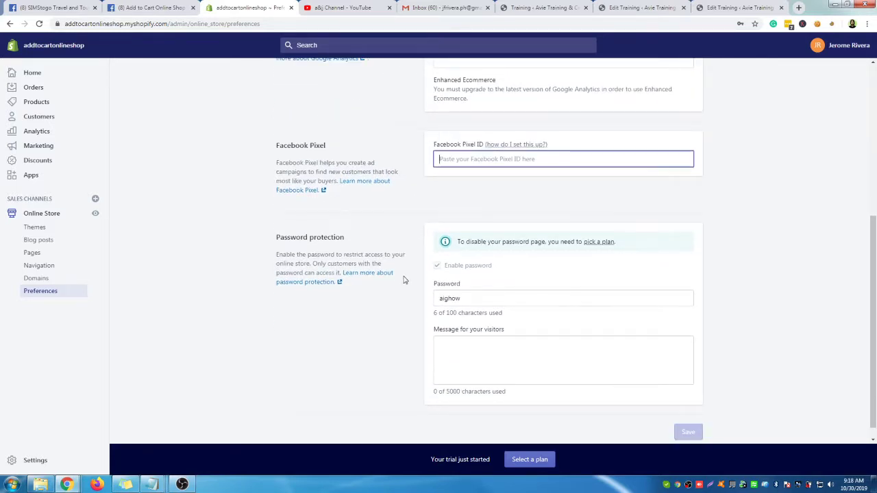
{"action": "scroll", "coordinate": [404, 280], "scroll_direction": "down", "scroll_amount": 1}
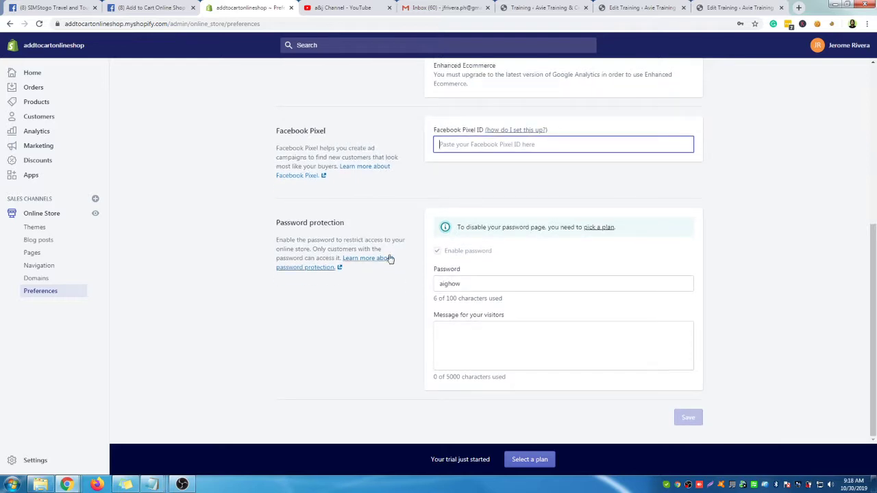
Replace the old storefront password with a new password and save Preferences
{"action": "left_click_drag", "start_coordinate": [309, 222], "coordinate": [321, 222]}
{"action": "left_click", "coordinate": [315, 344]}
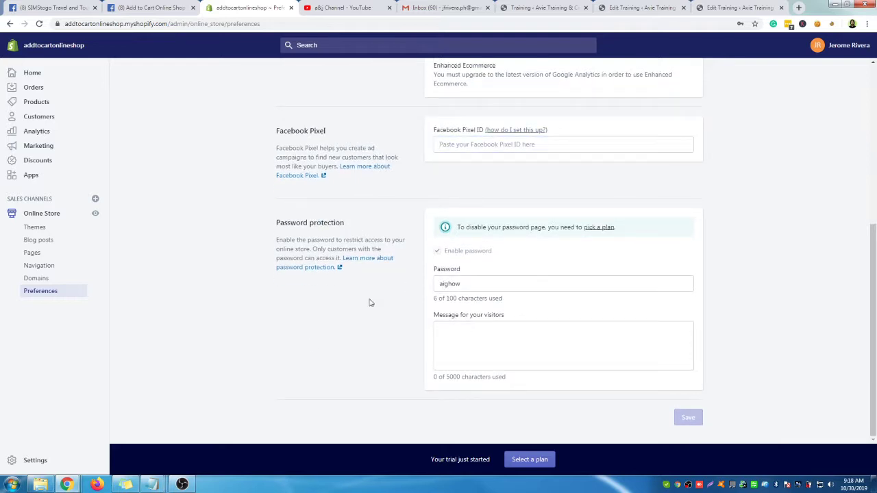
{"action": "left_click_drag", "start_coordinate": [488, 281], "coordinate": [409, 281]}
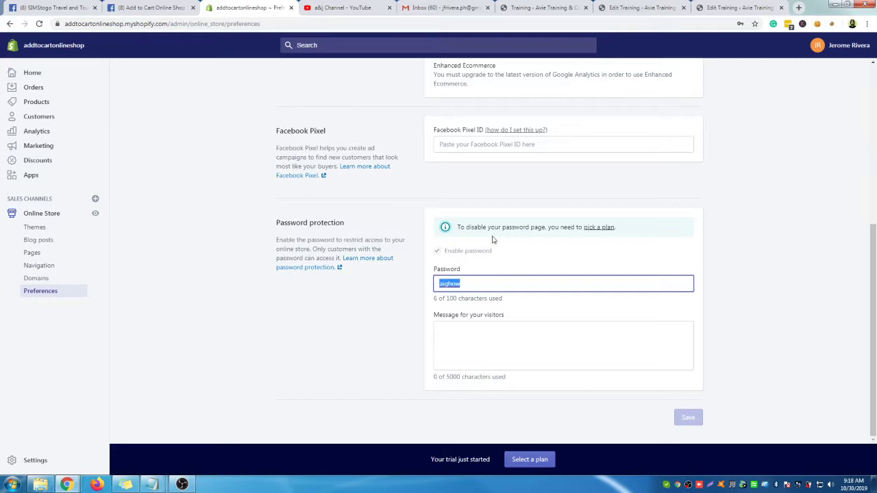
{"action": "left_click", "coordinate": [474, 282]}
{"action": "left_click_drag", "start_coordinate": [482, 284], "coordinate": [402, 288]}
{"action": "left_click", "coordinate": [491, 282]}
{"action": "left_click_drag", "start_coordinate": [491, 283], "coordinate": [369, 274]}
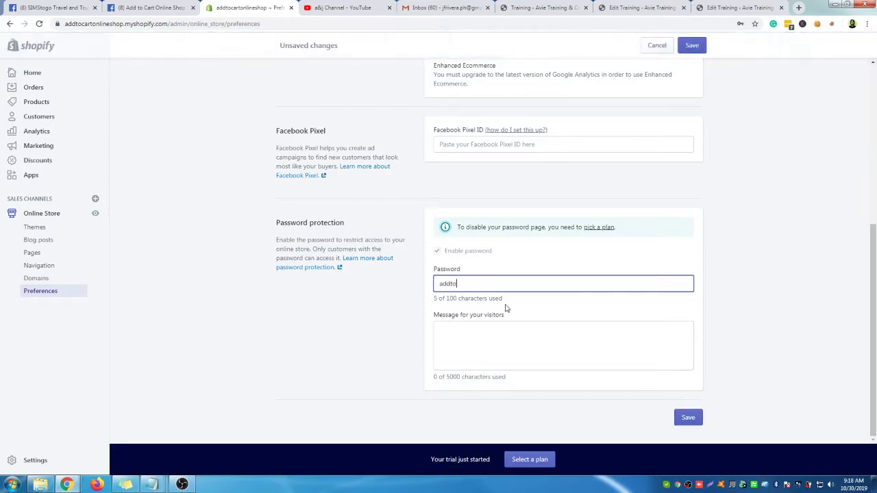
{"action": "left_click", "coordinate": [685, 416]}
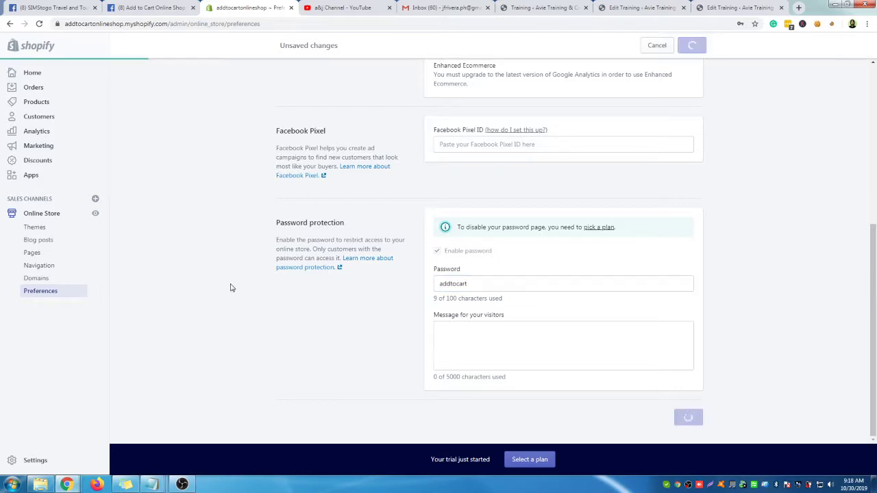
{"action": "scroll", "coordinate": [374, 226], "scroll_direction": "up", "scroll_amount": 2}
{"action": "scroll", "coordinate": [373, 226], "scroll_direction": "up", "scroll_amount": 2}
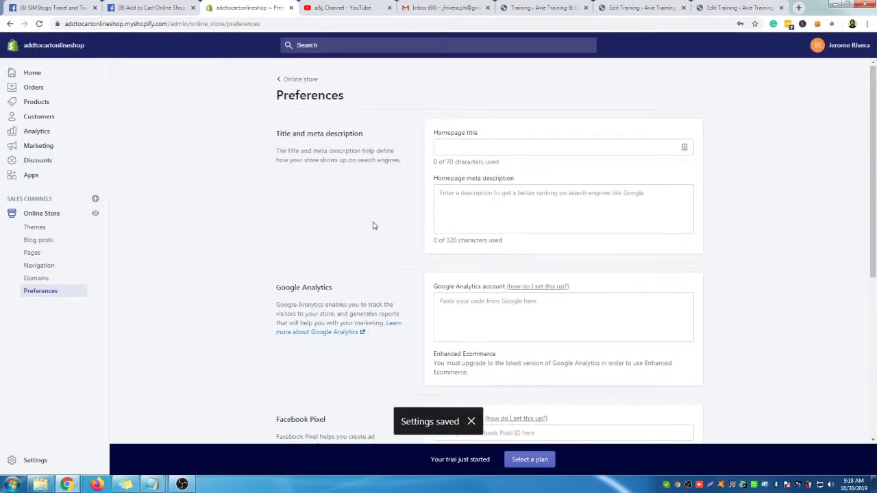
{"action": "left_click", "coordinate": [49, 232]}
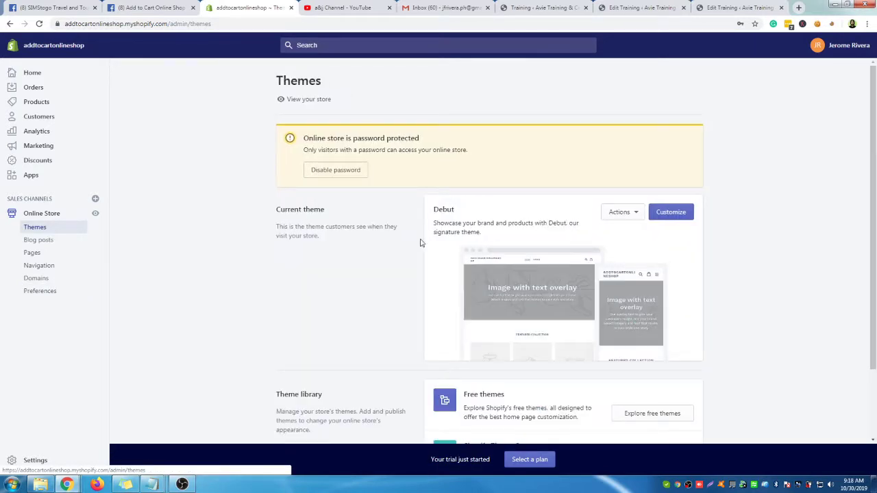
{"action": "scroll", "coordinate": [759, 263], "scroll_direction": "down", "scroll_amount": 2}
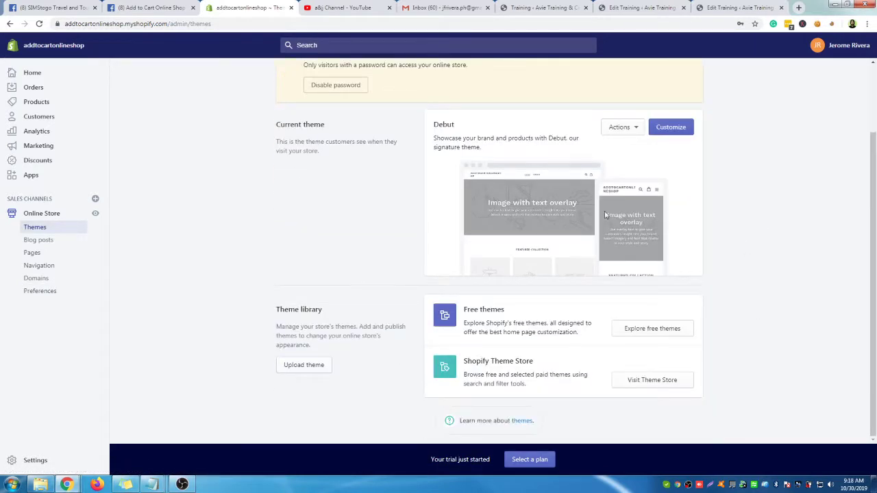
{"action": "left_click_drag", "start_coordinate": [481, 148], "coordinate": [521, 137]}
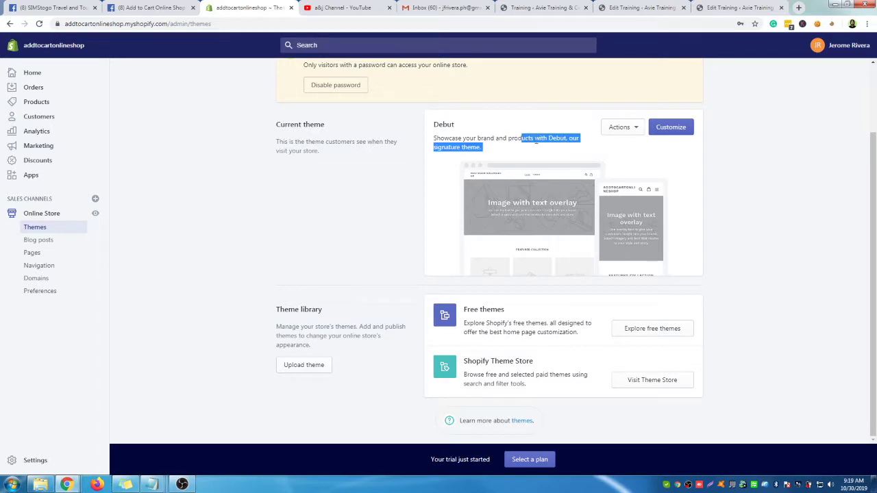
{"action": "left_click", "coordinate": [435, 127]}
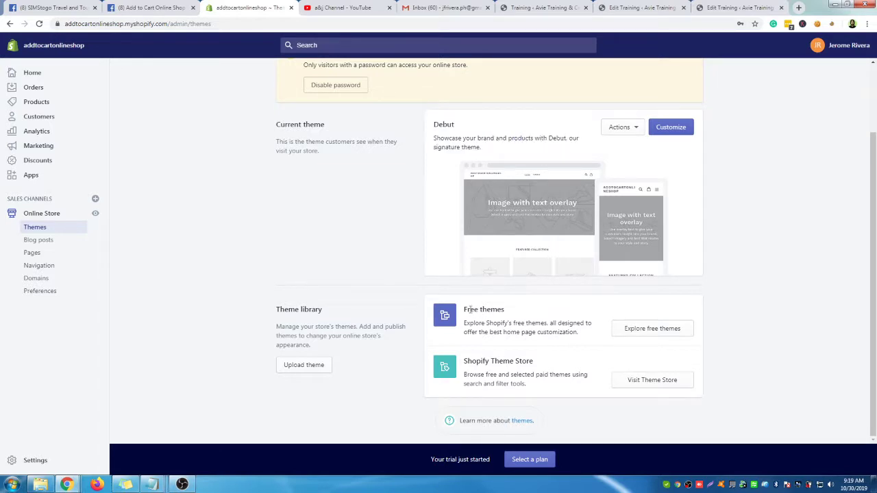
{"action": "left_click_drag", "start_coordinate": [471, 310], "coordinate": [510, 317]}
{"action": "left_click", "coordinate": [653, 330]}
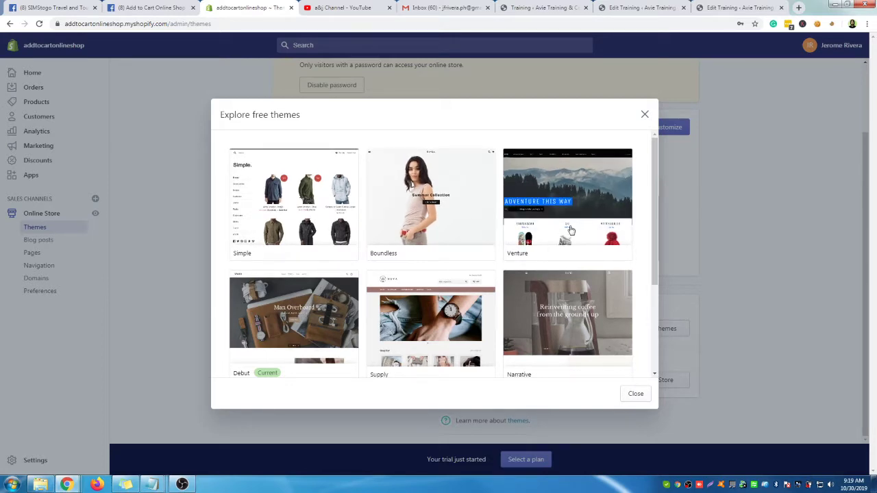
{"action": "scroll", "coordinate": [307, 197], "scroll_direction": "down", "scroll_amount": 2}
{"action": "scroll", "coordinate": [586, 228], "scroll_direction": "down", "scroll_amount": 1}
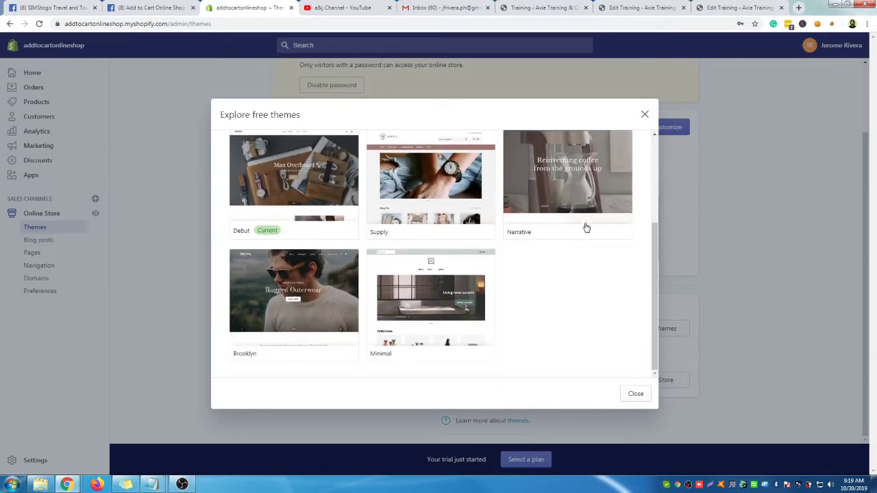
{"action": "scroll", "coordinate": [500, 349], "scroll_direction": "up", "scroll_amount": 3}
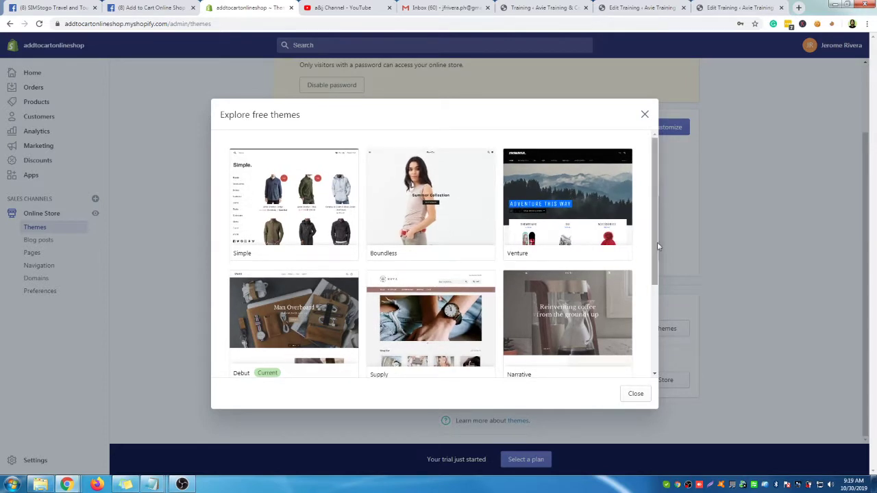
{"action": "scroll", "coordinate": [642, 329], "scroll_direction": "down", "scroll_amount": 1}
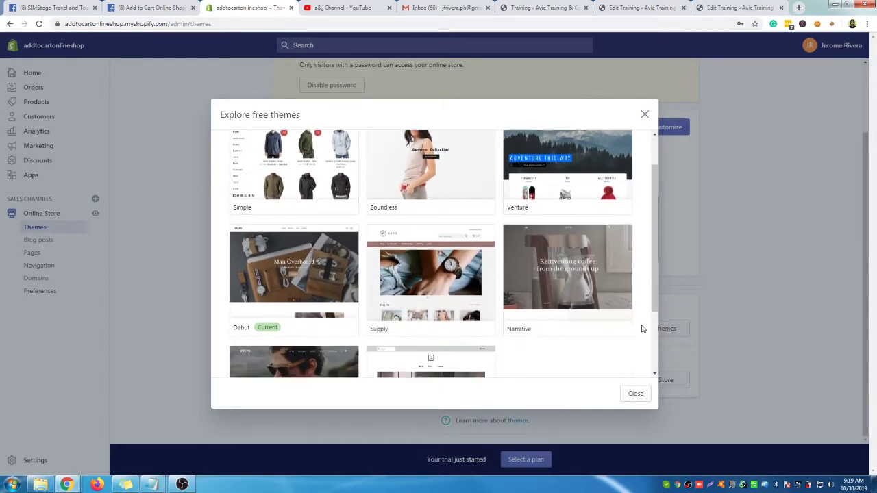
{"action": "scroll", "coordinate": [472, 278], "scroll_direction": "down", "scroll_amount": 1}
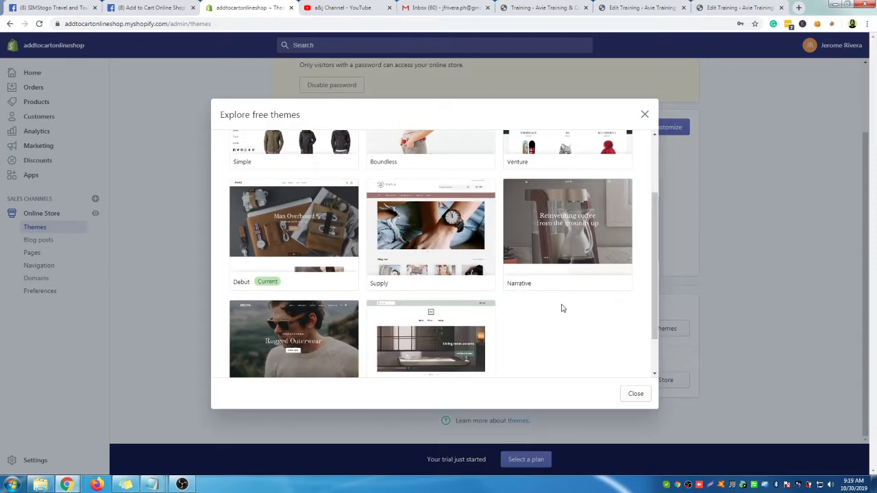
{"action": "scroll", "coordinate": [560, 307], "scroll_direction": "up", "scroll_amount": 2}
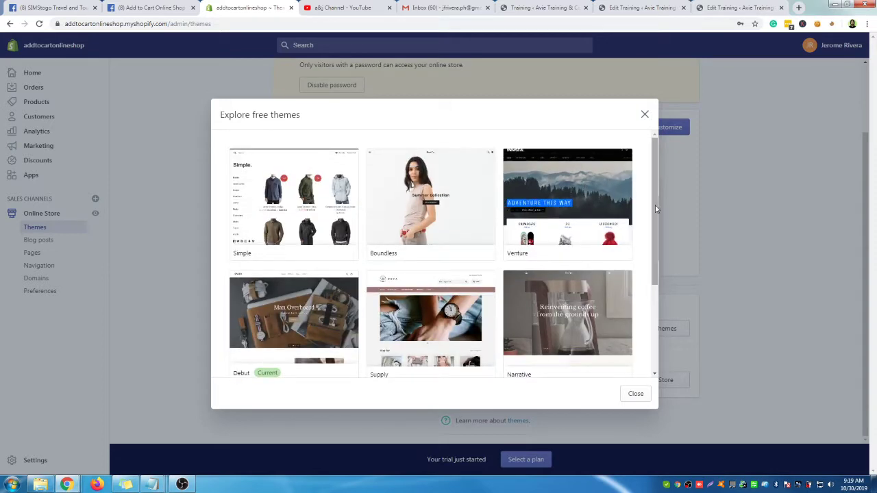
{"action": "scroll", "coordinate": [454, 254], "scroll_direction": "down", "scroll_amount": 2}
{"action": "scroll", "coordinate": [628, 267], "scroll_direction": "down", "scroll_amount": 1}
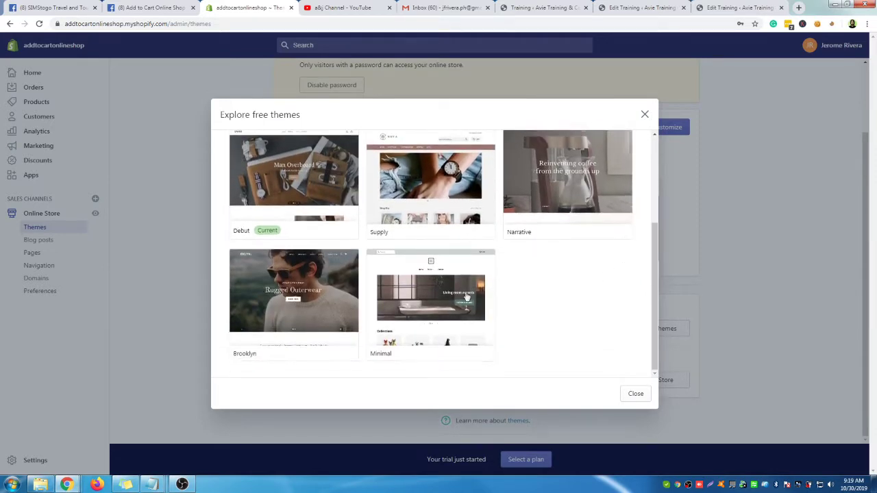
{"action": "scroll", "coordinate": [572, 301], "scroll_direction": "up", "scroll_amount": 2}
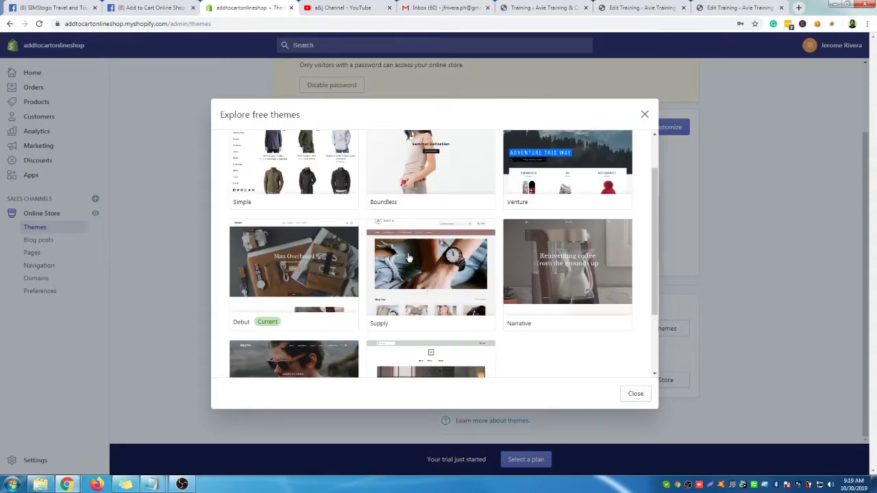
{"action": "scroll", "coordinate": [611, 194], "scroll_direction": "up", "scroll_amount": 1}
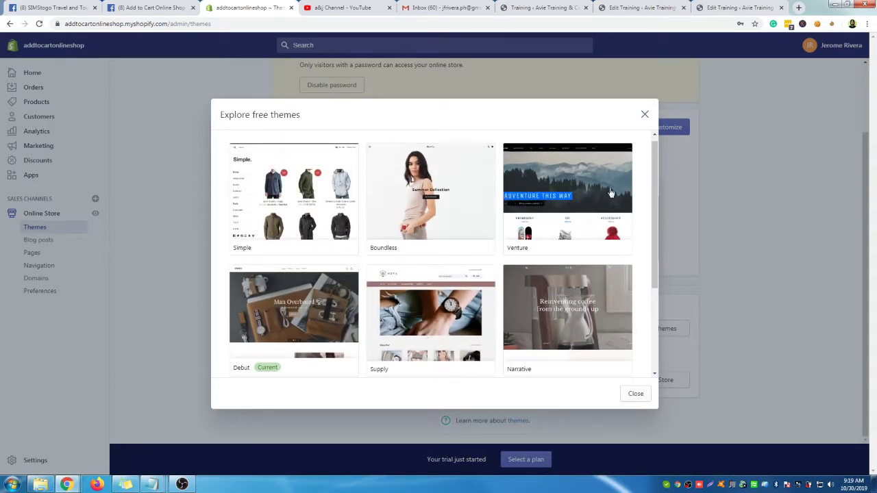
{"action": "scroll", "coordinate": [439, 219], "scroll_direction": "down", "scroll_amount": 2}
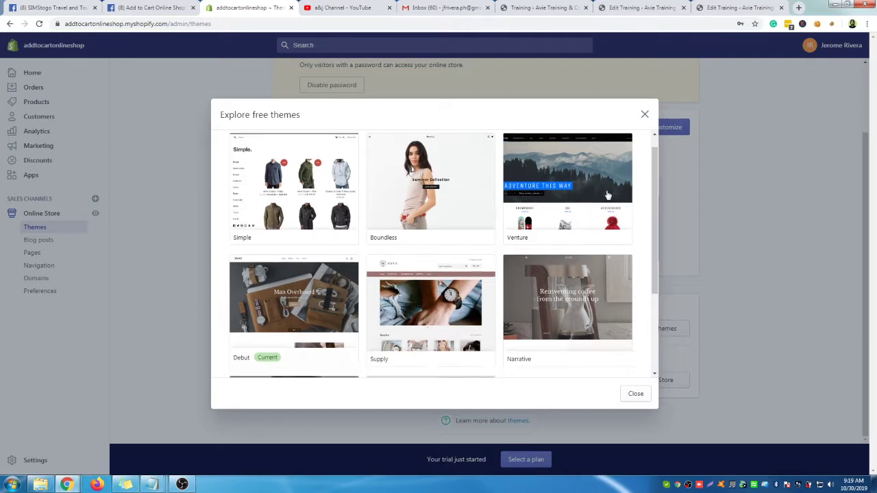
Open the Supply theme details, pick its Blue style, and add it to the theme library
{"action": "left_click", "coordinate": [430, 223]}
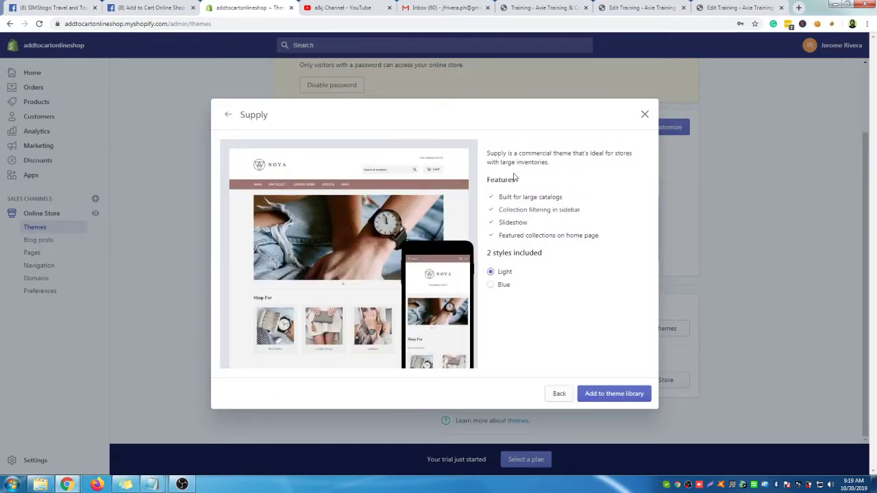
{"action": "left_click", "coordinate": [491, 285]}
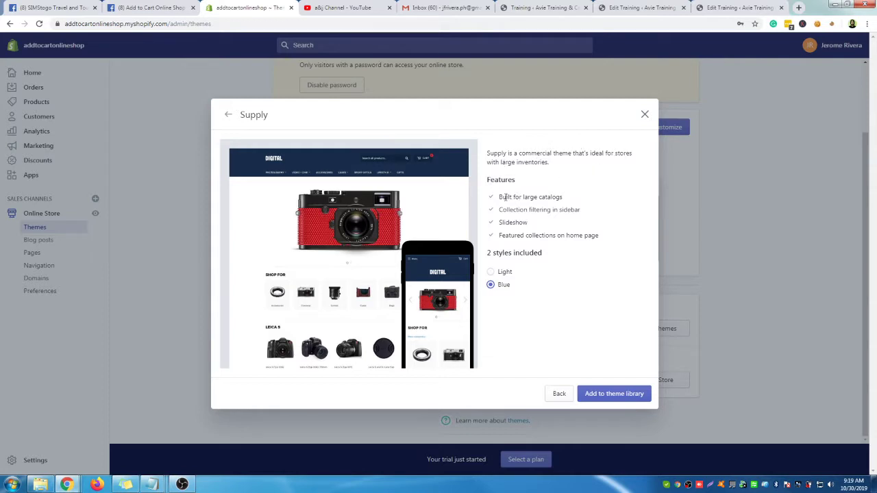
{"action": "left_click_drag", "start_coordinate": [505, 196], "coordinate": [562, 196]}
{"action": "left_click_drag", "start_coordinate": [499, 209], "coordinate": [584, 213]}
{"action": "left_click_drag", "start_coordinate": [500, 222], "coordinate": [603, 236]}
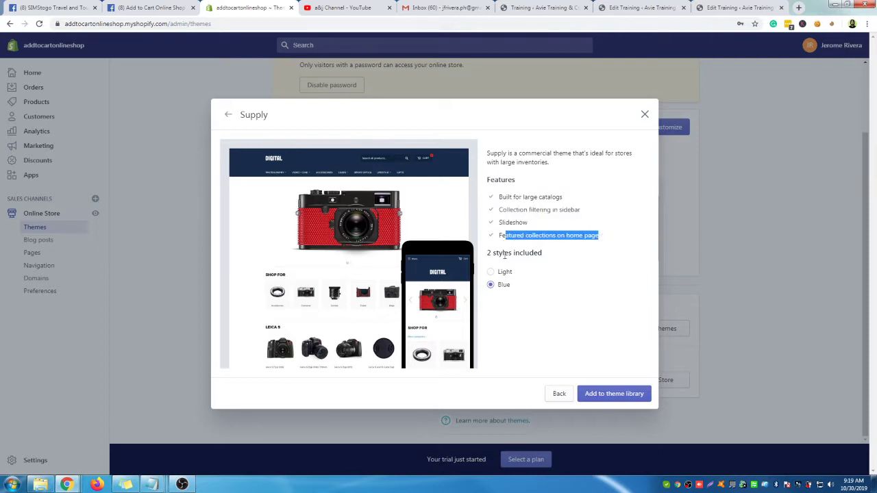
{"action": "left_click", "coordinate": [491, 273]}
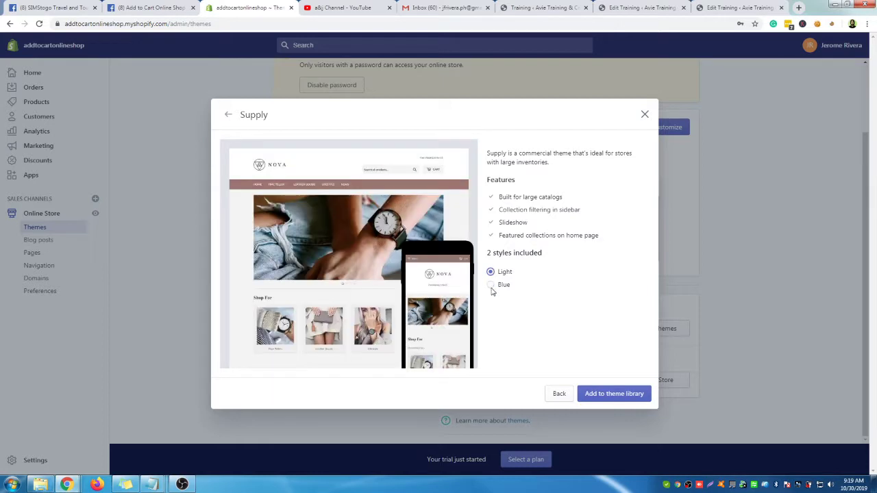
{"action": "left_click", "coordinate": [492, 285]}
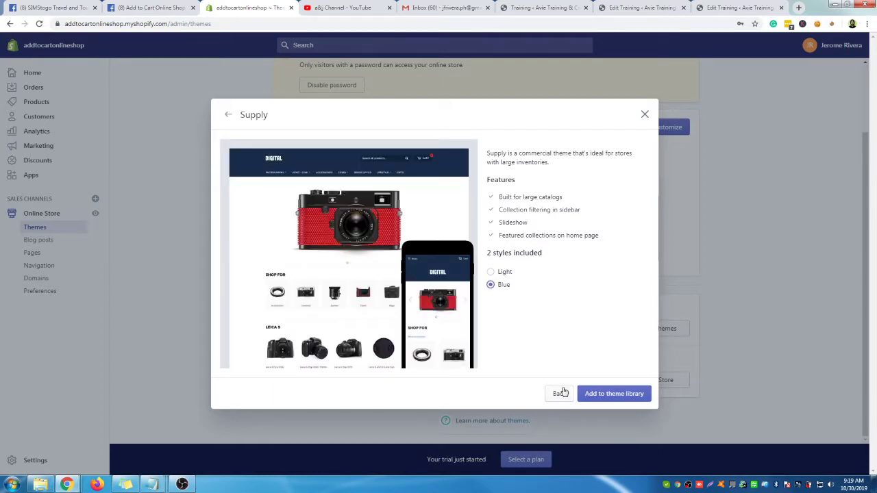
{"action": "left_click", "coordinate": [621, 398]}
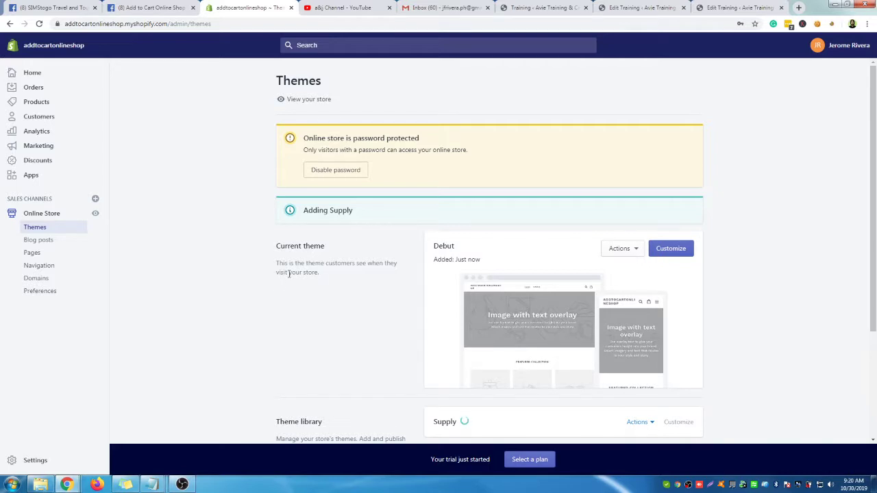
Find the just-added Supply theme in the library and preview its storefront from Actions
{"action": "scroll", "coordinate": [288, 274], "scroll_direction": "down", "scroll_amount": 1}
{"action": "scroll", "coordinate": [421, 239], "scroll_direction": "down", "scroll_amount": 2}
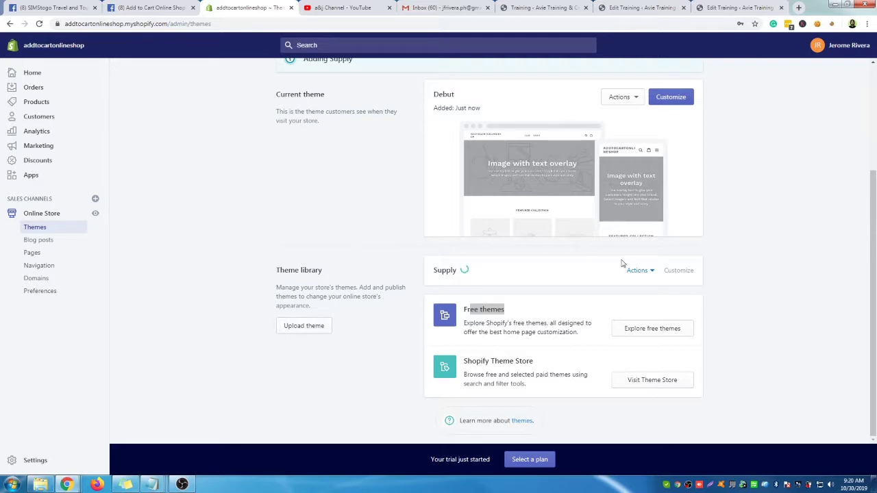
{"action": "left_click", "coordinate": [652, 273]}
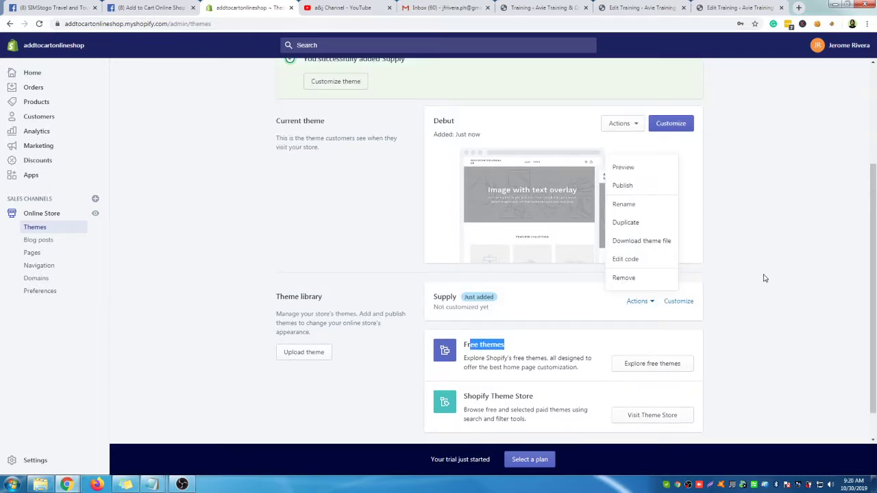
{"action": "left_click", "coordinate": [765, 277]}
{"action": "scroll", "coordinate": [473, 301], "scroll_direction": "down", "scroll_amount": 1}
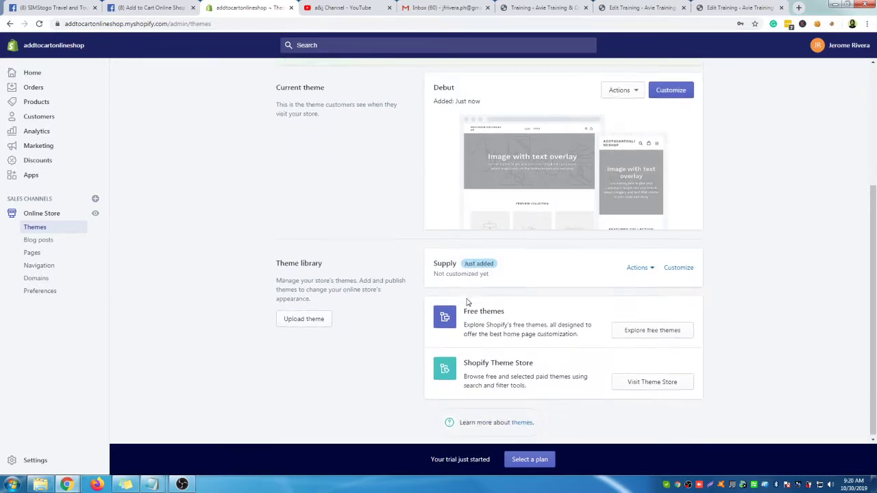
{"action": "left_click", "coordinate": [654, 267]}
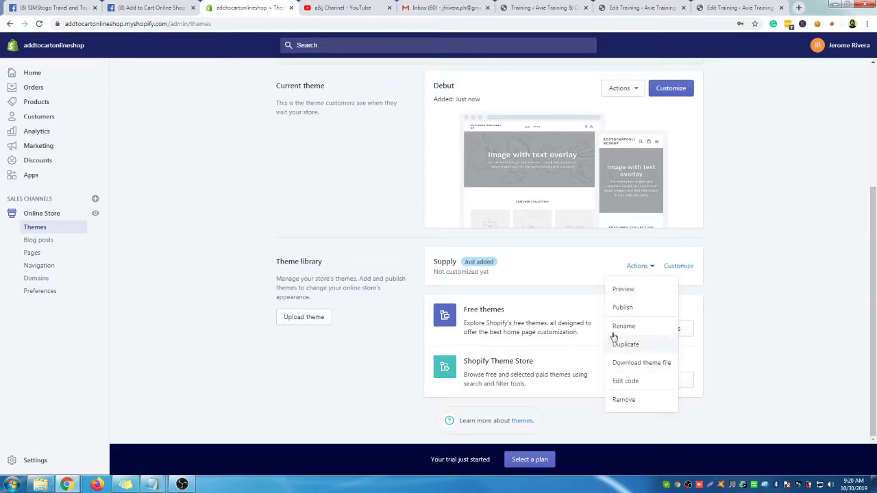
{"action": "left_click", "coordinate": [653, 290]}
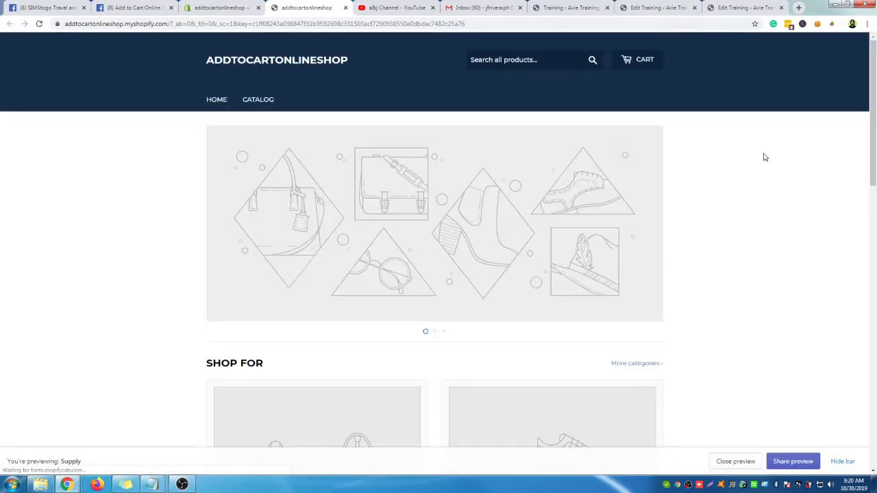
{"action": "scroll", "coordinate": [658, 107], "scroll_direction": "down", "scroll_amount": 1}
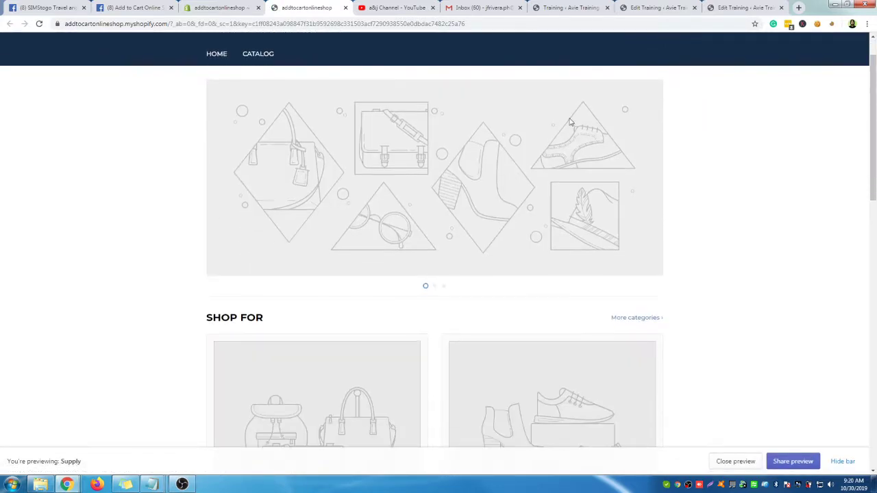
{"action": "left_click", "coordinate": [679, 180]}
{"action": "left_click", "coordinate": [679, 180]}
{"action": "left_click", "coordinate": [679, 180]}
{"action": "left_click", "coordinate": [679, 181]}
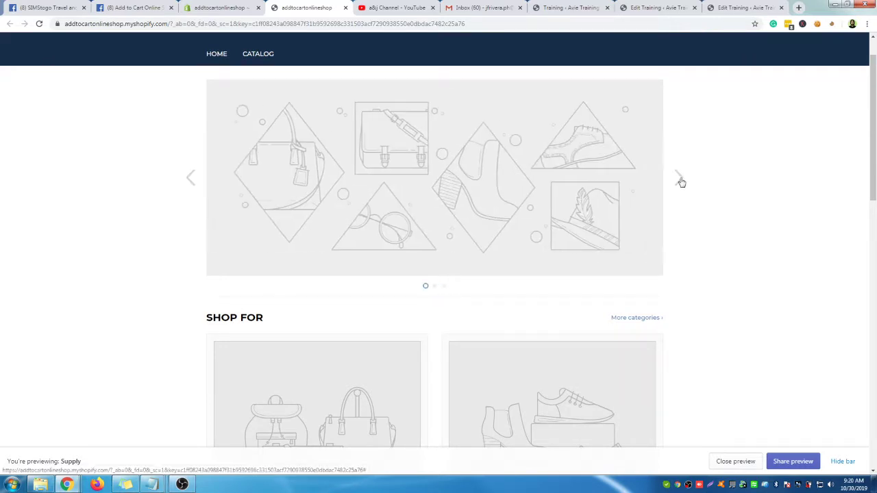
{"action": "left_click", "coordinate": [679, 180]}
{"action": "left_click", "coordinate": [681, 182]}
{"action": "left_click", "coordinate": [680, 181]}
{"action": "left_click", "coordinate": [681, 181]}
{"action": "left_click", "coordinate": [682, 182]}
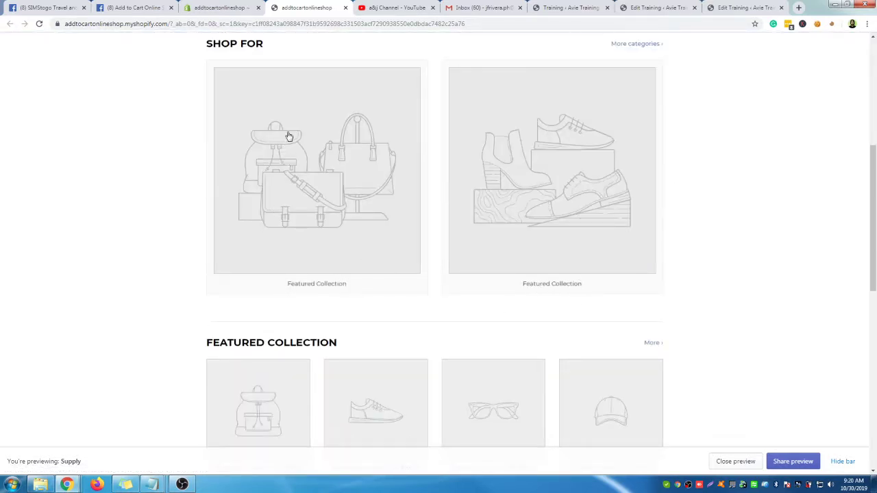
{"action": "scroll", "coordinate": [596, 181], "scroll_direction": "down", "scroll_amount": 5}
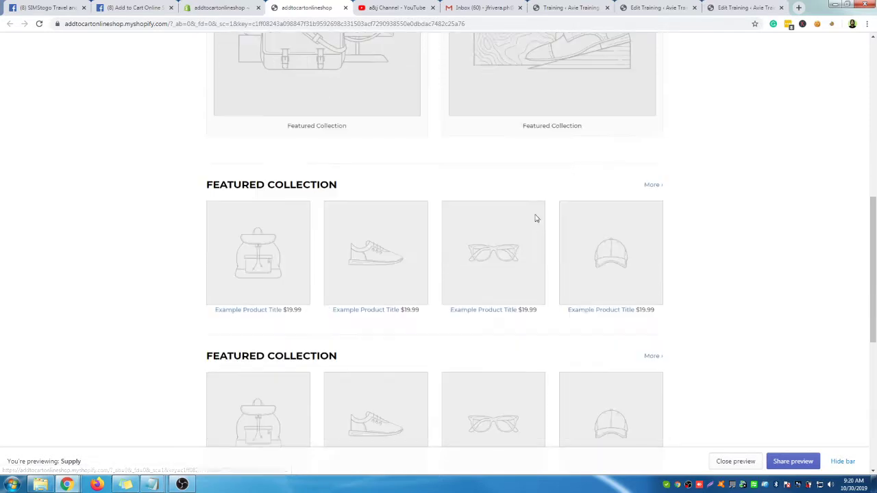
{"action": "scroll", "coordinate": [254, 326], "scroll_direction": "down", "scroll_amount": 3}
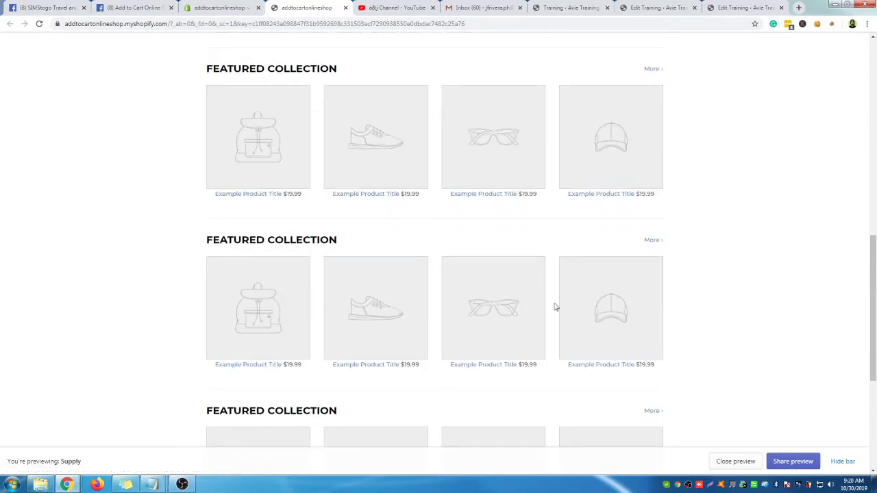
{"action": "scroll", "coordinate": [556, 308], "scroll_direction": "down", "scroll_amount": 7}
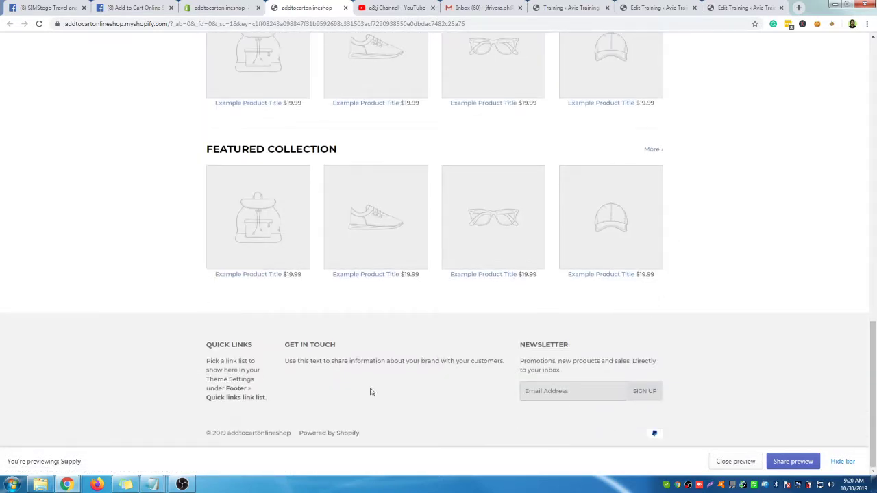
{"action": "scroll", "coordinate": [716, 387], "scroll_direction": "up", "scroll_amount": 20}
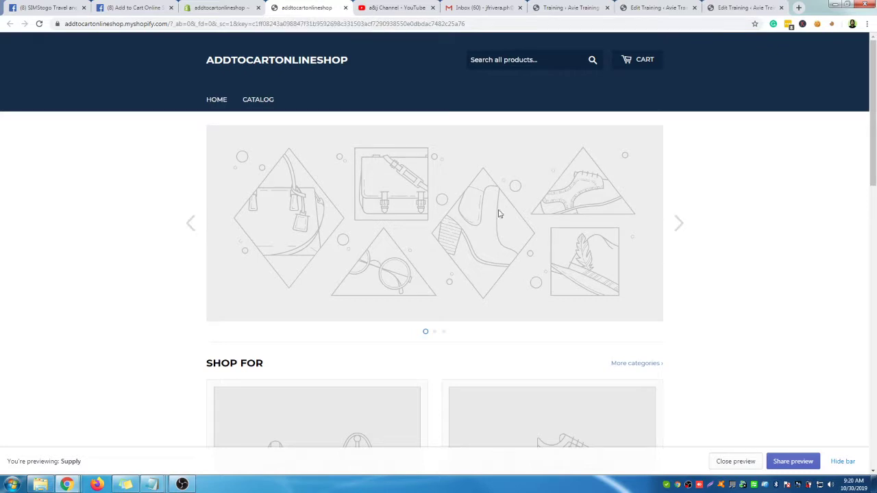
{"action": "scroll", "coordinate": [435, 186], "scroll_direction": "down", "scroll_amount": 5}
{"action": "scroll", "coordinate": [352, 244], "scroll_direction": "down", "scroll_amount": 6}
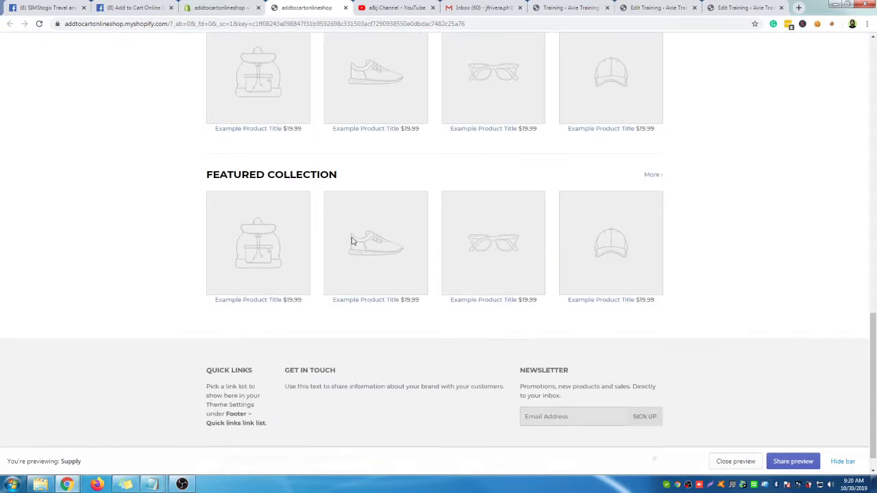
{"action": "scroll", "coordinate": [352, 245], "scroll_direction": "up", "scroll_amount": 3}
{"action": "left_click", "coordinate": [345, 8]}
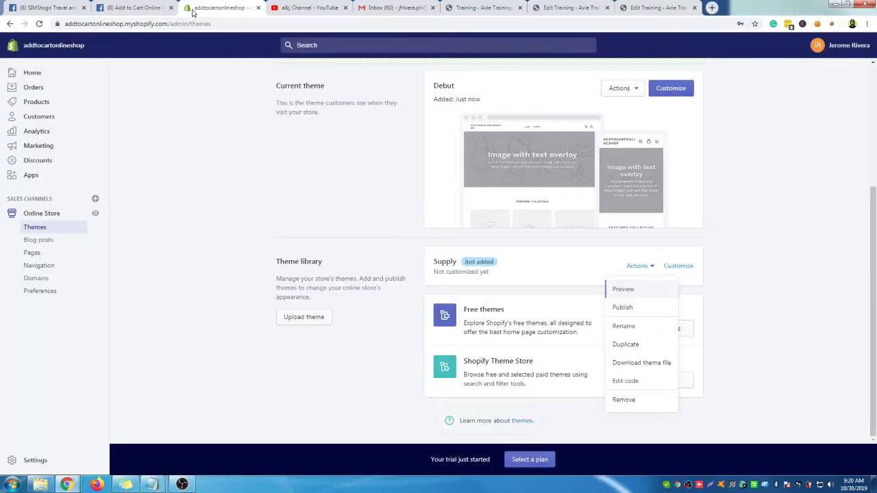
Open the Supply theme in the theme editor to customize it
{"action": "left_click", "coordinate": [713, 267]}
{"action": "left_click", "coordinate": [679, 267]}
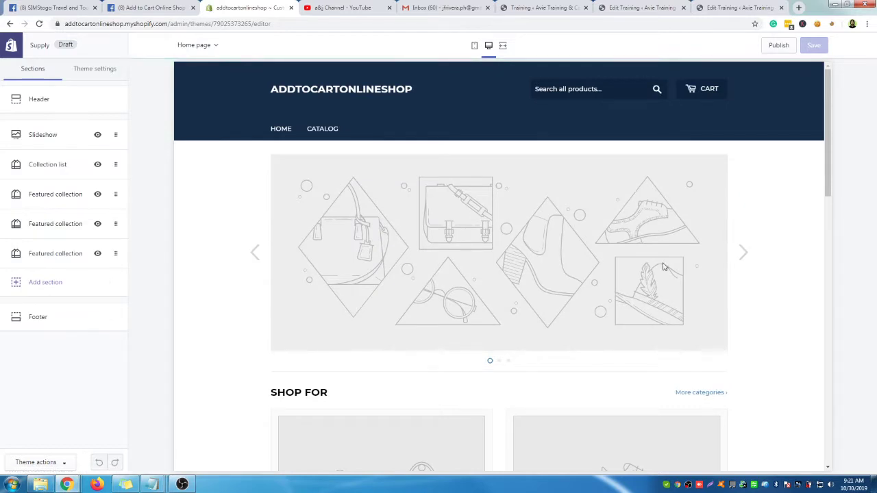
{"action": "scroll", "coordinate": [280, 220], "scroll_direction": "down", "scroll_amount": 2}
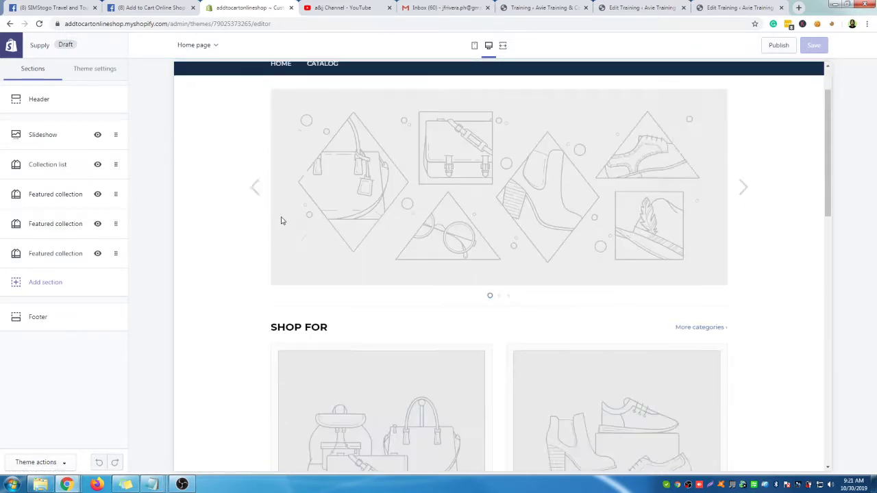
{"action": "scroll", "coordinate": [226, 157], "scroll_direction": "up", "scroll_amount": 1}
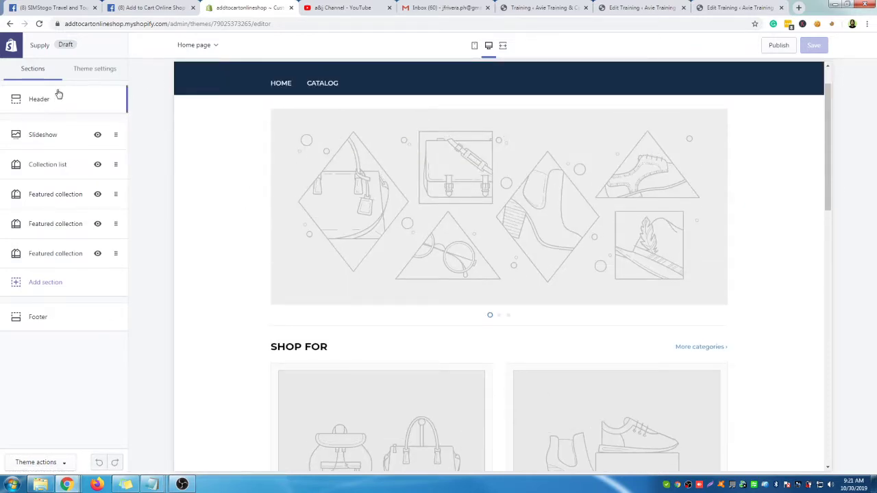
{"action": "scroll", "coordinate": [308, 126], "scroll_direction": "up", "scroll_amount": 1}
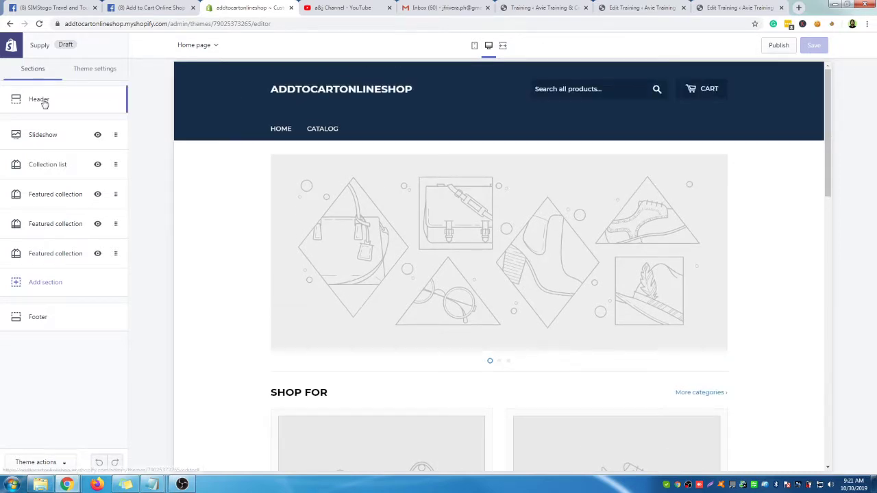
Open Header settings, keep Main menu, and view the custom logo and 400px width hint
{"action": "left_click", "coordinate": [39, 101]}
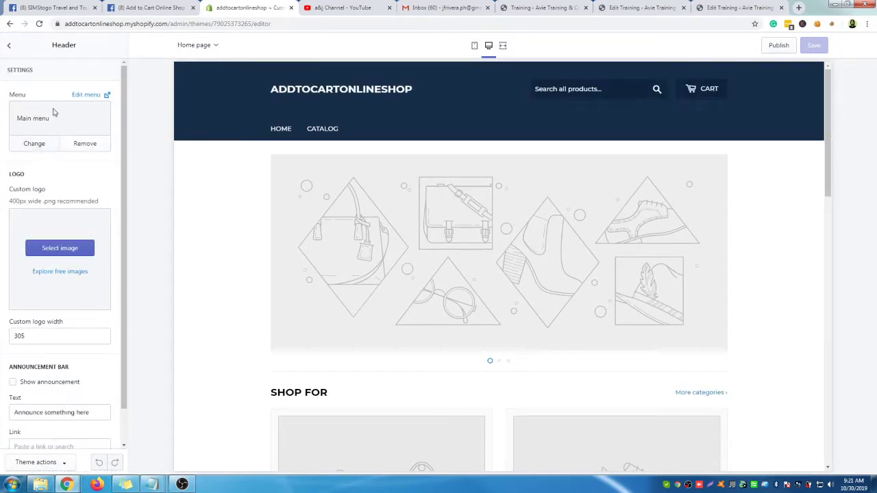
{"action": "left_click", "coordinate": [34, 144]}
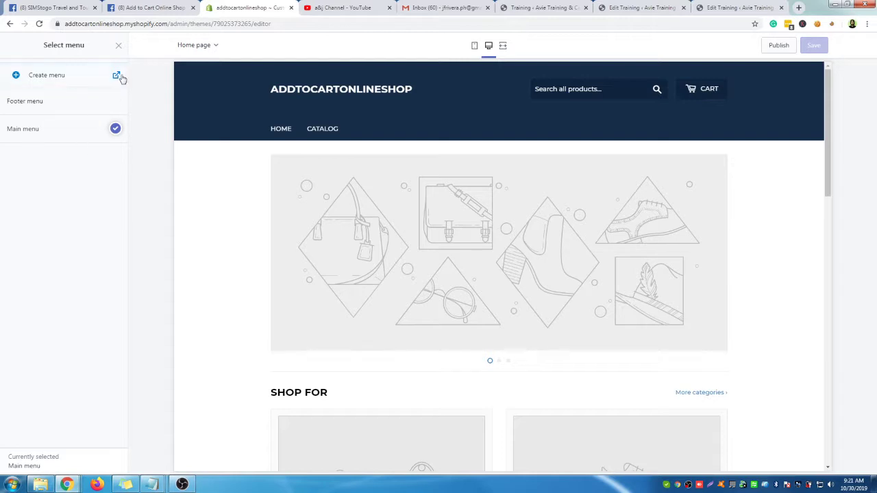
{"action": "left_click", "coordinate": [118, 48]}
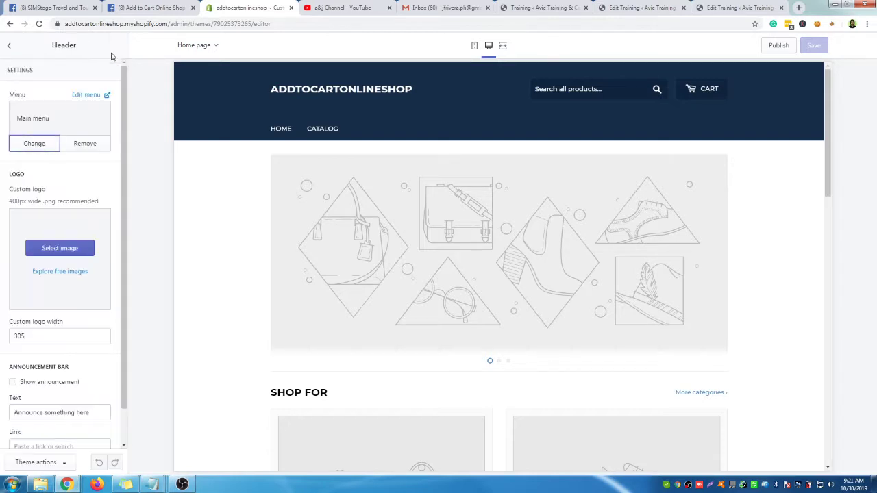
{"action": "scroll", "coordinate": [71, 177], "scroll_direction": "down", "scroll_amount": 1}
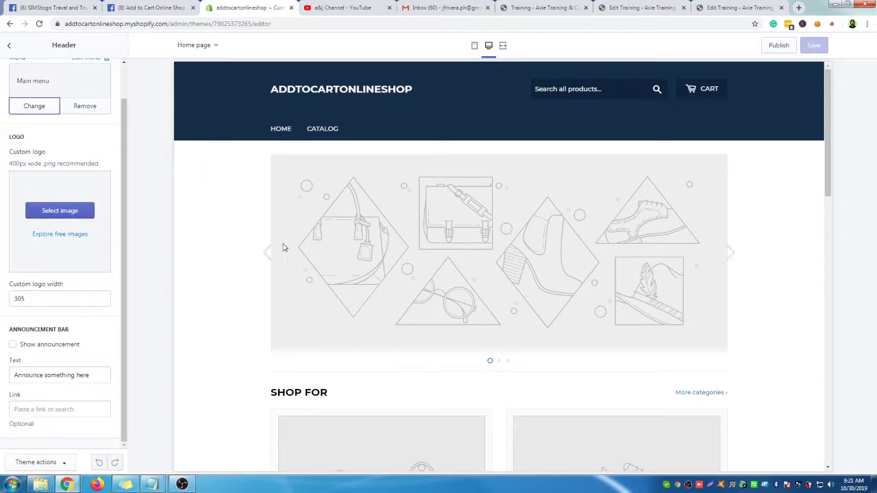
{"action": "left_click_drag", "start_coordinate": [11, 162], "coordinate": [30, 163]}
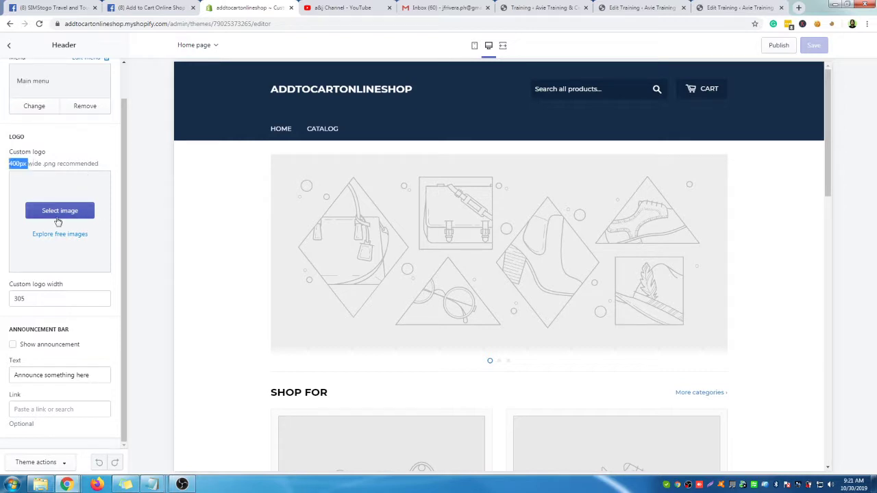
{"action": "left_click", "coordinate": [195, 203]}
{"action": "left_click", "coordinate": [51, 160]}
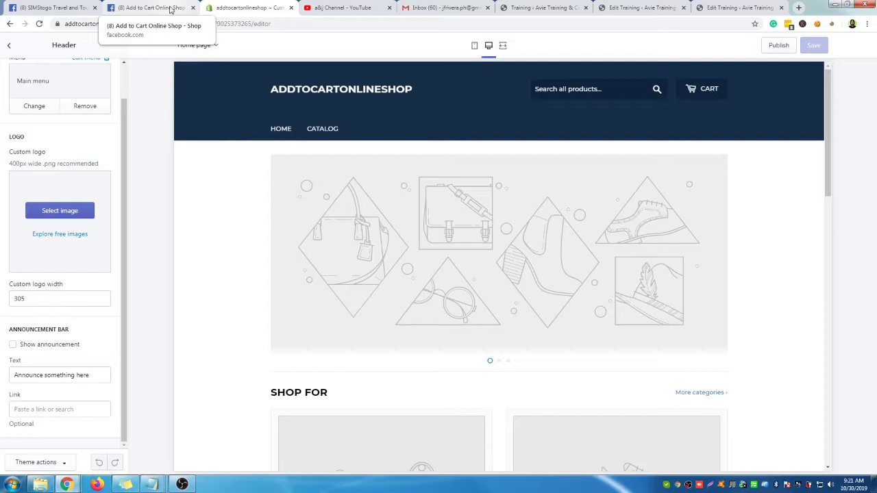
Browse free stock images for the logo, searching 'online shop' and then 'add to cart'
{"action": "left_click", "coordinate": [66, 235]}
{"action": "left_click", "coordinate": [69, 95]}
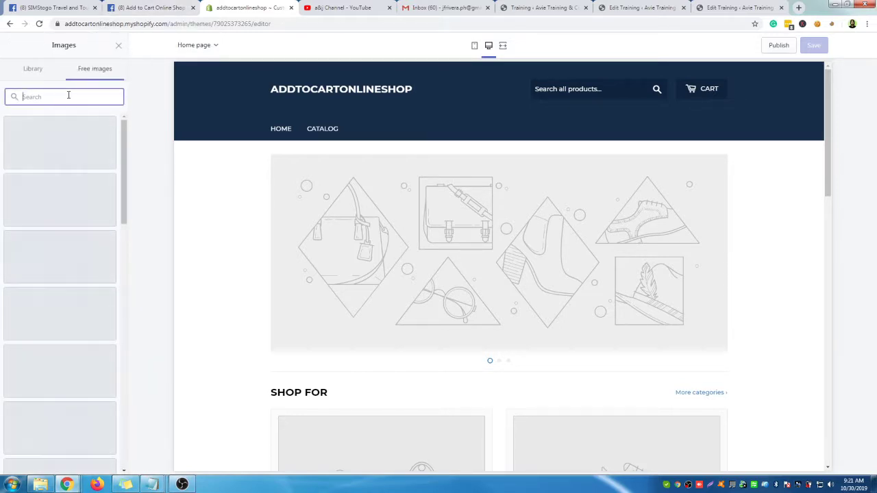
{"action": "type", "text": "online shop"}
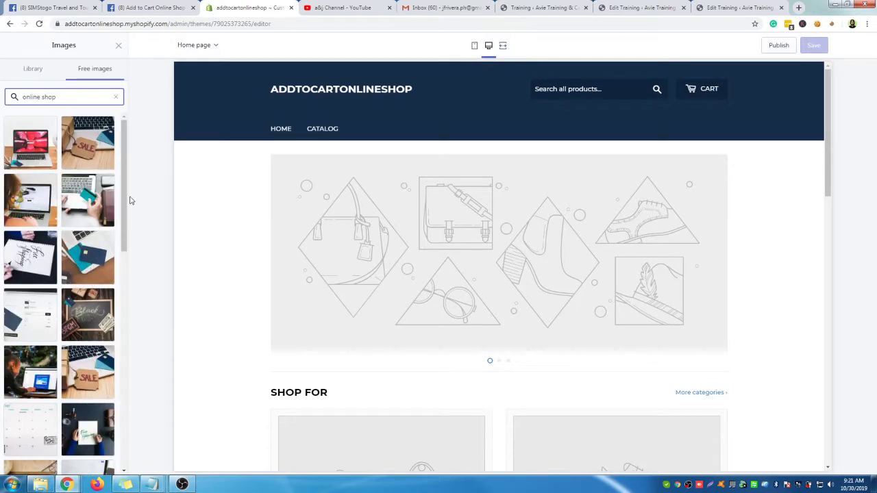
{"action": "left_click_drag", "start_coordinate": [125, 170], "coordinate": [135, 380]}
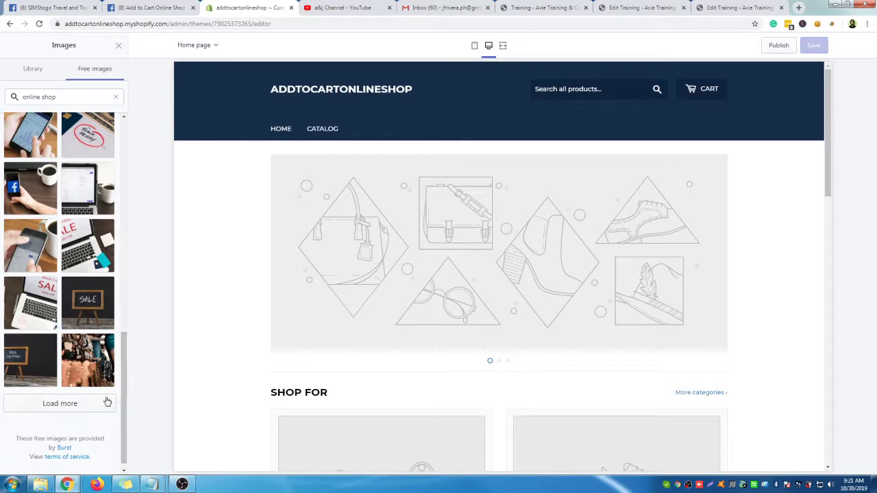
{"action": "left_click", "coordinate": [98, 405]}
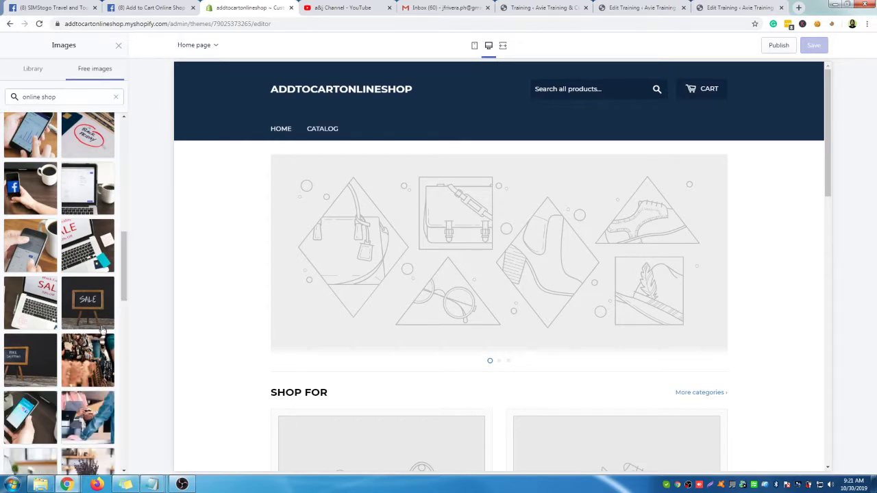
{"action": "triple_click", "coordinate": [77, 97]}
{"action": "type", "text": "add to cart"}
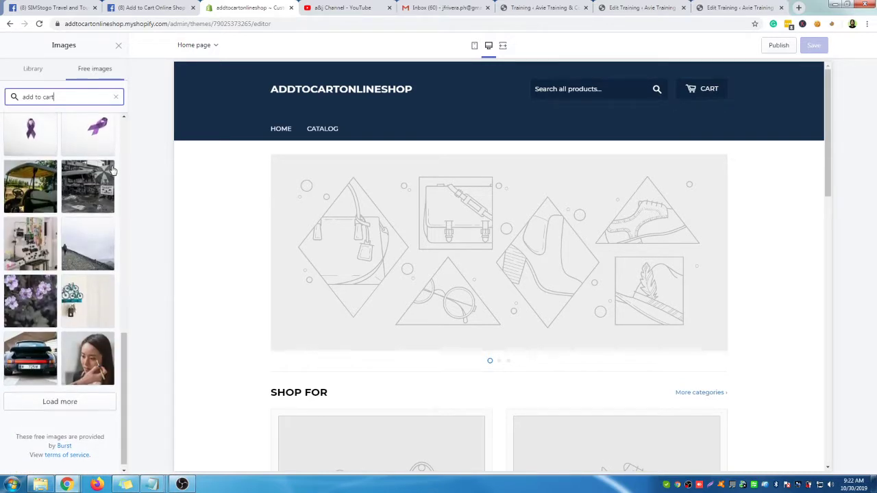
{"action": "scroll", "coordinate": [100, 173], "scroll_direction": "down", "scroll_amount": 1}
{"action": "left_click", "coordinate": [58, 394]}
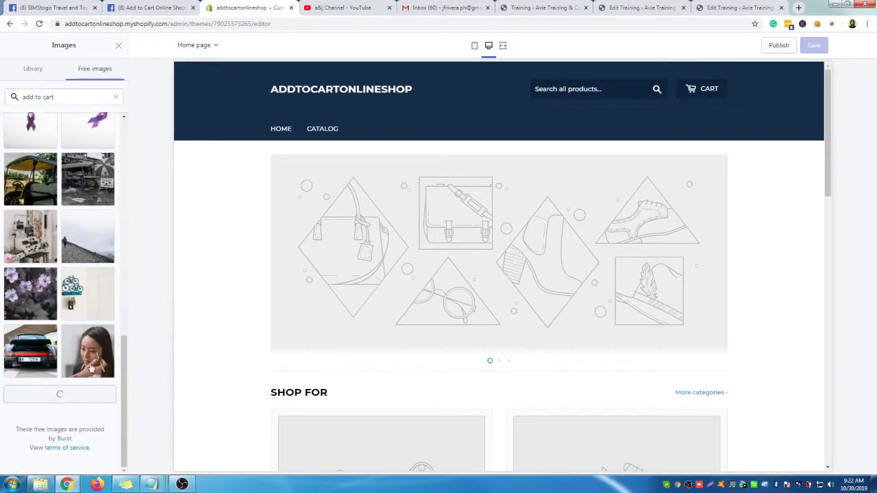
{"action": "scroll", "coordinate": [89, 329], "scroll_direction": "down", "scroll_amount": 3}
{"action": "scroll", "coordinate": [120, 277], "scroll_direction": "down", "scroll_amount": 2}
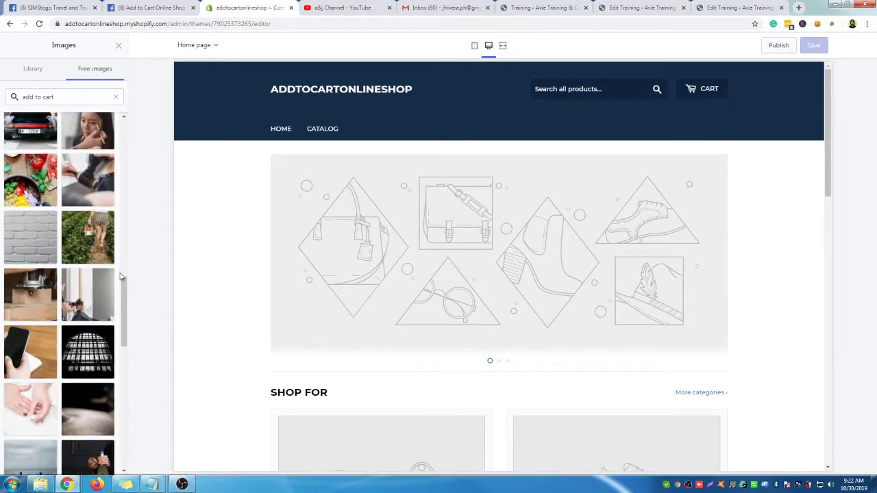
Search free images for 'shopping' and use the clothes-rack photo as the header logo
{"action": "left_click", "coordinate": [78, 96]}
{"action": "key", "text": "ctrl+a"}
{"action": "type", "text": "sh"}
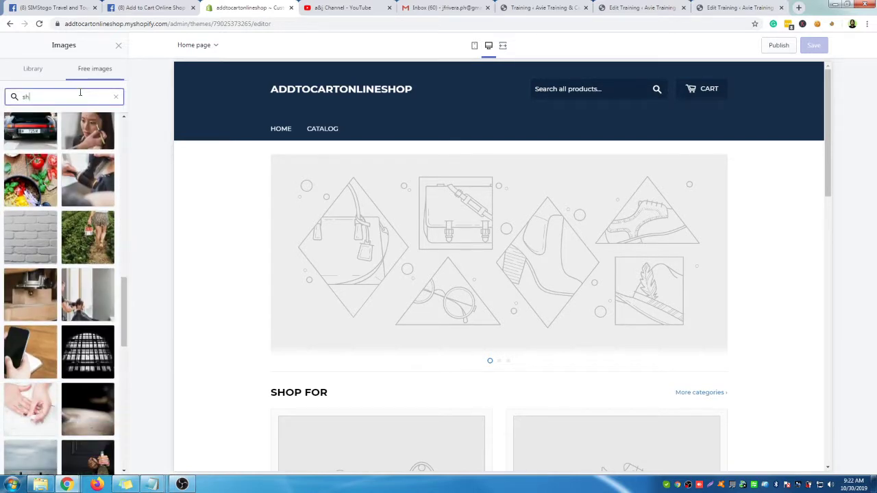
{"action": "type", "text": "opping"}
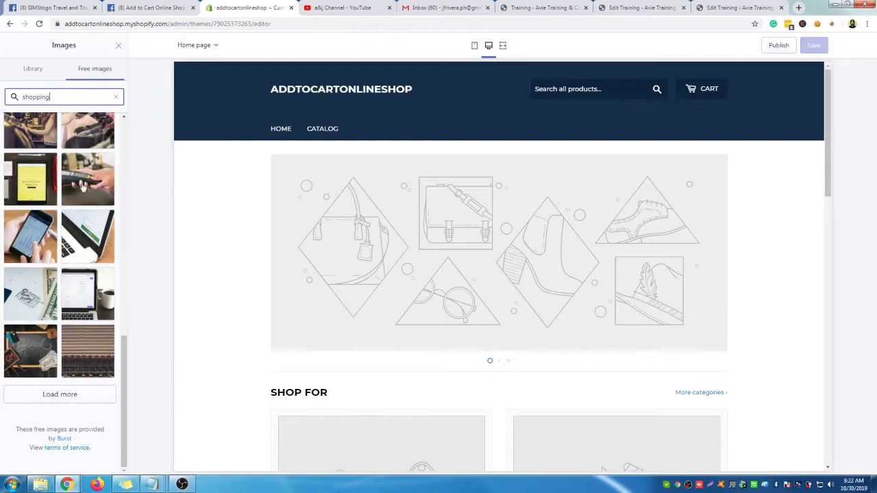
{"action": "scroll", "coordinate": [86, 191], "scroll_direction": "up", "scroll_amount": 4}
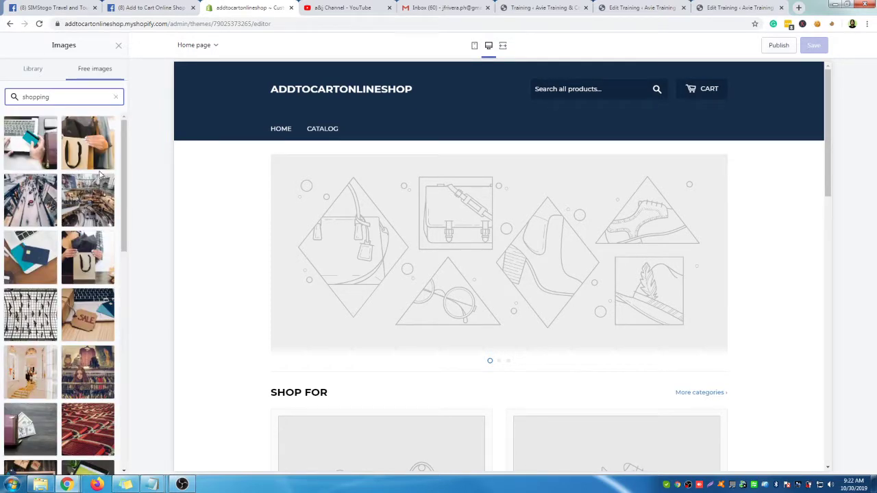
{"action": "scroll", "coordinate": [103, 194], "scroll_direction": "down", "scroll_amount": 3}
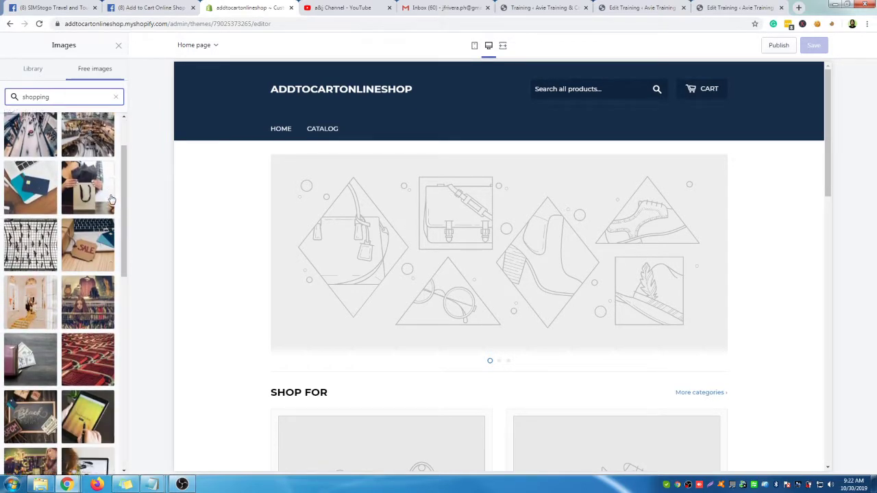
{"action": "scroll", "coordinate": [99, 191], "scroll_direction": "down", "scroll_amount": 3}
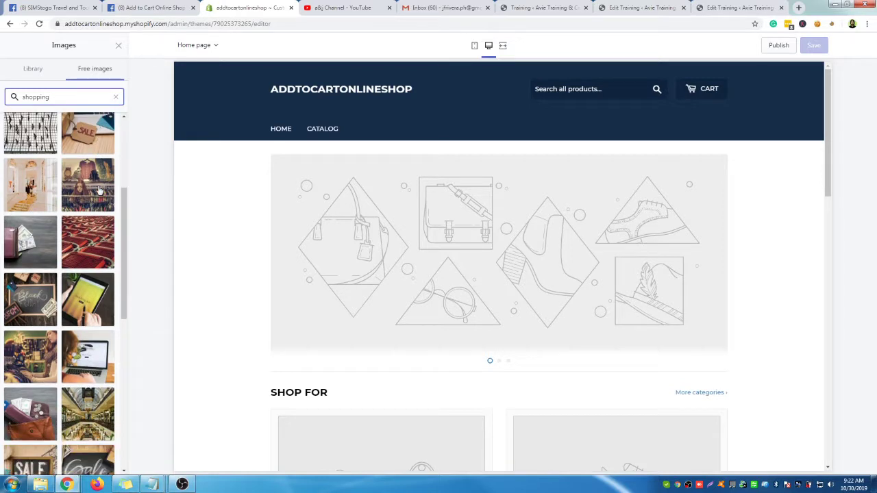
{"action": "scroll", "coordinate": [113, 208], "scroll_direction": "down", "scroll_amount": 1}
{"action": "scroll", "coordinate": [109, 206], "scroll_direction": "down", "scroll_amount": 1}
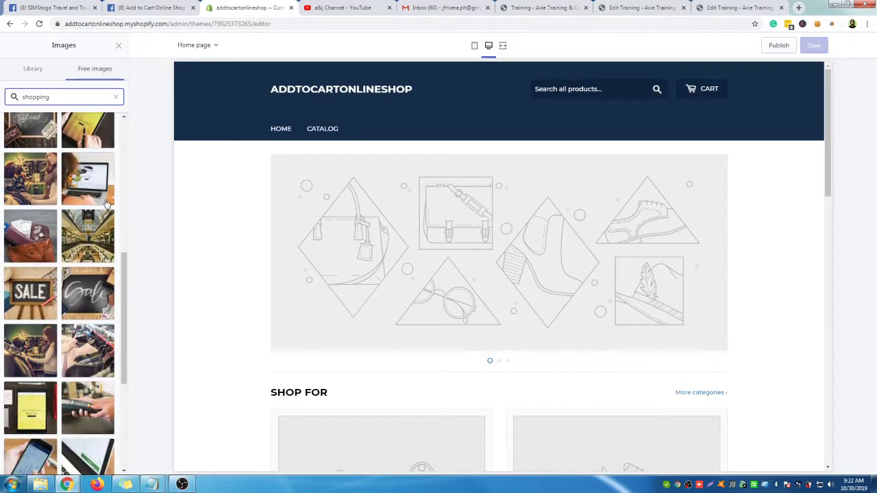
{"action": "scroll", "coordinate": [83, 198], "scroll_direction": "down", "scroll_amount": 2}
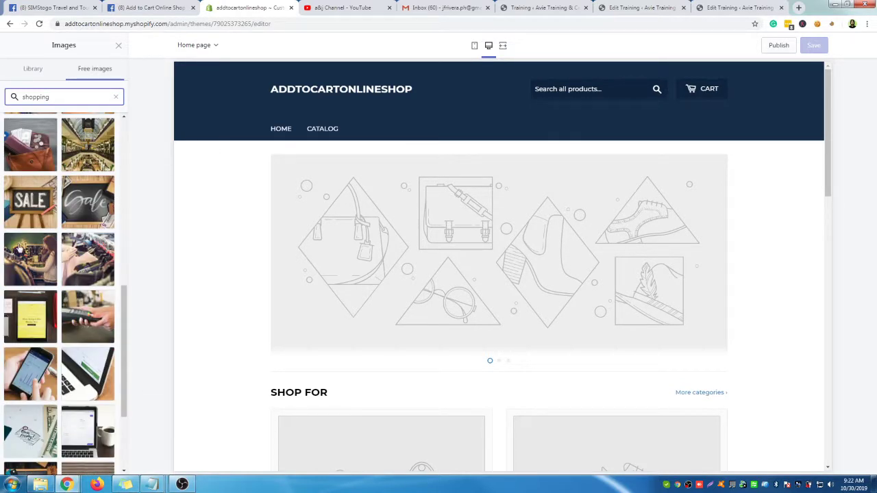
{"action": "scroll", "coordinate": [21, 252], "scroll_direction": "down", "scroll_amount": 1}
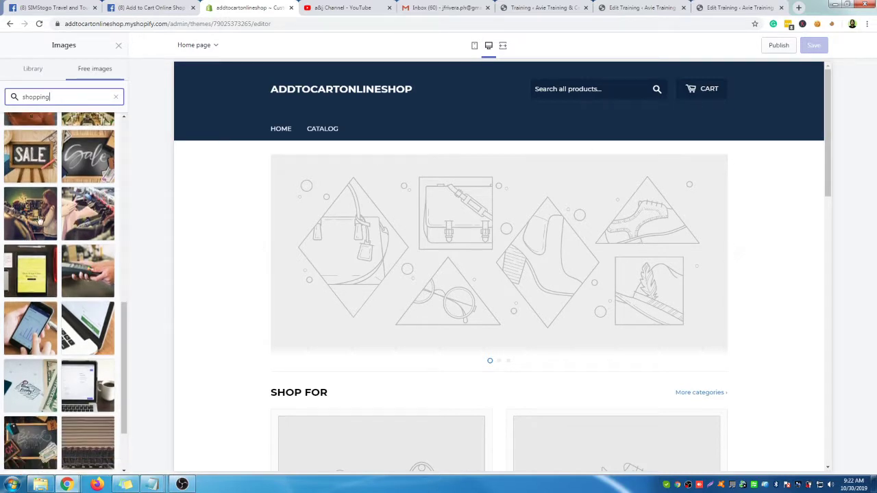
{"action": "scroll", "coordinate": [94, 248], "scroll_direction": "down", "scroll_amount": 2}
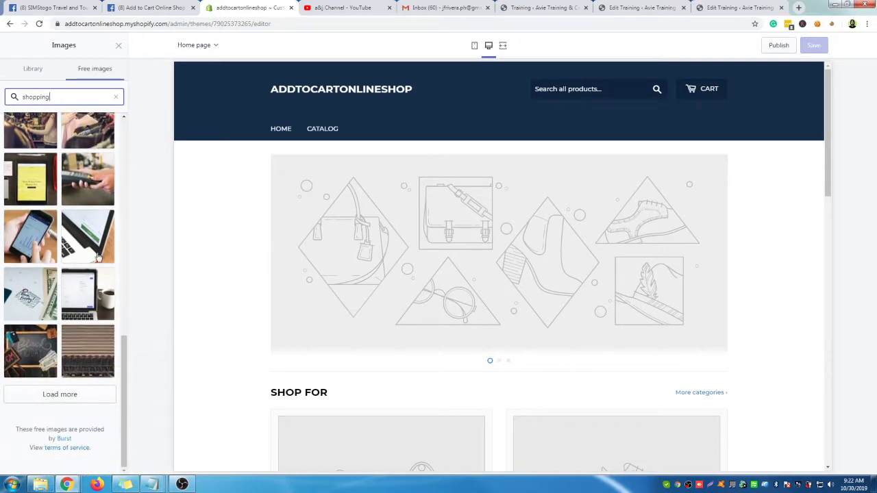
{"action": "left_click", "coordinate": [69, 395]}
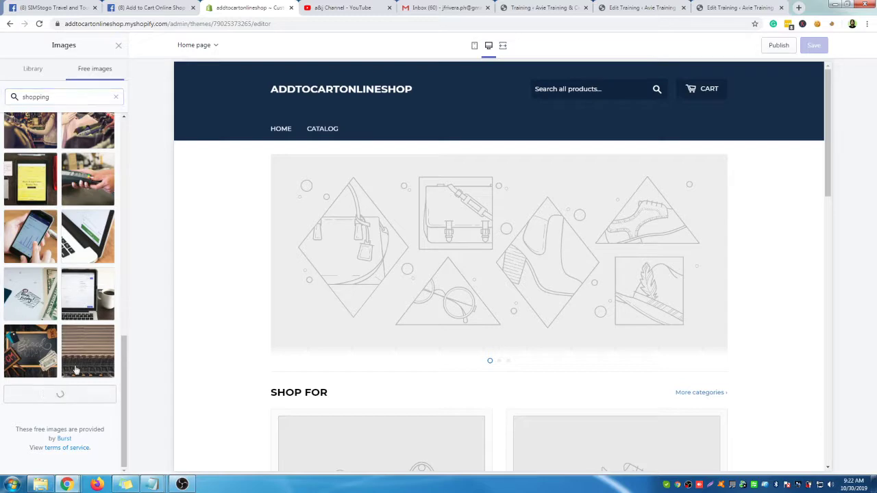
{"action": "scroll", "coordinate": [104, 299], "scroll_direction": "down", "scroll_amount": 5}
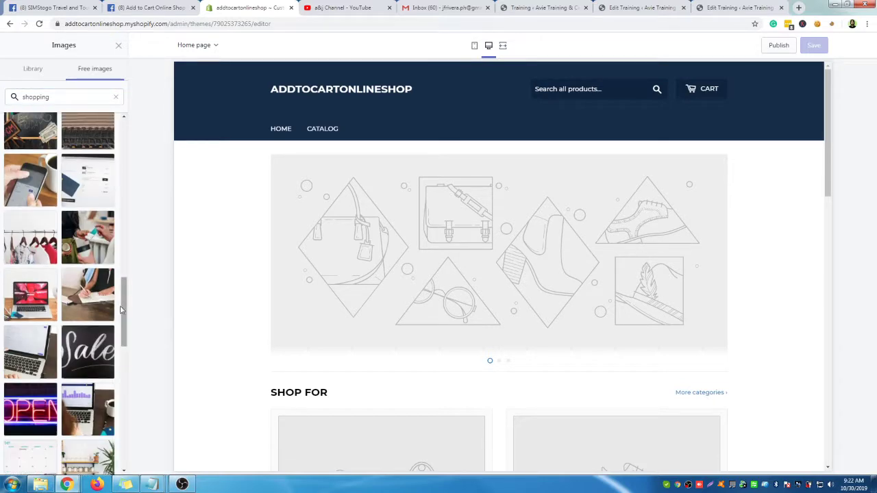
{"action": "scroll", "coordinate": [105, 301], "scroll_direction": "down", "scroll_amount": 3}
{"action": "scroll", "coordinate": [102, 320], "scroll_direction": "down", "scroll_amount": 2}
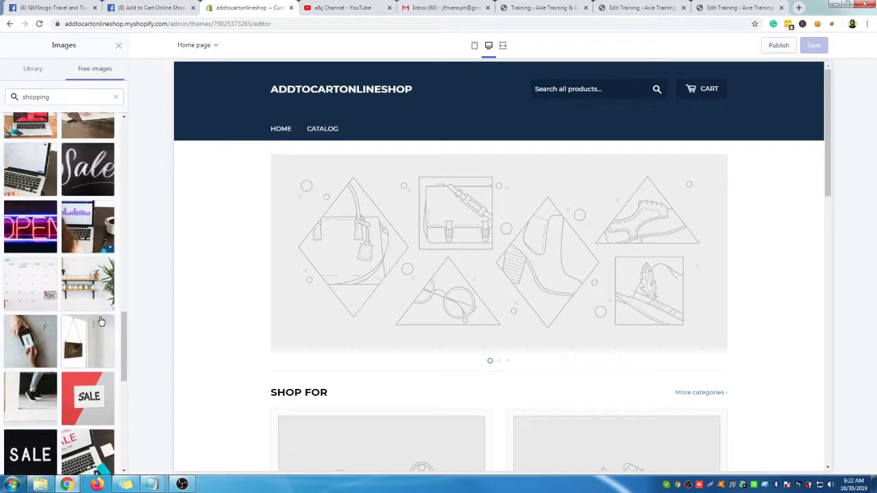
{"action": "scroll", "coordinate": [100, 321], "scroll_direction": "down", "scroll_amount": 4}
{"action": "scroll", "coordinate": [100, 320], "scroll_direction": "down", "scroll_amount": 4}
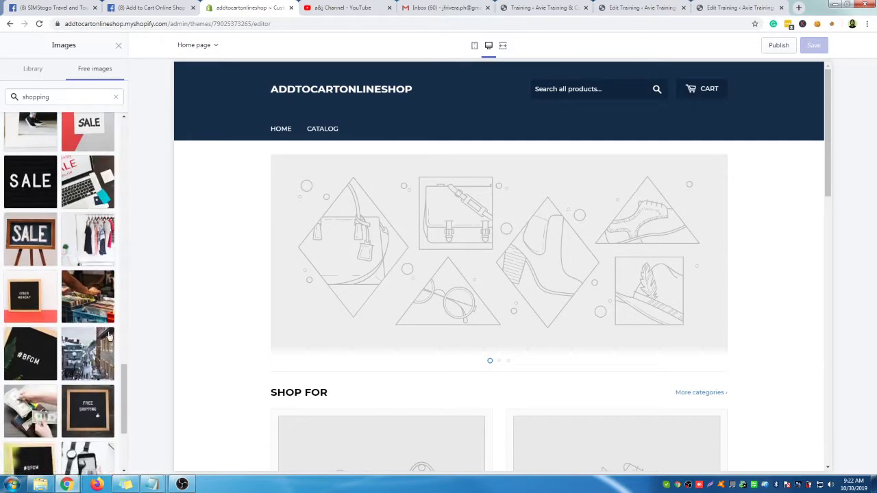
{"action": "left_click", "coordinate": [92, 248]}
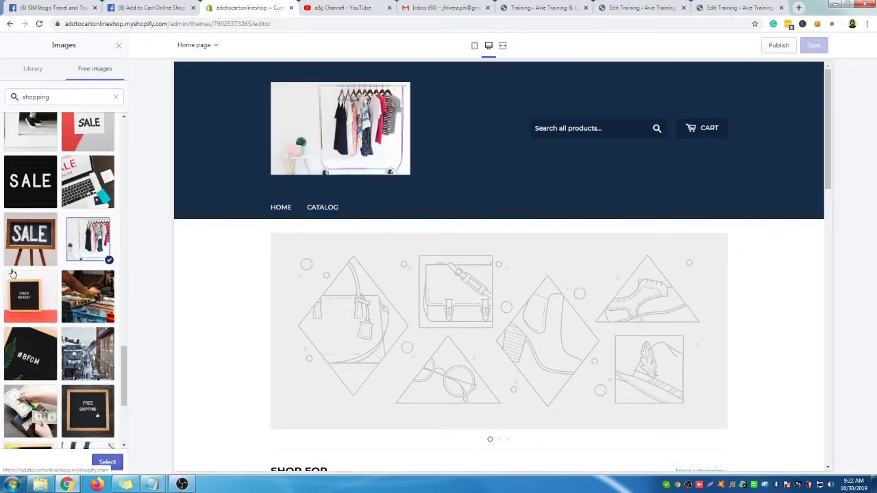
Switch to the browser tab with the store's Facebook page
{"action": "scroll", "coordinate": [77, 334], "scroll_direction": "down", "scroll_amount": 5}
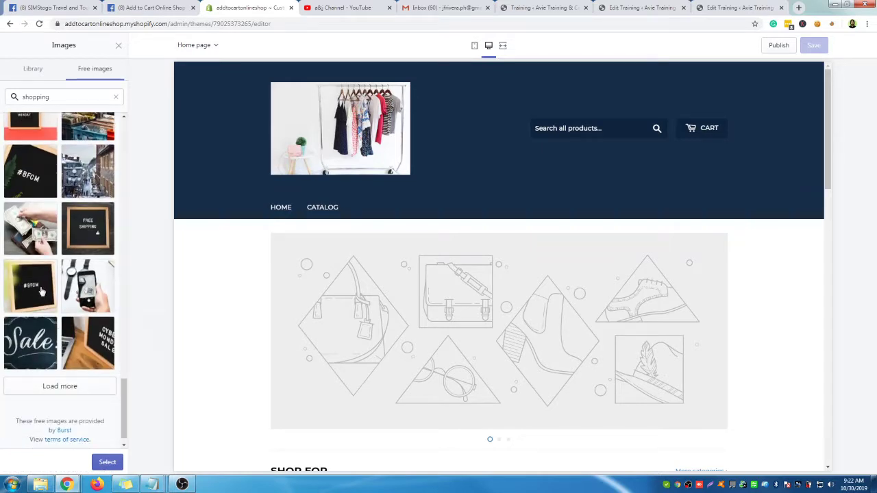
{"action": "scroll", "coordinate": [76, 305], "scroll_direction": "up", "scroll_amount": 20}
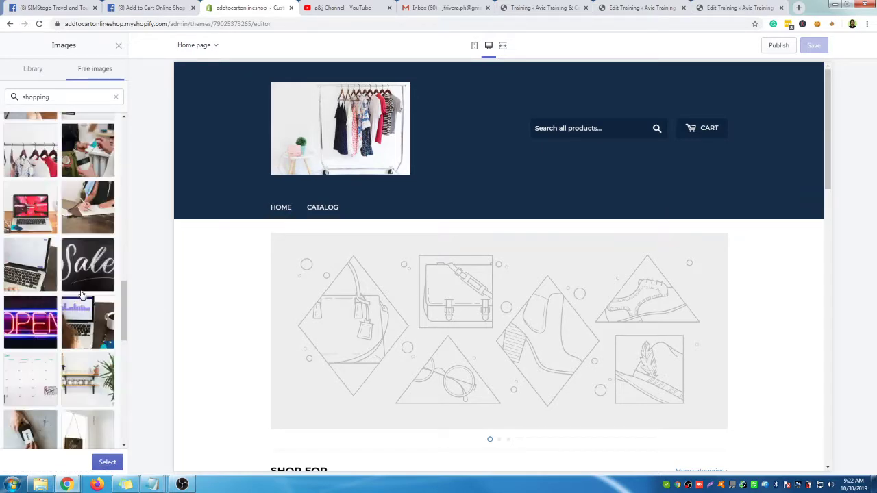
{"action": "left_click", "coordinate": [151, 8]}
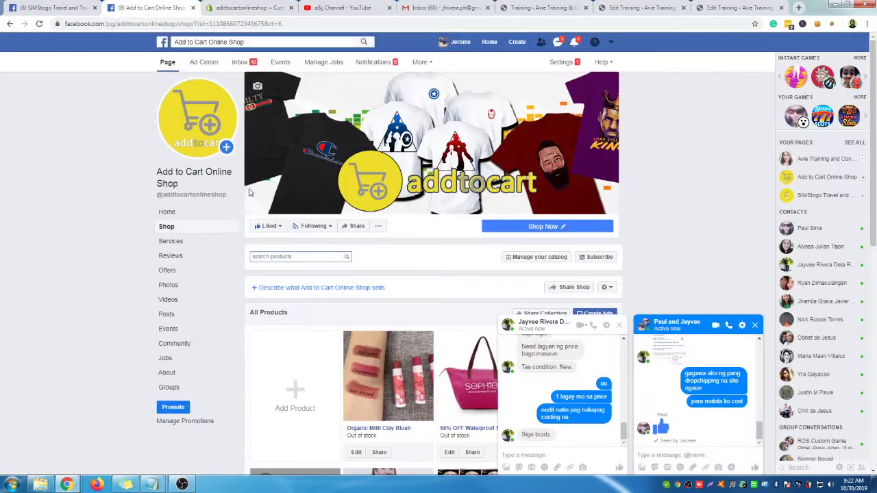
Download the Facebook shop page's yellow addtocart profile picture as a PNG
{"action": "left_click", "coordinate": [196, 110]}
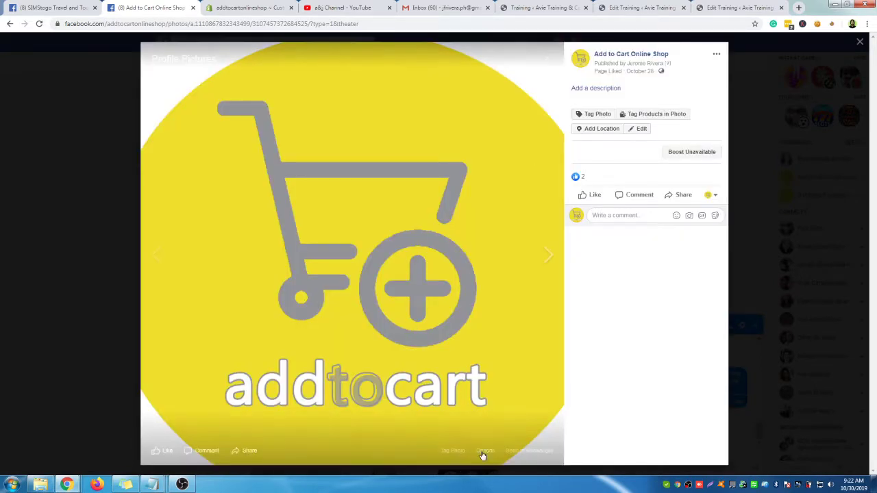
{"action": "left_click", "coordinate": [484, 450]}
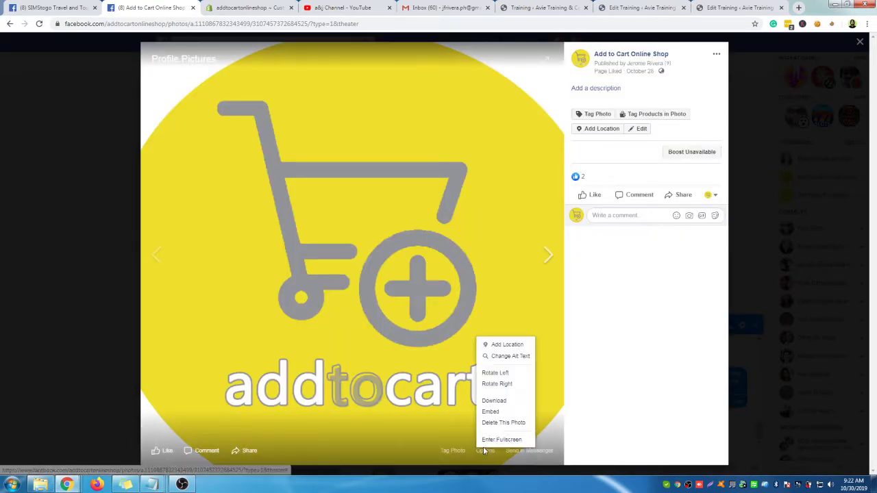
{"action": "left_click", "coordinate": [494, 401]}
{"action": "left_click", "coordinate": [250, 9]}
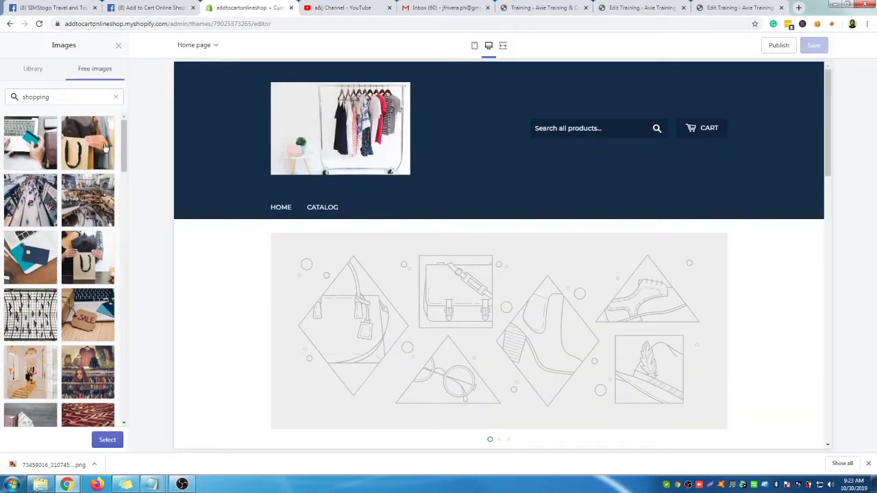
Upload the downloaded addtocart logo PNG from Downloads into Shopify's image library
{"action": "left_click", "coordinate": [115, 97]}
{"action": "left_click", "coordinate": [39, 71]}
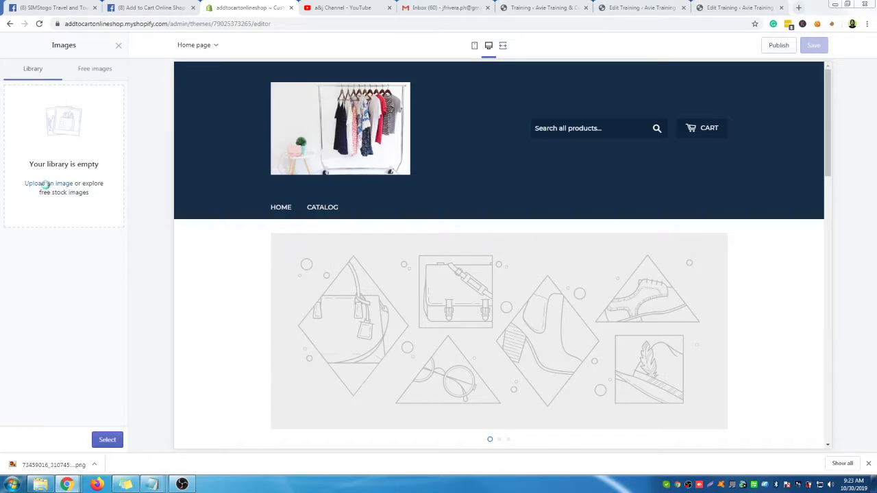
{"action": "left_click", "coordinate": [47, 185]}
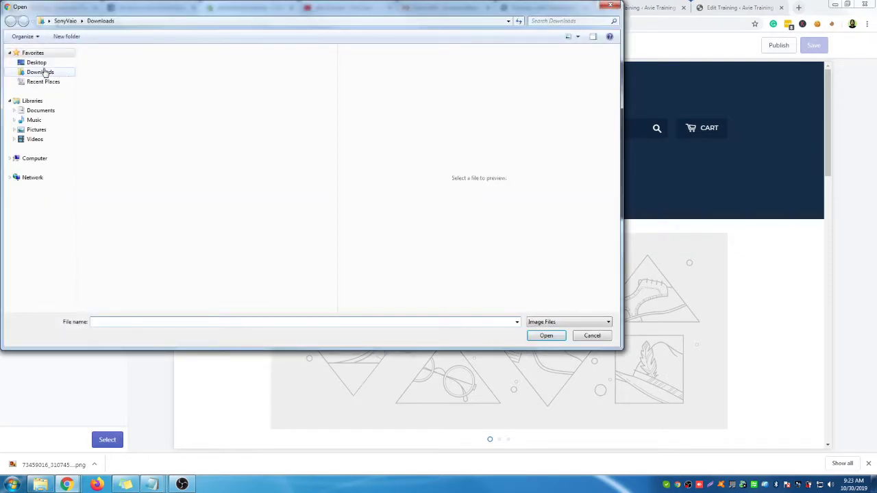
{"action": "left_click", "coordinate": [46, 73]}
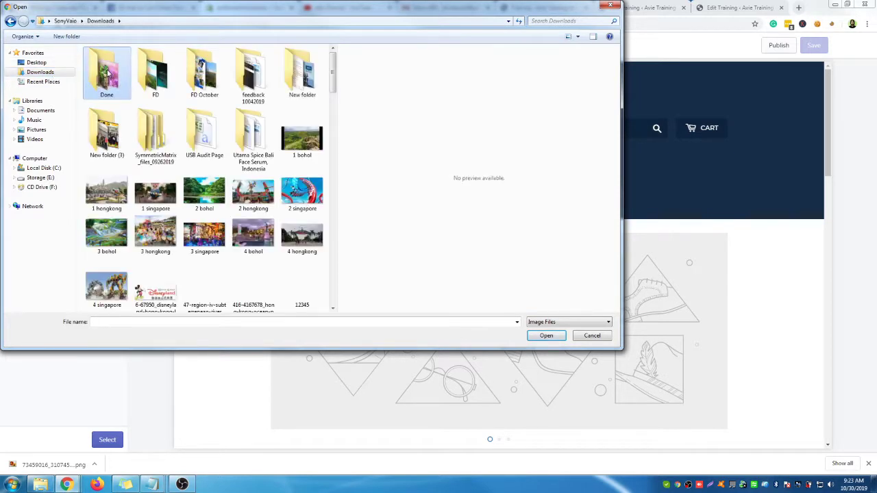
{"action": "scroll", "coordinate": [108, 76], "scroll_direction": "down", "scroll_amount": 5}
{"action": "left_click", "coordinate": [108, 204]}
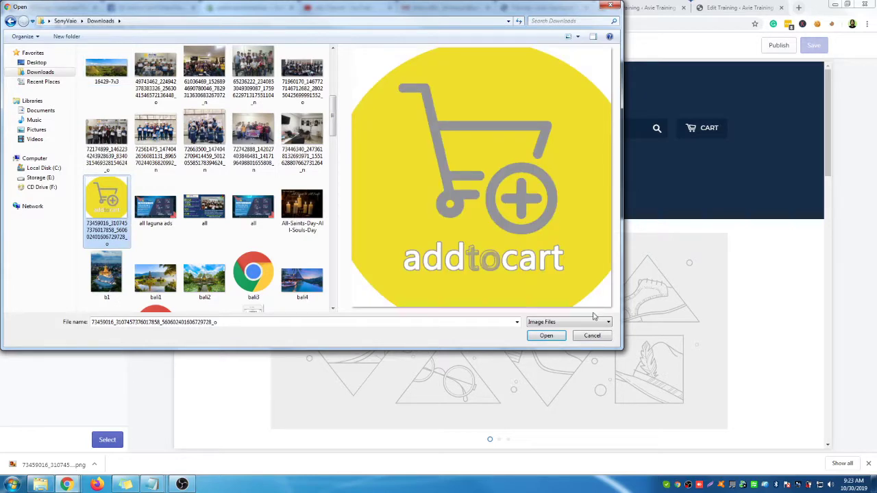
{"action": "left_click", "coordinate": [546, 336]}
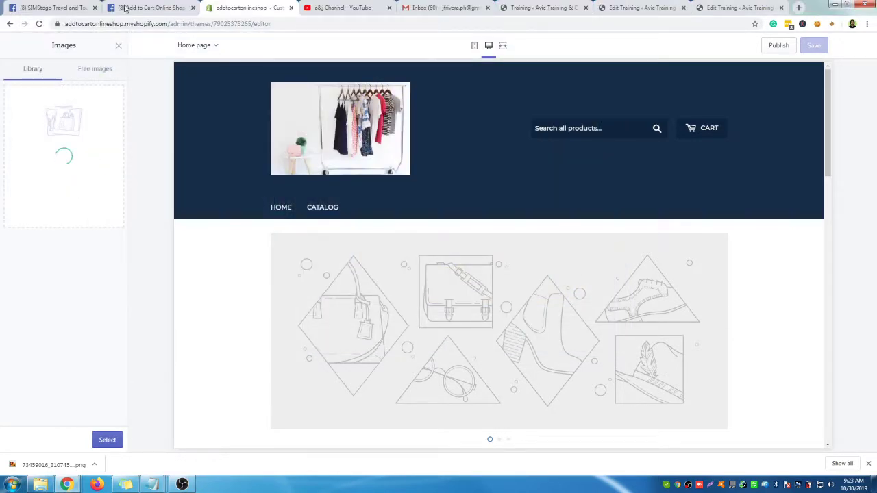
{"action": "left_click", "coordinate": [130, 8]}
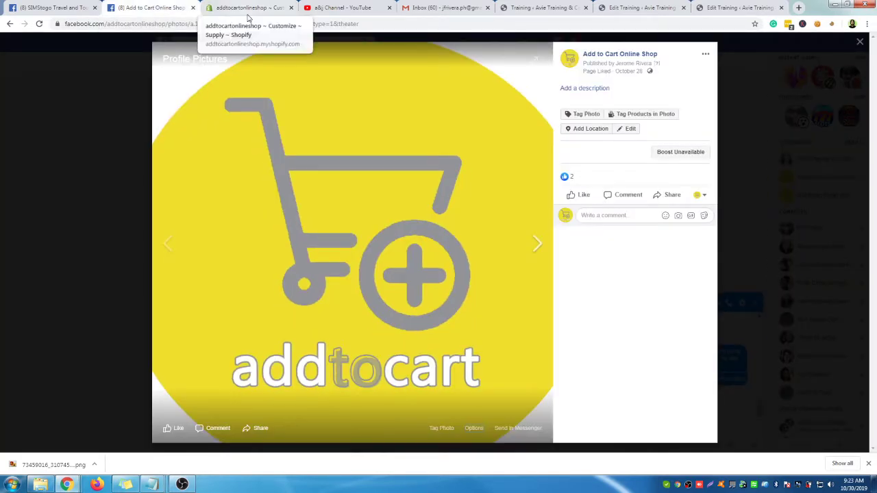
Close the Facebook photo viewer and open the page's Profile Pictures album under Photos
{"action": "left_click", "coordinate": [860, 44]}
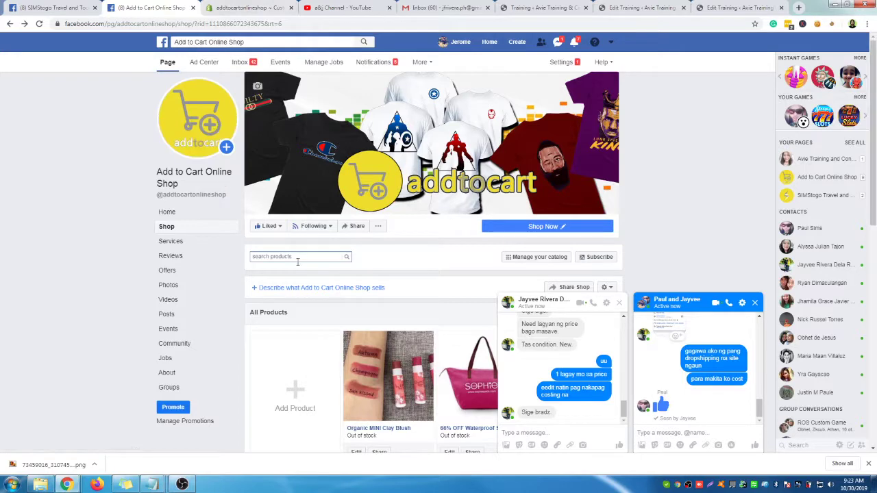
{"action": "left_click", "coordinate": [264, 7]}
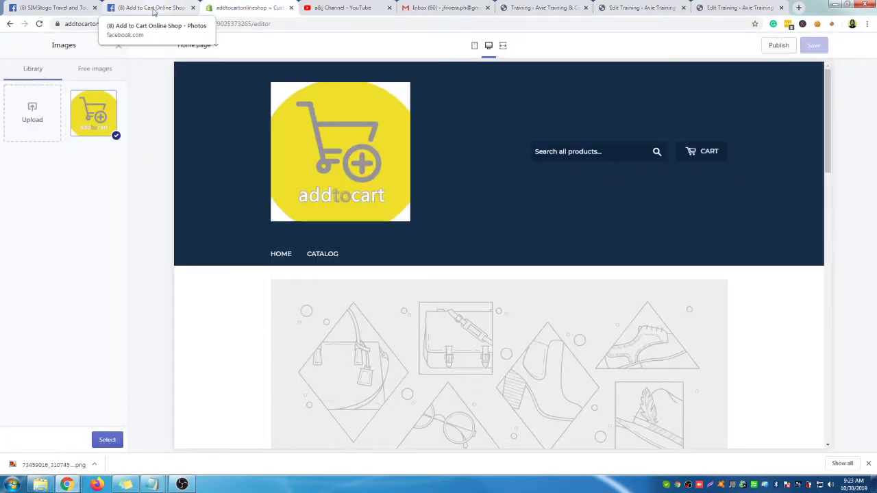
{"action": "left_click", "coordinate": [153, 10]}
{"action": "left_click", "coordinate": [176, 196]}
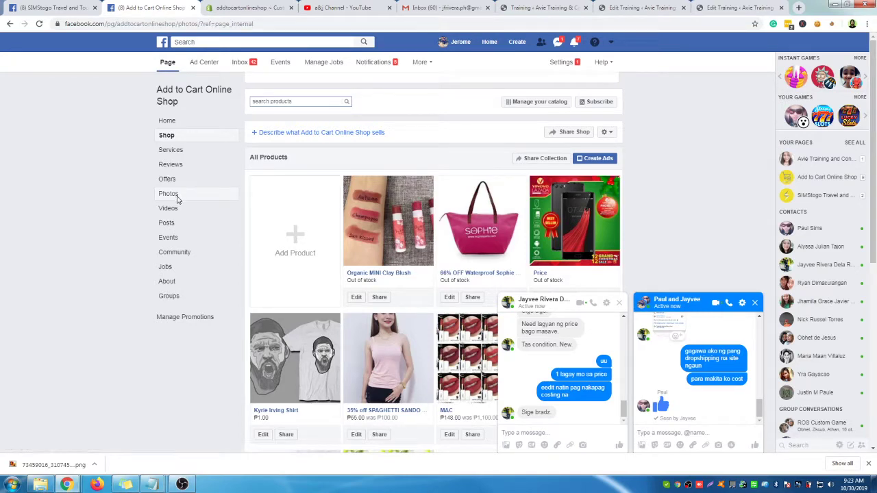
{"action": "scroll", "coordinate": [490, 204], "scroll_direction": "down", "scroll_amount": 3}
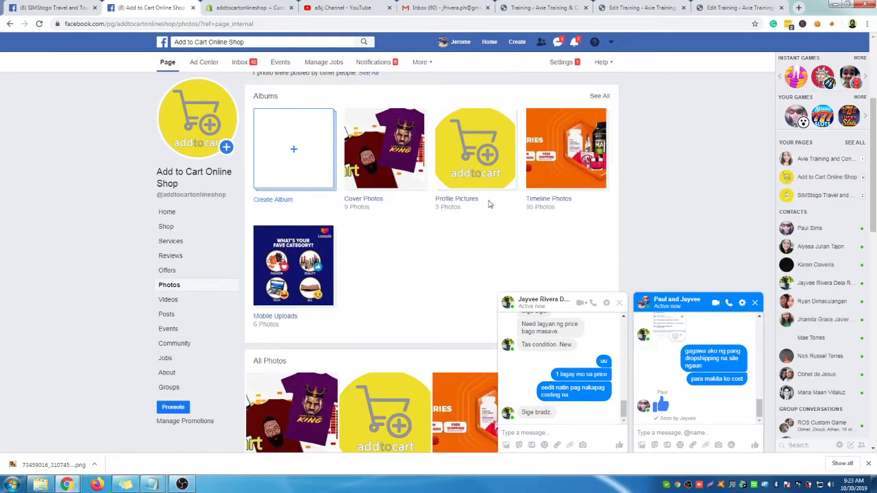
{"action": "left_click", "coordinate": [481, 174]}
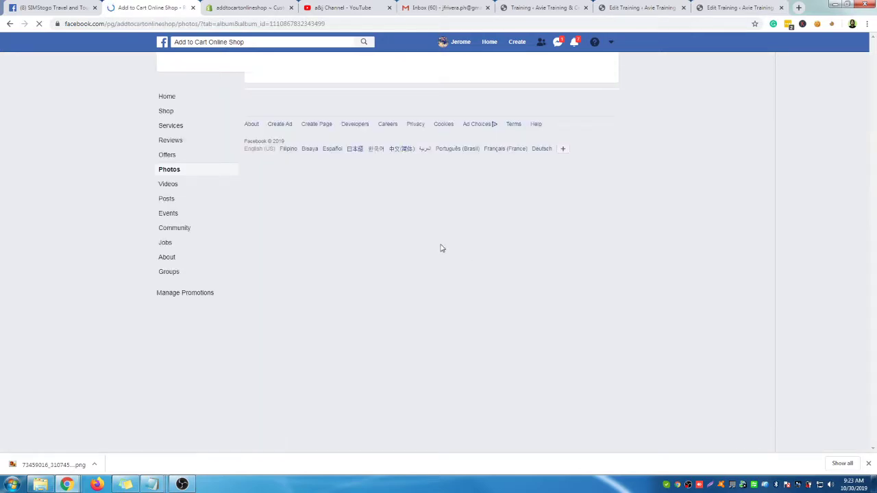
{"action": "left_click", "coordinate": [246, 7]}
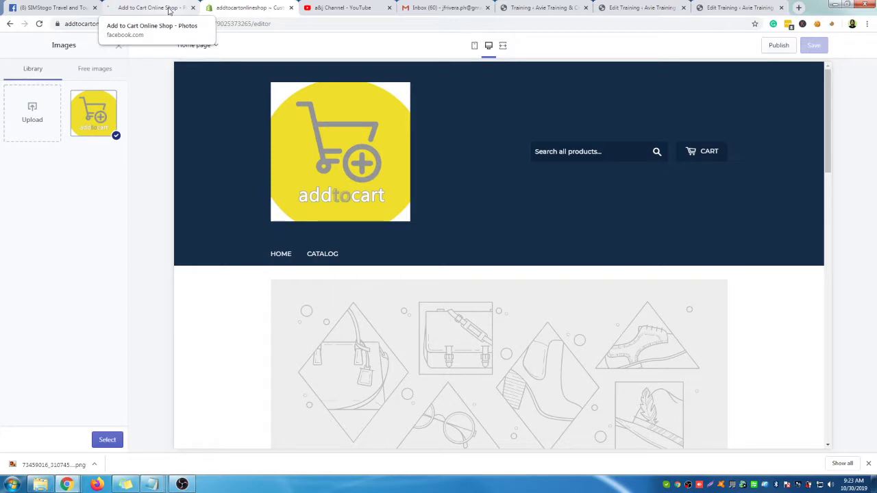
Deselect the addtocart logo so the header shows ADDTOCARTONLINESHOP as text
{"action": "left_click", "coordinate": [169, 8]}
{"action": "left_click", "coordinate": [262, 6]}
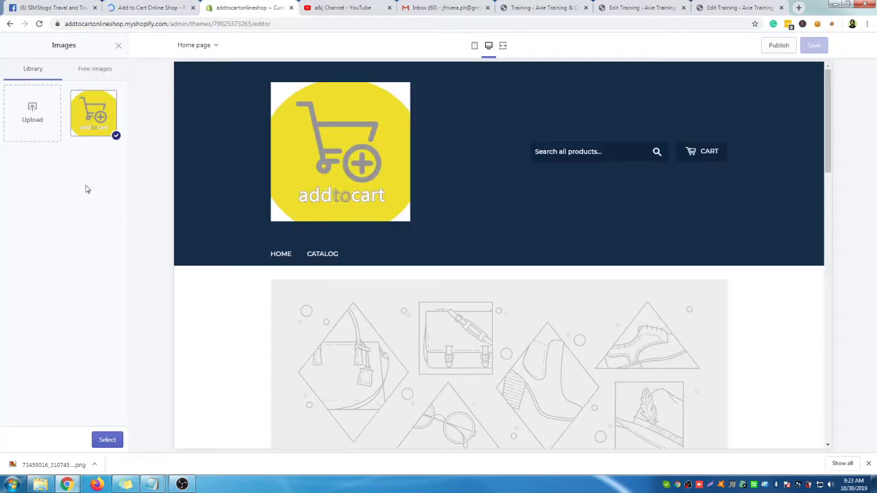
{"action": "left_click", "coordinate": [116, 136]}
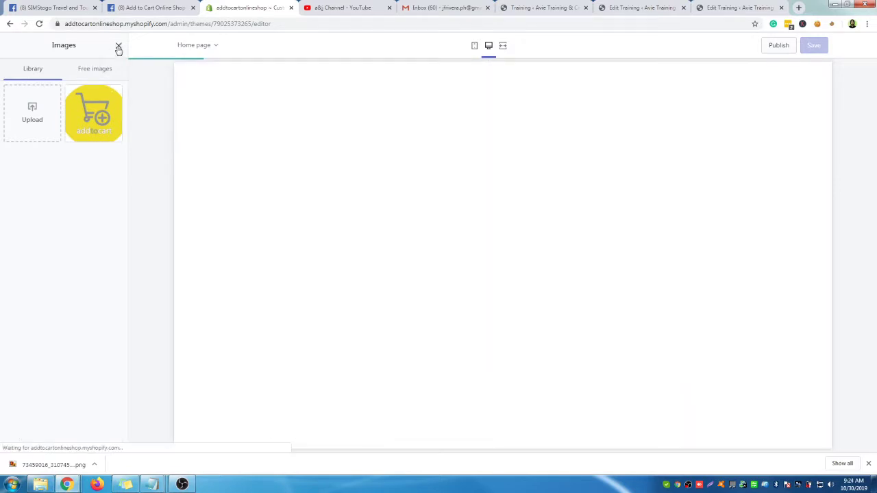
{"action": "left_click", "coordinate": [118, 46]}
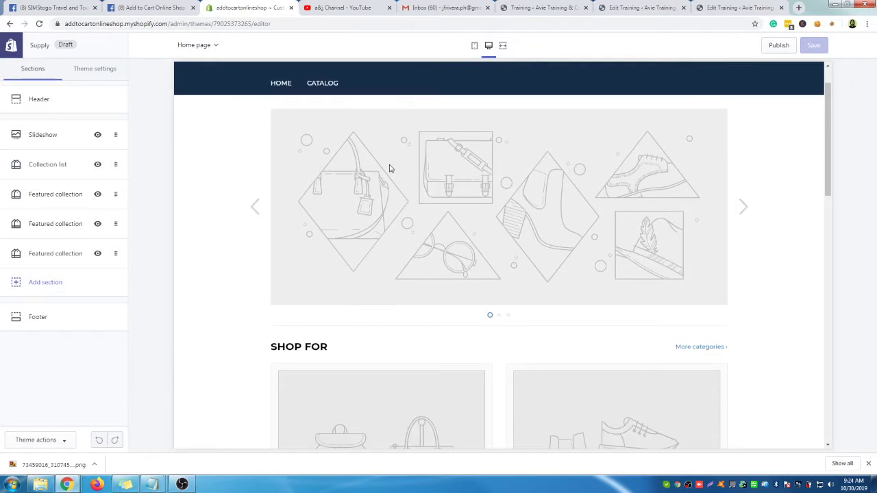
Open the Slideshow section's first Image block and its image picker
{"action": "left_click", "coordinate": [46, 142]}
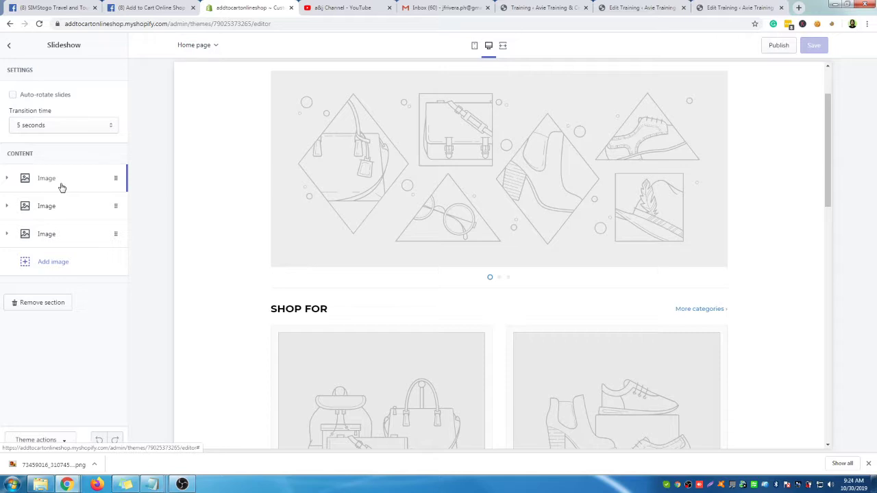
{"action": "left_click", "coordinate": [7, 181]}
{"action": "left_click", "coordinate": [7, 181]}
{"action": "left_click", "coordinate": [8, 181]}
{"action": "left_click_drag", "start_coordinate": [9, 218], "coordinate": [48, 218]}
{"action": "left_click", "coordinate": [60, 265]}
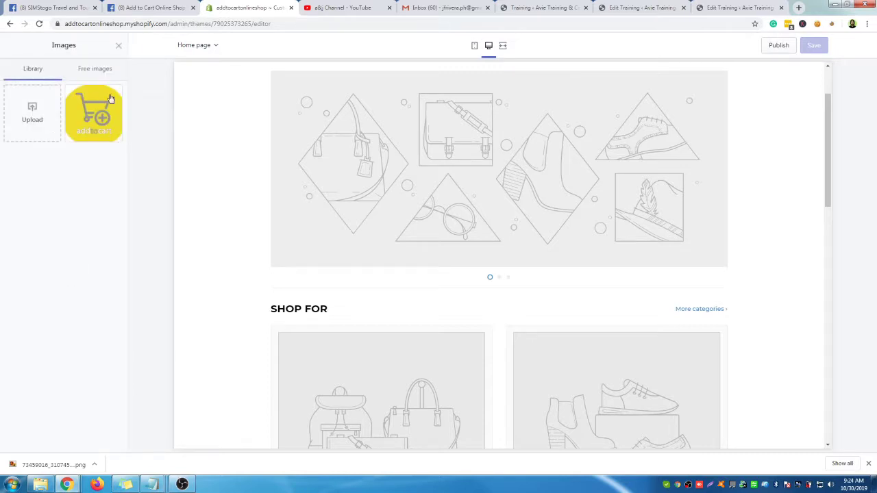
{"action": "left_click", "coordinate": [48, 115]}
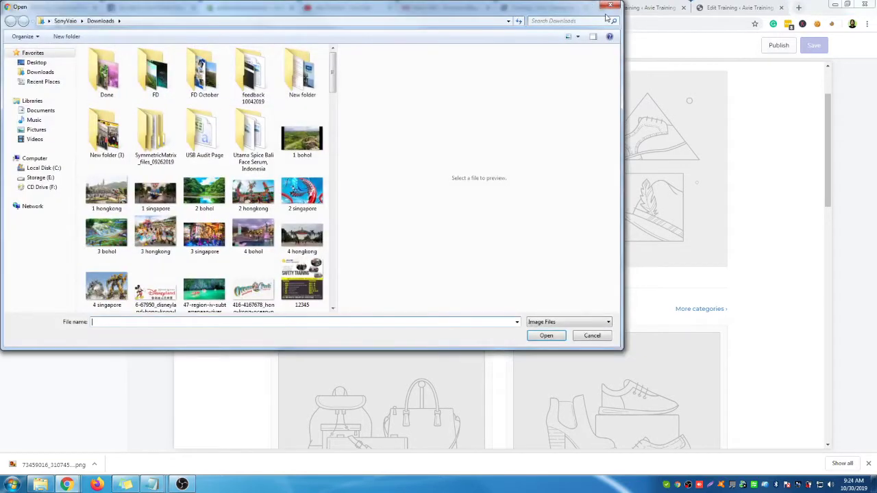
{"action": "left_click", "coordinate": [607, 7]}
Set the first slide to the Women's Fashion free photo of a woman among clothes racks
{"action": "left_click", "coordinate": [95, 69]}
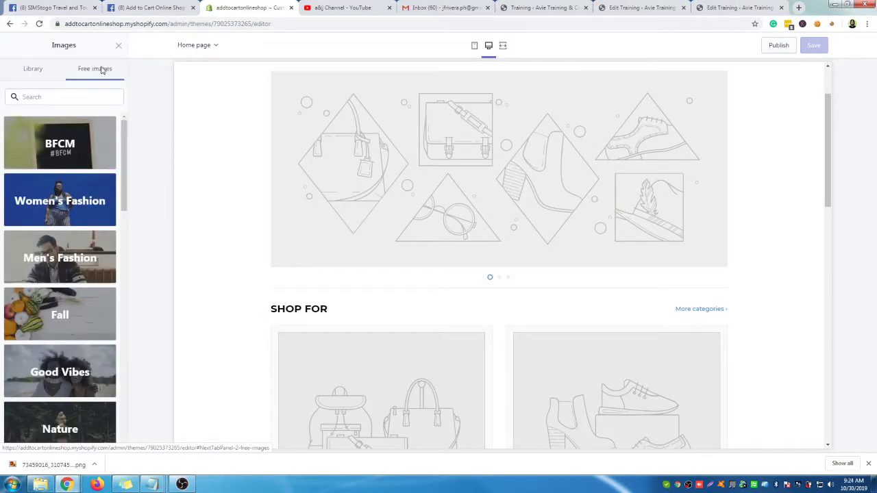
{"action": "left_click", "coordinate": [85, 207]}
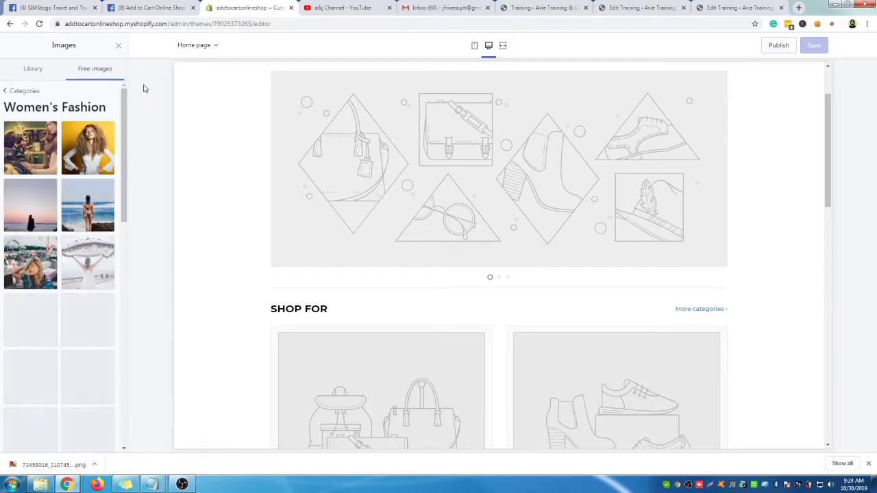
{"action": "scroll", "coordinate": [107, 203], "scroll_direction": "down", "scroll_amount": 4}
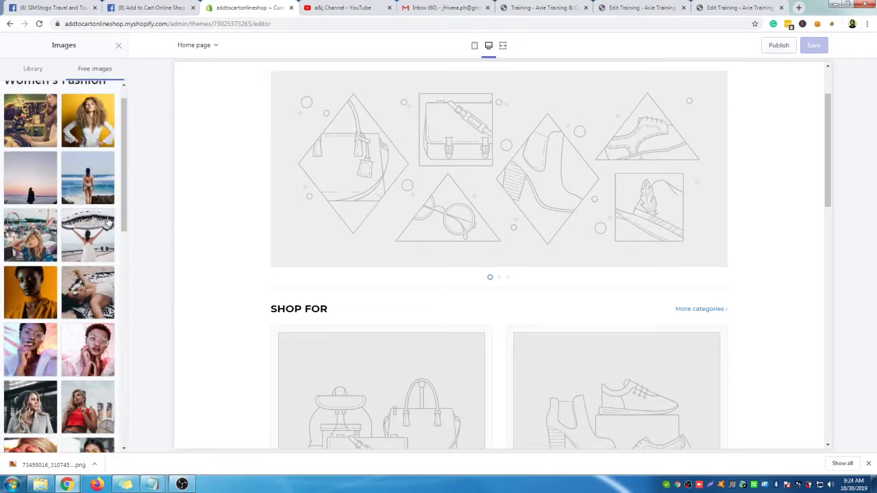
{"action": "scroll", "coordinate": [108, 220], "scroll_direction": "down", "scroll_amount": 3}
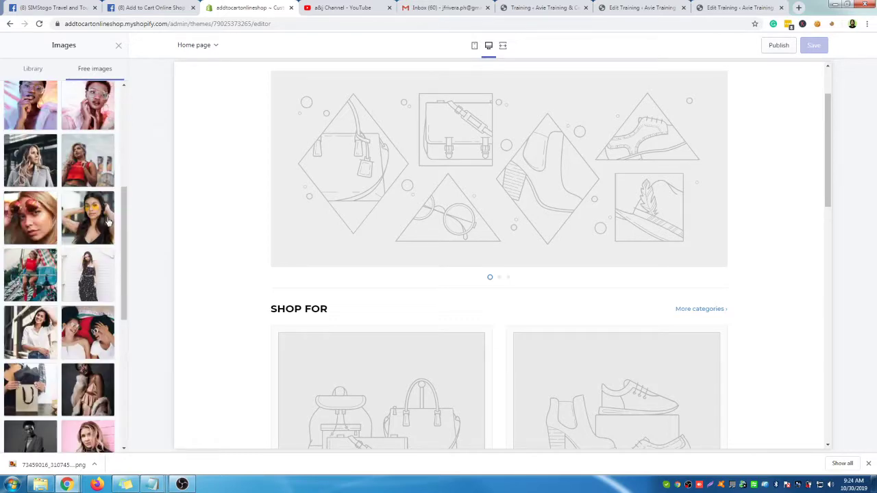
{"action": "scroll", "coordinate": [108, 221], "scroll_direction": "down", "scroll_amount": 5}
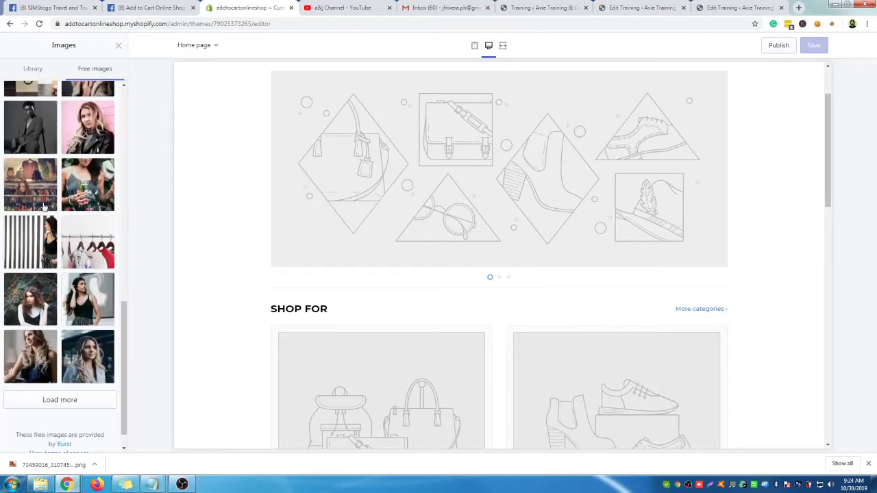
{"action": "left_click", "coordinate": [43, 207]}
{"action": "left_click", "coordinate": [107, 440]}
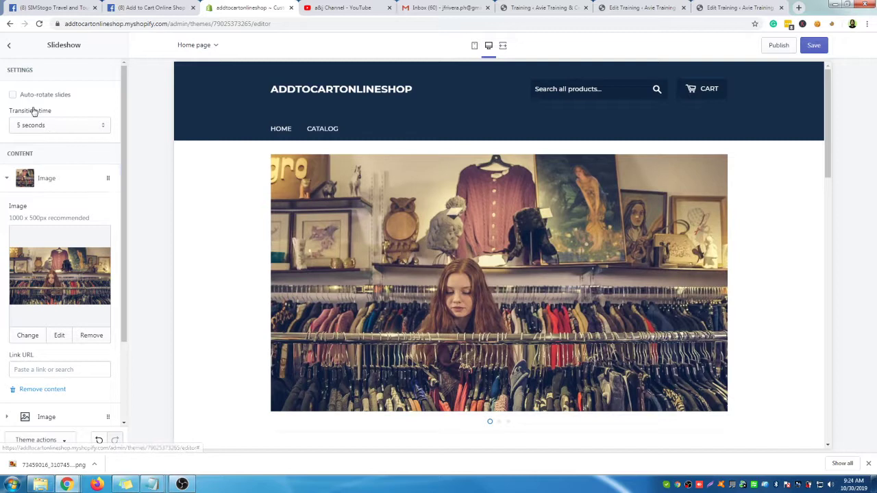
Keep the slideshow transition time at 5 seconds
{"action": "left_click", "coordinate": [101, 130]}
{"action": "left_click", "coordinate": [87, 141]}
{"action": "left_click", "coordinate": [90, 126]}
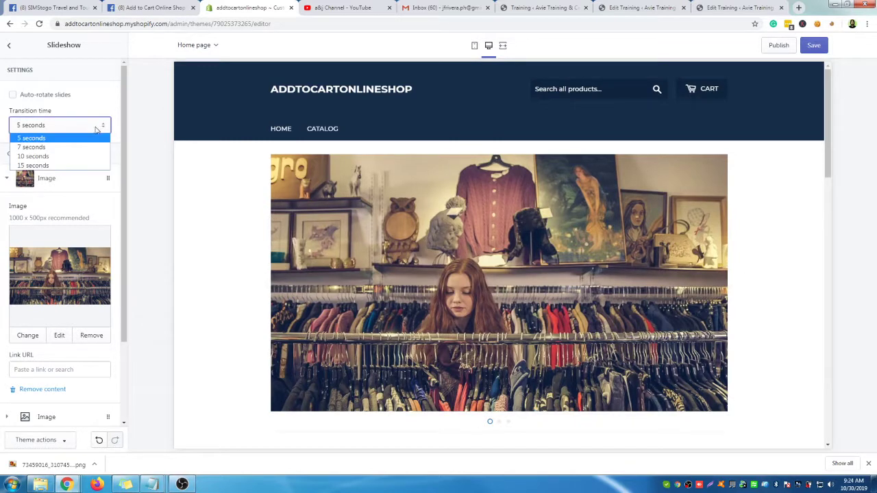
{"action": "left_click", "coordinate": [147, 147]}
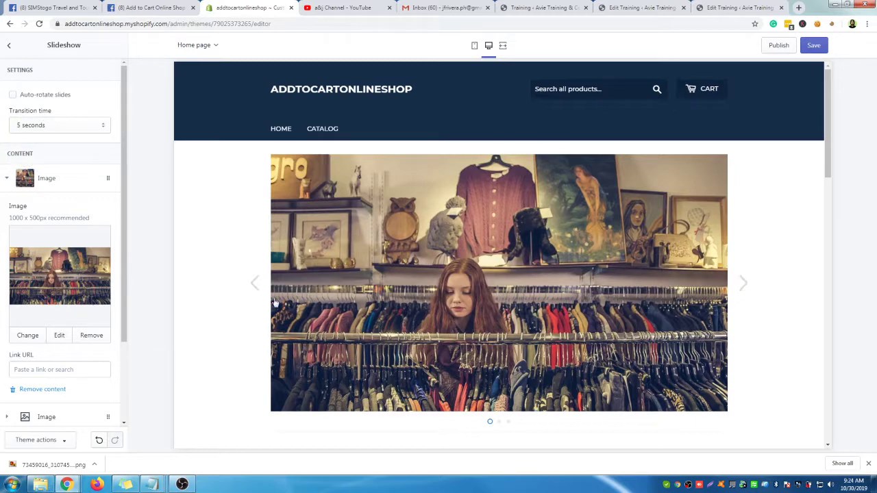
{"action": "scroll", "coordinate": [95, 249], "scroll_direction": "down", "scroll_amount": 3}
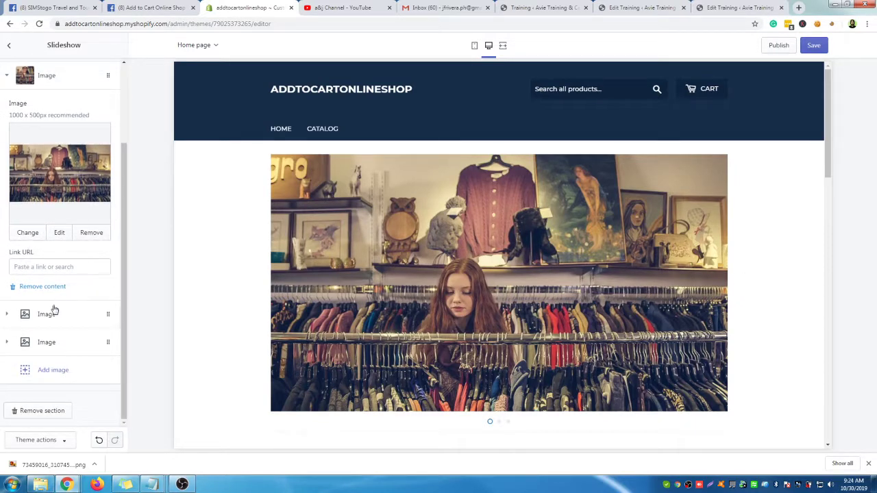
{"action": "left_click", "coordinate": [54, 313]}
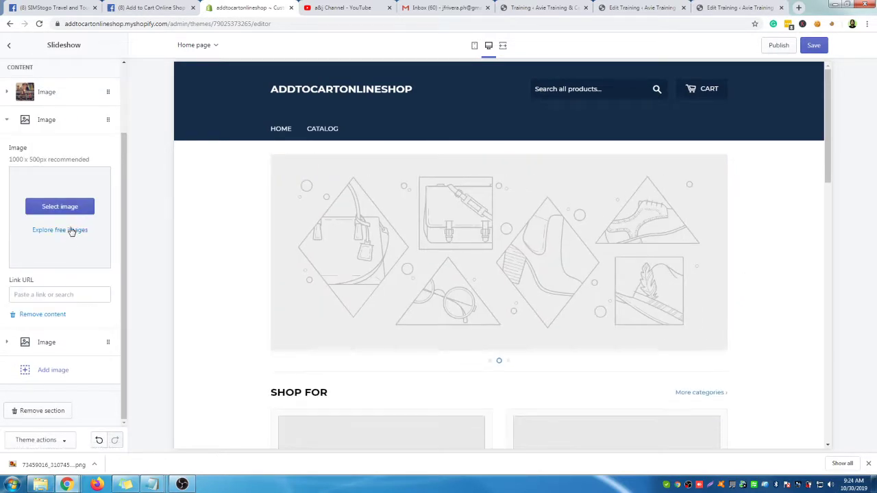
Give the second slide the Men's Fashion free photo of a man with a bicycle among flowers
{"action": "left_click", "coordinate": [71, 231]}
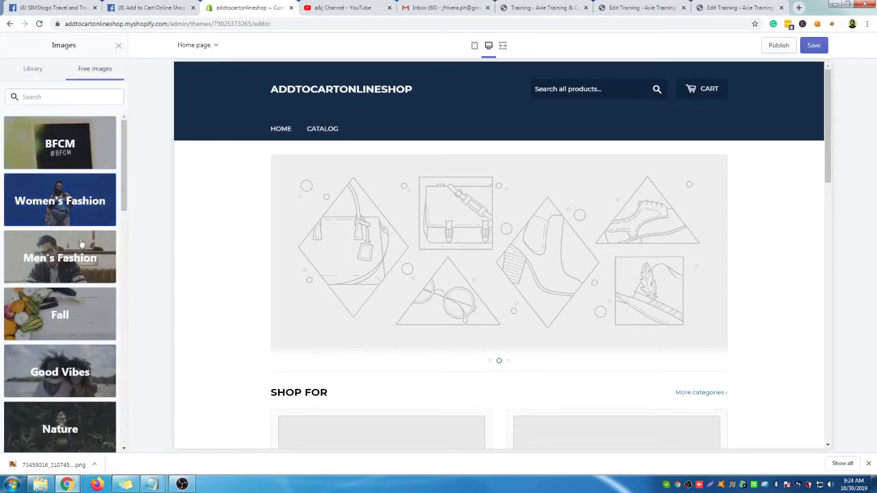
{"action": "left_click", "coordinate": [72, 268]}
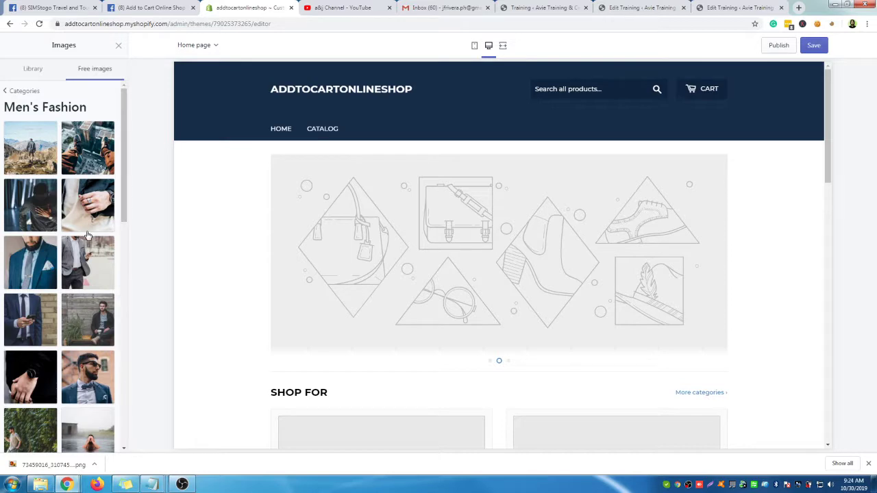
{"action": "scroll", "coordinate": [87, 236], "scroll_direction": "down", "scroll_amount": 5}
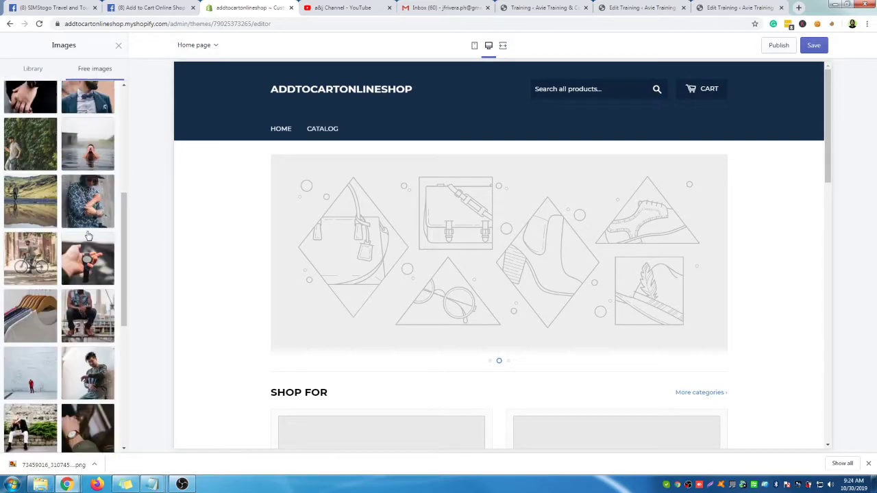
{"action": "scroll", "coordinate": [88, 236], "scroll_direction": "down", "scroll_amount": 5}
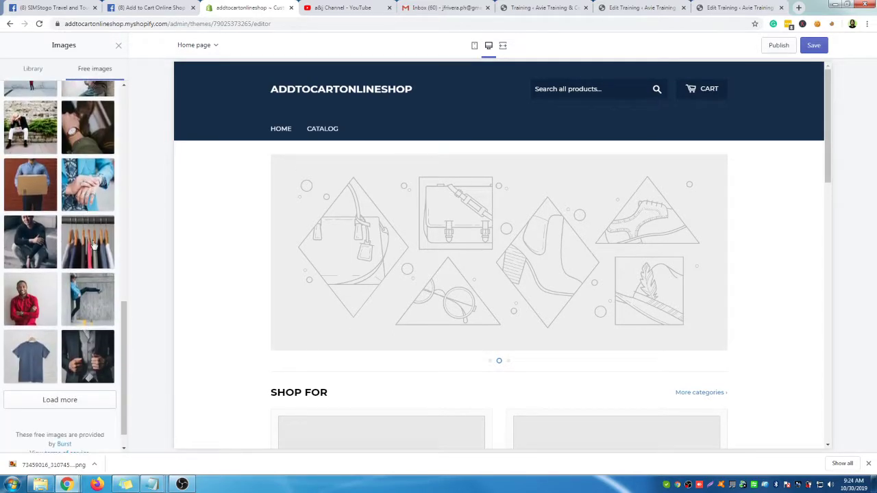
{"action": "left_click", "coordinate": [93, 245]}
{"action": "scroll", "coordinate": [96, 250], "scroll_direction": "down", "scroll_amount": 1}
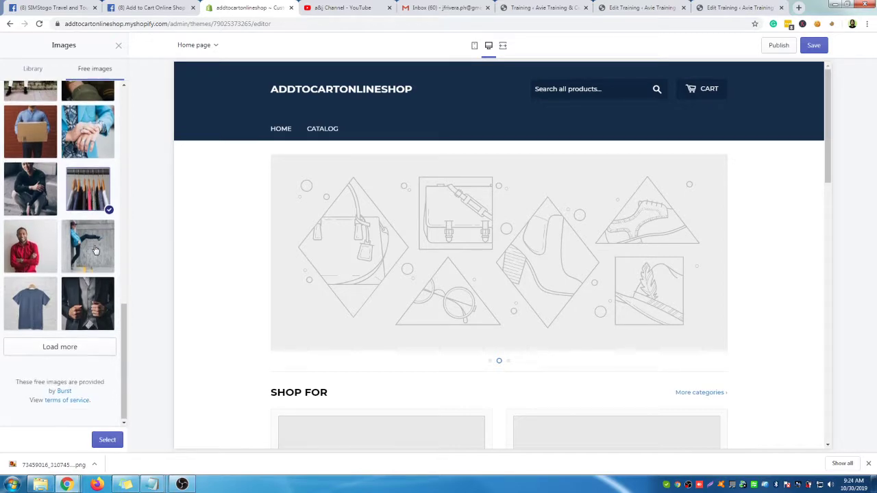
{"action": "left_click", "coordinate": [73, 346]}
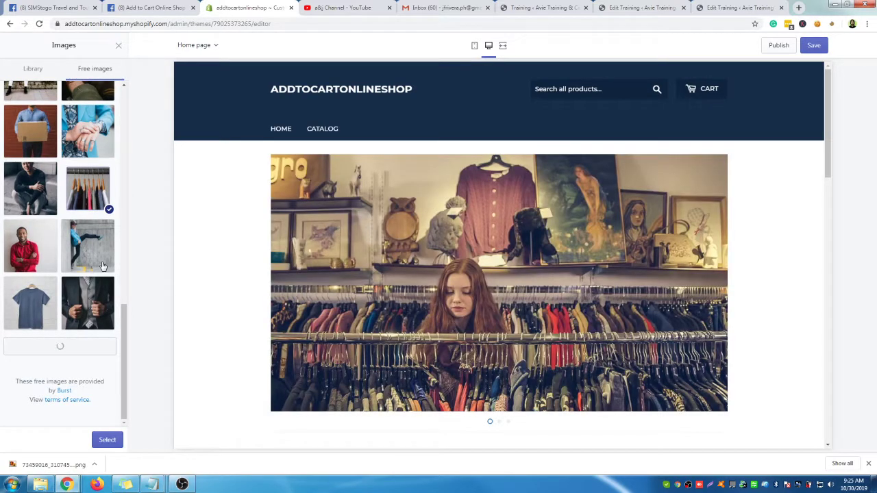
{"action": "scroll", "coordinate": [101, 266], "scroll_direction": "down", "scroll_amount": 3}
{"action": "scroll", "coordinate": [102, 266], "scroll_direction": "down", "scroll_amount": 4}
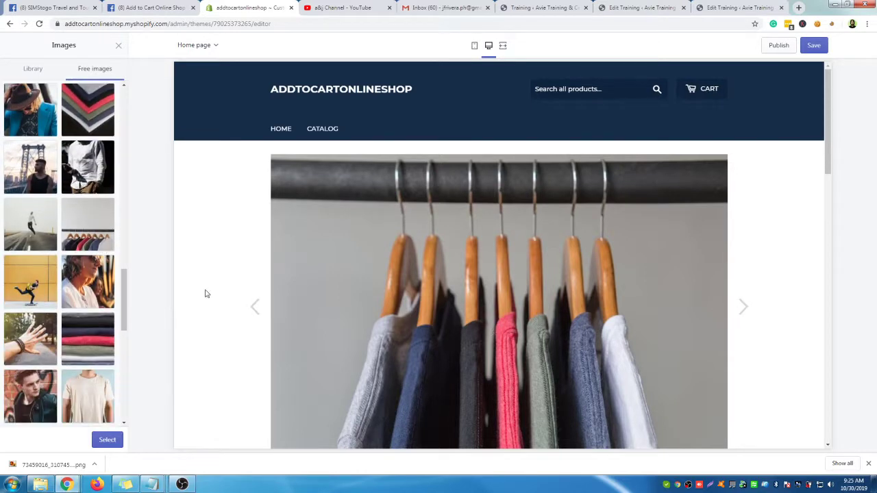
{"action": "scroll", "coordinate": [92, 292], "scroll_direction": "down", "scroll_amount": 6}
{"action": "scroll", "coordinate": [92, 292], "scroll_direction": "down", "scroll_amount": 3}
{"action": "left_click", "coordinate": [82, 351]}
{"action": "scroll", "coordinate": [100, 291], "scroll_direction": "down", "scroll_amount": 5}
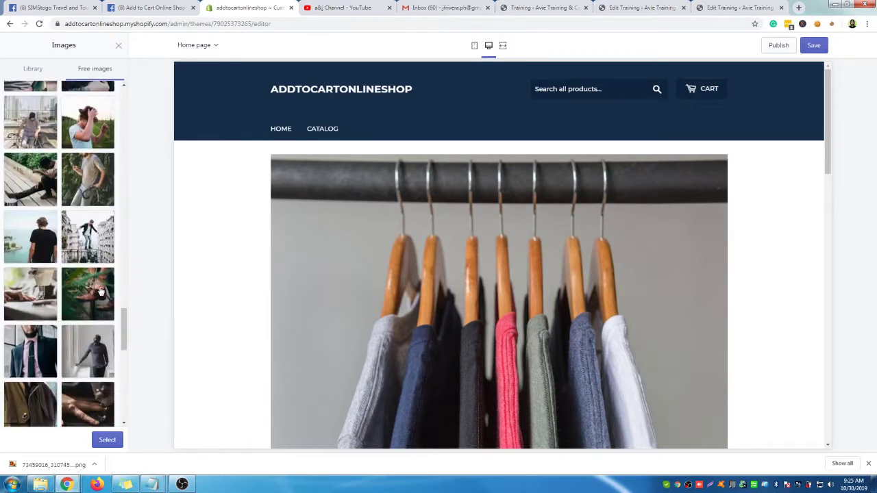
{"action": "scroll", "coordinate": [108, 308], "scroll_direction": "down", "scroll_amount": 5}
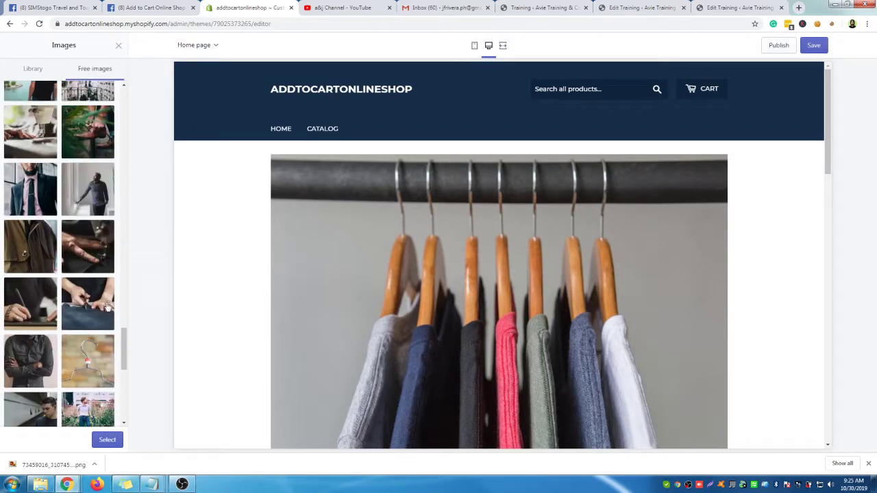
{"action": "left_click", "coordinate": [96, 159]}
{"action": "scroll", "coordinate": [87, 265], "scroll_direction": "down", "scroll_amount": 3}
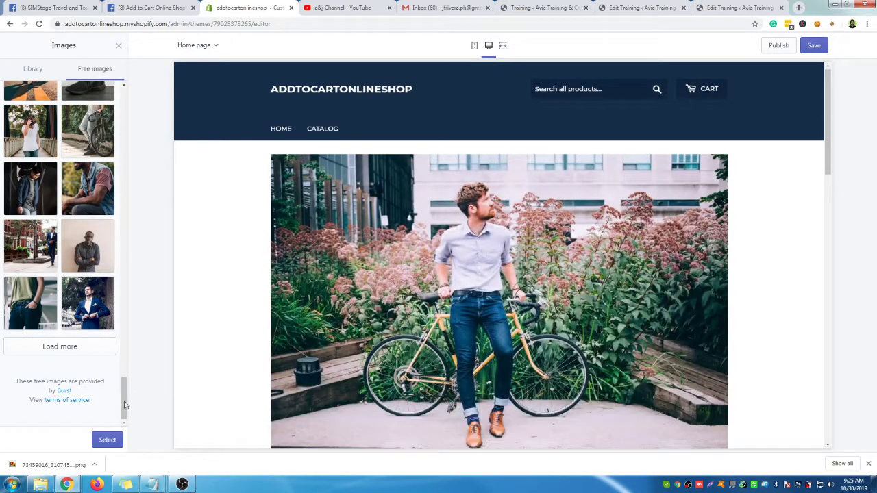
{"action": "left_click", "coordinate": [108, 440]}
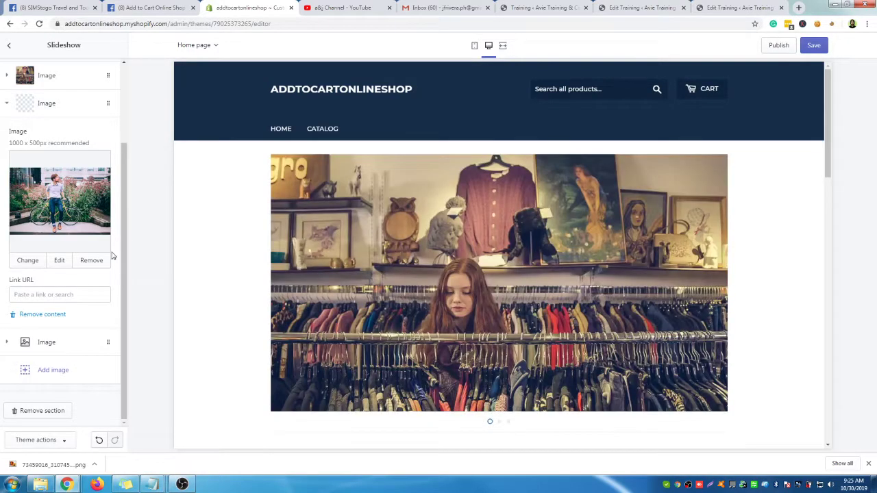
{"action": "scroll", "coordinate": [69, 137], "scroll_direction": "up", "scroll_amount": 2}
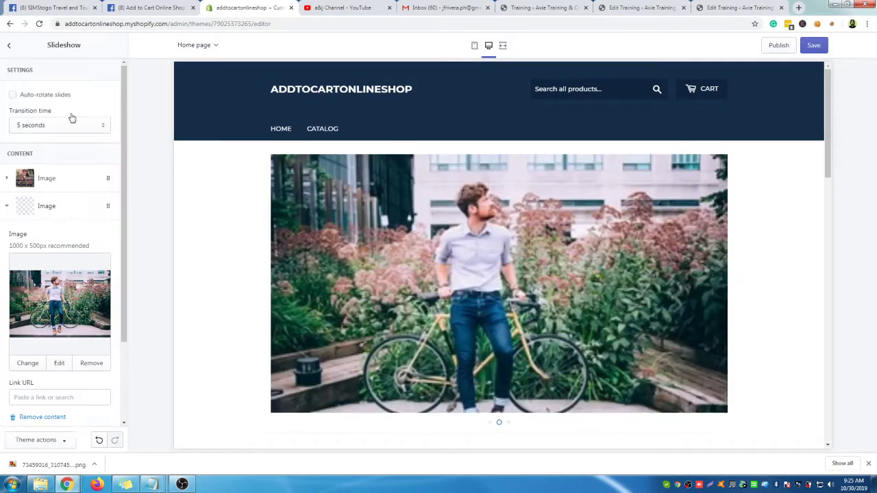
Set the third slide to the Shopping & Sale free photo of a clothing rack beside a table
{"action": "left_click", "coordinate": [8, 207]}
{"action": "left_click", "coordinate": [81, 245]}
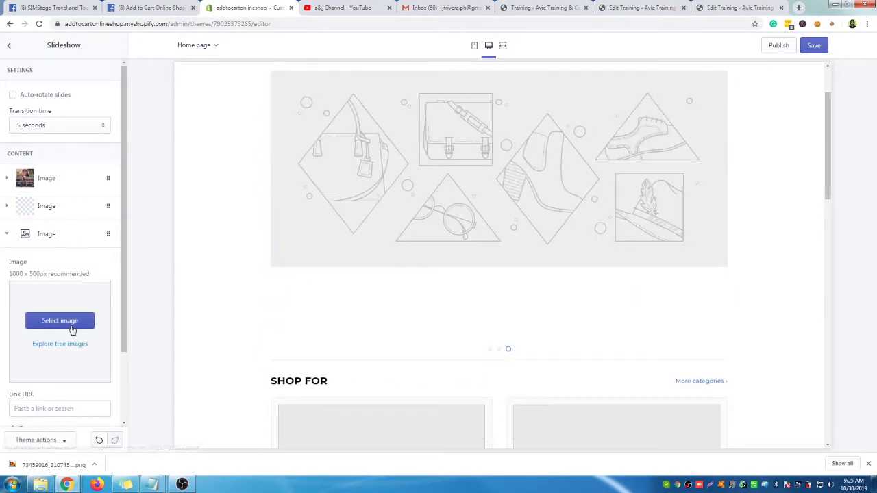
{"action": "left_click", "coordinate": [71, 328]}
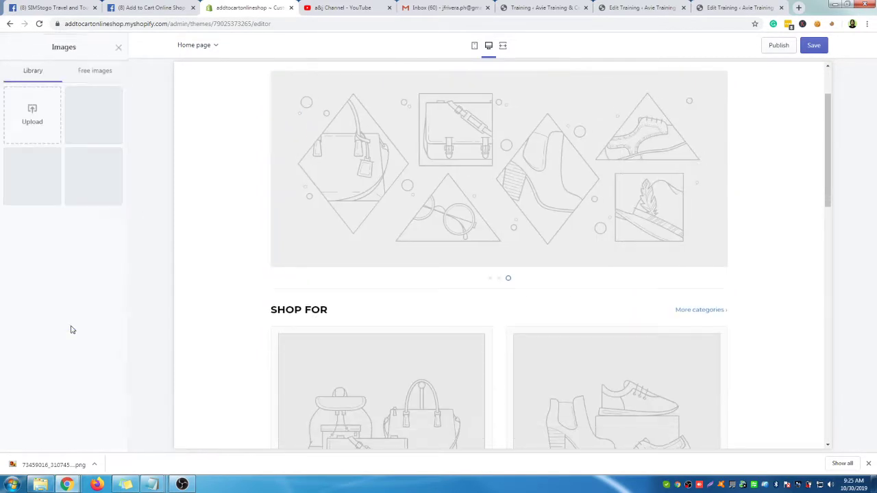
{"action": "left_click", "coordinate": [95, 67]}
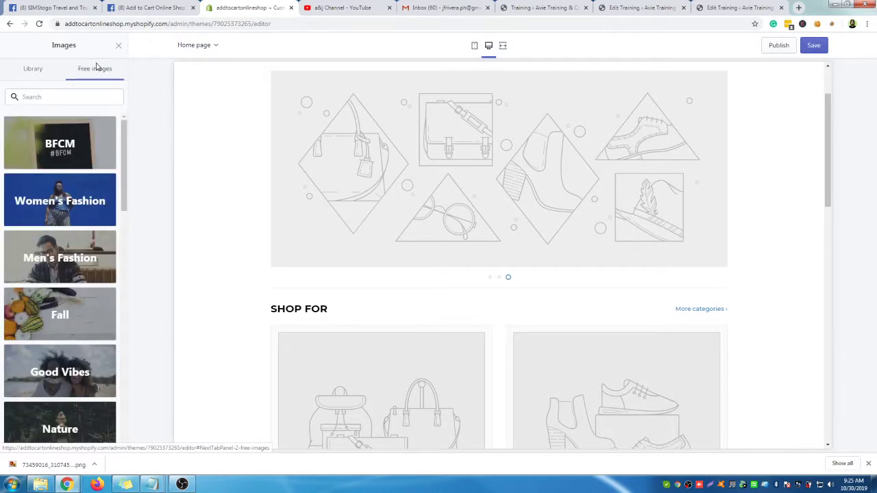
{"action": "scroll", "coordinate": [106, 270], "scroll_direction": "down", "scroll_amount": 1}
{"action": "scroll", "coordinate": [107, 270], "scroll_direction": "down", "scroll_amount": 2}
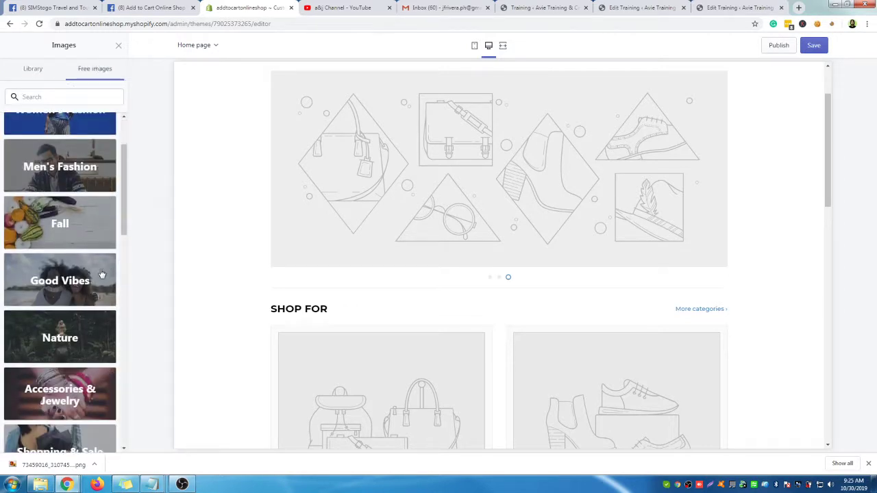
{"action": "scroll", "coordinate": [101, 273], "scroll_direction": "down", "scroll_amount": 2}
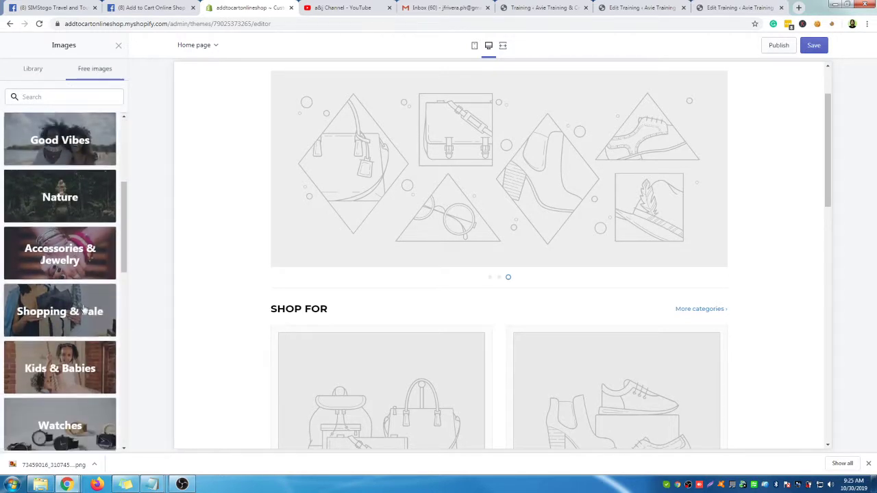
{"action": "scroll", "coordinate": [83, 309], "scroll_direction": "down", "scroll_amount": 1}
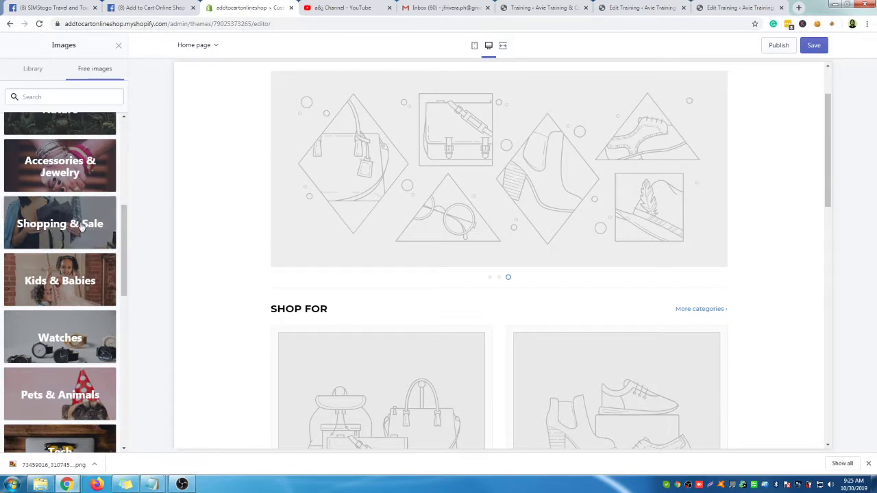
{"action": "left_click", "coordinate": [81, 229]}
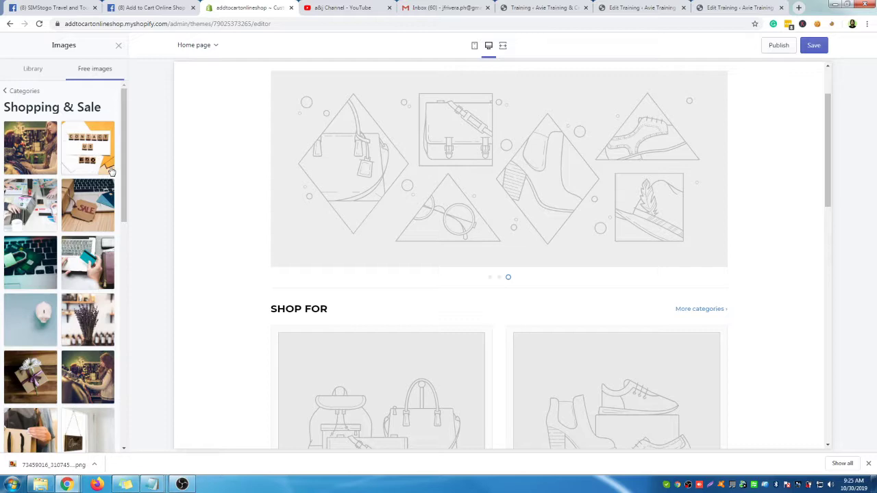
{"action": "scroll", "coordinate": [112, 171], "scroll_direction": "down", "scroll_amount": 5}
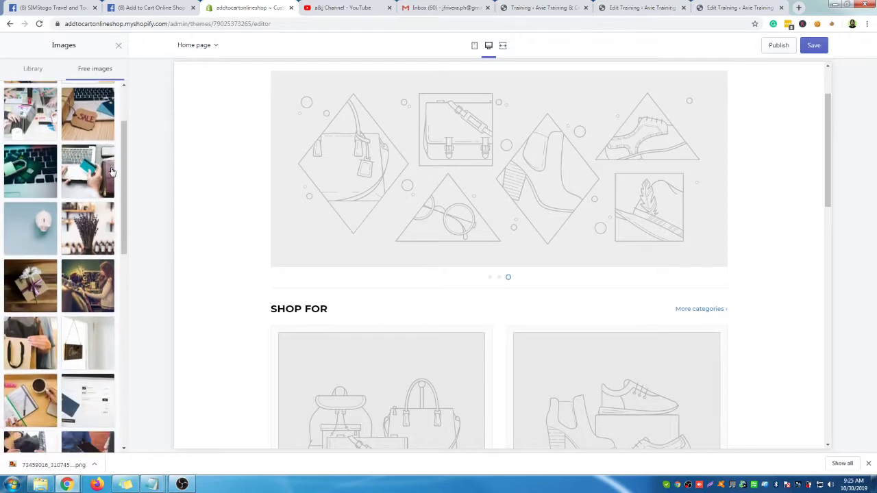
{"action": "scroll", "coordinate": [112, 170], "scroll_direction": "down", "scroll_amount": 2}
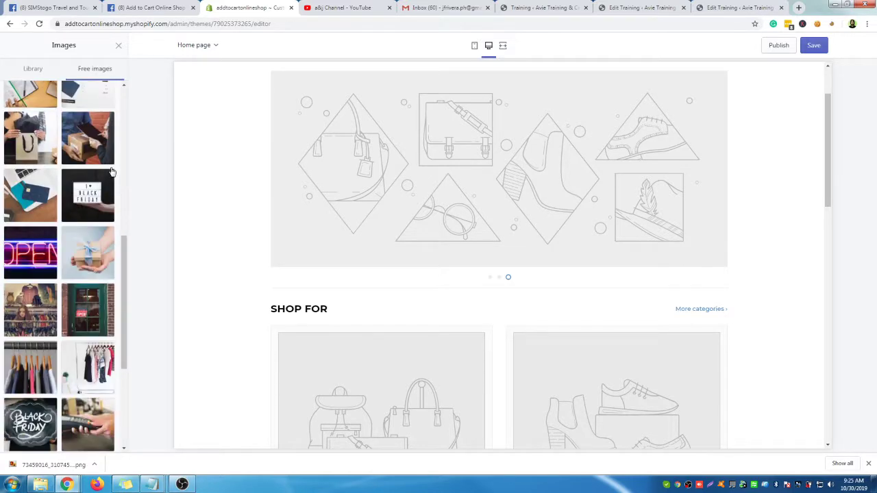
{"action": "scroll", "coordinate": [111, 171], "scroll_direction": "down", "scroll_amount": 3}
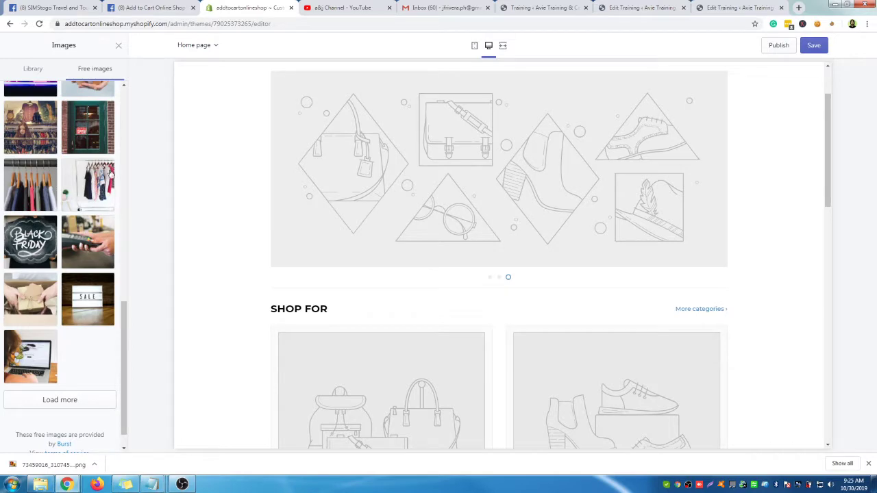
{"action": "left_click", "coordinate": [91, 188]}
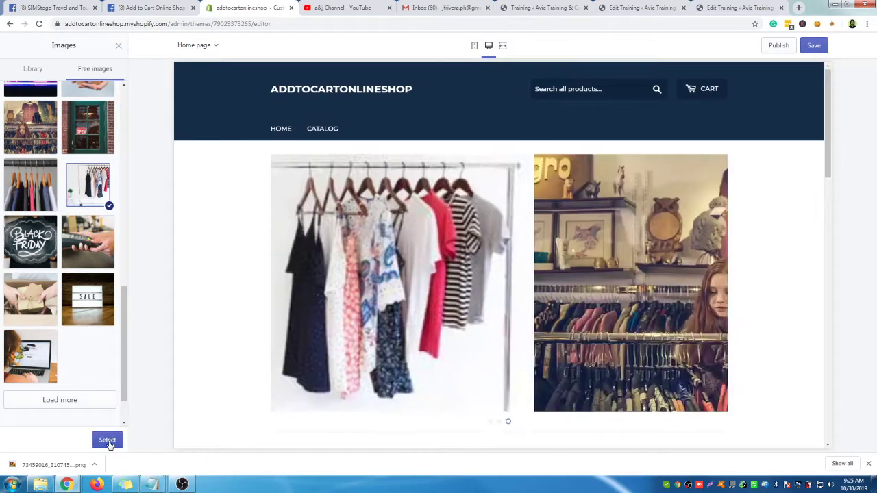
{"action": "left_click", "coordinate": [108, 441]}
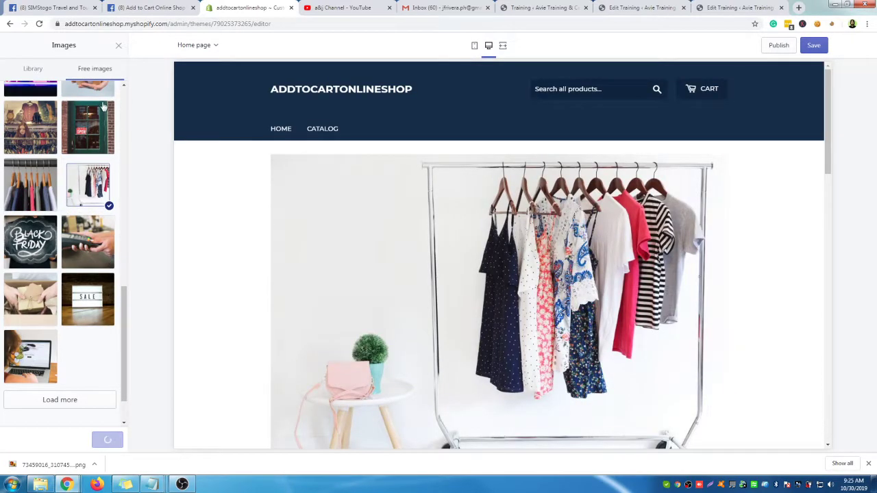
{"action": "left_click", "coordinate": [119, 47]}
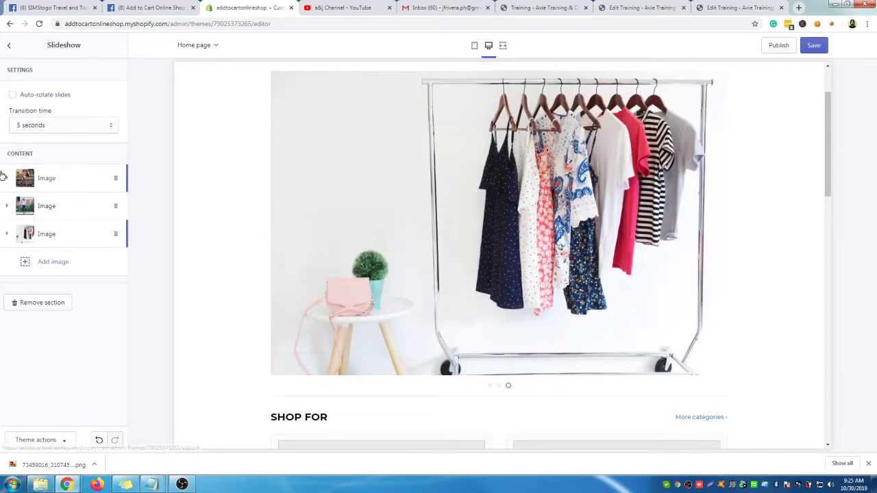
Check the first slide's Link URL setting, then return to the homepage Sections list
{"action": "left_click", "coordinate": [39, 185]}
{"action": "scroll", "coordinate": [78, 229], "scroll_direction": "down", "scroll_amount": 3}
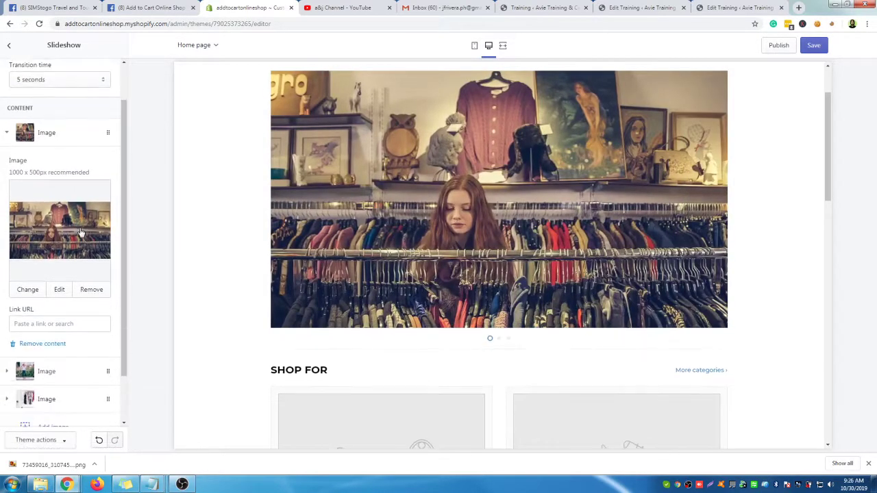
{"action": "scroll", "coordinate": [89, 271], "scroll_direction": "down", "scroll_amount": 1}
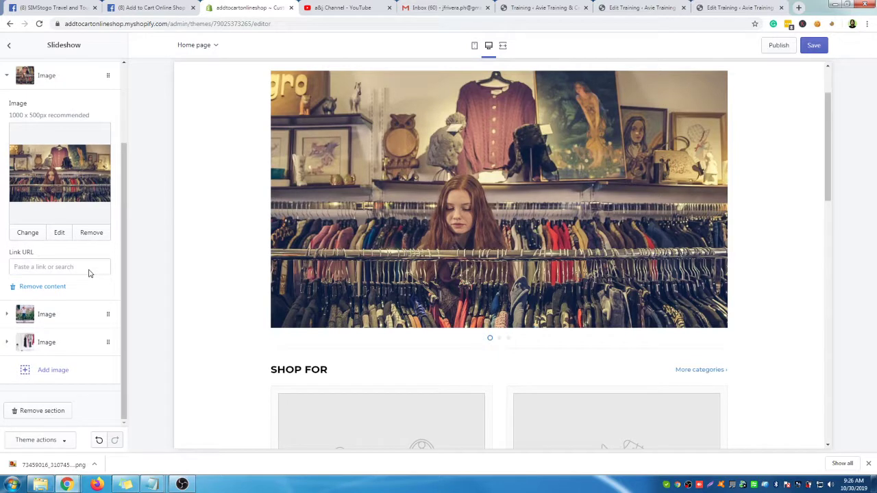
{"action": "left_click", "coordinate": [71, 267]}
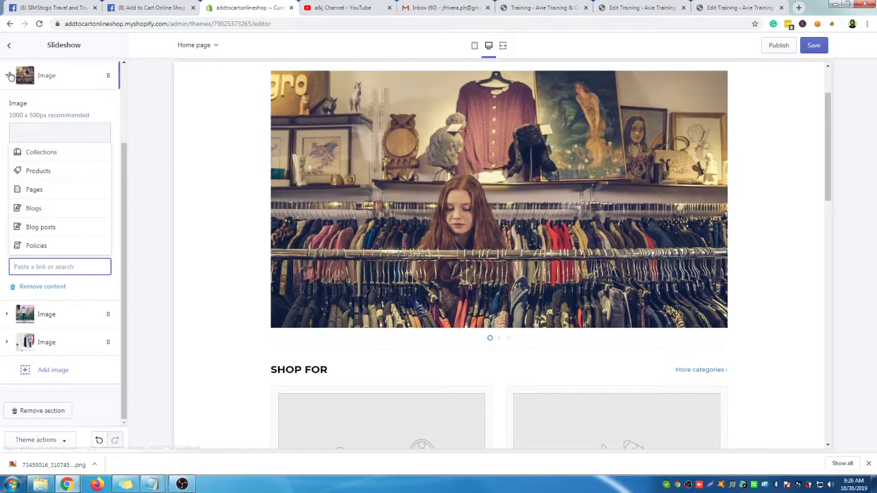
{"action": "left_click", "coordinate": [11, 58]}
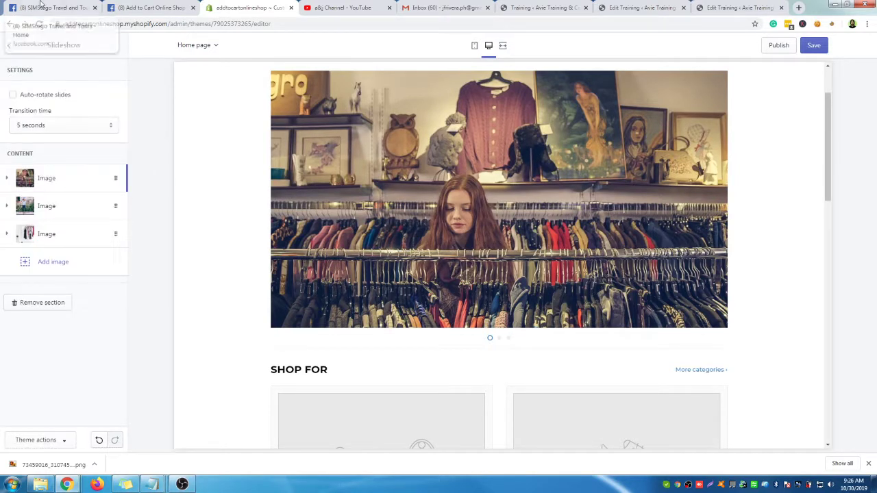
{"action": "left_click", "coordinate": [11, 47]}
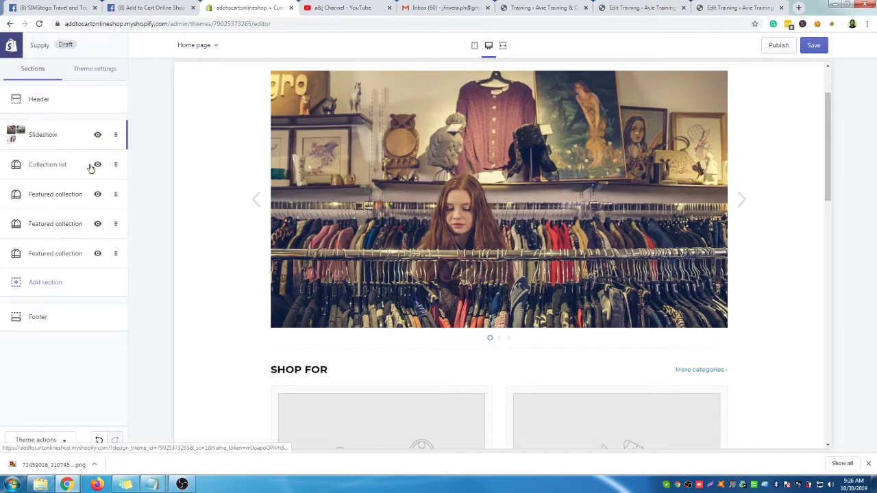
Review the first Featured collection section's settings and return to the Sections list
{"action": "scroll", "coordinate": [483, 296], "scroll_direction": "down", "scroll_amount": 3}
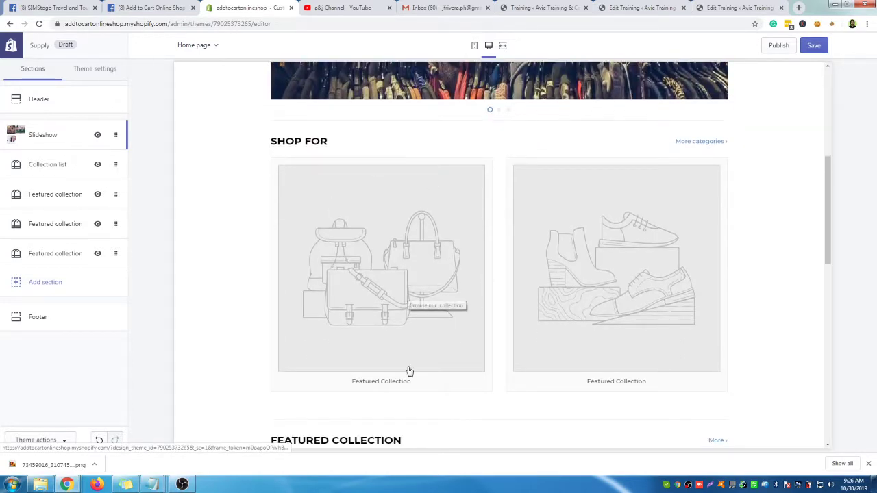
{"action": "left_click", "coordinate": [61, 196]}
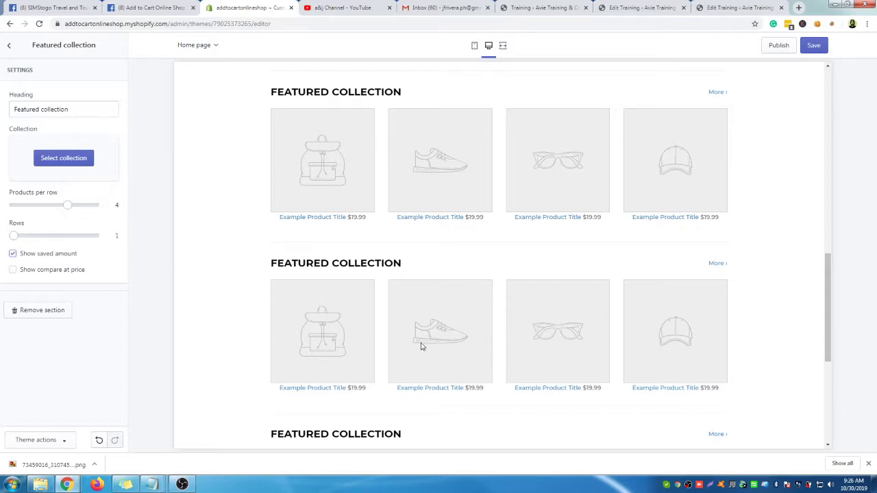
{"action": "scroll", "coordinate": [422, 346], "scroll_direction": "down", "scroll_amount": 4}
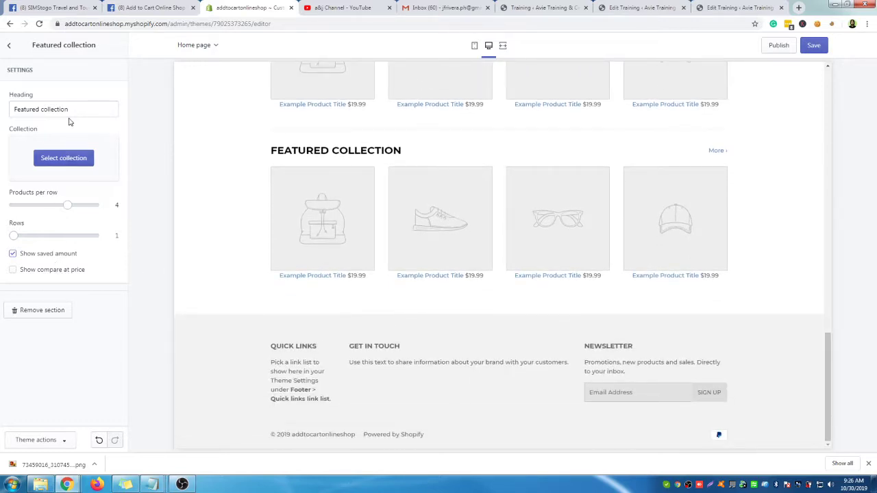
{"action": "scroll", "coordinate": [378, 168], "scroll_direction": "up", "scroll_amount": 15}
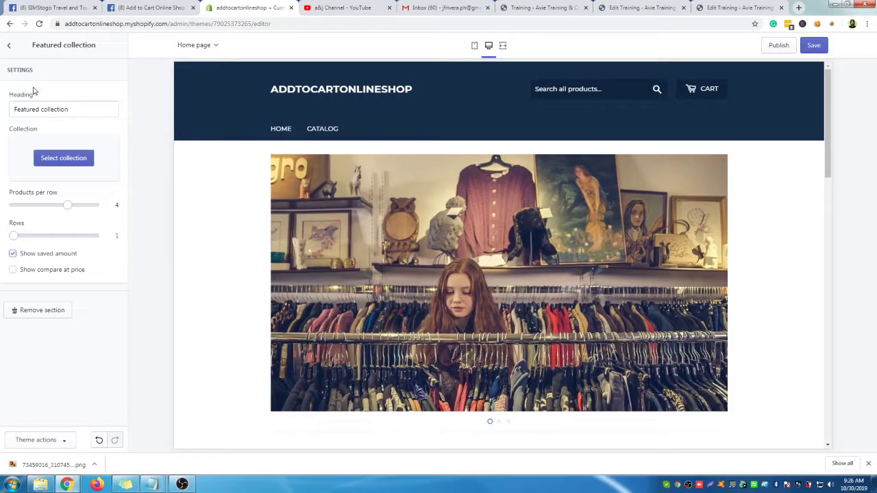
{"action": "left_click", "coordinate": [10, 48]}
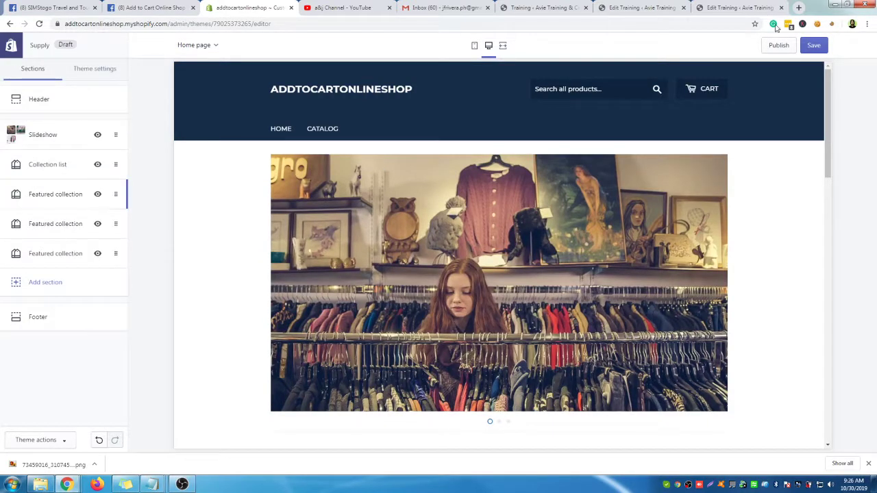
Save the Supply homepage changes and exit the theme editor to the Themes page
{"action": "left_click", "coordinate": [815, 49]}
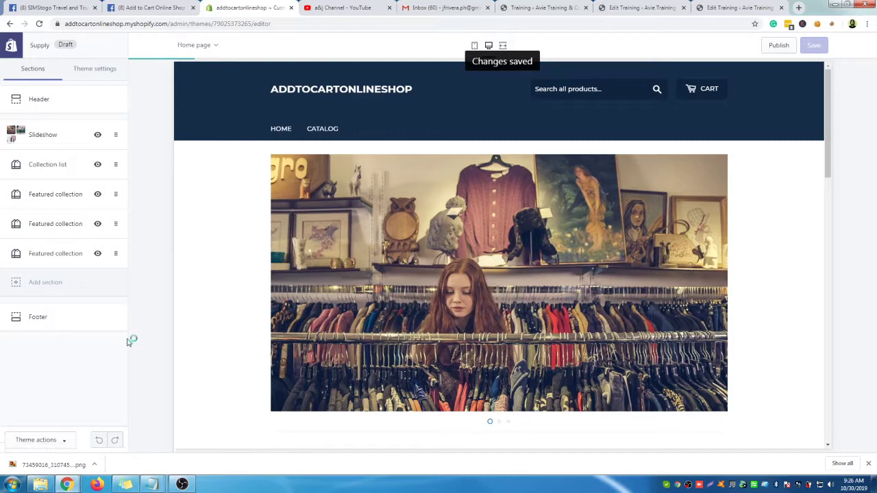
{"action": "scroll", "coordinate": [525, 251], "scroll_direction": "down", "scroll_amount": 3}
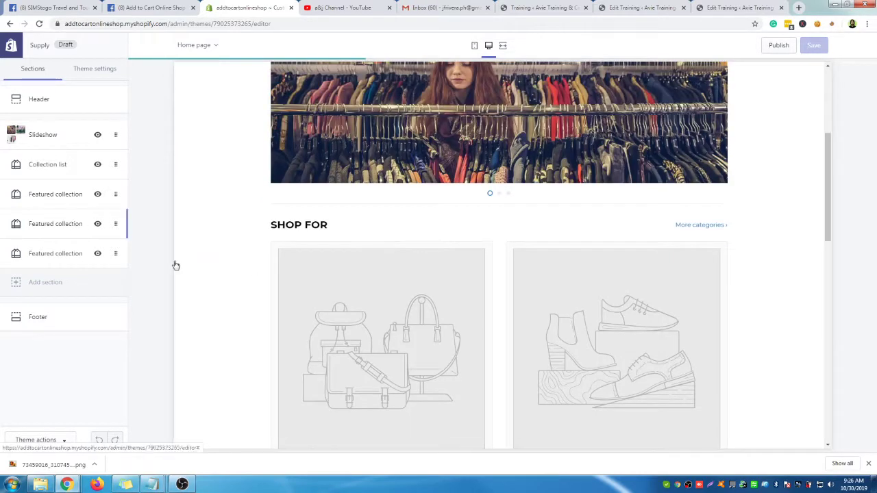
{"action": "scroll", "coordinate": [674, 308], "scroll_direction": "down", "scroll_amount": 3}
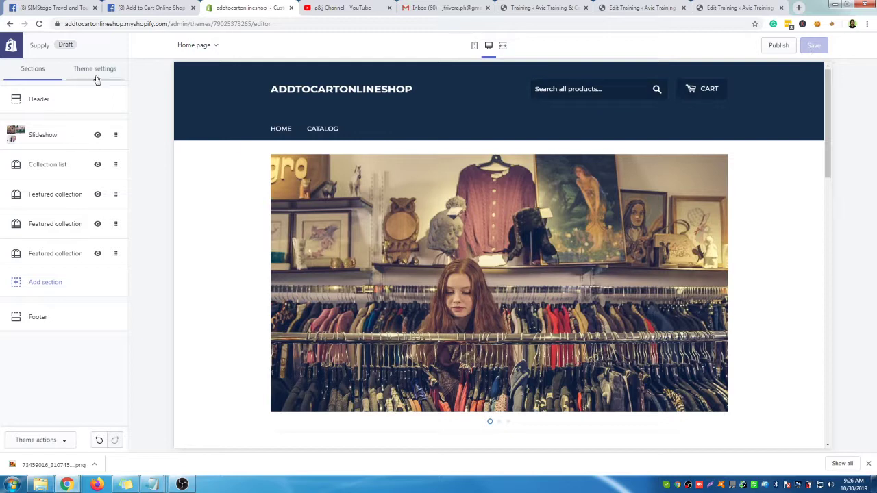
{"action": "left_click", "coordinate": [11, 46]}
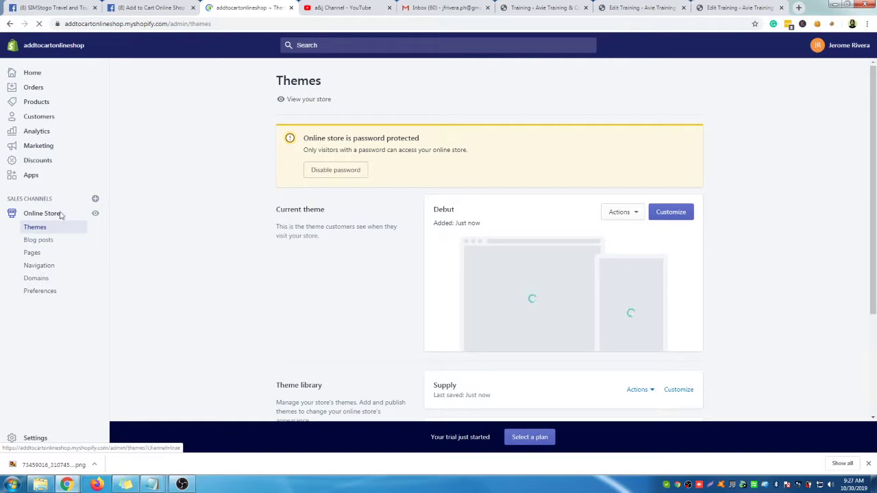
From the store's Apps page, open the Oberlo - Dropshipping App listing in the App Store
{"action": "left_click", "coordinate": [31, 176]}
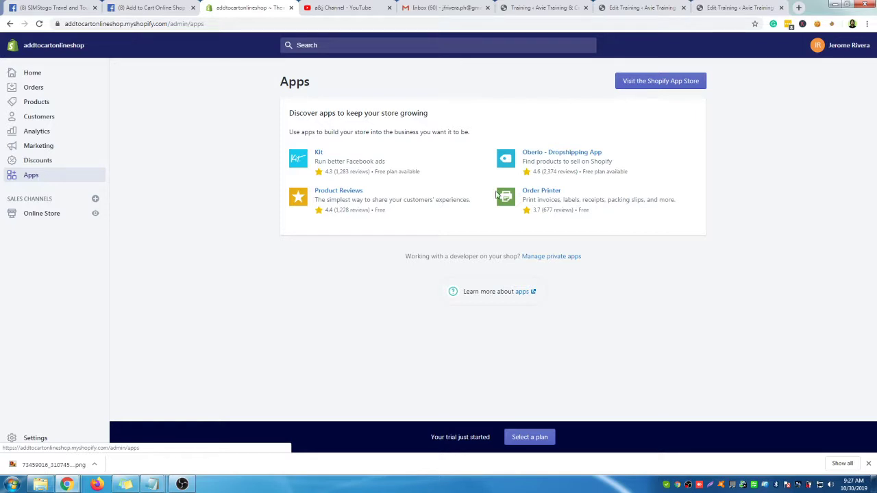
{"action": "left_click", "coordinate": [569, 153]}
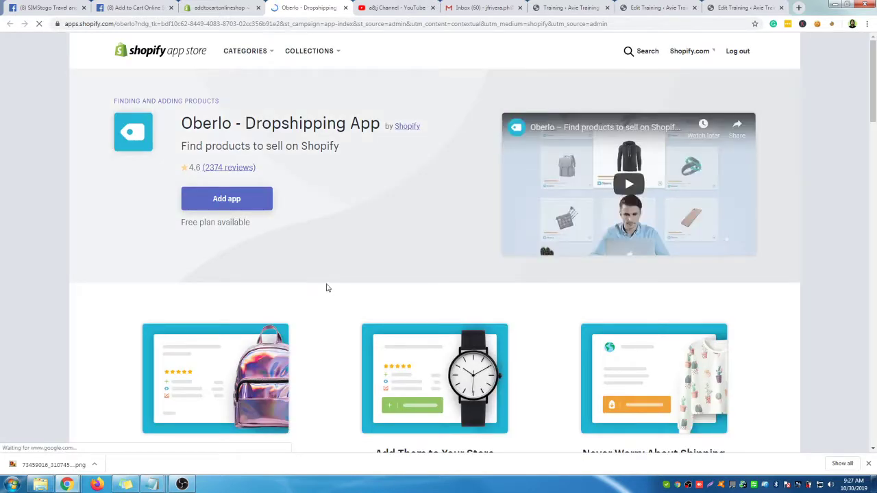
Choose Add app on the Oberlo listing to reach its install confirmation
{"action": "scroll", "coordinate": [302, 249], "scroll_direction": "down", "scroll_amount": 1}
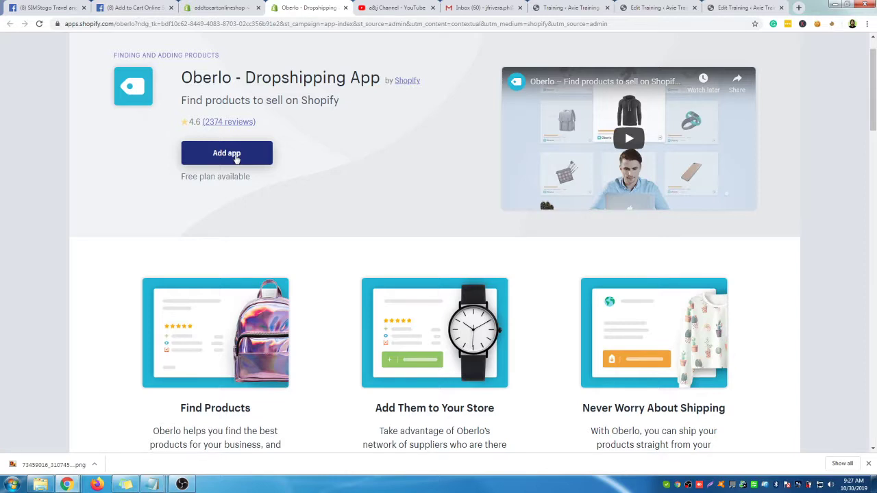
{"action": "left_click", "coordinate": [236, 157]}
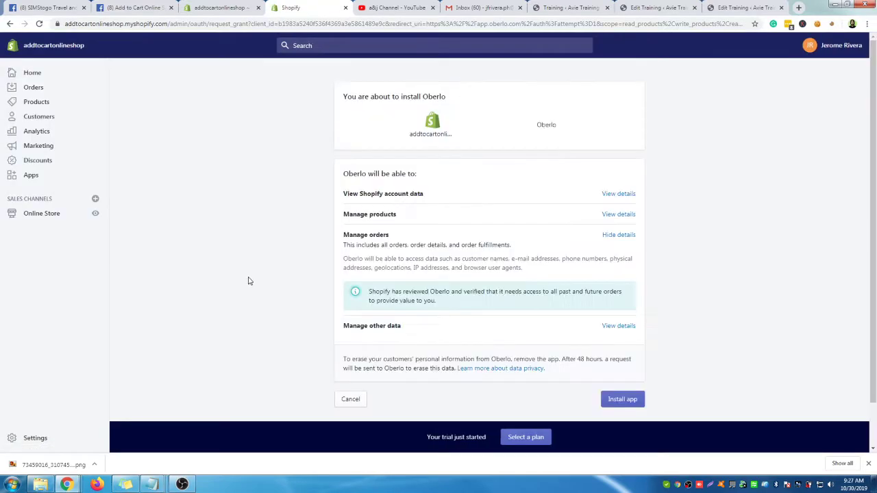
Approve the requested permissions and install Oberlo on the store
{"action": "scroll", "coordinate": [676, 315], "scroll_direction": "down", "scroll_amount": 1}
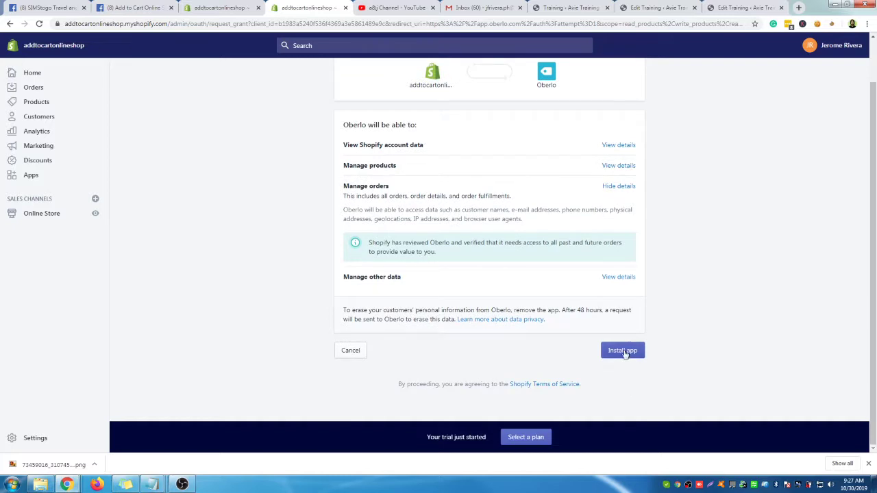
{"action": "left_click", "coordinate": [624, 356]}
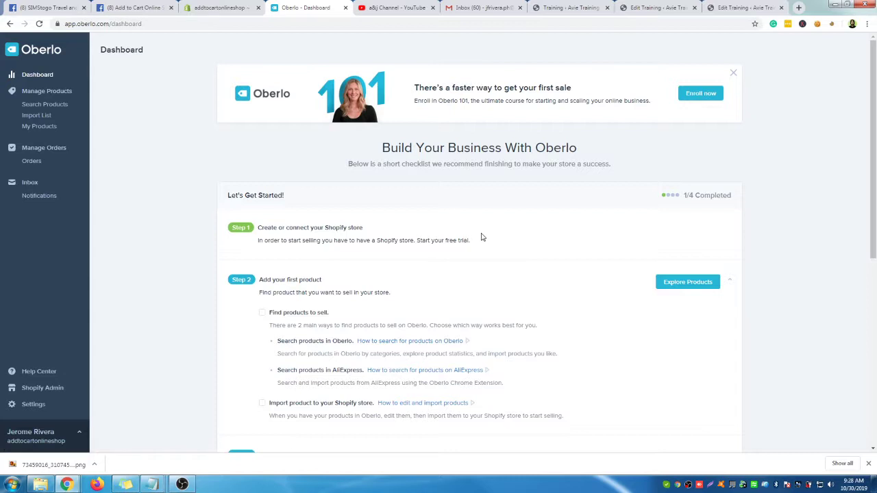
Highlight the checklist intro, tick 'find products to sell', and tick then untick 'import product'
{"action": "left_click_drag", "start_coordinate": [432, 148], "coordinate": [601, 165]}
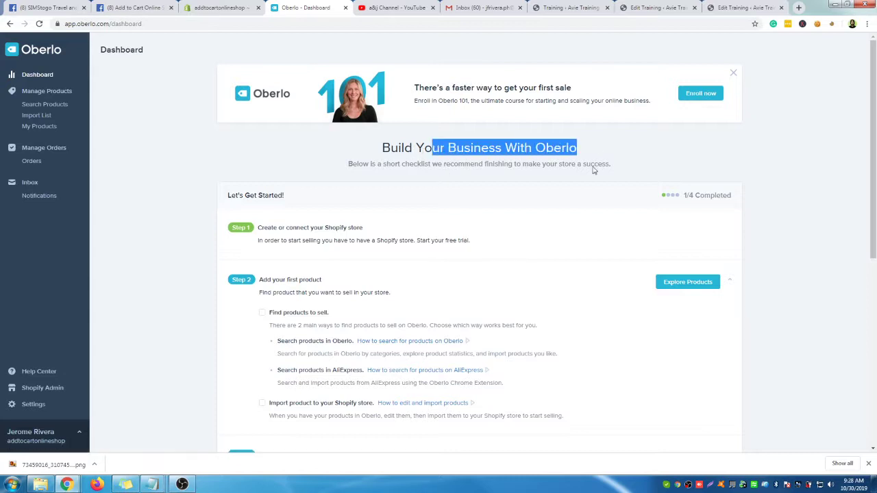
{"action": "scroll", "coordinate": [520, 172], "scroll_direction": "down", "scroll_amount": 2}
{"action": "left_click_drag", "start_coordinate": [382, 72], "coordinate": [620, 74]}
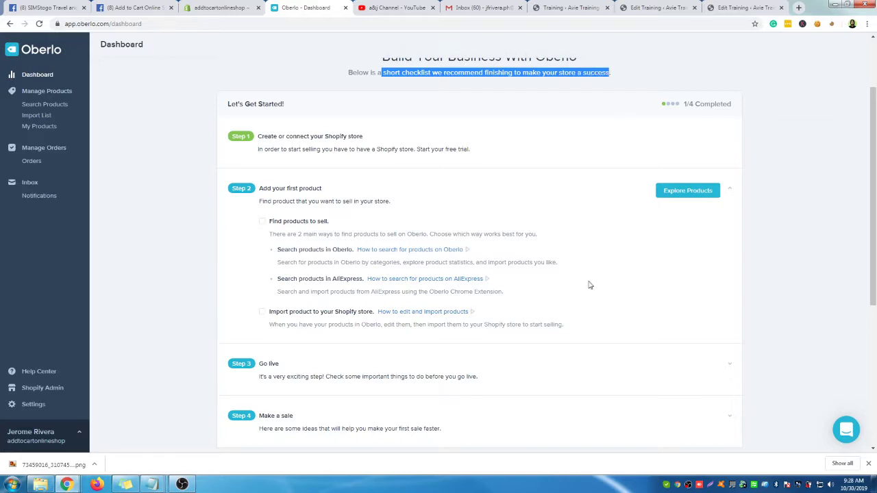
{"action": "left_click_drag", "start_coordinate": [272, 136], "coordinate": [363, 136]}
{"action": "scroll", "coordinate": [370, 139], "scroll_direction": "down", "scroll_amount": 1}
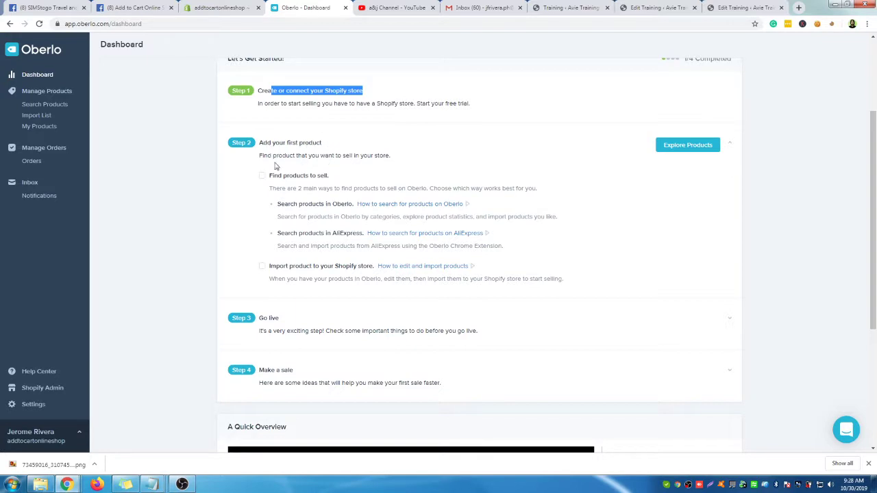
{"action": "scroll", "coordinate": [276, 166], "scroll_direction": "down", "scroll_amount": 1}
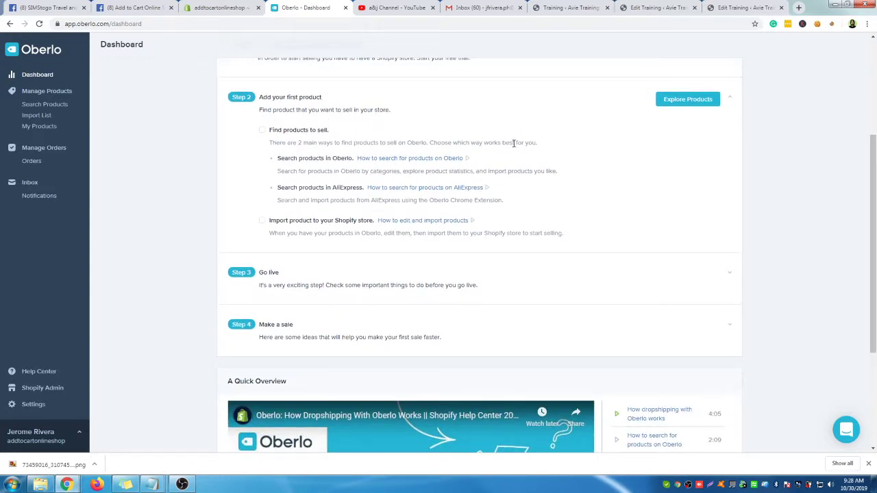
{"action": "left_click", "coordinate": [263, 131]}
{"action": "left_click", "coordinate": [262, 221]}
{"action": "left_click", "coordinate": [262, 220]}
Use Explore Products in Step 2 to browse products to sell
{"action": "scroll", "coordinate": [418, 345], "scroll_direction": "down", "scroll_amount": 3}
{"action": "scroll", "coordinate": [418, 344], "scroll_direction": "up", "scroll_amount": 5}
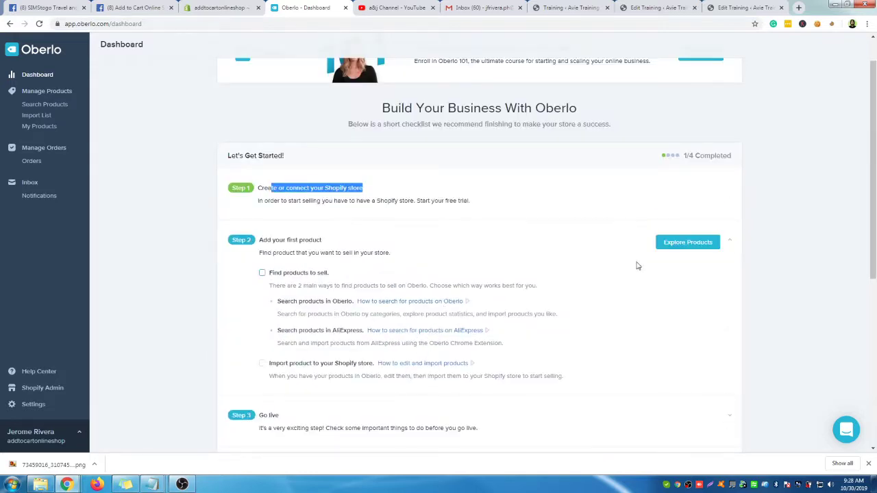
{"action": "scroll", "coordinate": [669, 251], "scroll_direction": "down", "scroll_amount": 4}
{"action": "scroll", "coordinate": [376, 380], "scroll_direction": "down", "scroll_amount": 1}
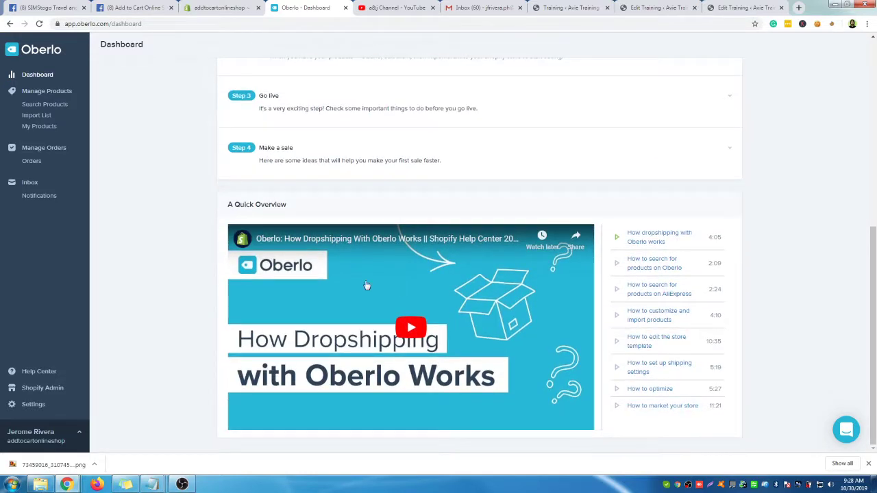
{"action": "scroll", "coordinate": [439, 342], "scroll_direction": "up", "scroll_amount": 5}
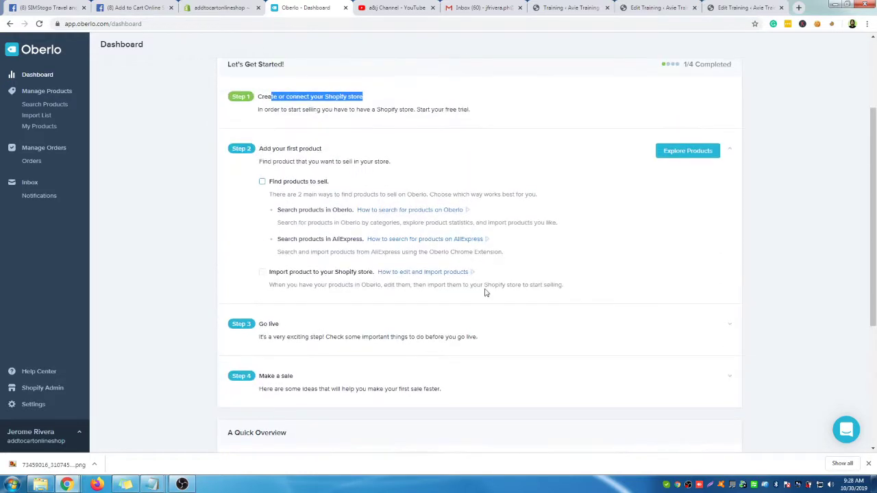
{"action": "left_click", "coordinate": [678, 201]}
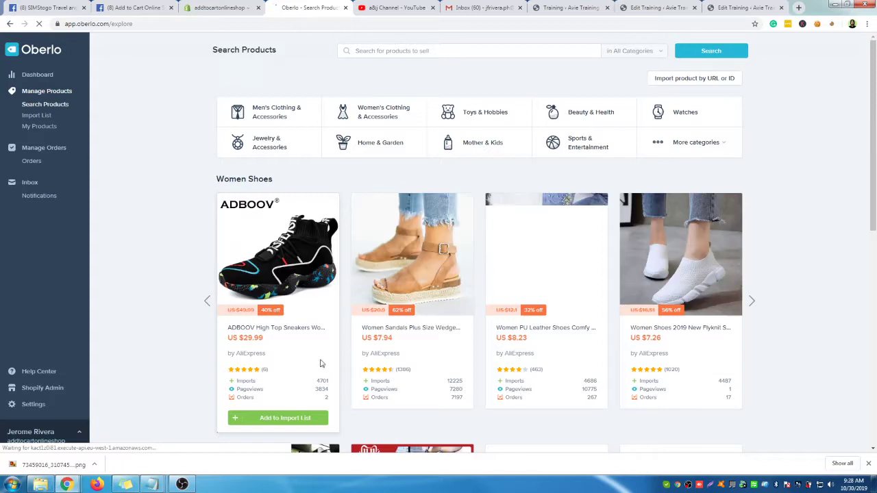
Add the ADBOOV High Top Sneakers to the import list and open it there
{"action": "scroll", "coordinate": [754, 247], "scroll_direction": "down", "scroll_amount": 2}
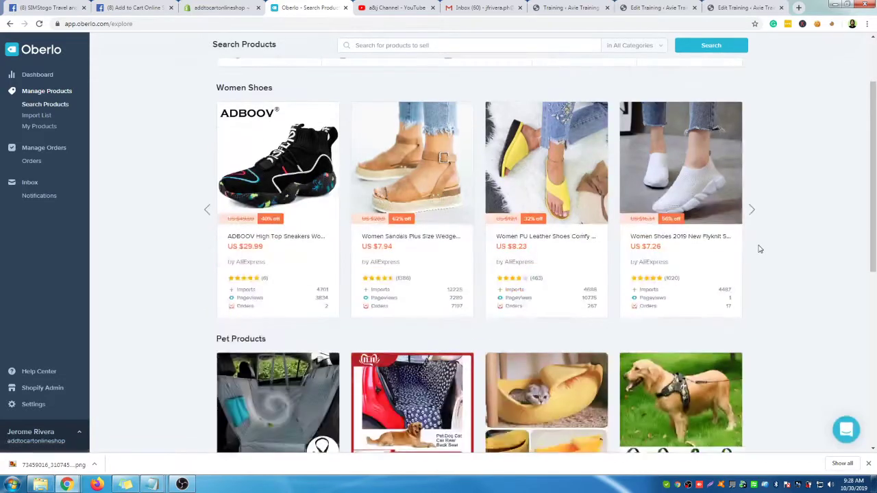
{"action": "mouse_move", "coordinate": [248, 147]}
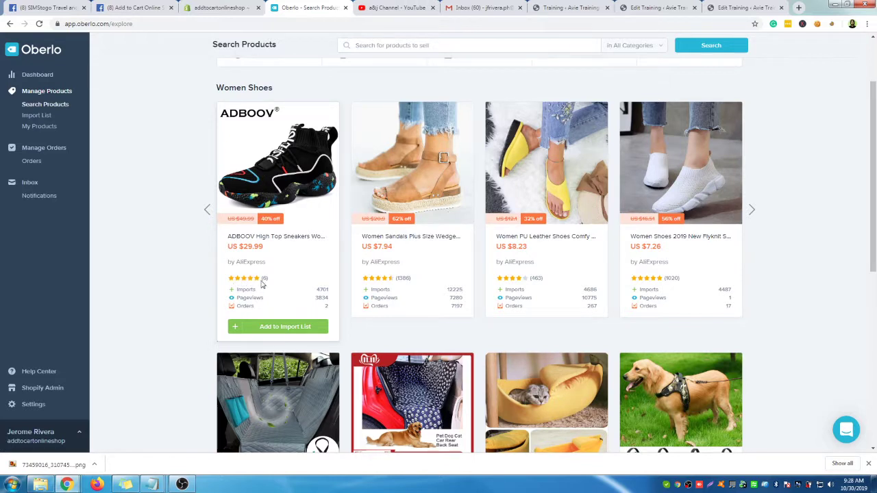
{"action": "left_click", "coordinate": [268, 329]}
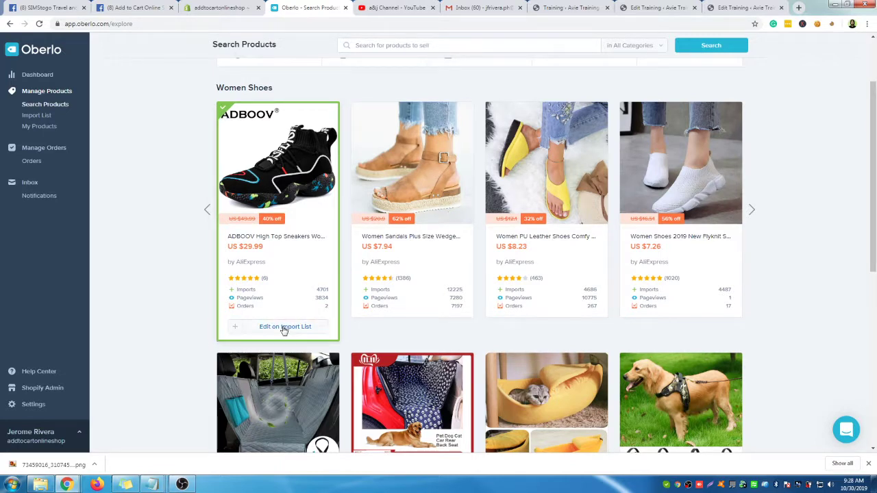
{"action": "left_click", "coordinate": [285, 329]}
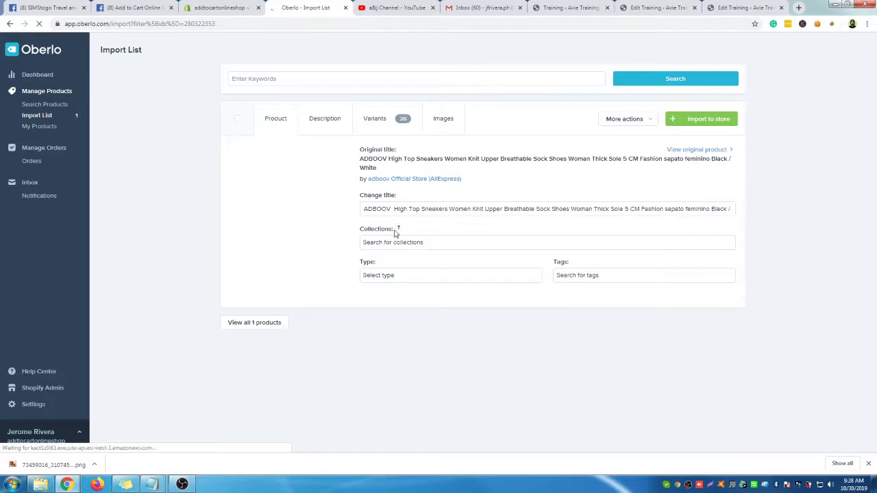
{"action": "left_click", "coordinate": [381, 209]}
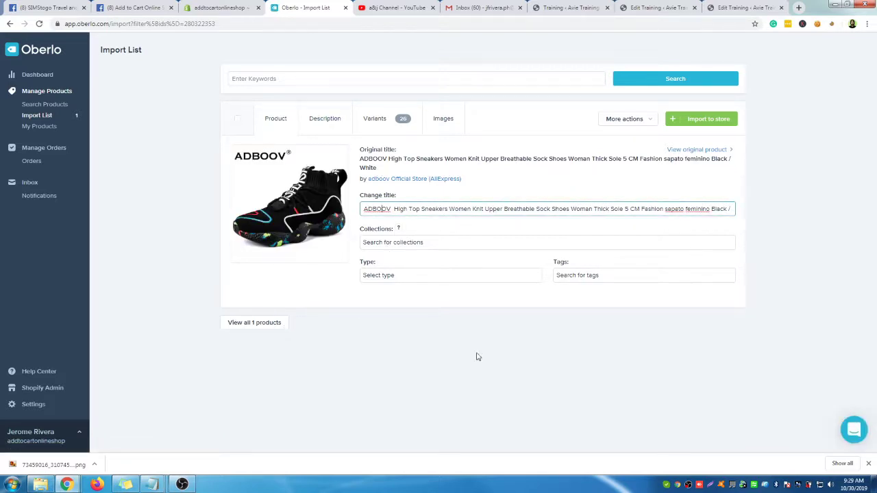
{"action": "left_click_drag", "start_coordinate": [395, 209], "coordinate": [737, 211]}
{"action": "left_click_drag", "start_coordinate": [623, 209], "coordinate": [363, 209]}
{"action": "left_click", "coordinate": [455, 209]}
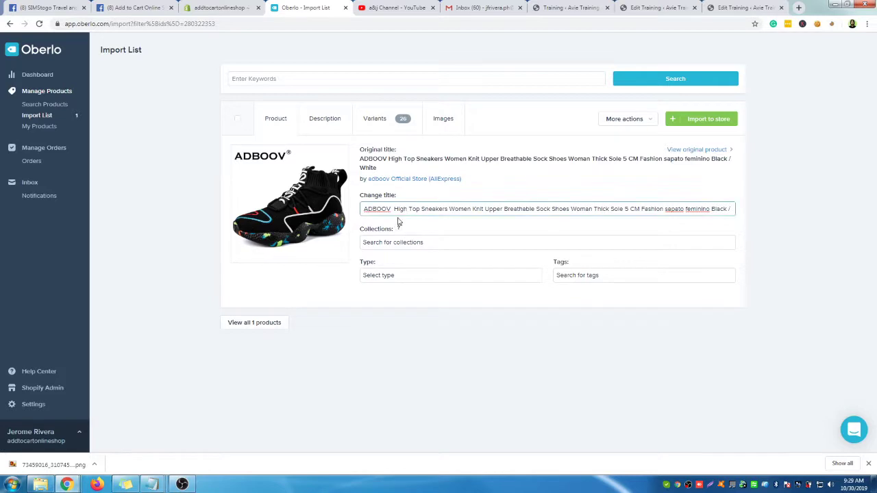
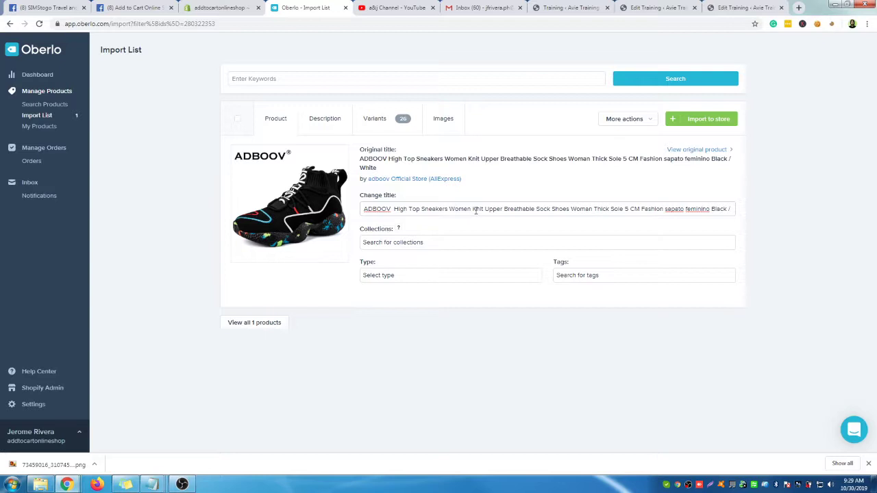
Shorten the sneaker title to 'ADBOOV High Top Sneakers Women Knit Black / White' and add it to the Home page collection
{"action": "left_click_drag", "start_coordinate": [486, 211], "coordinate": [692, 209]}
{"action": "key", "text": "BackSpace"}
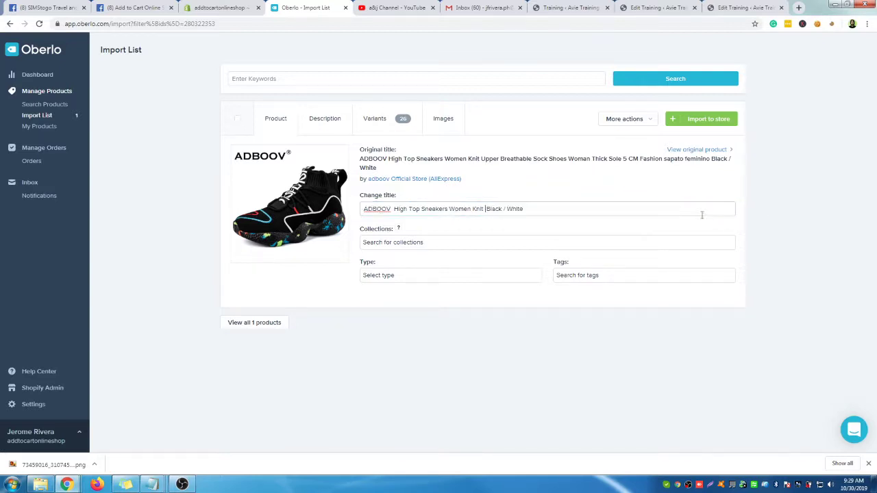
{"action": "left_click", "coordinate": [438, 242]}
{"action": "left_click", "coordinate": [224, 7]}
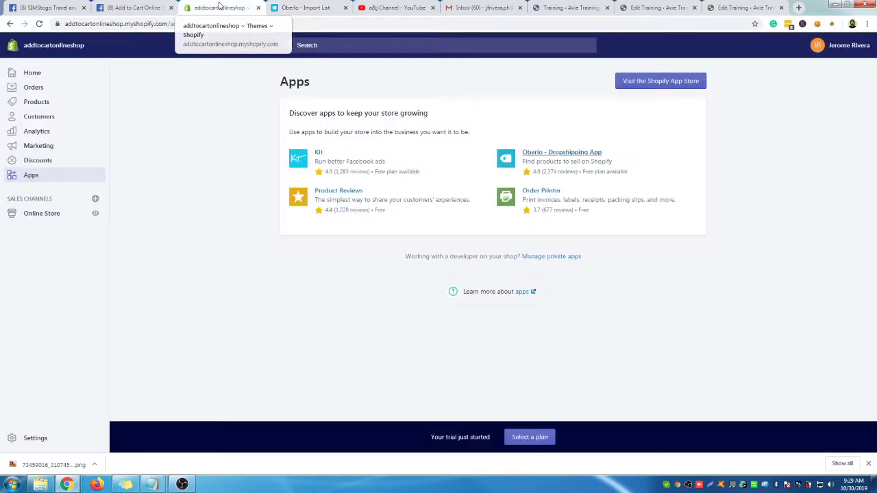
{"action": "left_click", "coordinate": [301, 8]}
{"action": "left_click", "coordinate": [411, 239]}
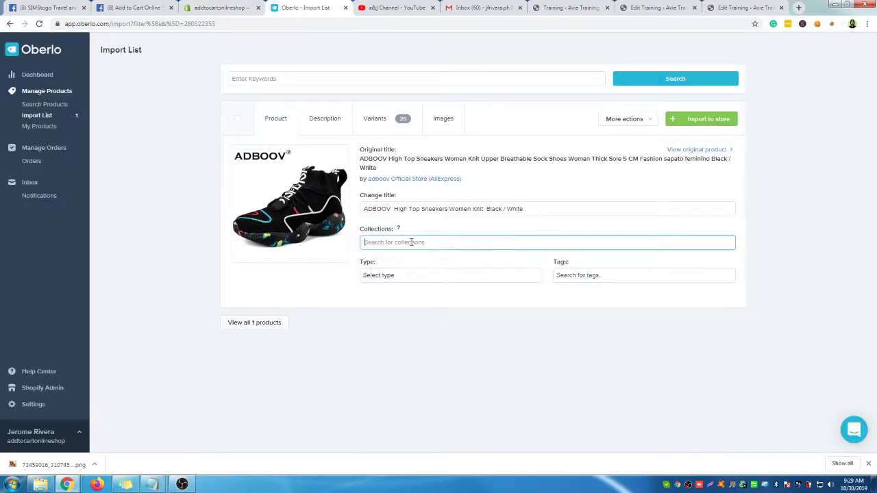
{"action": "left_click", "coordinate": [393, 266]}
{"action": "left_click", "coordinate": [478, 303]}
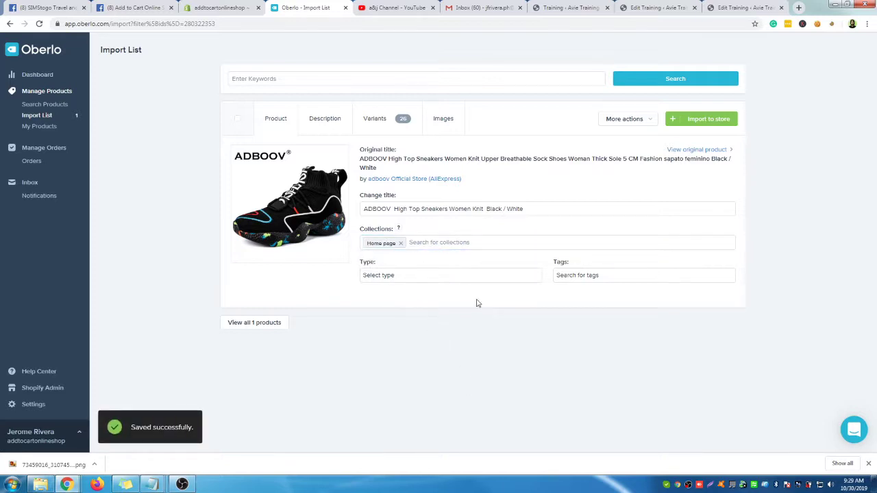
Check the product type and tag options, then import the sneakers to the store
{"action": "left_click", "coordinate": [434, 277]}
{"action": "left_click", "coordinate": [525, 332]}
{"action": "left_click", "coordinate": [622, 276]}
{"action": "left_click", "coordinate": [628, 301]}
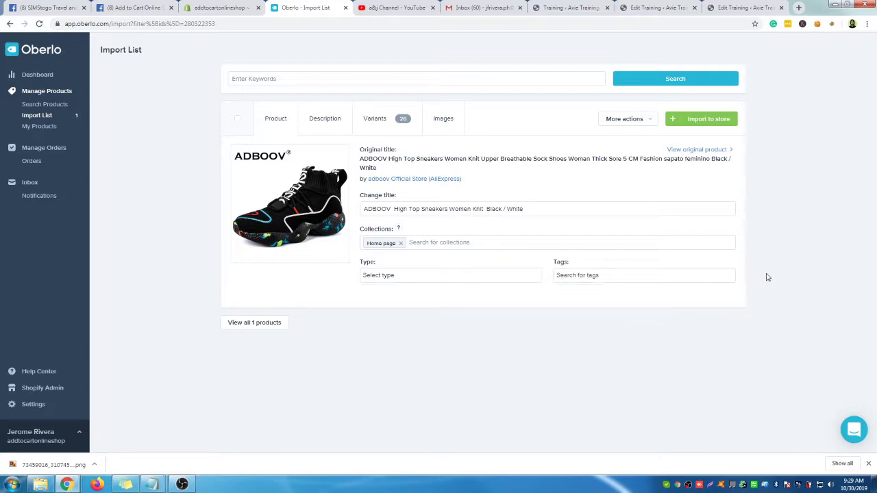
{"action": "left_click", "coordinate": [701, 121]}
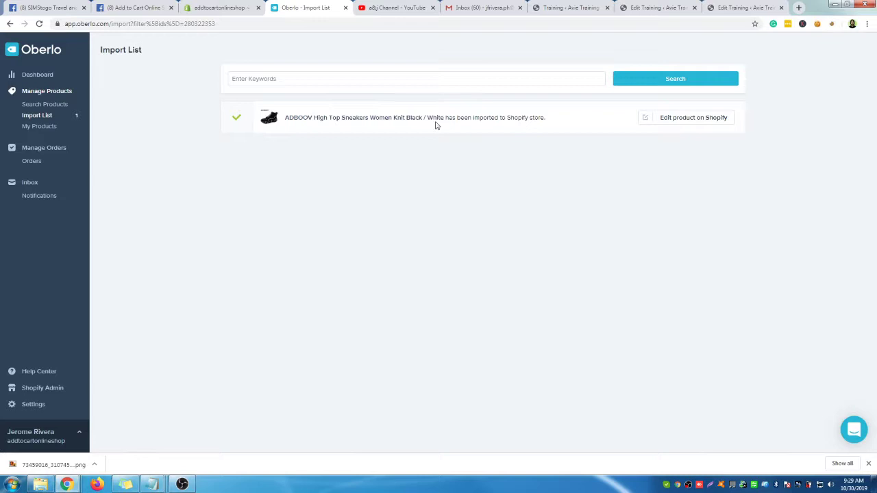
Open the imported ADBOOV sneakers' product page in the Shopify admin
{"action": "left_click", "coordinate": [691, 121]}
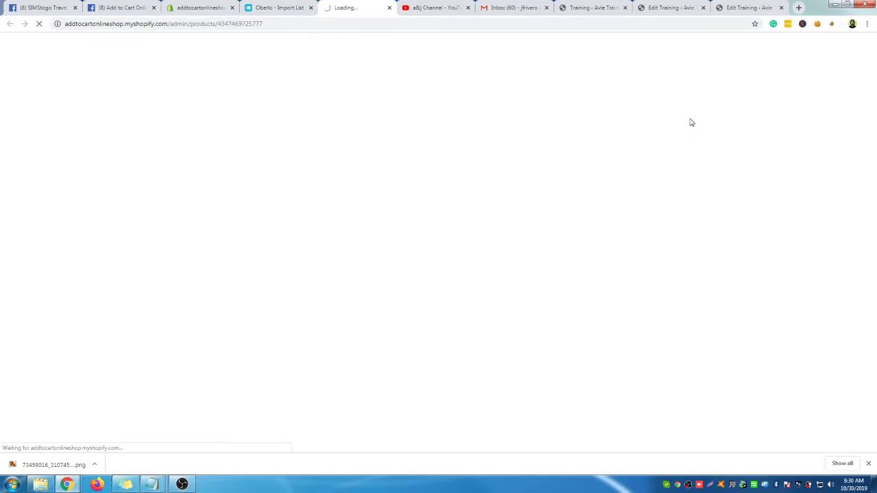
{"action": "left_click", "coordinate": [282, 8]}
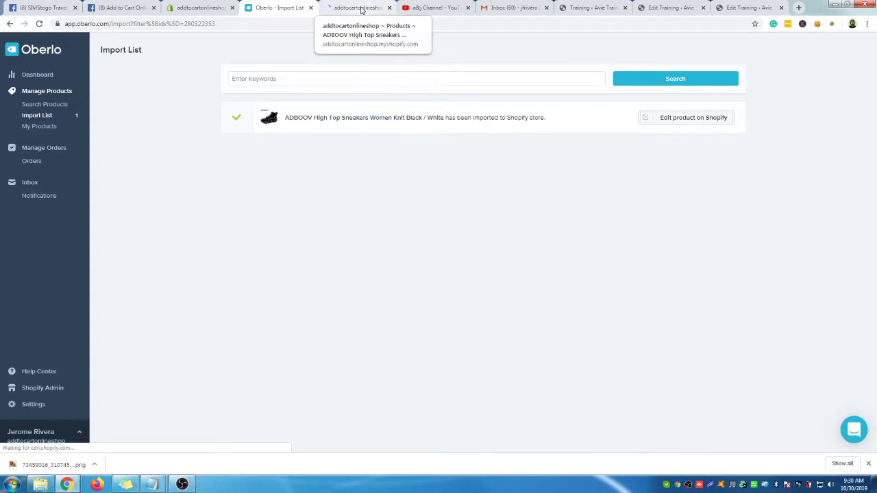
{"action": "left_click", "coordinate": [361, 8]}
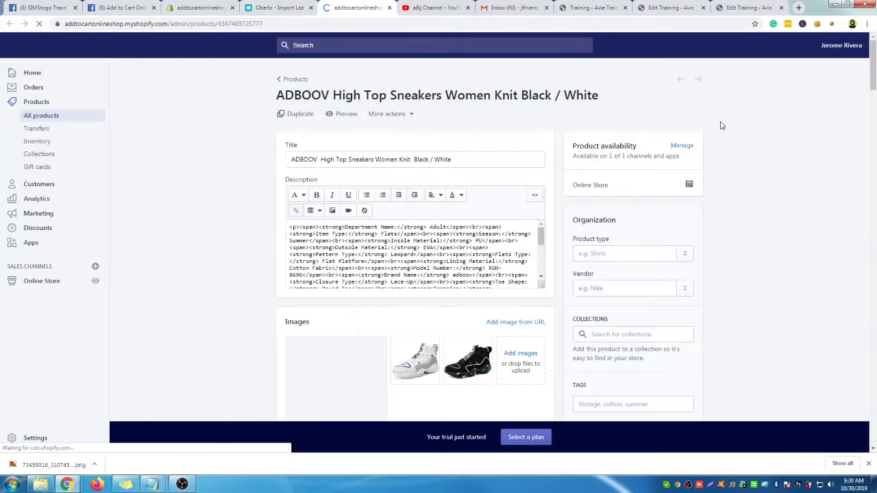
{"action": "scroll", "coordinate": [145, 156], "scroll_direction": "down", "scroll_amount": 2}
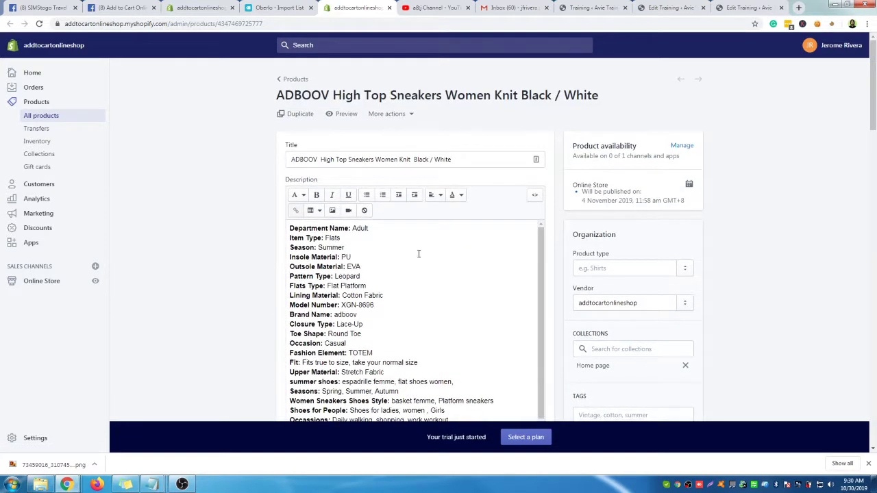
{"action": "scroll", "coordinate": [412, 248], "scroll_direction": "down", "scroll_amount": 1}
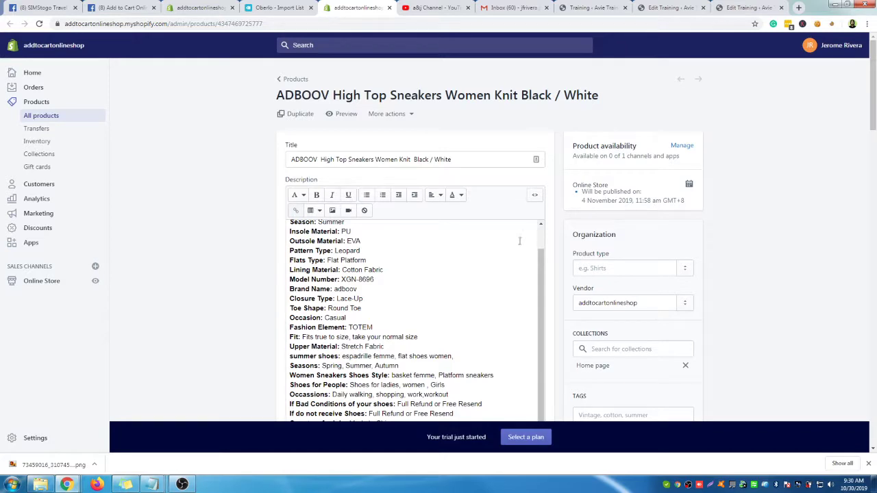
{"action": "scroll", "coordinate": [411, 240], "scroll_direction": "up", "scroll_amount": 1}
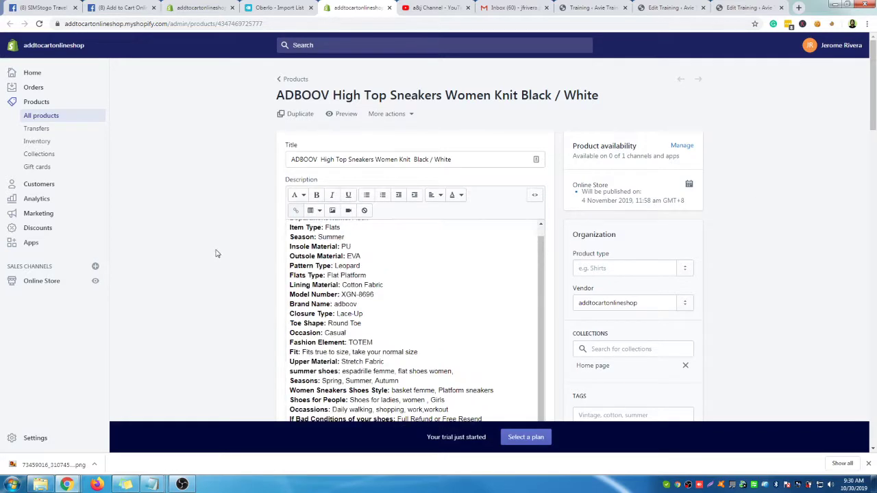
{"action": "scroll", "coordinate": [759, 238], "scroll_direction": "down", "scroll_amount": 1}
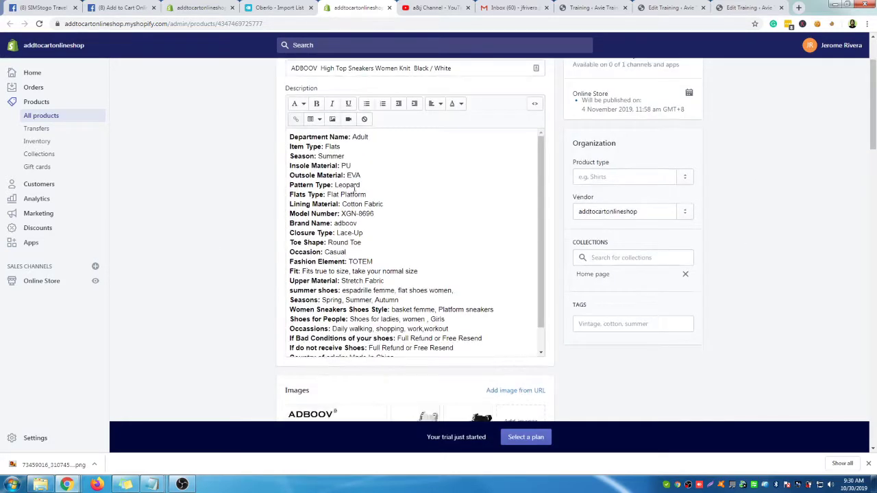
Review the product description and its Home page collection assignment
{"action": "left_click", "coordinate": [330, 146]}
{"action": "scroll", "coordinate": [370, 295], "scroll_direction": "down", "scroll_amount": 2}
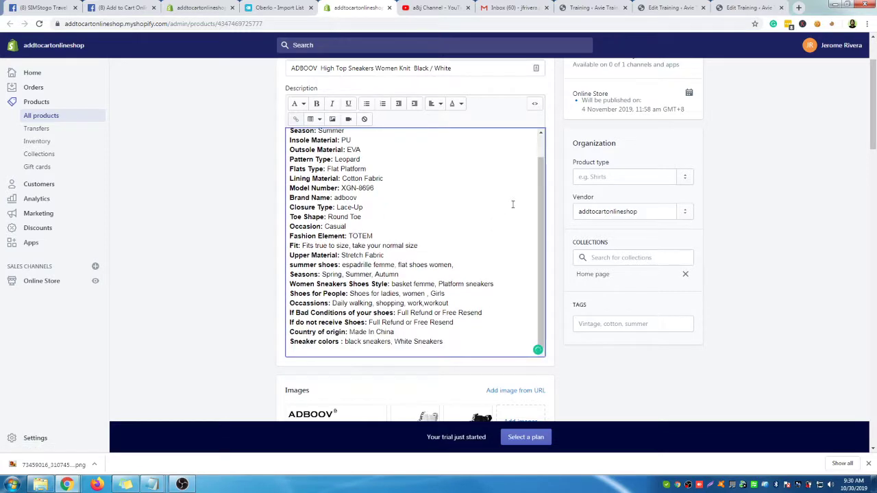
{"action": "scroll", "coordinate": [378, 229], "scroll_direction": "up", "scroll_amount": 1}
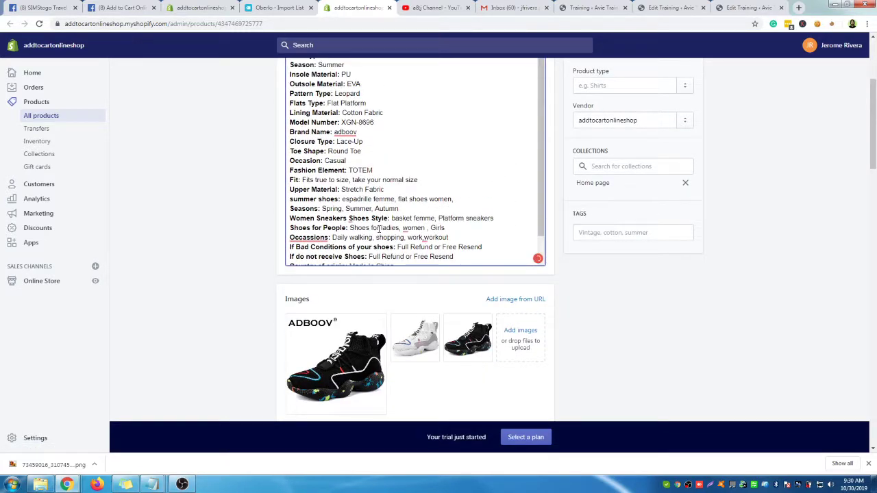
{"action": "scroll", "coordinate": [379, 228], "scroll_direction": "up", "scroll_amount": 5}
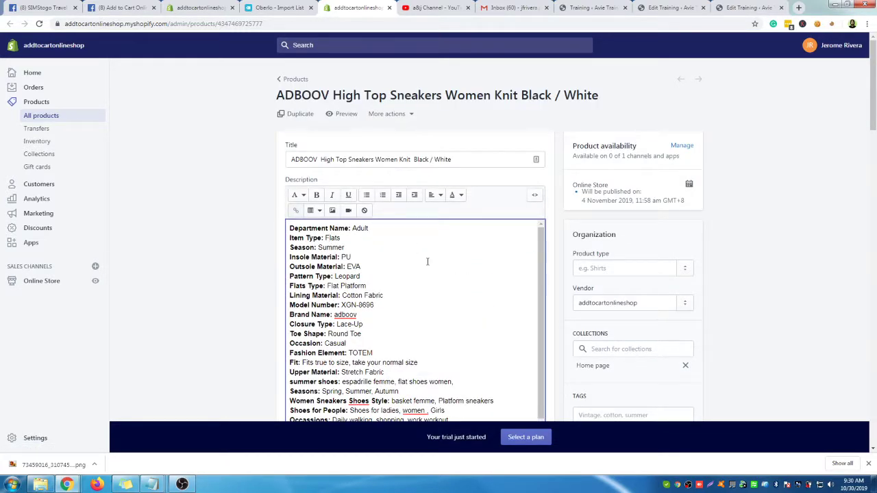
{"action": "scroll", "coordinate": [411, 239], "scroll_direction": "down", "scroll_amount": 2}
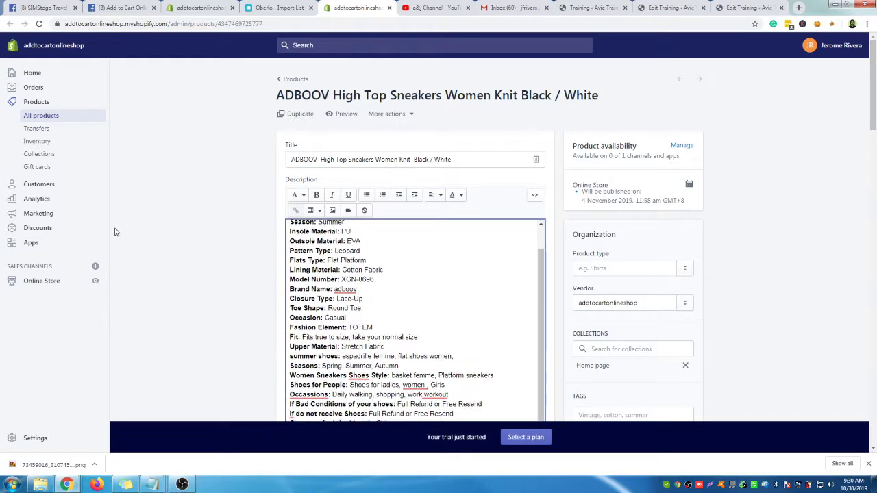
{"action": "scroll", "coordinate": [195, 234], "scroll_direction": "down", "scroll_amount": 5}
{"action": "scroll", "coordinate": [209, 228], "scroll_direction": "down", "scroll_amount": 2}
{"action": "scroll", "coordinate": [227, 227], "scroll_direction": "down", "scroll_amount": 13}
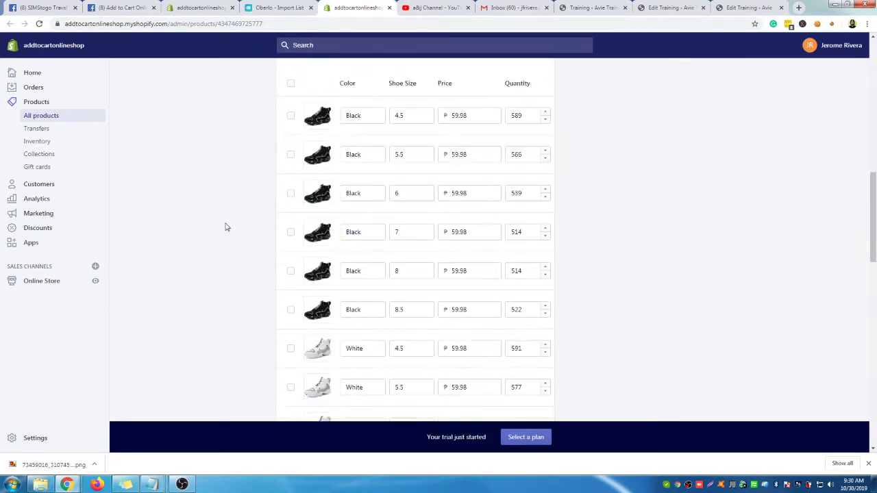
{"action": "scroll", "coordinate": [426, 299], "scroll_direction": "down", "scroll_amount": 3}
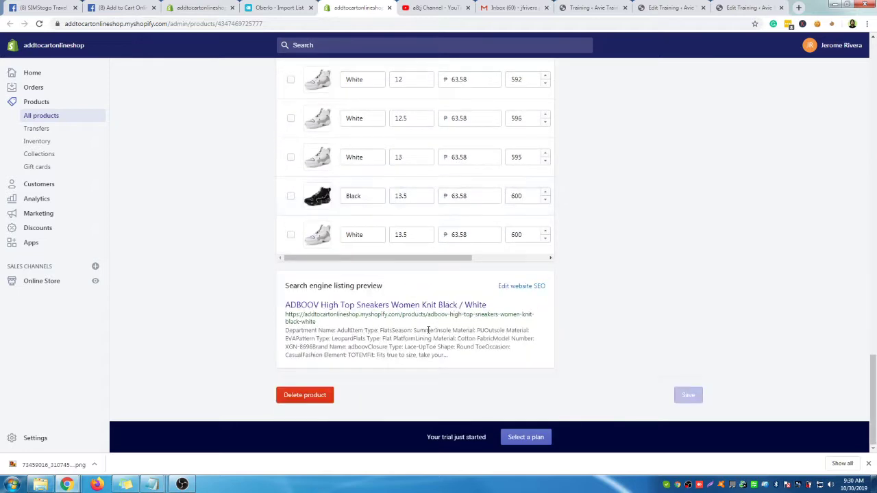
{"action": "scroll", "coordinate": [427, 328], "scroll_direction": "up", "scroll_amount": 15}
{"action": "scroll", "coordinate": [428, 325], "scroll_direction": "up", "scroll_amount": 4}
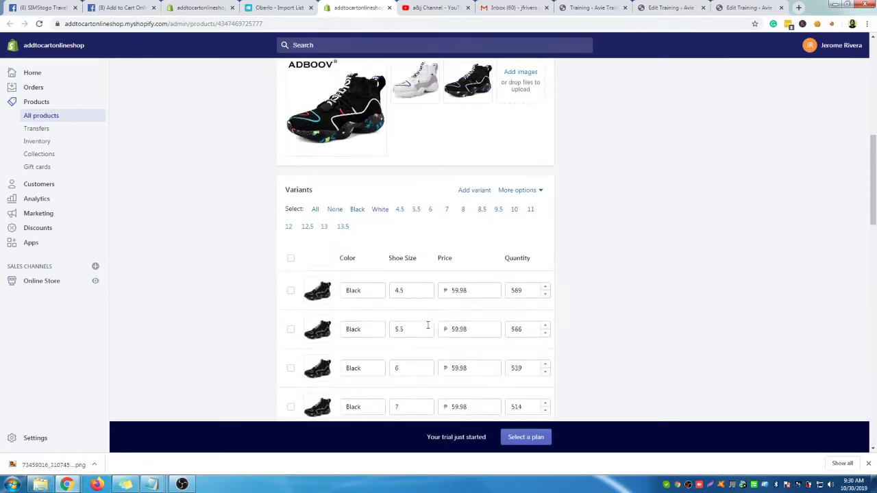
{"action": "scroll", "coordinate": [553, 272], "scroll_direction": "down", "scroll_amount": 2}
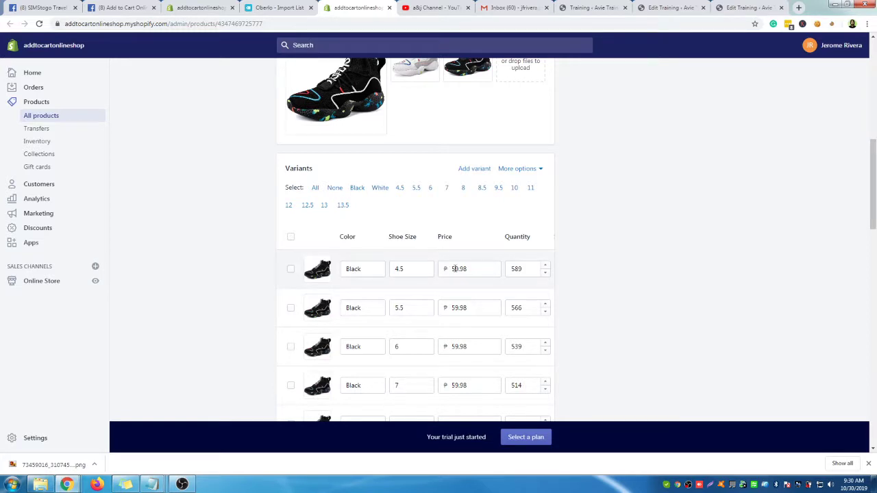
{"action": "scroll", "coordinate": [487, 287], "scroll_direction": "down", "scroll_amount": 2}
Inspect the Black and White variant prices of ₱59.98, selecting the Black 4.5 price
{"action": "left_click_drag", "start_coordinate": [452, 130], "coordinate": [462, 131]}
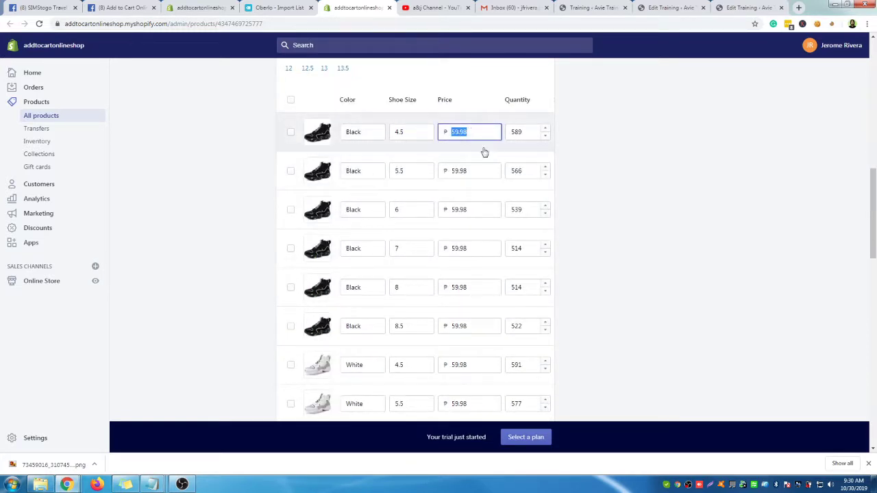
{"action": "left_click", "coordinate": [638, 179]}
{"action": "scroll", "coordinate": [638, 178], "scroll_direction": "down", "scroll_amount": 4}
{"action": "scroll", "coordinate": [630, 276], "scroll_direction": "up", "scroll_amount": 8}
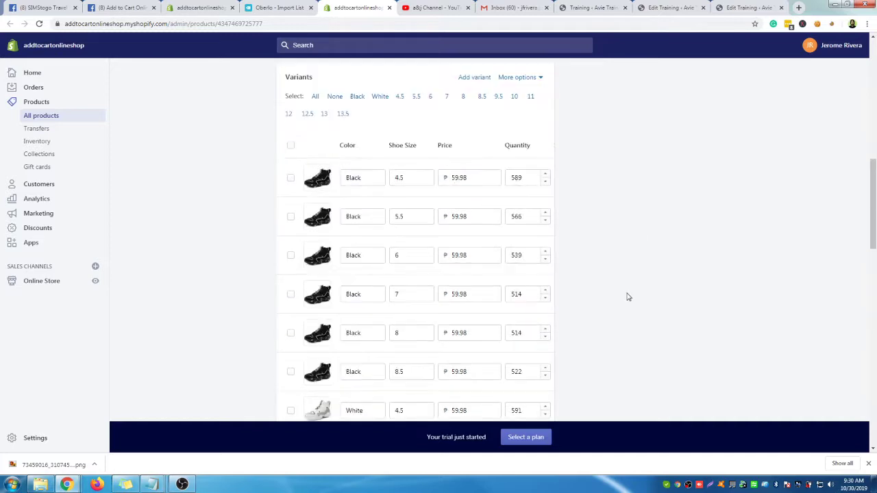
{"action": "scroll", "coordinate": [626, 295], "scroll_direction": "up", "scroll_amount": 5}
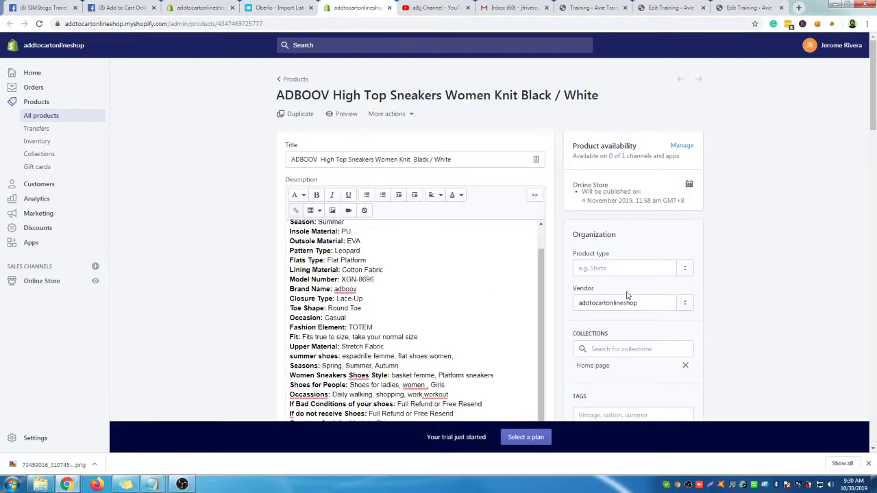
{"action": "scroll", "coordinate": [359, 251], "scroll_direction": "down", "scroll_amount": 3}
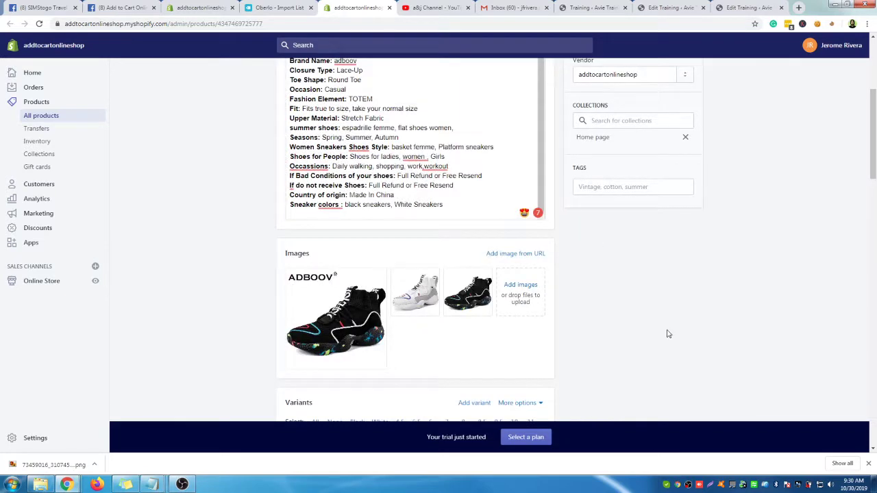
{"action": "scroll", "coordinate": [666, 337], "scroll_direction": "up", "scroll_amount": 3}
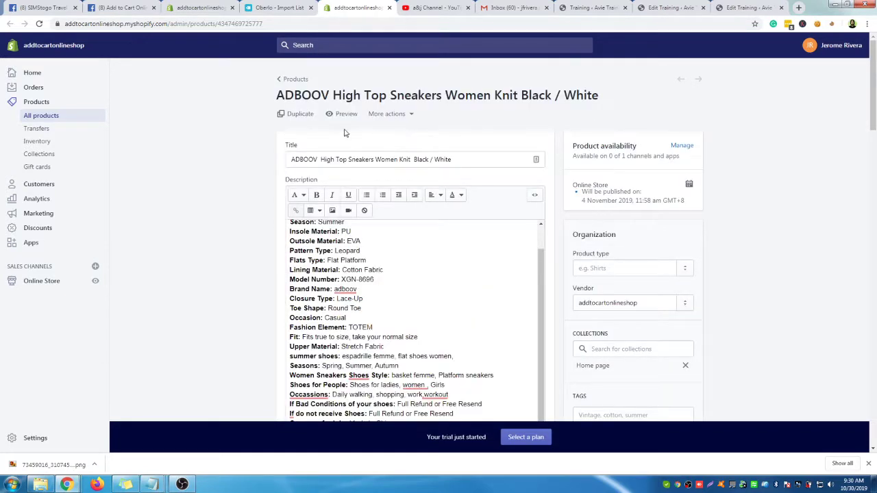
{"action": "scroll", "coordinate": [664, 219], "scroll_direction": "down", "scroll_amount": 8}
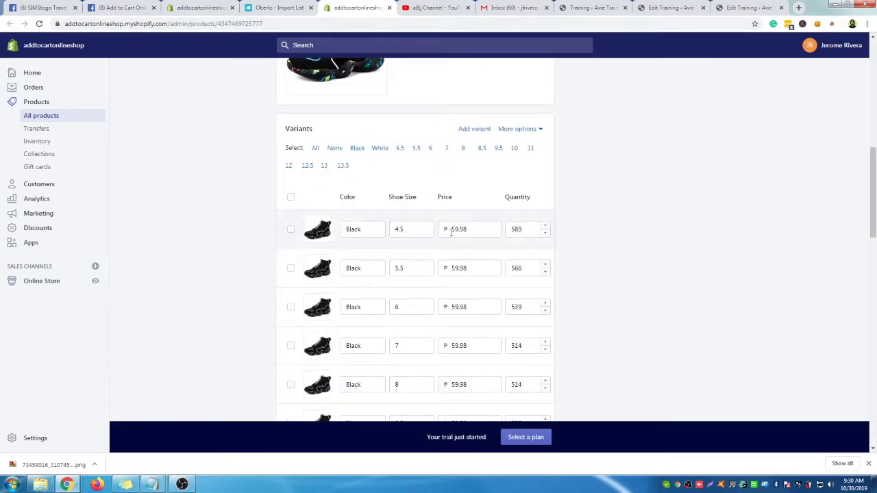
{"action": "left_click_drag", "start_coordinate": [451, 233], "coordinate": [461, 235]}
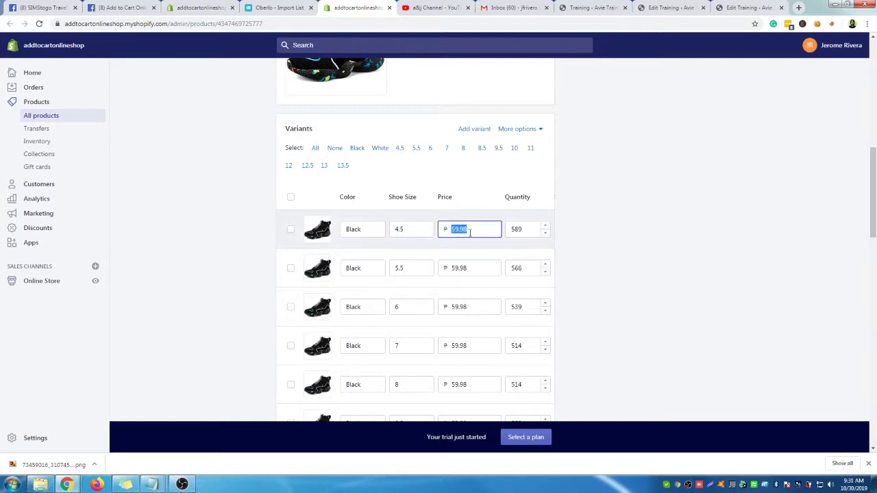
Return to the Oberlo product search page
{"action": "left_click", "coordinate": [273, 8]}
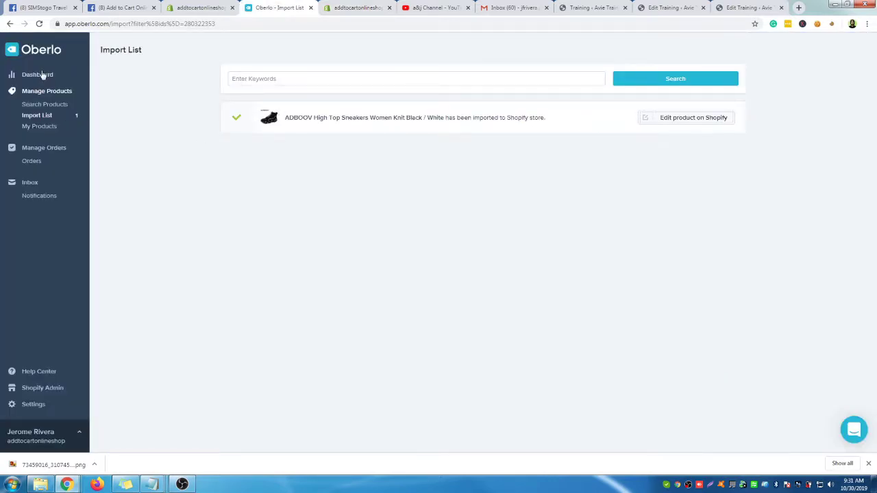
{"action": "left_click", "coordinate": [10, 24]}
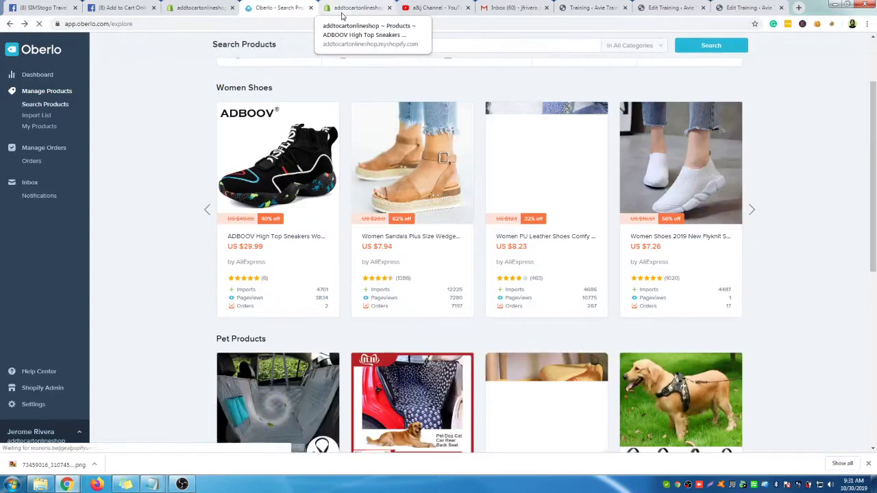
{"action": "mouse_move", "coordinate": [257, 240]}
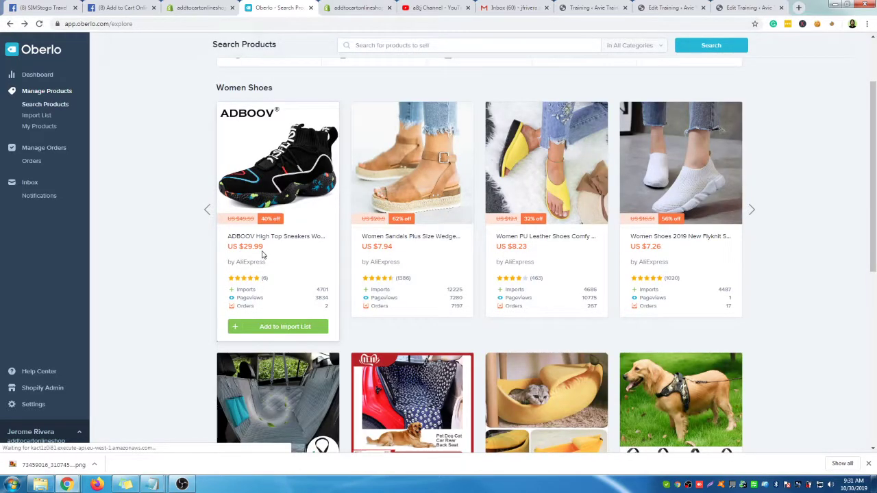
Compute 30 × 51 = 1530 in Calculator, then return to the Shopify product editor
{"action": "key", "text": "super+r"}
{"action": "type", "text": "c"}
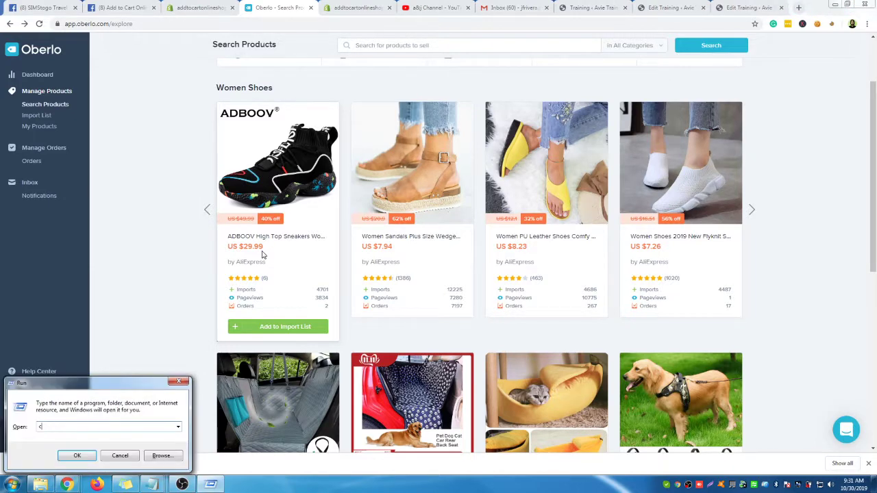
{"action": "type", "text": "alc"}
{"action": "key", "text": "Return"}
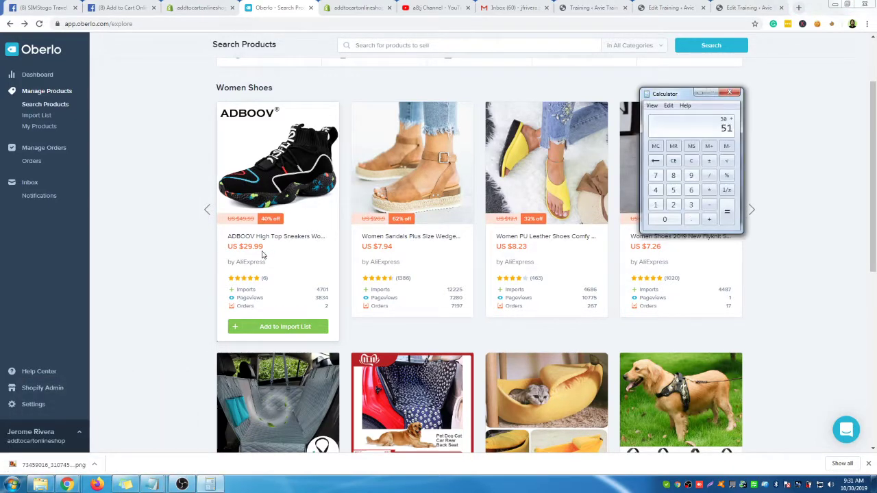
{"action": "key", "text": "Return"}
{"action": "left_click", "coordinate": [731, 93]}
{"action": "left_click", "coordinate": [357, 8]}
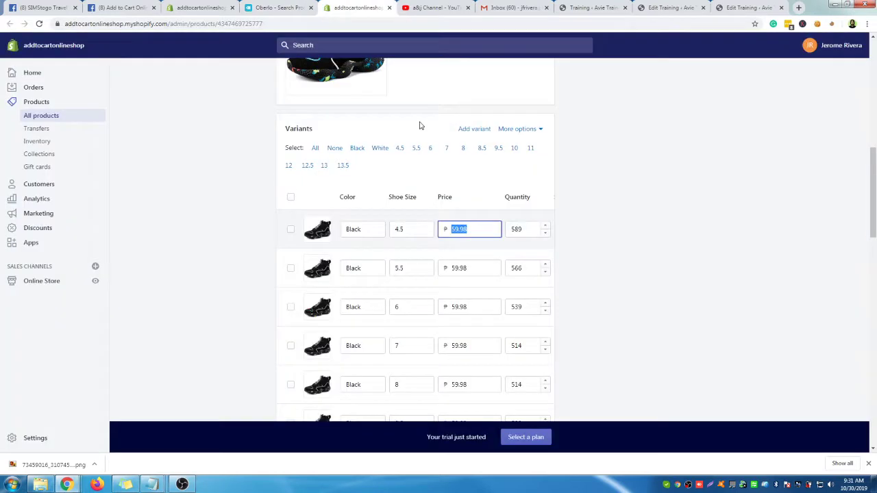
Price the first variant ₱2,499.00 and paste it into Black 5.5, 6, 7 and 8
{"action": "type", "text": "2499"}
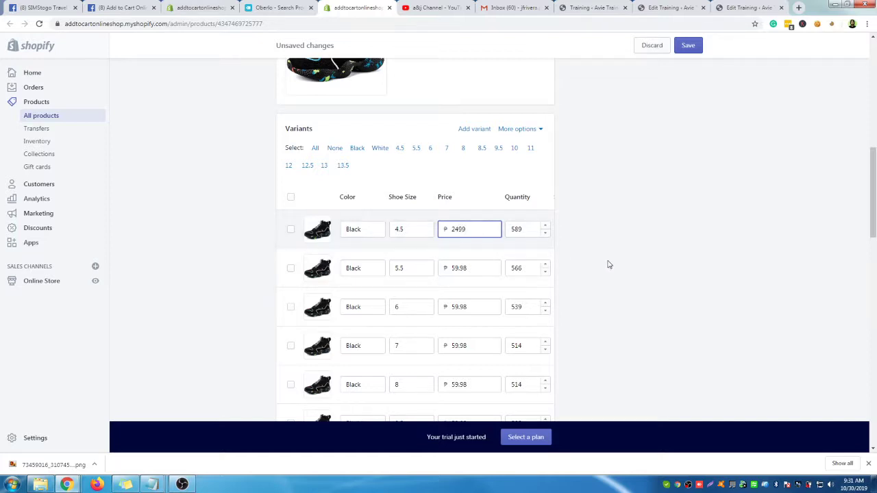
{"action": "left_click", "coordinate": [609, 265]}
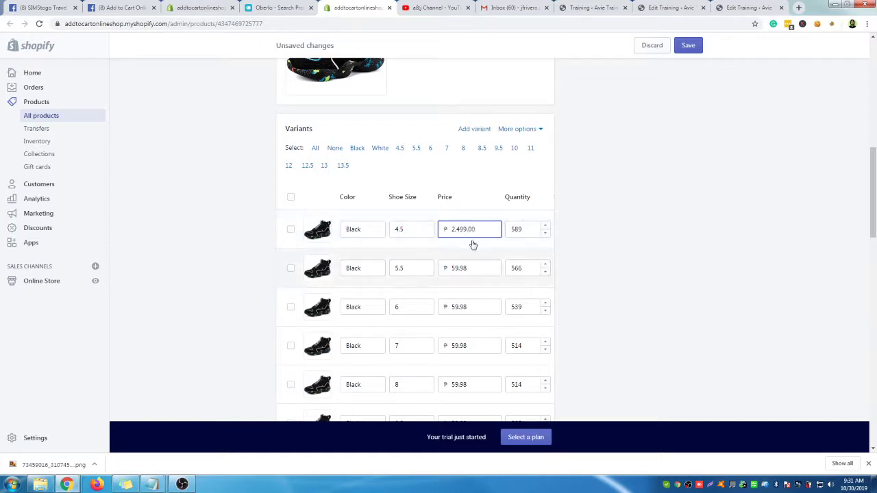
{"action": "left_click", "coordinate": [482, 229]}
{"action": "key", "text": "ctrl+c"}
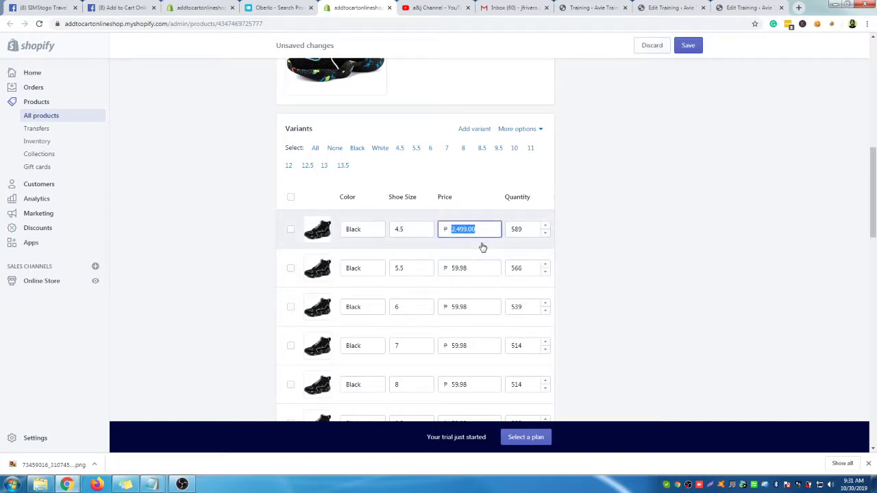
{"action": "scroll", "coordinate": [652, 250], "scroll_direction": "down", "scroll_amount": 1}
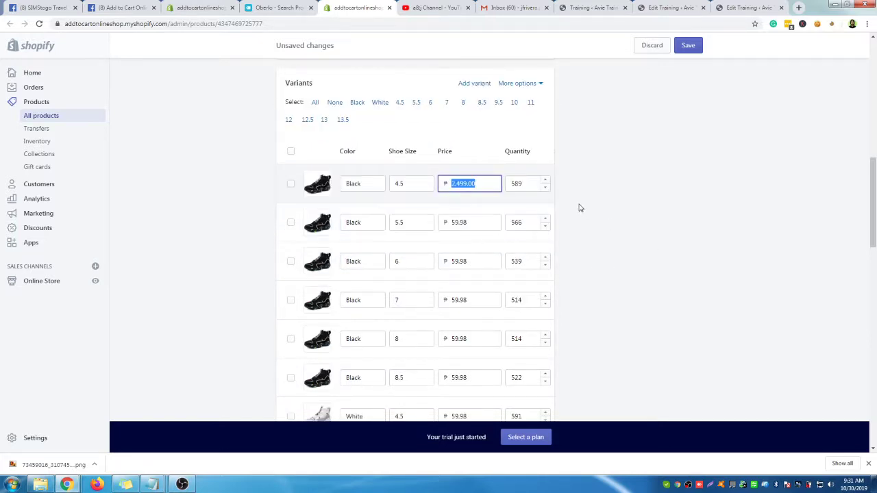
{"action": "left_click", "coordinate": [484, 222]}
{"action": "key", "text": "ctrl+v"}
{"action": "left_click", "coordinate": [480, 263]}
{"action": "key", "text": "ctrl+v"}
{"action": "left_click", "coordinate": [479, 300]}
{"action": "key", "text": "ctrl+v"}
{"action": "left_click", "coordinate": [500, 338]}
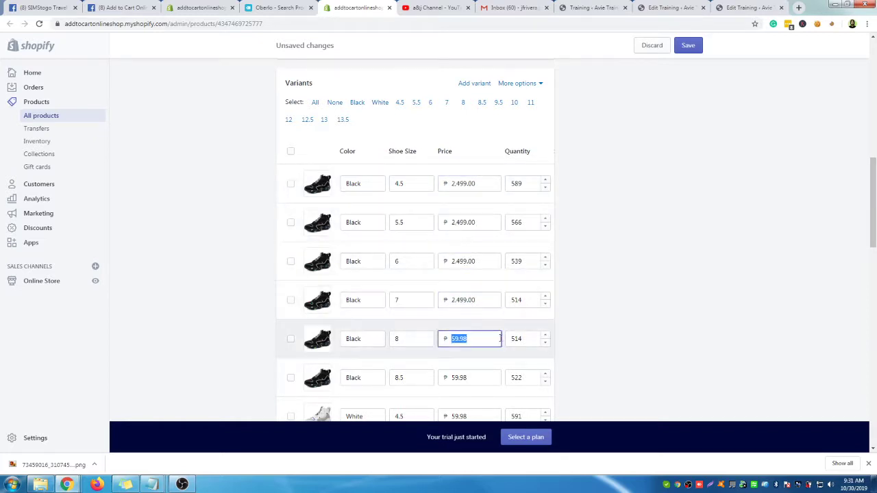
{"action": "key", "text": "ctrl+v"}
Paste ₱2,499.00 into the White 4.5, 5.5, 6, 7, 8 and 8.5 prices
{"action": "scroll", "coordinate": [572, 342], "scroll_direction": "down", "scroll_amount": 3}
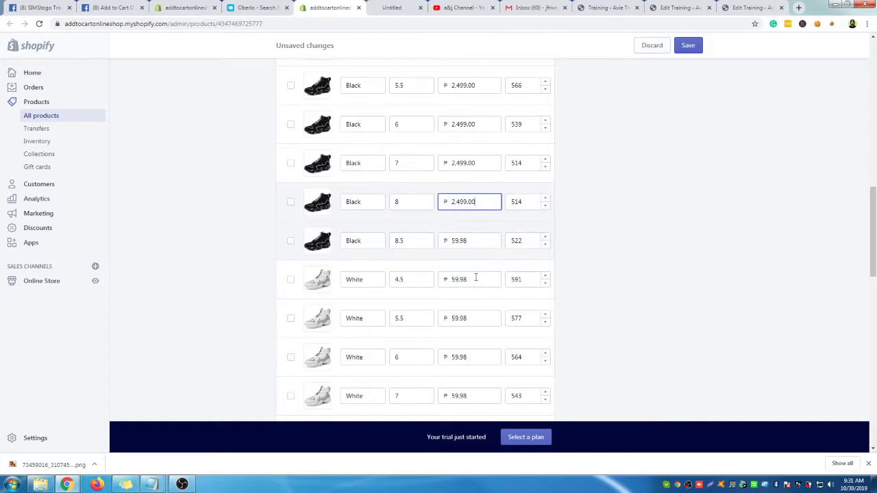
{"action": "left_click", "coordinate": [476, 277]}
{"action": "key", "text": "ctrl+v"}
{"action": "left_click", "coordinate": [474, 315]}
{"action": "key", "text": "ctrl+v"}
{"action": "left_click", "coordinate": [478, 357]}
{"action": "key", "text": "ctrl+v"}
{"action": "scroll", "coordinate": [588, 360], "scroll_direction": "down", "scroll_amount": 1}
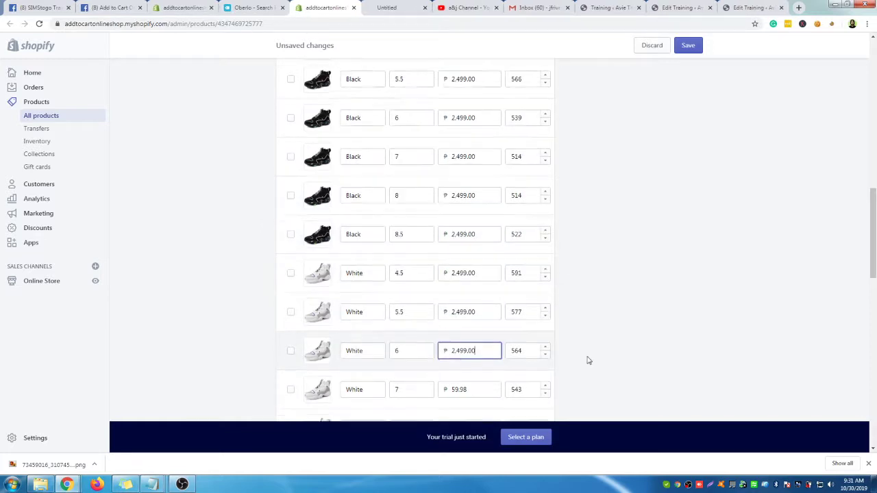
{"action": "scroll", "coordinate": [588, 360], "scroll_direction": "down", "scroll_amount": 2}
{"action": "left_click", "coordinate": [480, 304]}
{"action": "key", "text": "ctrl+v"}
{"action": "left_click", "coordinate": [480, 342]}
{"action": "key", "text": "ctrl+v"}
{"action": "left_click", "coordinate": [479, 383]}
{"action": "key", "text": "ctrl+v"}
Paste ₱2,499.00 into Black 9.5, 10, 11, 12, 12.5, 13 and White 9.5 prices
{"action": "scroll", "coordinate": [620, 360], "scroll_direction": "down", "scroll_amount": 4}
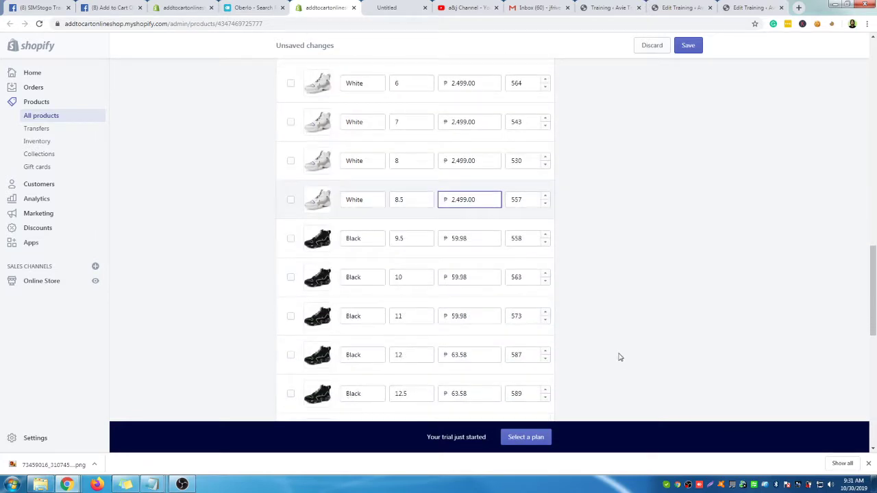
{"action": "left_click", "coordinate": [476, 240]}
{"action": "key", "text": "ctrl+v"}
{"action": "left_click", "coordinate": [480, 278]}
{"action": "key", "text": "ctrl+v"}
{"action": "left_click", "coordinate": [476, 315]}
{"action": "key", "text": "ctrl+v"}
{"action": "left_click", "coordinate": [477, 356]}
{"action": "key", "text": "ctrl+v"}
{"action": "left_click", "coordinate": [479, 396]}
{"action": "key", "text": "ctrl+v"}
{"action": "scroll", "coordinate": [607, 388], "scroll_direction": "down", "scroll_amount": 2}
{"action": "left_click", "coordinate": [478, 341]}
{"action": "key", "text": "ctrl+v"}
{"action": "left_click", "coordinate": [479, 377]}
{"action": "key", "text": "ctrl+v"}
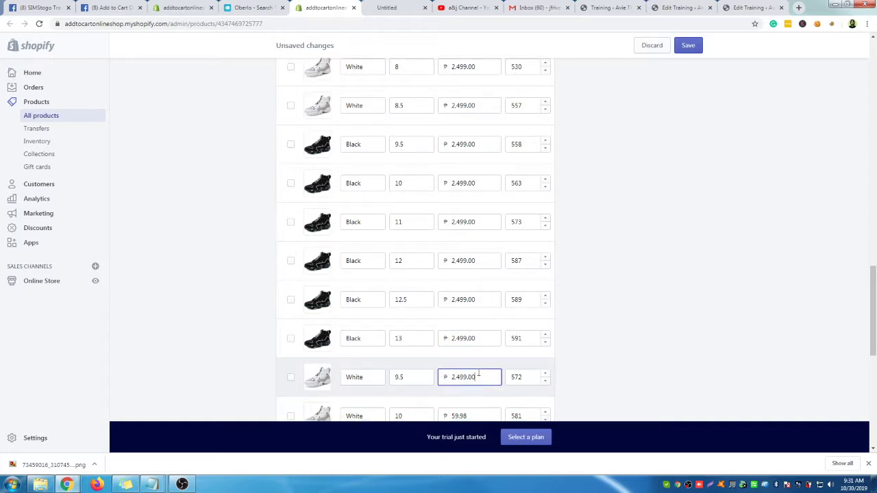
Paste ₱2,499.00 into White 10 through 13 and both 13.5 variant prices
{"action": "scroll", "coordinate": [478, 374], "scroll_direction": "down", "scroll_amount": 4}
{"action": "left_click", "coordinate": [475, 237]}
{"action": "key", "text": "ctrl+v"}
{"action": "left_click", "coordinate": [476, 275]}
{"action": "key", "text": "ctrl+v"}
{"action": "left_click", "coordinate": [475, 313]}
{"action": "key", "text": "ctrl+v"}
{"action": "left_click", "coordinate": [477, 352]}
{"action": "key", "text": "ctrl+v"}
{"action": "left_click", "coordinate": [472, 389]}
{"action": "key", "text": "ctrl+v"}
{"action": "scroll", "coordinate": [472, 390], "scroll_direction": "down", "scroll_amount": 4}
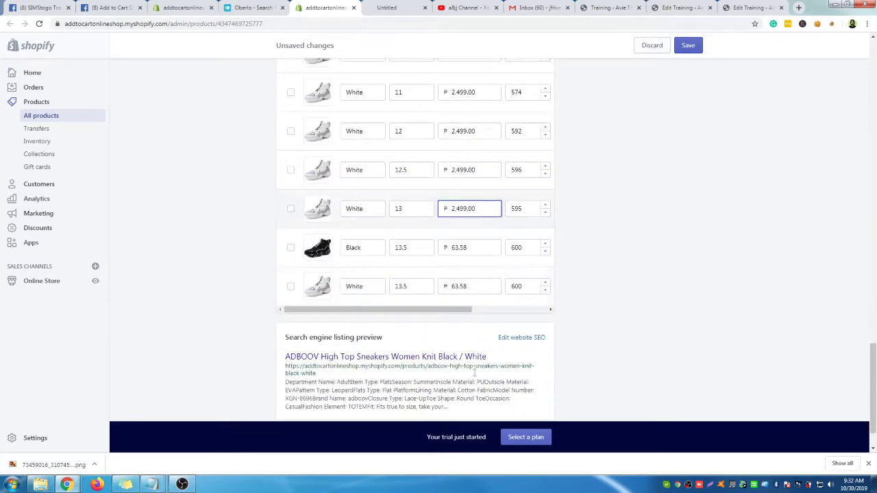
{"action": "left_click", "coordinate": [477, 250]}
{"action": "key", "text": "ctrl+v"}
{"action": "left_click", "coordinate": [477, 284]}
{"action": "key", "text": "ctrl+v"}
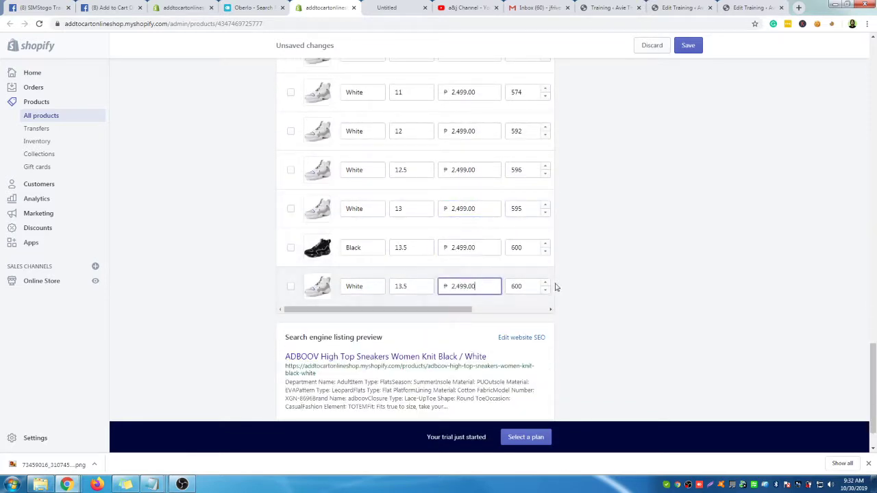
Save the product with the new prices and preview it in the online store
{"action": "scroll", "coordinate": [557, 288], "scroll_direction": "up", "scroll_amount": 10}
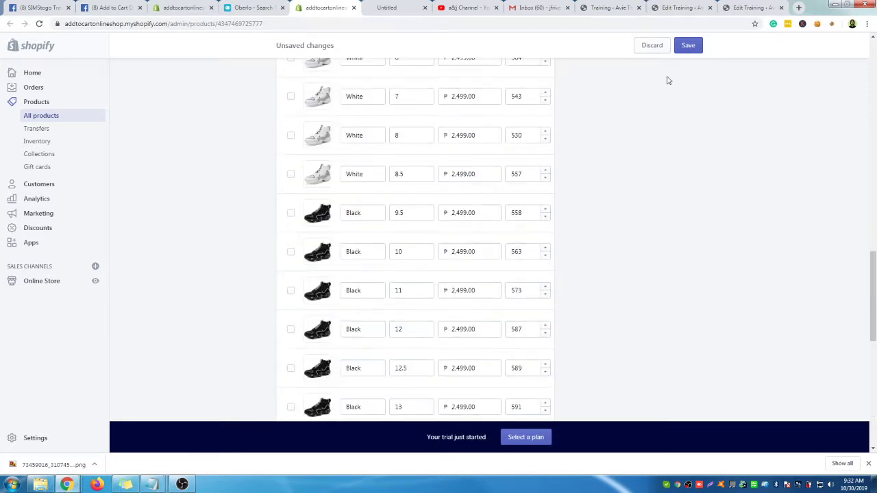
{"action": "left_click", "coordinate": [690, 46]}
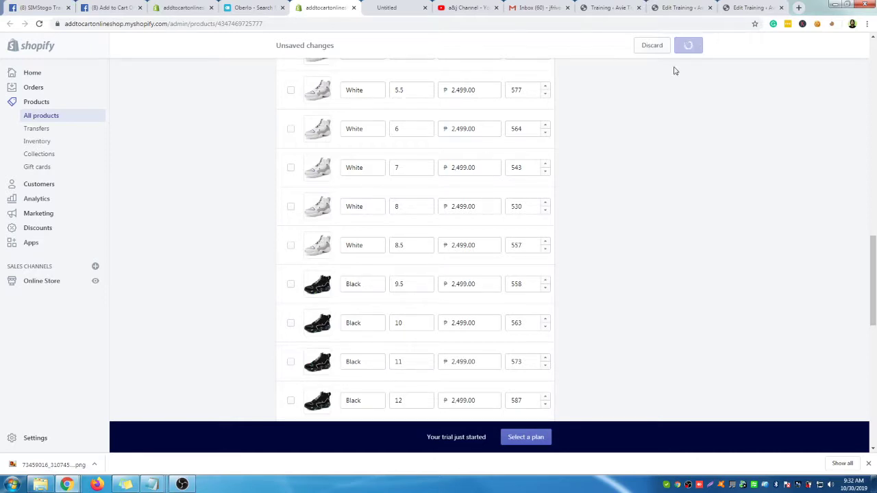
{"action": "scroll", "coordinate": [593, 265], "scroll_direction": "up", "scroll_amount": 7}
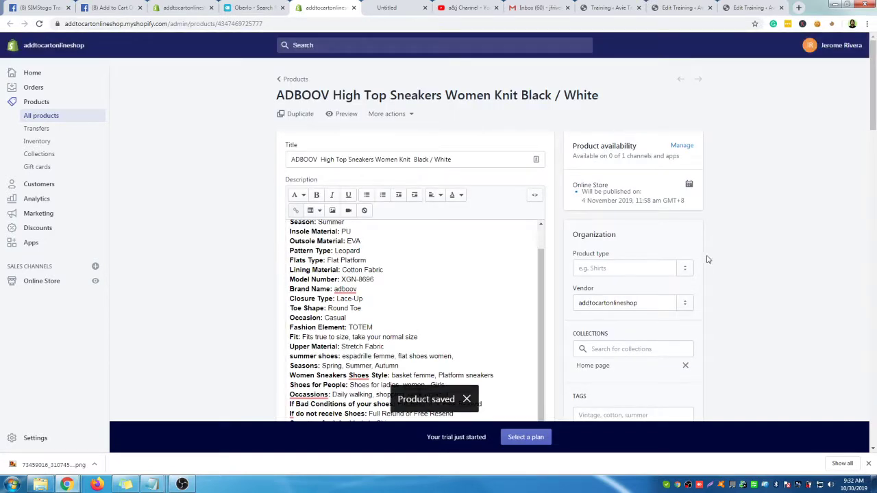
{"action": "left_click", "coordinate": [346, 115]}
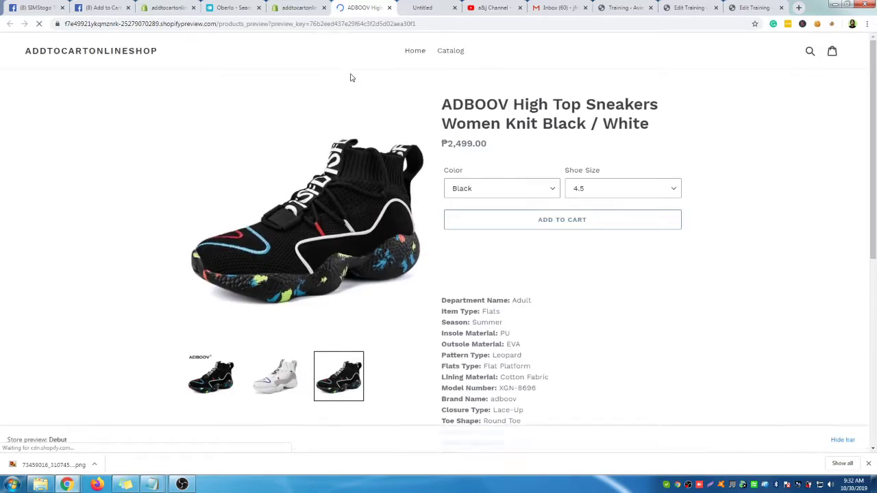
Choose the White colour and size 11 on the sneaker's preview page
{"action": "scroll", "coordinate": [765, 353], "scroll_direction": "down", "scroll_amount": 5}
{"action": "scroll", "coordinate": [768, 354], "scroll_direction": "up", "scroll_amount": 5}
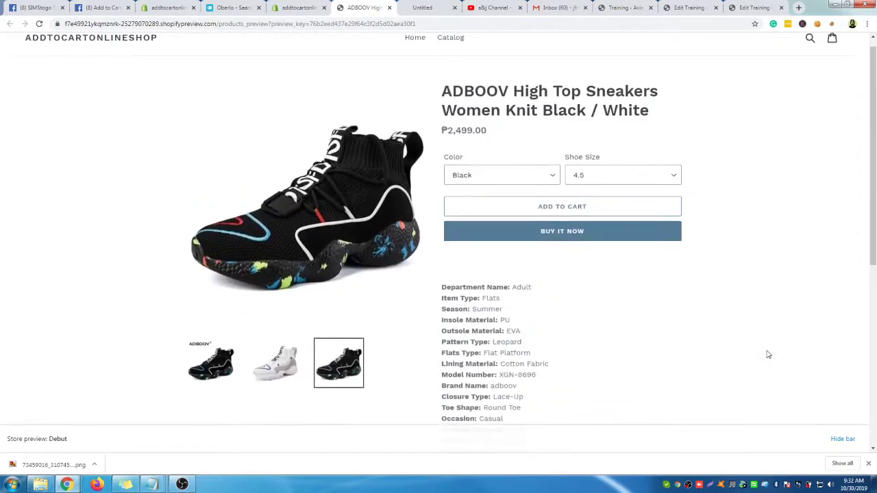
{"action": "scroll", "coordinate": [768, 354], "scroll_direction": "up", "scroll_amount": 1}
{"action": "left_click", "coordinate": [531, 193]}
{"action": "left_click", "coordinate": [514, 211]}
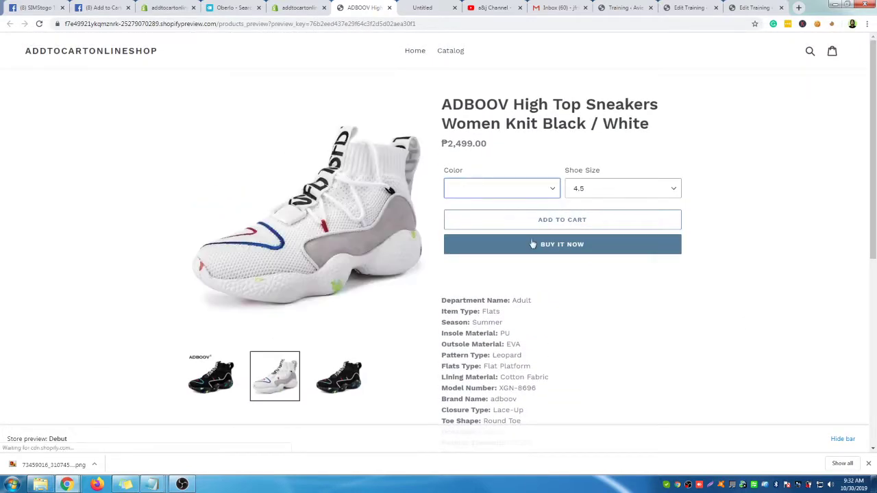
{"action": "left_click", "coordinate": [675, 192]}
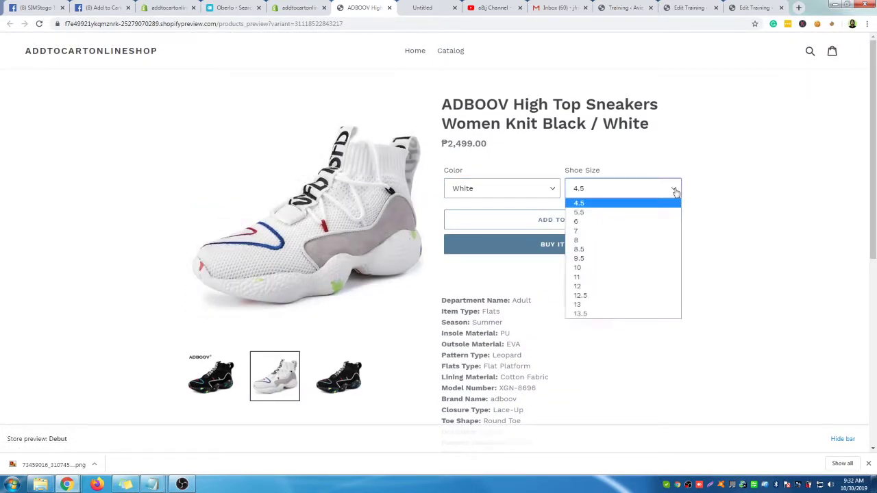
{"action": "left_click", "coordinate": [593, 276]}
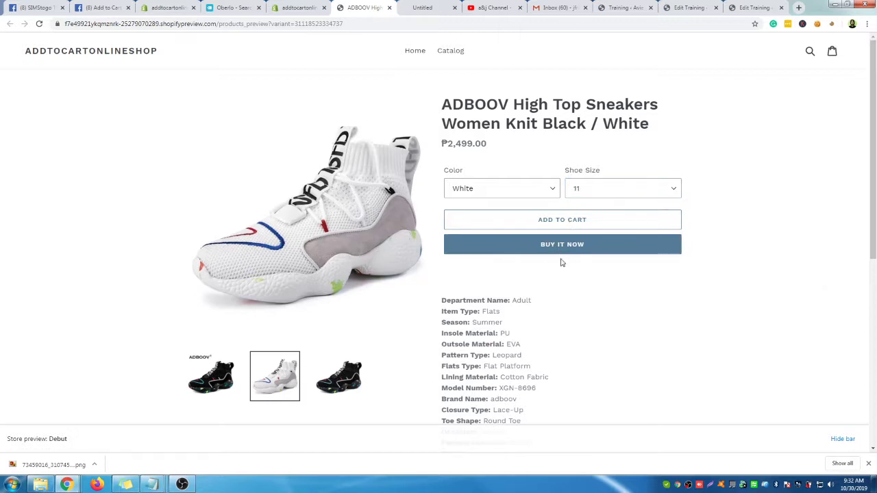
Add the White size 11 sneakers to the cart and view the ₱2,499.00 cart
{"action": "scroll", "coordinate": [603, 293], "scroll_direction": "down", "scroll_amount": 6}
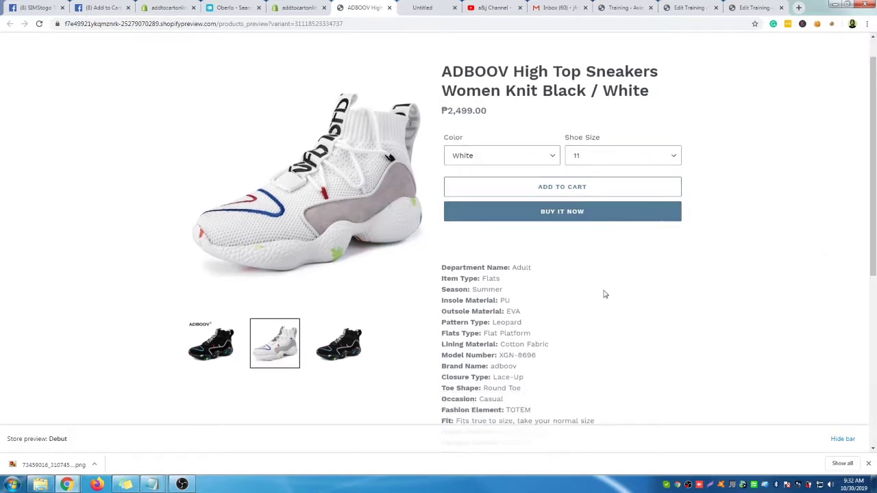
{"action": "scroll", "coordinate": [605, 295], "scroll_direction": "up", "scroll_amount": 6}
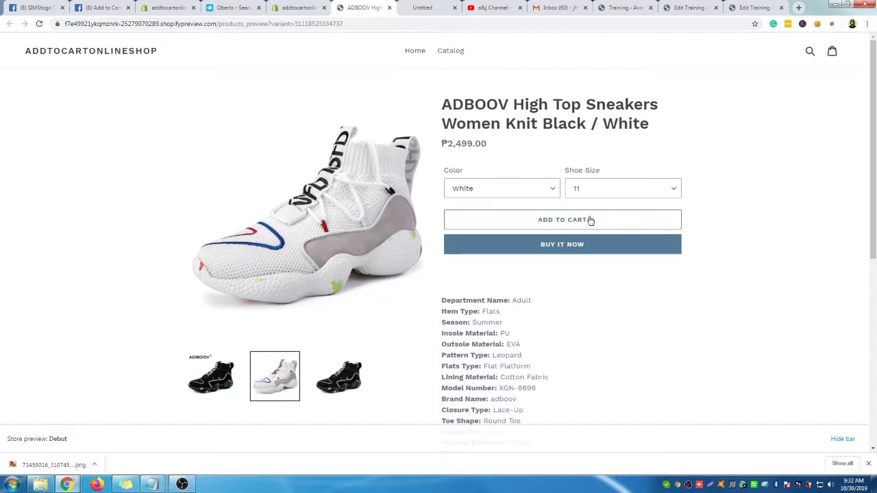
{"action": "scroll", "coordinate": [591, 226], "scroll_direction": "down", "scroll_amount": 10}
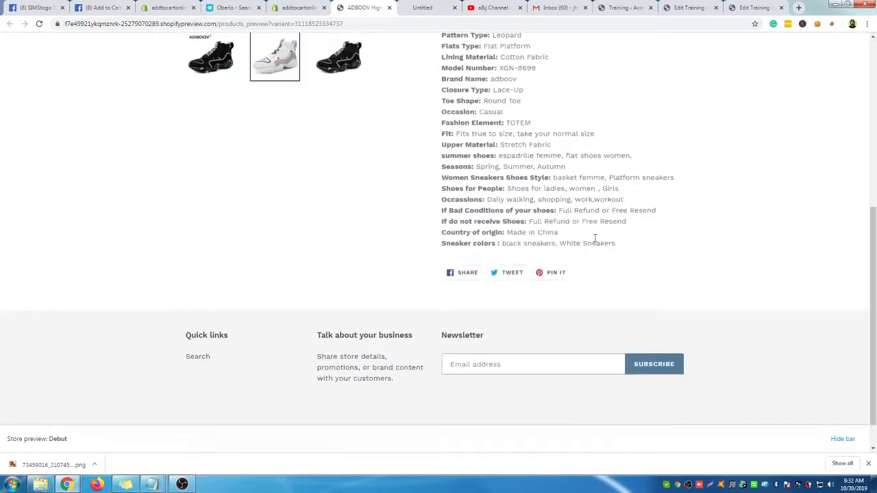
{"action": "scroll", "coordinate": [575, 256], "scroll_direction": "up", "scroll_amount": 10}
{"action": "left_click", "coordinate": [598, 222]}
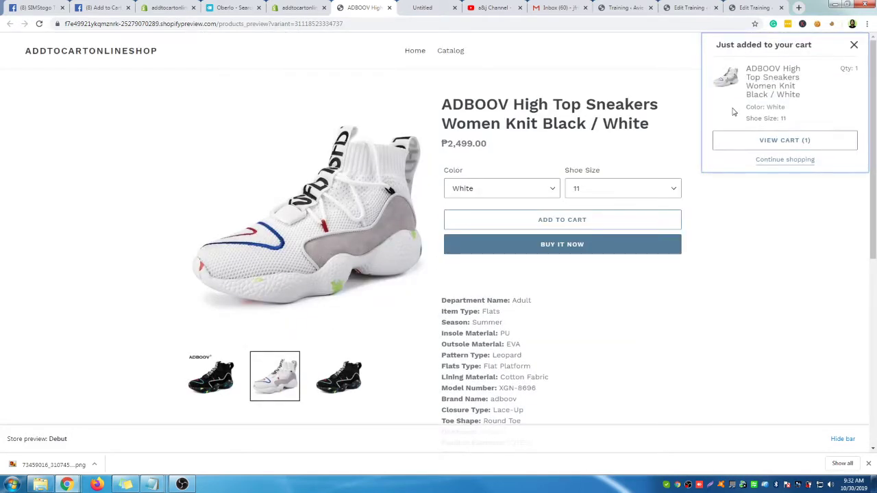
{"action": "left_click", "coordinate": [783, 141]}
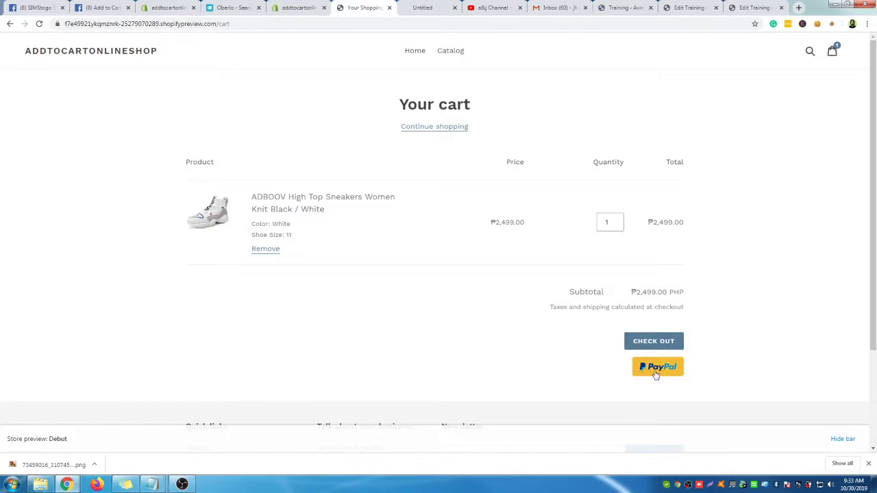
{"action": "scroll", "coordinate": [597, 361], "scroll_direction": "down", "scroll_amount": 2}
{"action": "scroll", "coordinate": [568, 229], "scroll_direction": "up", "scroll_amount": 2}
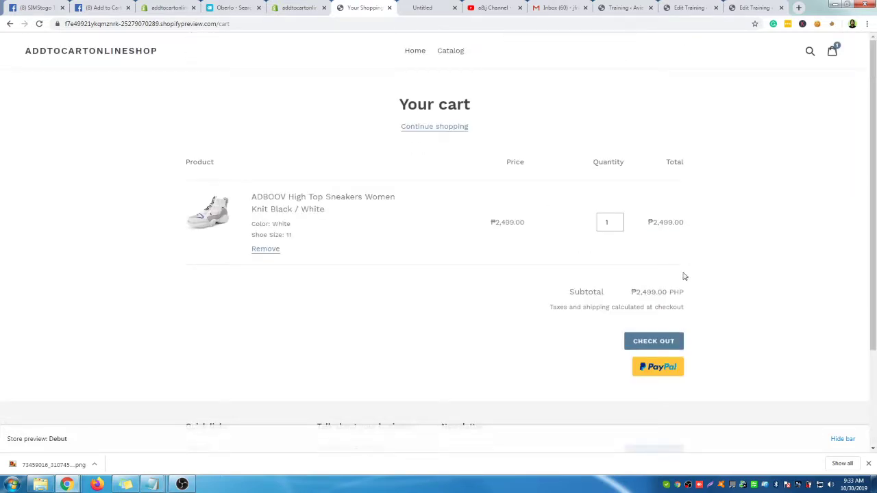
Return to the store home page and scroll through it to check the ADBOOV sneakers under Featured Collection
{"action": "left_click", "coordinate": [419, 54]}
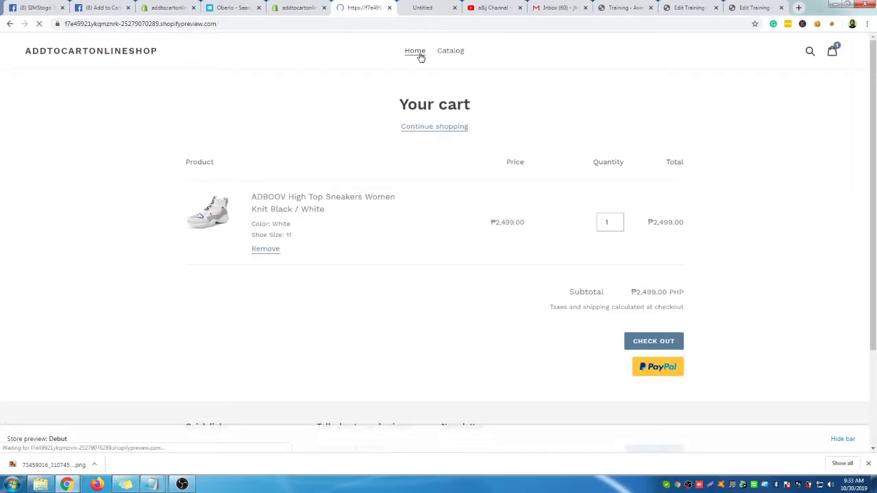
{"action": "scroll", "coordinate": [493, 203], "scroll_direction": "down", "scroll_amount": 3}
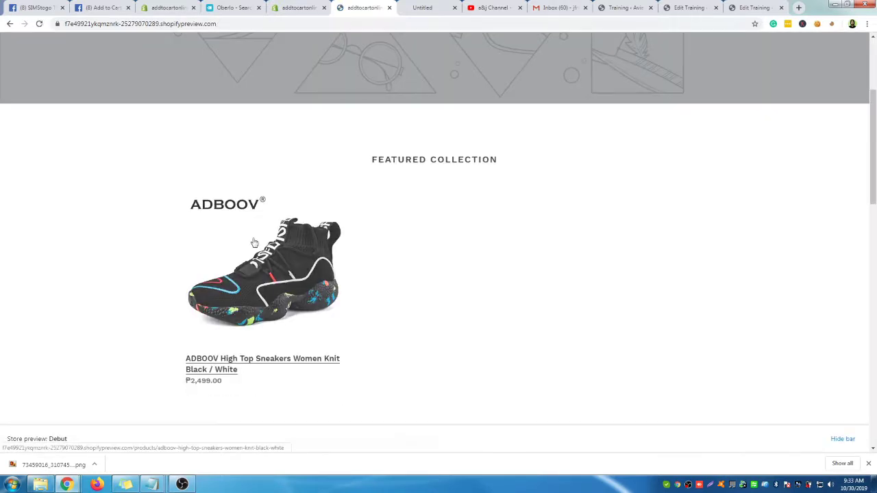
{"action": "scroll", "coordinate": [489, 258], "scroll_direction": "down", "scroll_amount": 2}
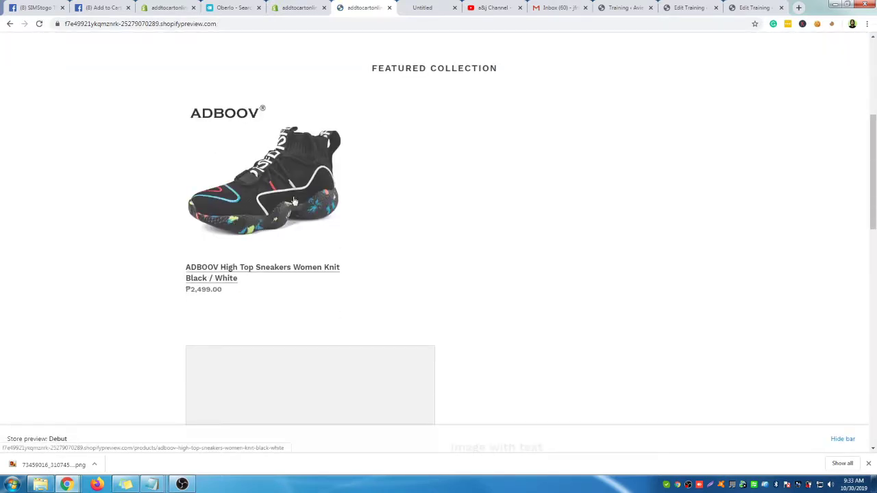
{"action": "scroll", "coordinate": [324, 322], "scroll_direction": "down", "scroll_amount": 6}
{"action": "scroll", "coordinate": [324, 303], "scroll_direction": "down", "scroll_amount": 4}
{"action": "scroll", "coordinate": [609, 290], "scroll_direction": "up", "scroll_amount": 15}
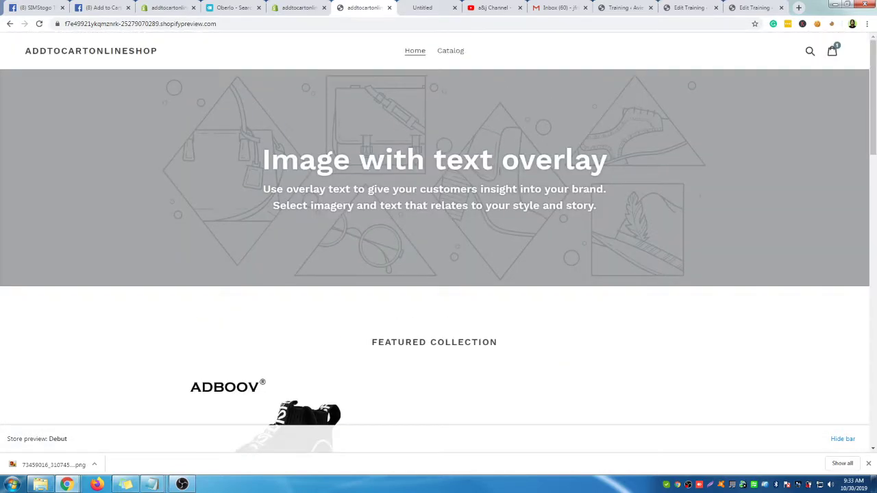
{"action": "scroll", "coordinate": [581, 344], "scroll_direction": "down", "scroll_amount": 1}
{"action": "scroll", "coordinate": [580, 345], "scroll_direction": "up", "scroll_amount": 1}
Close the ADBOOV sneaker product admin tab and the store preview tab
{"action": "left_click", "coordinate": [299, 8]}
{"action": "scroll", "coordinate": [159, 153], "scroll_direction": "down", "scroll_amount": 5}
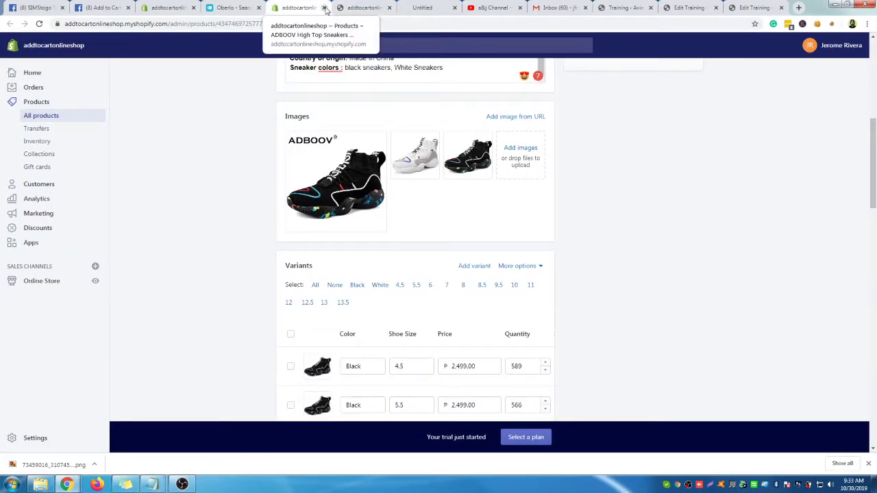
{"action": "left_click", "coordinate": [325, 7]}
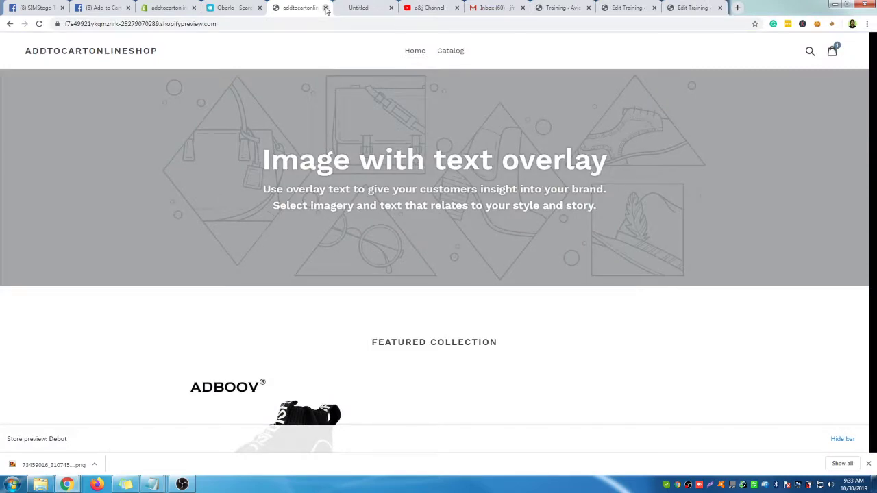
{"action": "left_click", "coordinate": [325, 7]}
Back in Oberlo search, copy the white sneakers' 7.26 price and add them to the import list
{"action": "left_click", "coordinate": [231, 8]}
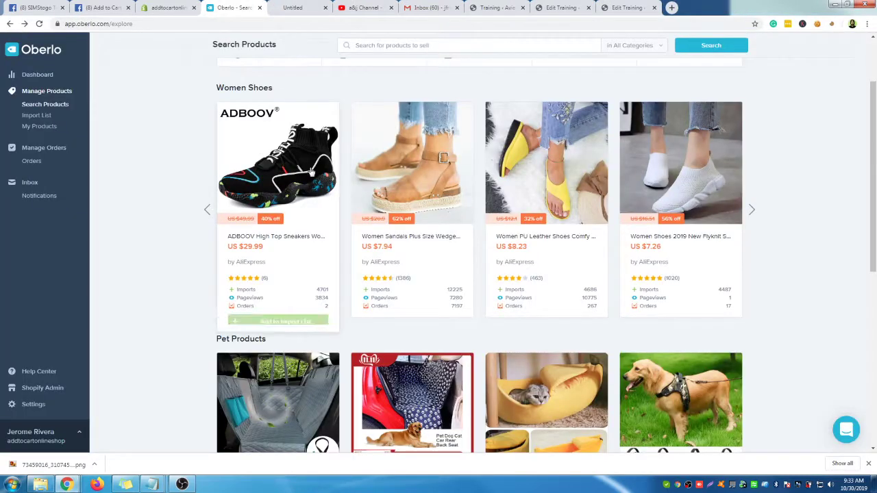
{"action": "scroll", "coordinate": [786, 263], "scroll_direction": "down", "scroll_amount": 3}
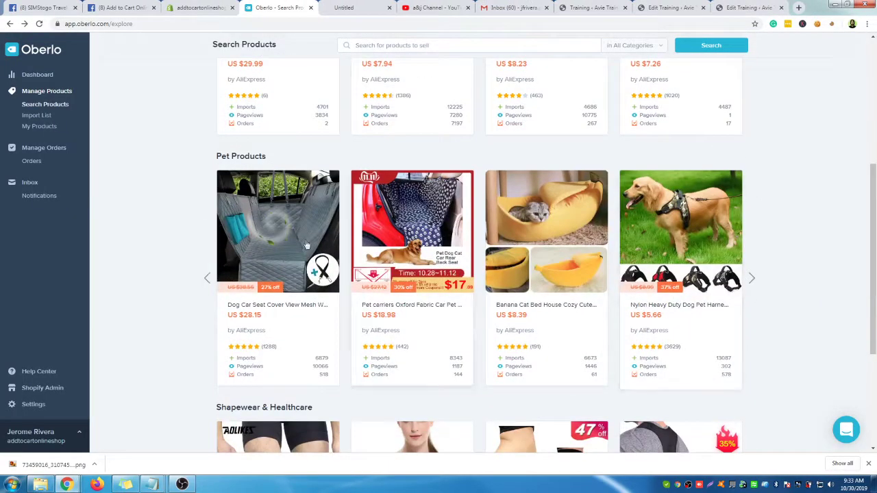
{"action": "scroll", "coordinate": [810, 270], "scroll_direction": "up", "scroll_amount": 3}
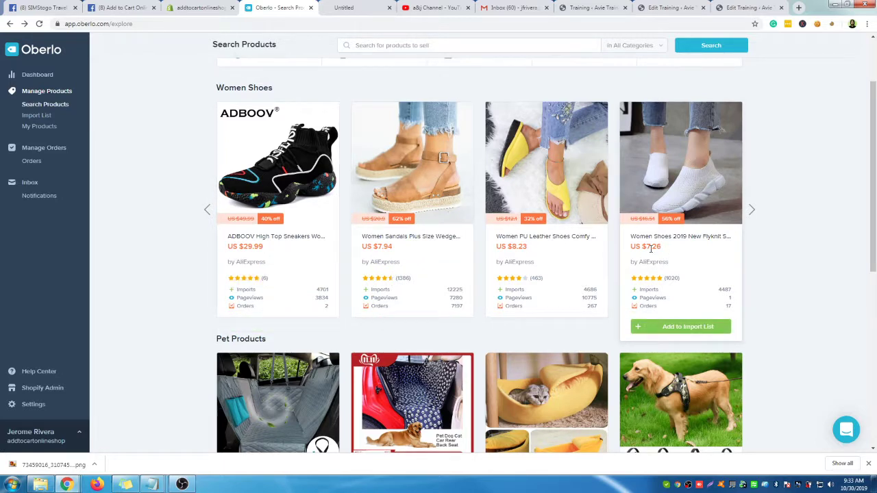
{"action": "left_click_drag", "start_coordinate": [655, 247], "coordinate": [662, 246]}
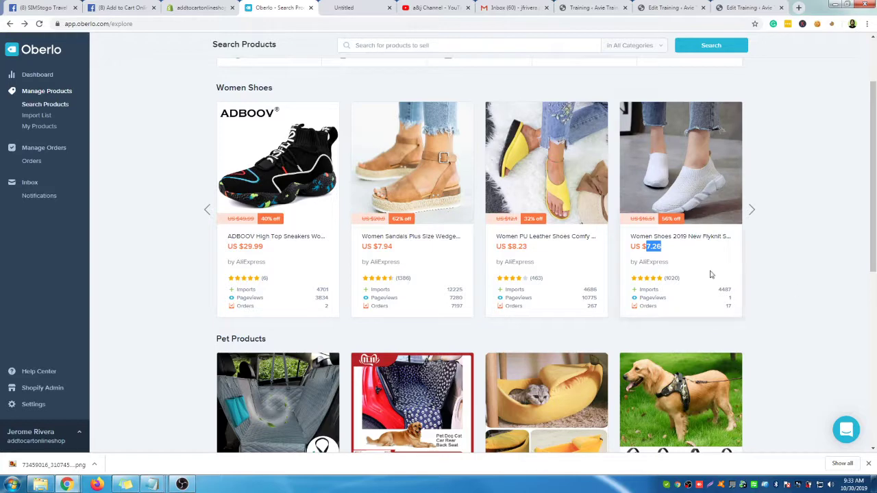
{"action": "left_click", "coordinate": [694, 328]}
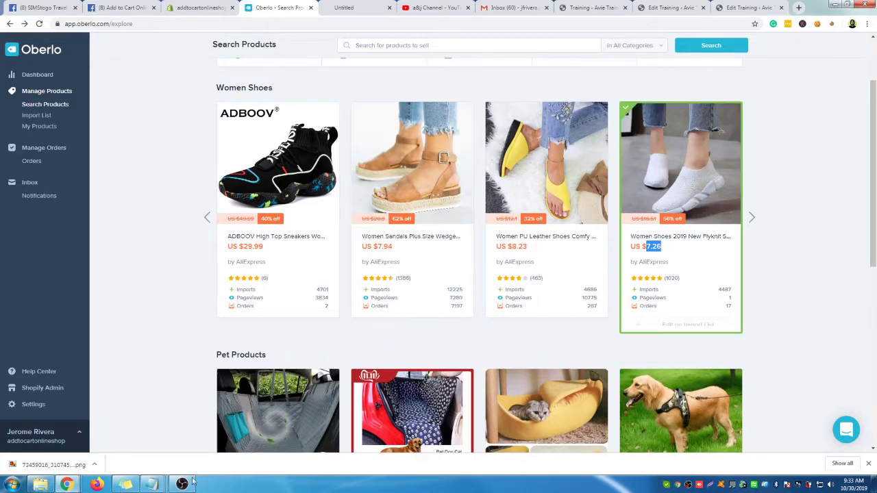
Use Calculator to multiply 7.26 by 51, giving 370.26, then close it
{"action": "key", "text": "super+r"}
{"action": "key", "text": "Return"}
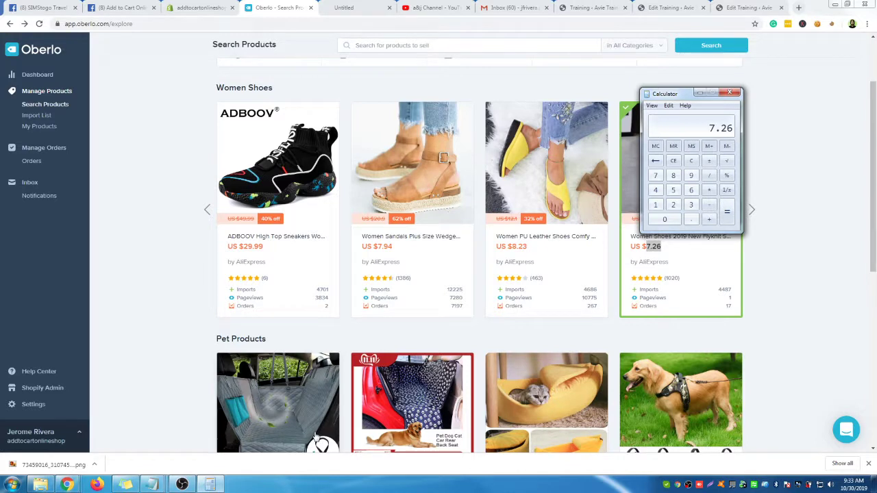
{"action": "type", "text": "1"}
{"action": "key", "text": "Return"}
{"action": "left_click", "coordinate": [731, 92]}
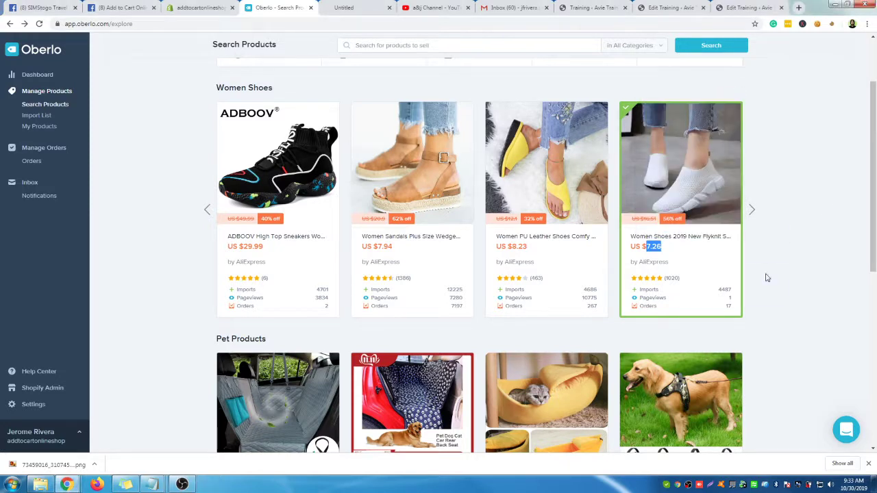
Shorten the white sneakers' title to 'Women Shoes 2019 New Flyknit Sneakers Flats Krasovki' in the import list
{"action": "left_click", "coordinate": [680, 332]}
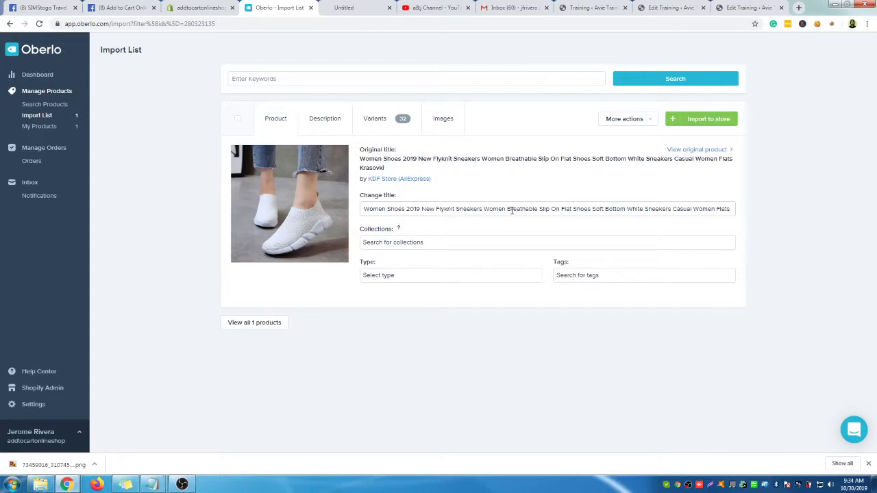
{"action": "left_click_drag", "start_coordinate": [483, 209], "coordinate": [692, 210]}
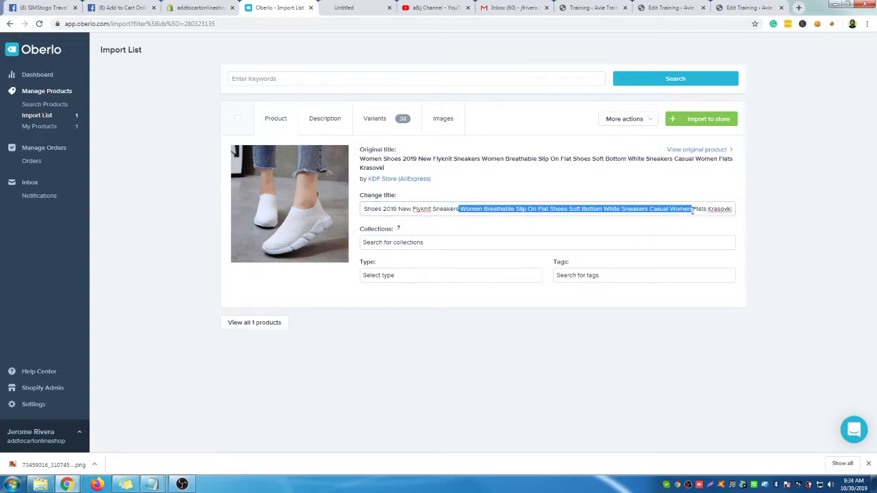
{"action": "key", "text": "BackSpace"}
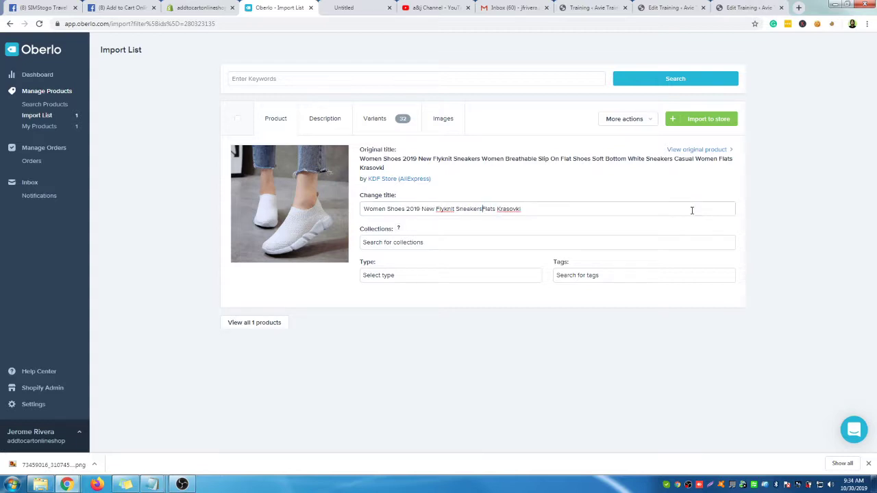
Assign the product to the Home page collection and import it into the Shopify store
{"action": "left_click", "coordinate": [433, 245]}
{"action": "left_click", "coordinate": [405, 262]}
{"action": "left_click", "coordinate": [499, 343]}
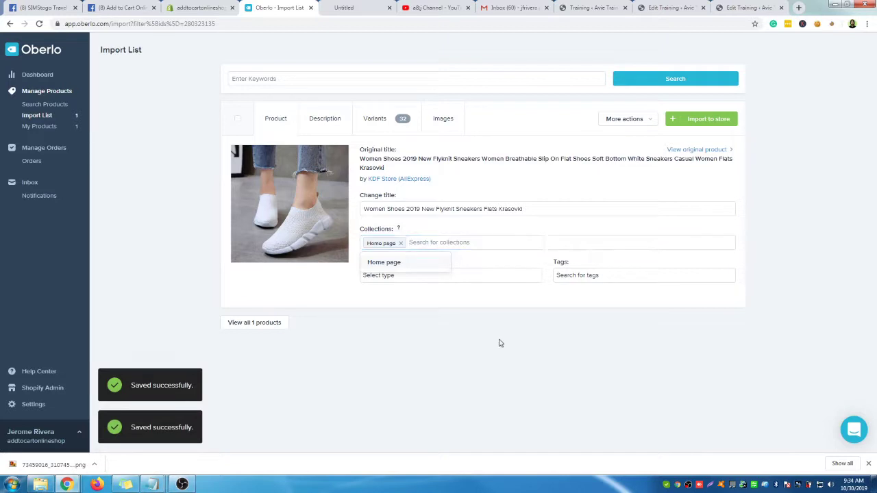
{"action": "left_click", "coordinate": [710, 121]}
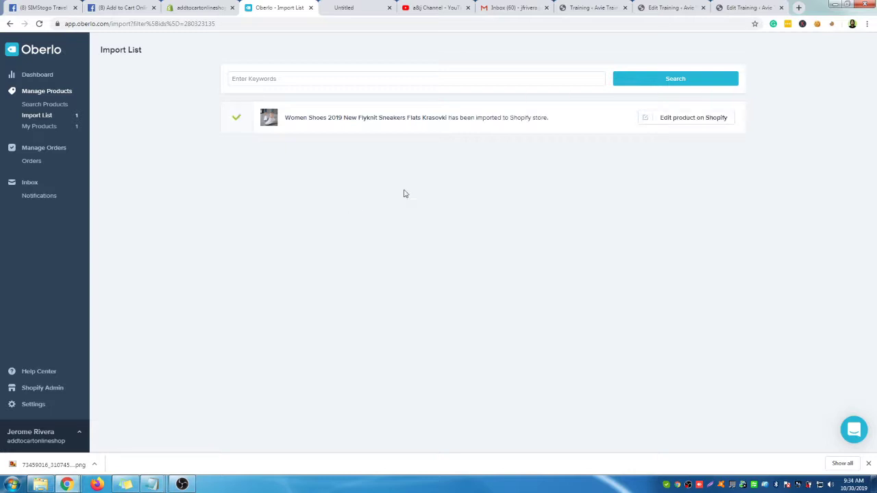
Open the imported Flyknit sneakers in Shopify admin and price the Black variants at 849
{"action": "left_click", "coordinate": [684, 120]}
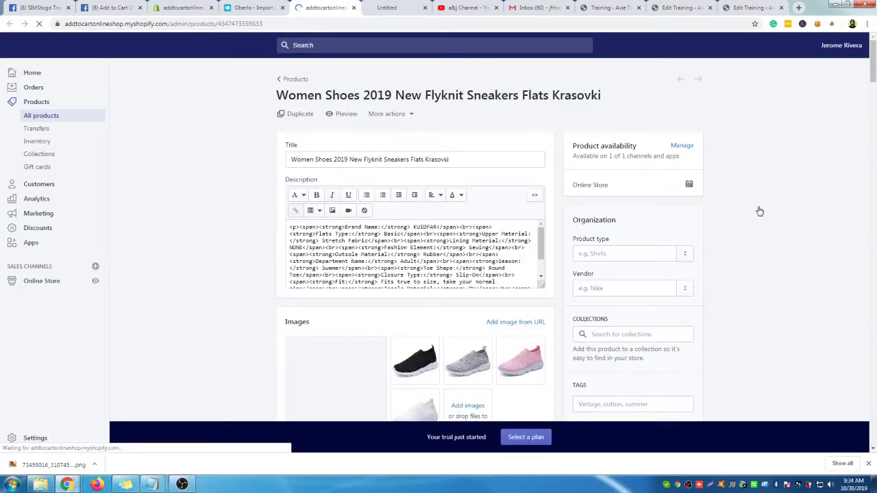
{"action": "scroll", "coordinate": [749, 180], "scroll_direction": "down", "scroll_amount": 6}
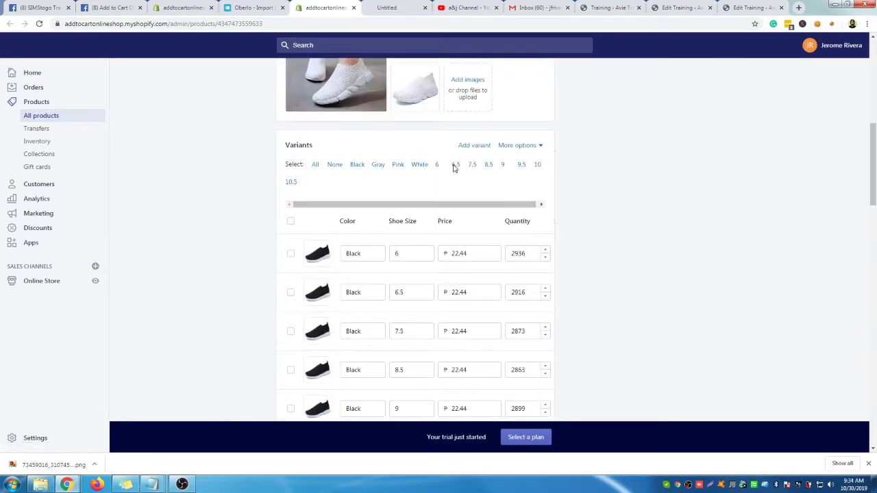
{"action": "left_click", "coordinate": [480, 256]}
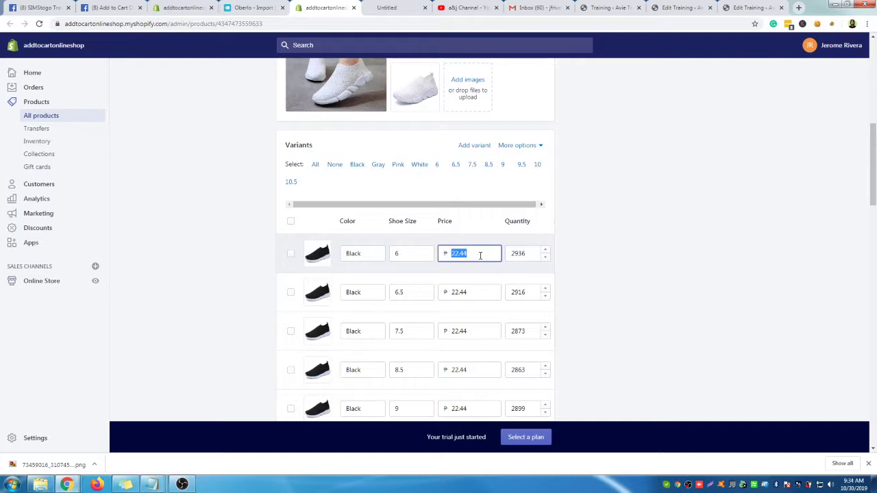
{"action": "type", "text": "849"}
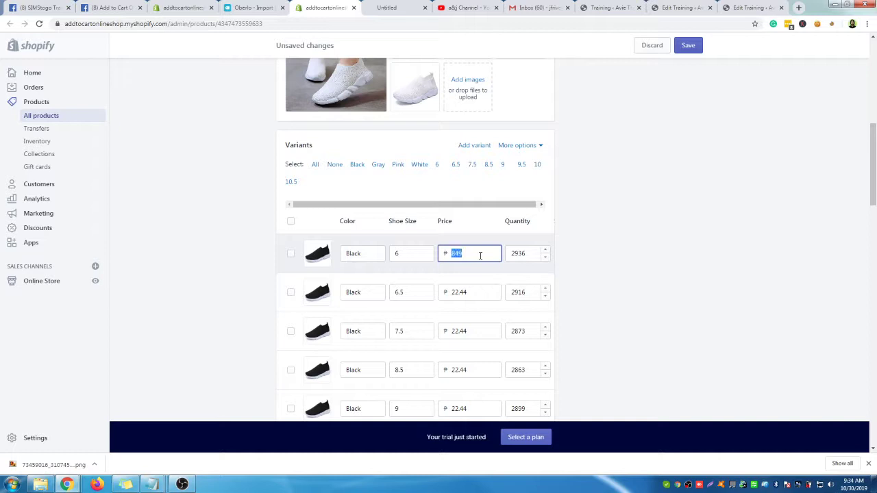
{"action": "left_click", "coordinate": [485, 295]}
{"action": "type", "text": "849"}
{"action": "left_click", "coordinate": [479, 332]}
{"action": "type", "text": "849"}
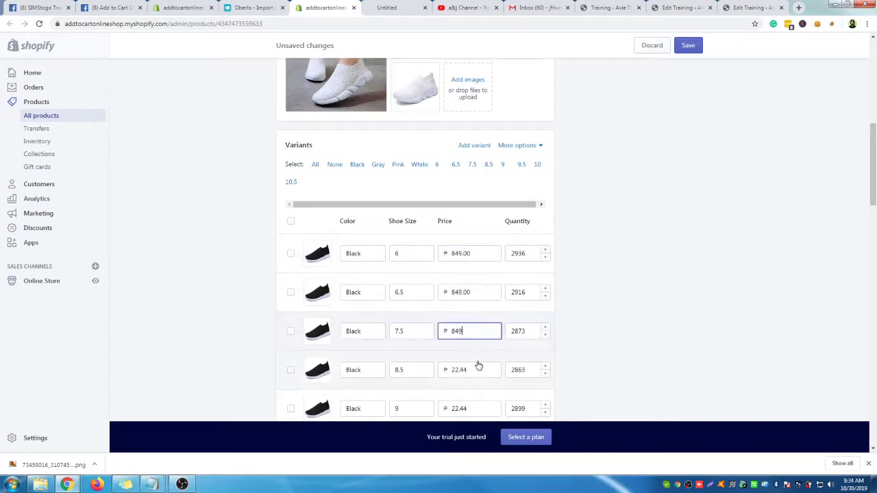
{"action": "left_click", "coordinate": [477, 369]}
{"action": "type", "text": "849"}
{"action": "scroll", "coordinate": [617, 347], "scroll_direction": "down", "scroll_amount": 2}
{"action": "left_click", "coordinate": [483, 272]}
{"action": "type", "text": "849"}
{"action": "left_click", "coordinate": [480, 312]}
{"action": "type", "text": "849"}
{"action": "left_click", "coordinate": [473, 351]}
{"action": "type", "text": "849"}
{"action": "left_click", "coordinate": [472, 386]}
{"action": "scroll", "coordinate": [606, 367], "scroll_direction": "down", "scroll_amount": 2}
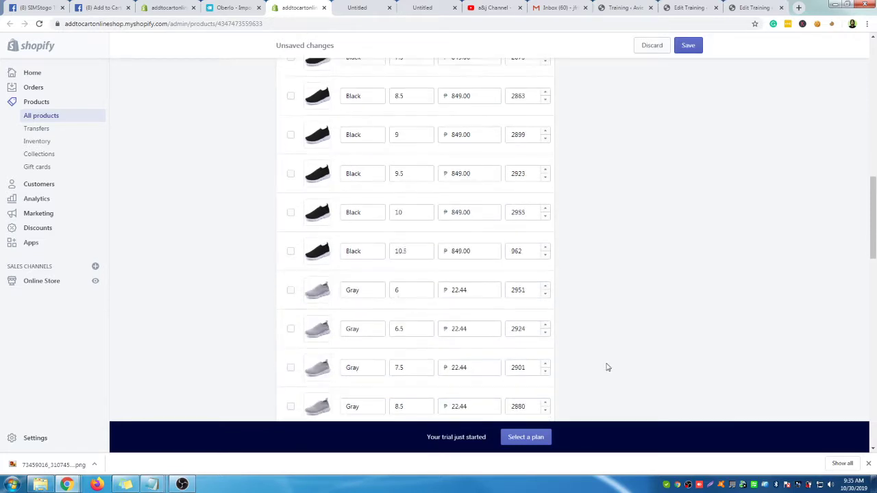
Set every Gray variant price, sizes 6 through 10.5, to 849
{"action": "left_click", "coordinate": [482, 288]}
{"action": "type", "text": "849"}
{"action": "left_click", "coordinate": [479, 328]}
{"action": "type", "text": "849"}
{"action": "left_click", "coordinate": [476, 368]}
{"action": "type", "text": "849"}
{"action": "left_click", "coordinate": [471, 407]}
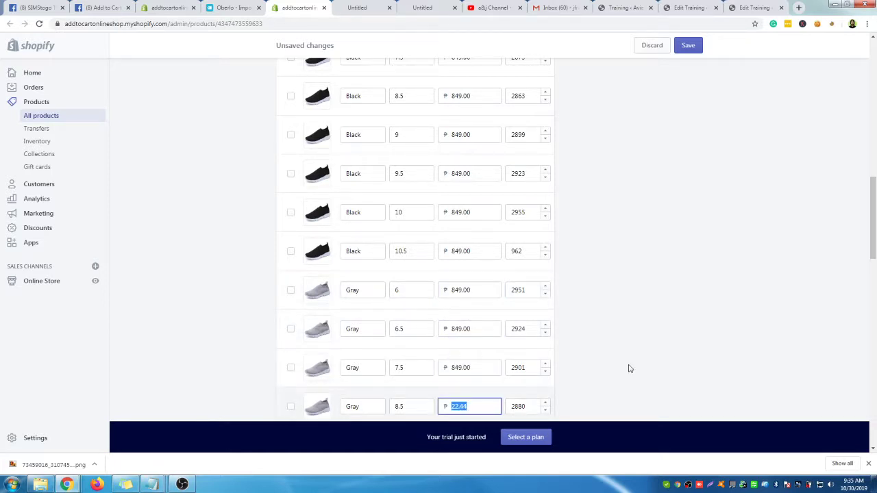
{"action": "type", "text": "849"}
{"action": "scroll", "coordinate": [627, 368], "scroll_direction": "down", "scroll_amount": 3}
{"action": "left_click", "coordinate": [485, 261]}
{"action": "type", "text": "849"}
{"action": "left_click", "coordinate": [483, 299]}
{"action": "type", "text": "849"}
{"action": "left_click", "coordinate": [484, 338]}
{"action": "type", "text": "849"}
{"action": "left_click", "coordinate": [484, 378]}
{"action": "type", "text": "849"}
Set every Pink variant price, sizes 6 through 10.5, to 849
{"action": "scroll", "coordinate": [580, 354], "scroll_direction": "down", "scroll_amount": 2}
{"action": "left_click", "coordinate": [488, 286]}
{"action": "type", "text": "849"}
{"action": "left_click", "coordinate": [482, 320]}
{"action": "type", "text": "849"}
{"action": "left_click", "coordinate": [476, 358]}
{"action": "type", "text": "849"}
{"action": "left_click", "coordinate": [475, 397]}
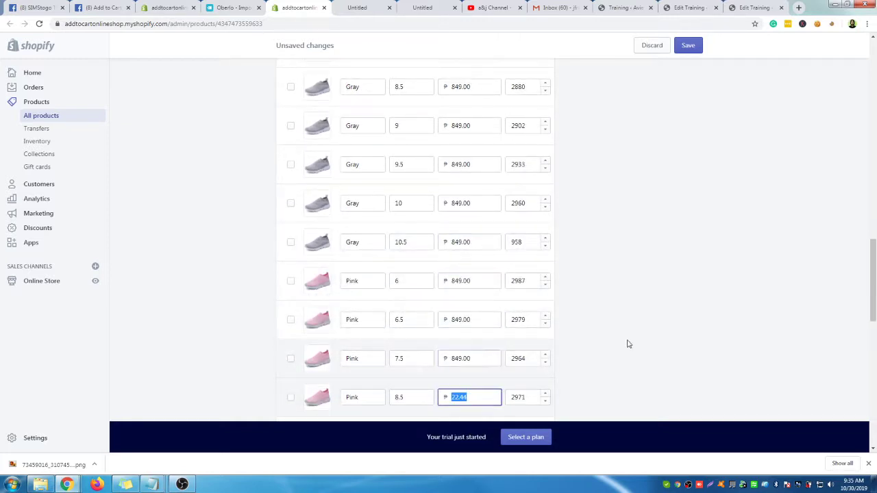
{"action": "type", "text": "849"}
{"action": "scroll", "coordinate": [616, 335], "scroll_direction": "down", "scroll_amount": 3}
{"action": "left_click", "coordinate": [481, 255]}
{"action": "type", "text": "849"}
{"action": "left_click", "coordinate": [483, 298]}
{"action": "type", "text": "849"}
{"action": "left_click", "coordinate": [482, 329]}
{"action": "type", "text": "849"}
{"action": "left_click", "coordinate": [478, 368]}
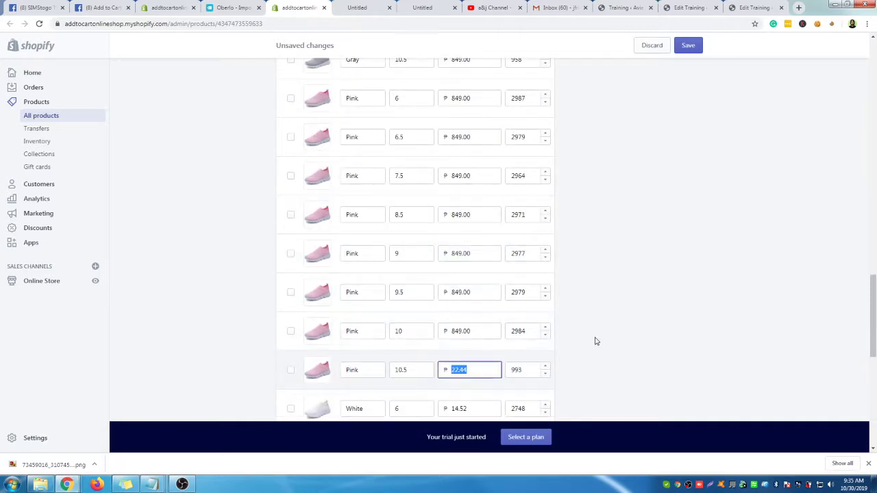
{"action": "type", "text": "849"}
Set every White variant price, sizes 6 through 10.5, to 849 and save the product
{"action": "scroll", "coordinate": [595, 341], "scroll_direction": "down", "scroll_amount": 2}
{"action": "left_click", "coordinate": [483, 271]}
{"action": "type", "text": "849"}
{"action": "left_click", "coordinate": [480, 310]}
{"action": "type", "text": "849"}
{"action": "left_click", "coordinate": [480, 348]}
{"action": "type", "text": "849"}
{"action": "left_click", "coordinate": [484, 388]}
{"action": "type", "text": "849"}
{"action": "scroll", "coordinate": [656, 349], "scroll_direction": "down", "scroll_amount": 3}
{"action": "left_click", "coordinate": [471, 199]}
{"action": "type", "text": "849"}
{"action": "left_click", "coordinate": [473, 237]}
{"action": "type", "text": "849"}
{"action": "left_click", "coordinate": [474, 278]}
{"action": "type", "text": "849"}
{"action": "left_click", "coordinate": [473, 315]}
{"action": "type", "text": "849"}
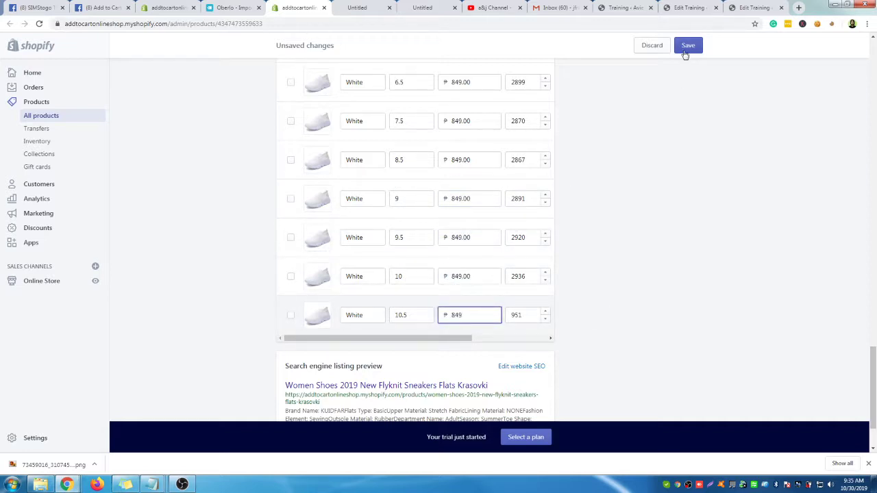
{"action": "left_click", "coordinate": [685, 48]}
{"action": "scroll", "coordinate": [646, 112], "scroll_direction": "up", "scroll_amount": 14}
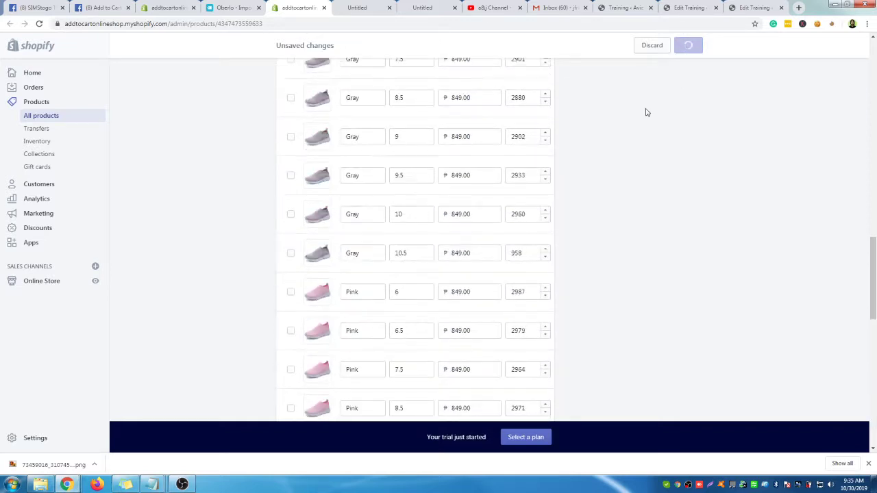
{"action": "scroll", "coordinate": [645, 113], "scroll_direction": "up", "scroll_amount": 15}
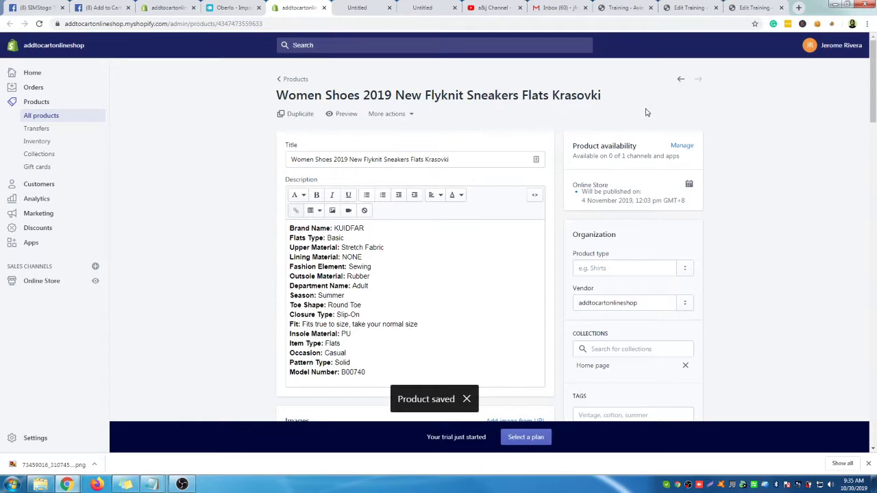
Preview the product in the storefront, close both empty Untitled tabs, and view the white shoe photo
{"action": "left_click", "coordinate": [343, 114]}
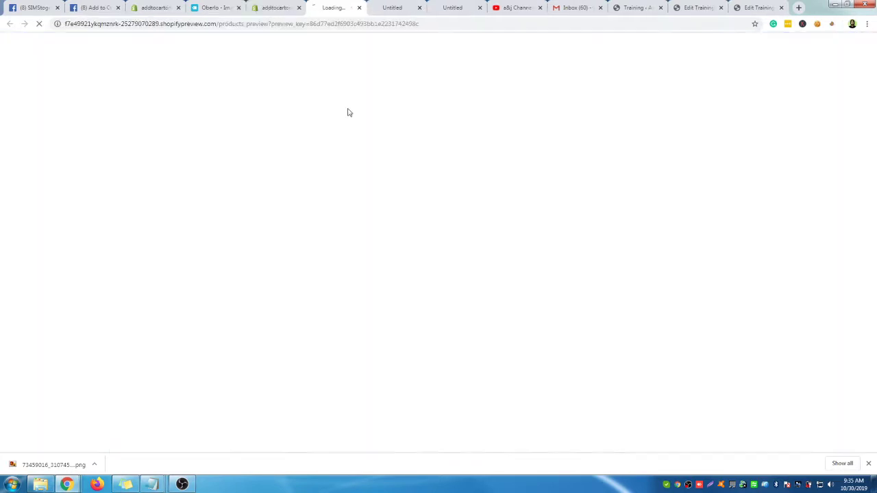
{"action": "left_click", "coordinate": [420, 8]}
{"action": "left_click", "coordinate": [421, 8]}
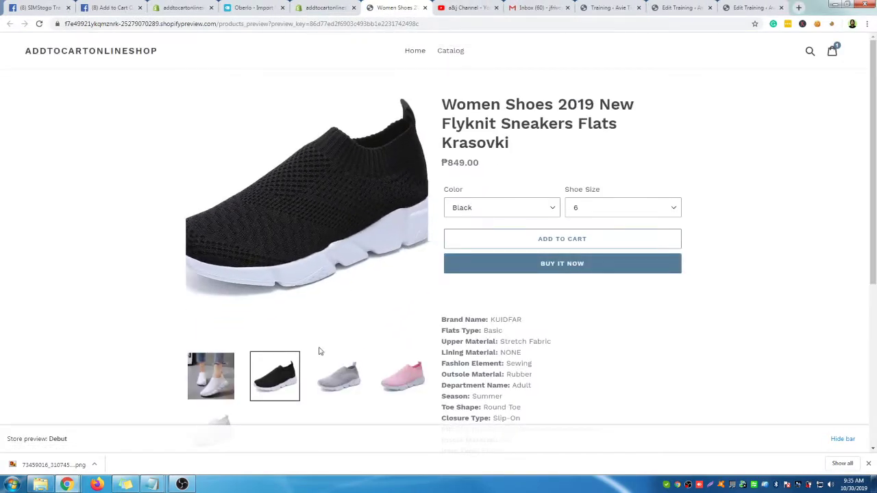
{"action": "left_click", "coordinate": [231, 381]}
{"action": "scroll", "coordinate": [646, 176], "scroll_direction": "down", "scroll_amount": 1}
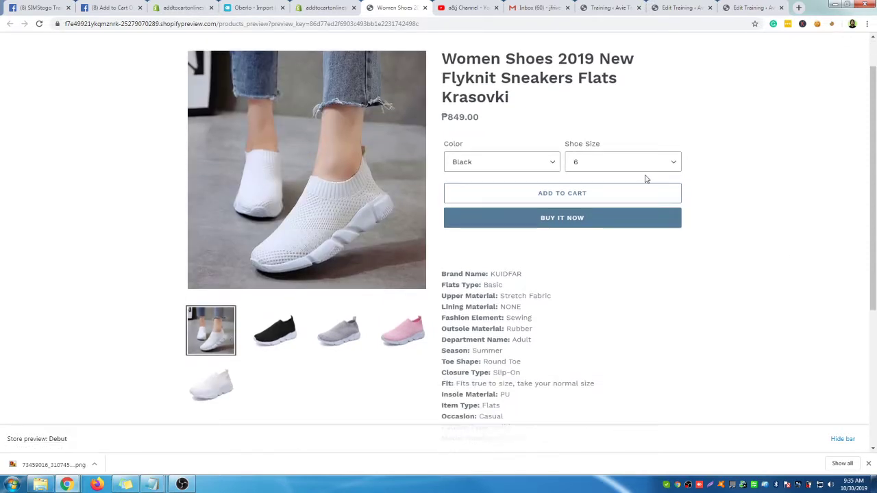
{"action": "scroll", "coordinate": [754, 225], "scroll_direction": "down", "scroll_amount": 3}
{"action": "scroll", "coordinate": [754, 226], "scroll_direction": "up", "scroll_amount": 4}
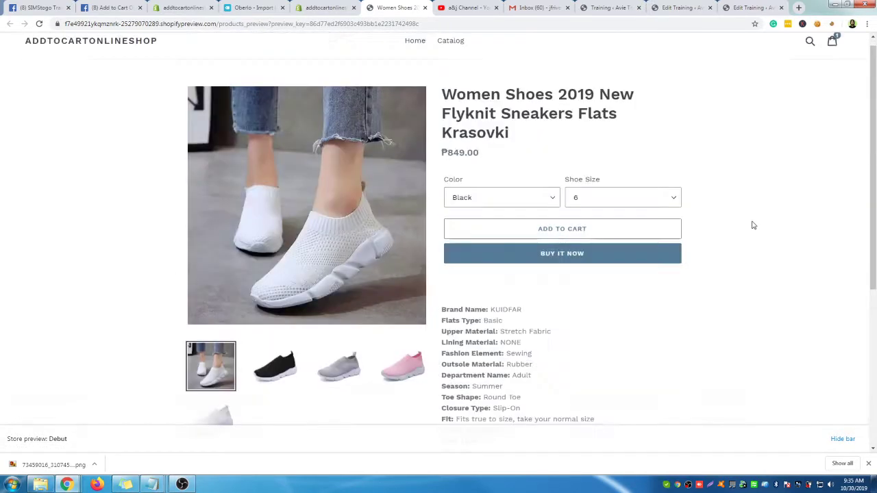
Check both sneakers under Featured Collection on the preview home page, then close it and return to Oberlo
{"action": "left_click", "coordinate": [416, 52]}
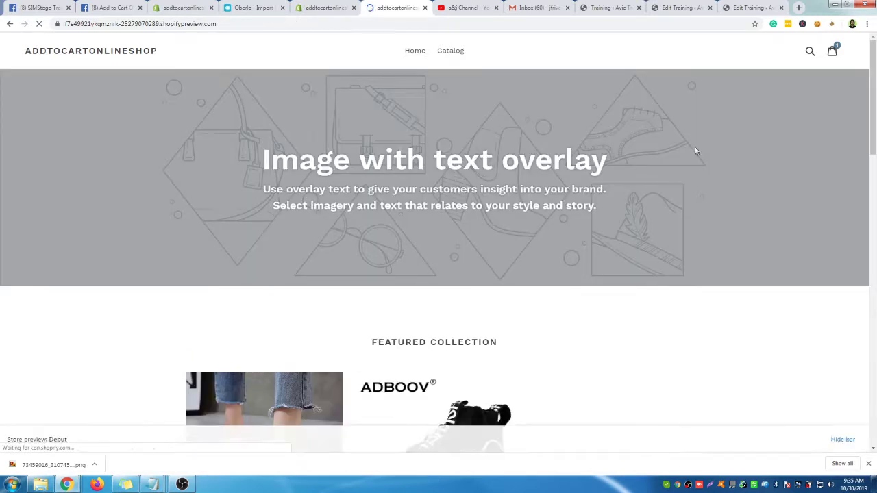
{"action": "scroll", "coordinate": [688, 161], "scroll_direction": "down", "scroll_amount": 2}
{"action": "scroll", "coordinate": [290, 267], "scroll_direction": "down", "scroll_amount": 2}
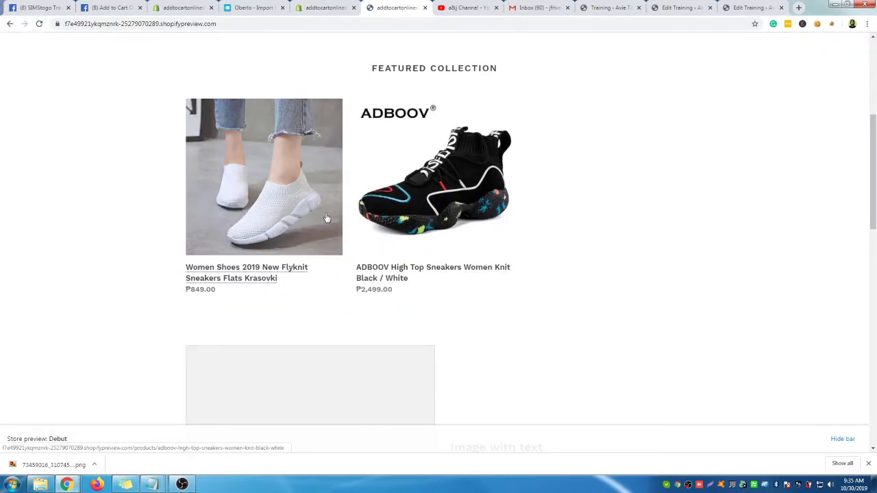
{"action": "scroll", "coordinate": [342, 160], "scroll_direction": "up", "scroll_amount": 4}
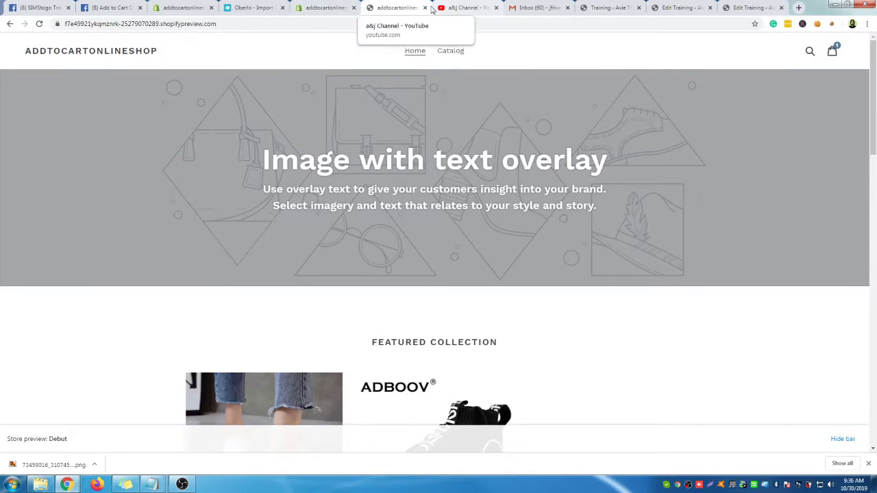
{"action": "left_click", "coordinate": [425, 8]}
{"action": "left_click", "coordinate": [329, 10]}
{"action": "left_click", "coordinate": [254, 7]}
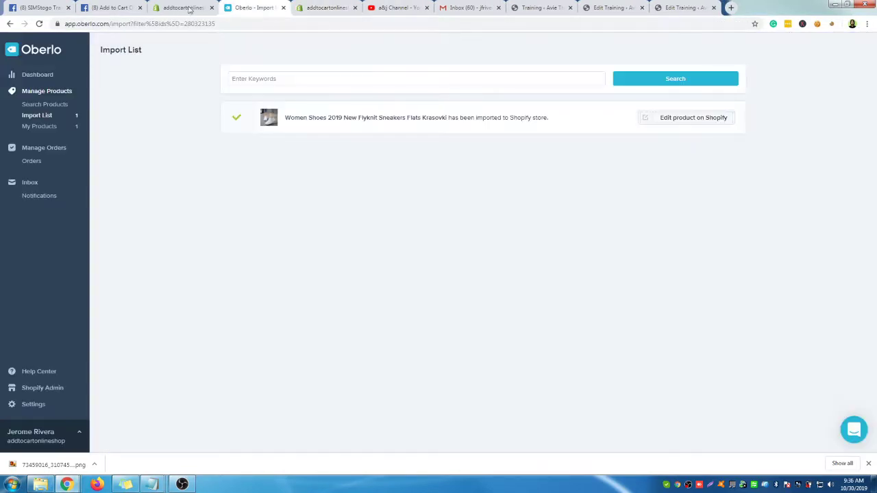
In Online Store > Themes, review the Debut and Supply actions menus and open Supply in the customizer
{"action": "left_click", "coordinate": [189, 8]}
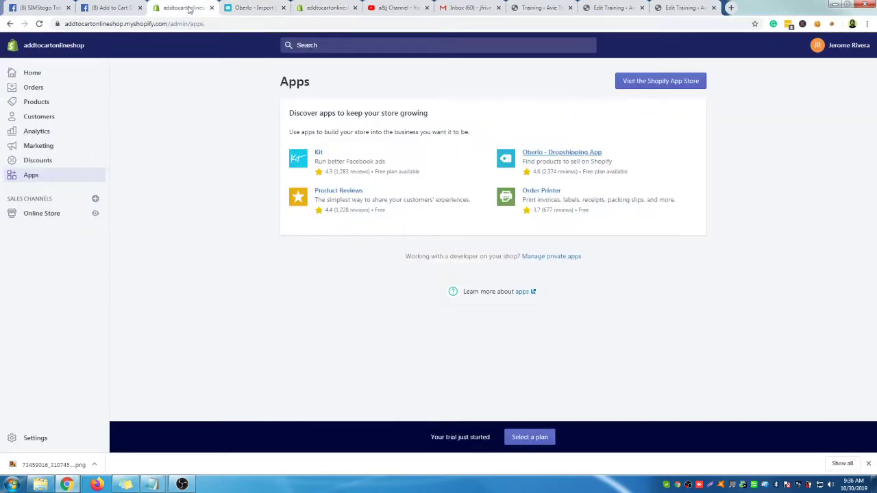
{"action": "left_click", "coordinate": [42, 213]}
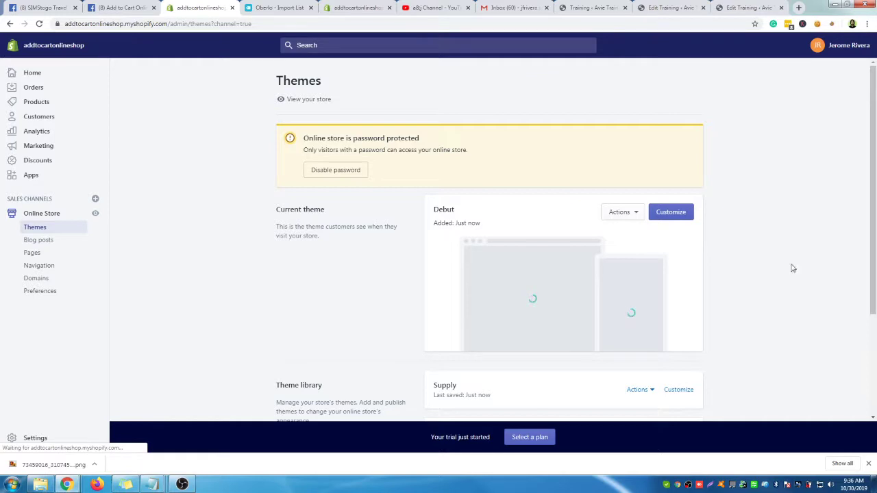
{"action": "scroll", "coordinate": [792, 269], "scroll_direction": "down", "scroll_amount": 2}
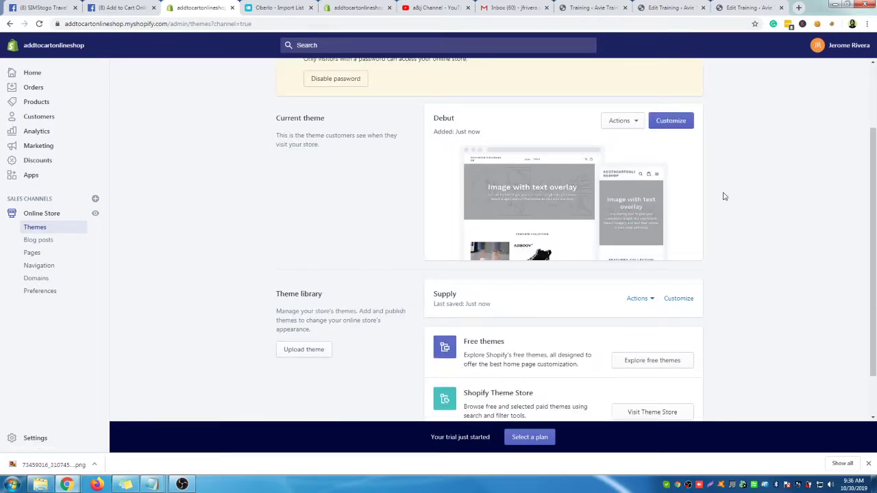
{"action": "left_click", "coordinate": [637, 122]}
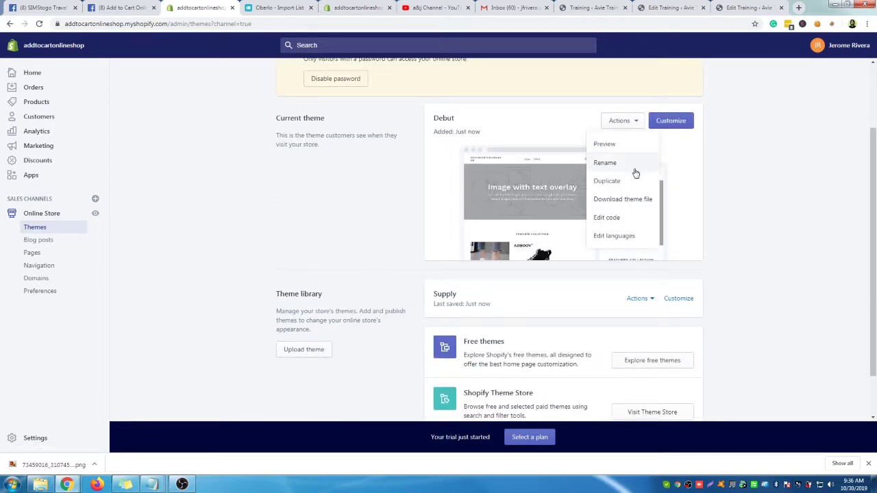
{"action": "scroll", "coordinate": [639, 198], "scroll_direction": "down", "scroll_amount": 1}
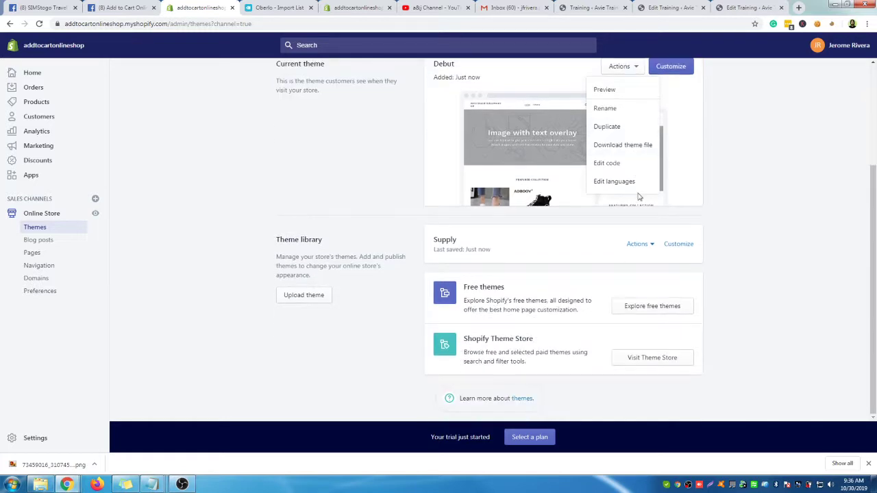
{"action": "left_click", "coordinate": [728, 218]}
{"action": "left_click", "coordinate": [647, 245]}
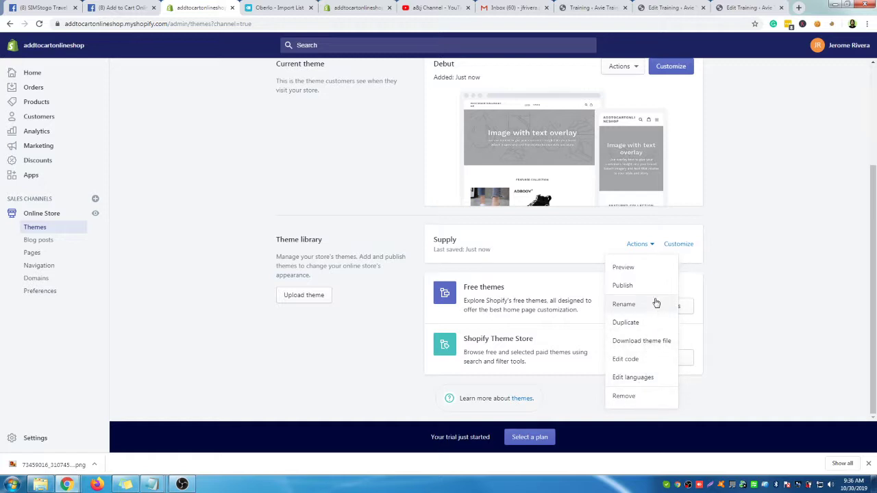
{"action": "left_click", "coordinate": [676, 244]}
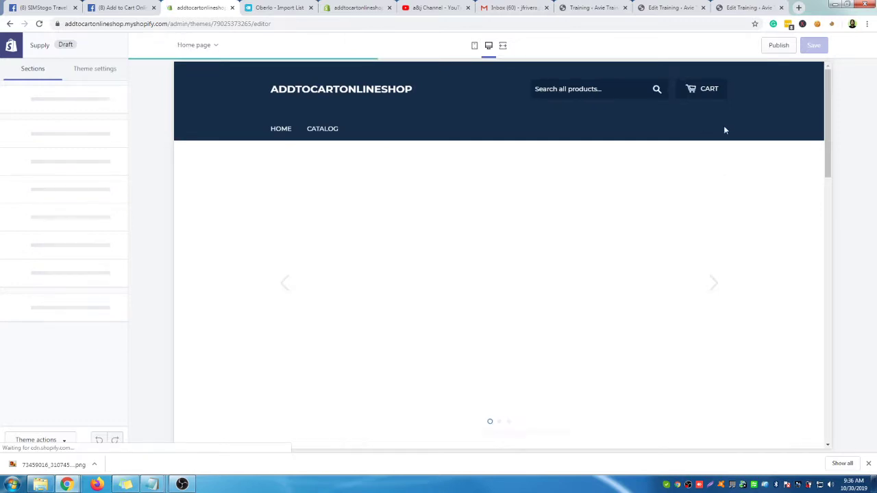
Publish the Supply theme, confirming it replaces Debut as the current theme
{"action": "left_click", "coordinate": [778, 46]}
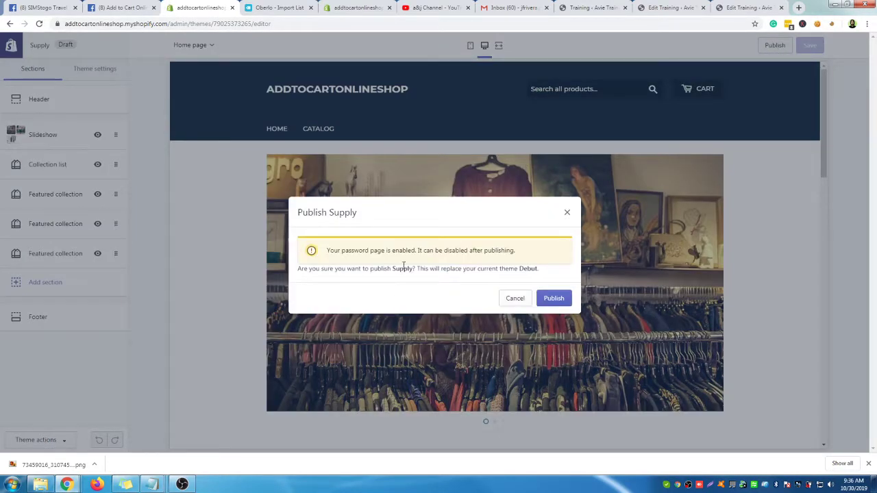
{"action": "left_click", "coordinate": [552, 300]}
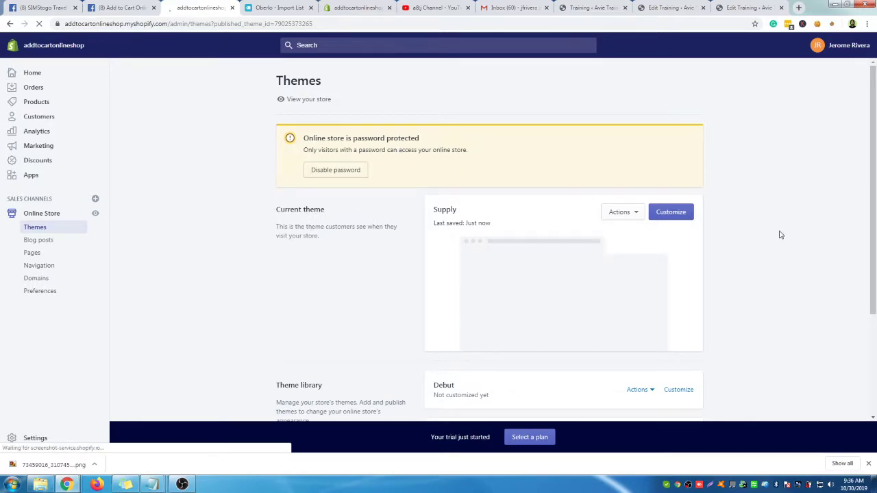
Preview the store with the Supply theme and scroll through its home page
{"action": "scroll", "coordinate": [738, 230], "scroll_direction": "down", "scroll_amount": 1}
{"action": "left_click", "coordinate": [636, 121]}
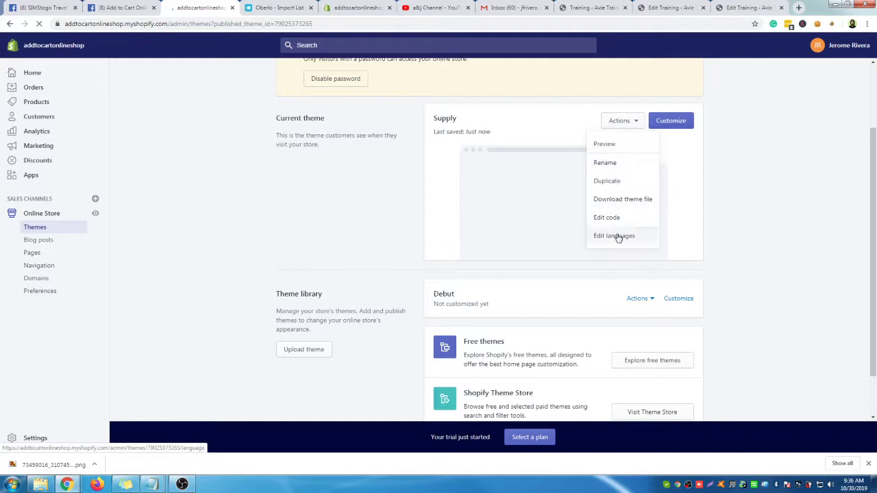
{"action": "left_click", "coordinate": [615, 148]}
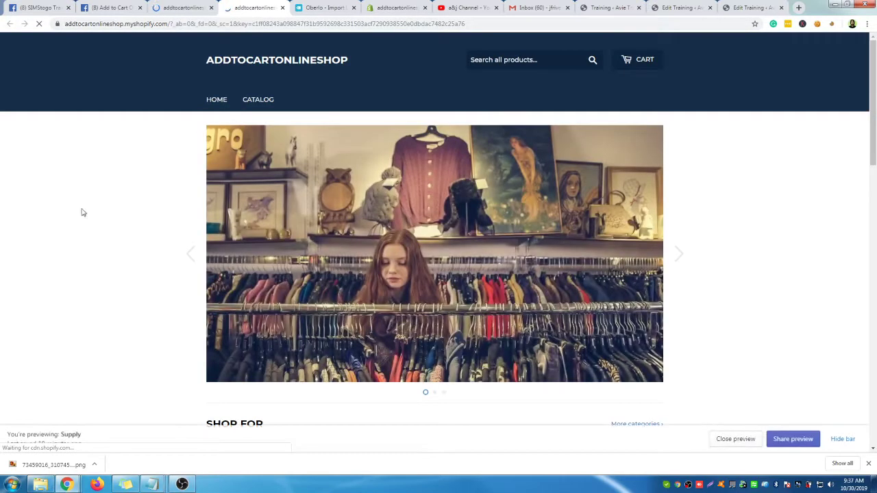
{"action": "scroll", "coordinate": [149, 166], "scroll_direction": "down", "scroll_amount": 5}
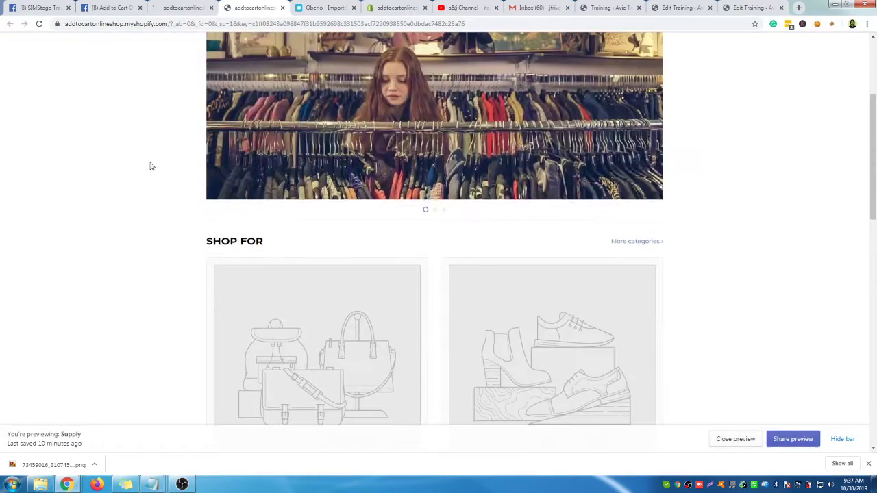
{"action": "scroll", "coordinate": [152, 166], "scroll_direction": "down", "scroll_amount": 3}
{"action": "scroll", "coordinate": [152, 166], "scroll_direction": "up", "scroll_amount": 4}
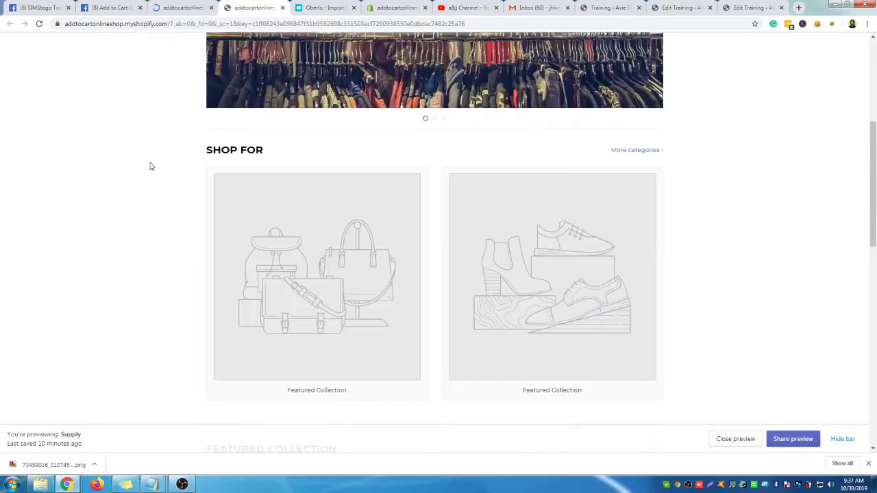
{"action": "scroll", "coordinate": [152, 166], "scroll_direction": "up", "scroll_amount": 4}
{"action": "scroll", "coordinate": [152, 165], "scroll_direction": "down", "scroll_amount": 9}
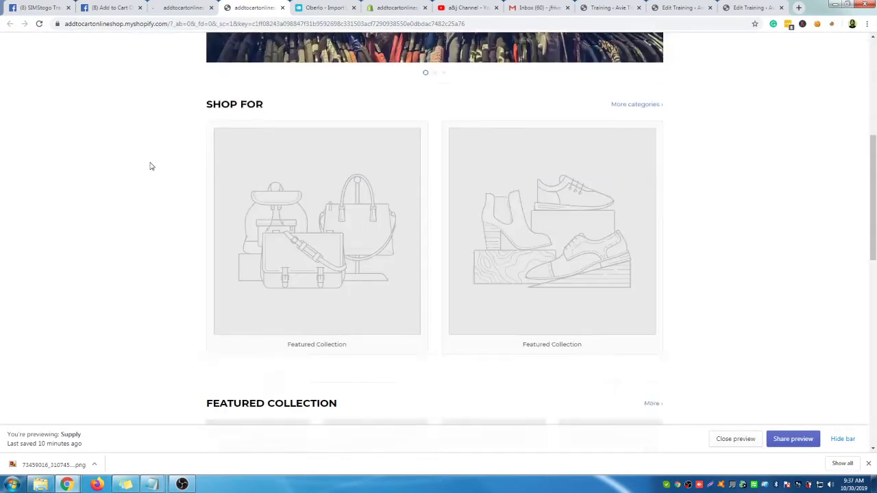
{"action": "scroll", "coordinate": [150, 166], "scroll_direction": "up", "scroll_amount": 10}
Check the storefront catalog, then bring up the admin Products list showing both sneakers
{"action": "left_click", "coordinate": [270, 101]}
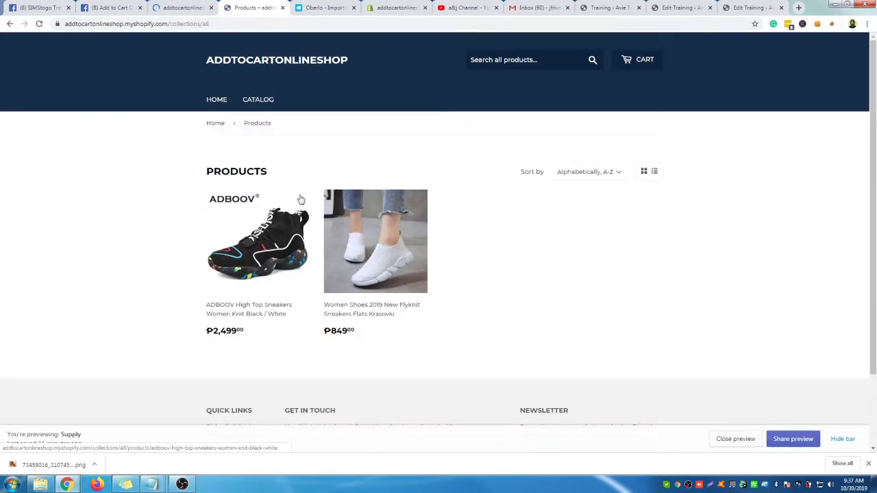
{"action": "left_click", "coordinate": [183, 13]}
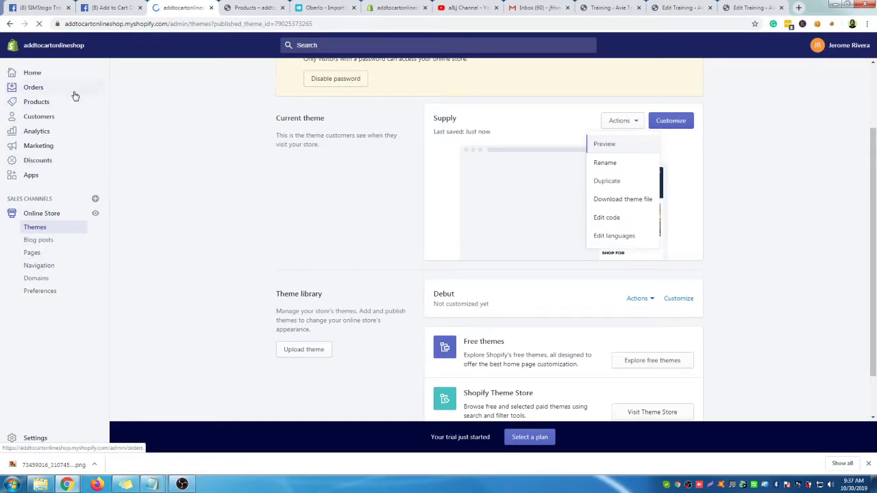
{"action": "left_click", "coordinate": [52, 104]}
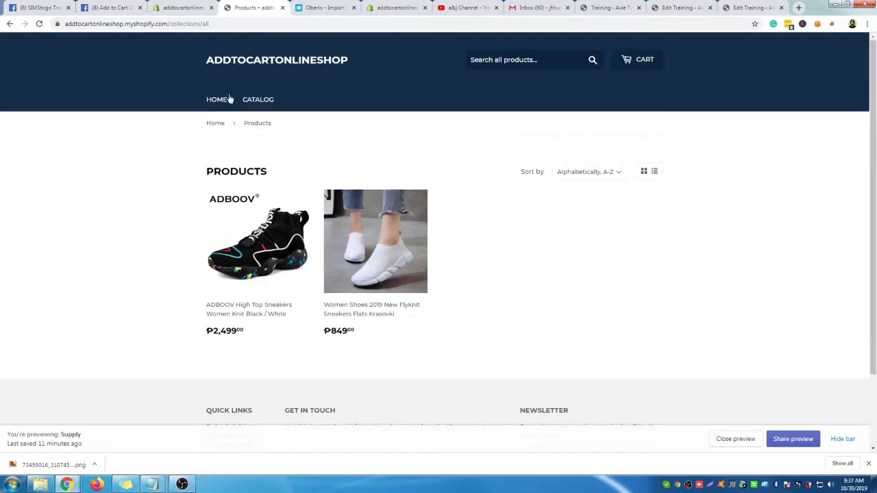
{"action": "left_click", "coordinate": [226, 99]}
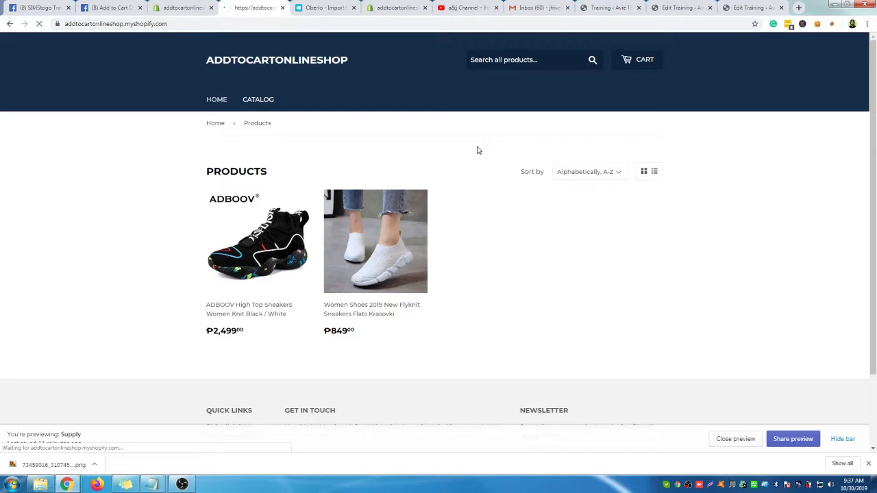
{"action": "scroll", "coordinate": [575, 198], "scroll_direction": "down", "scroll_amount": 5}
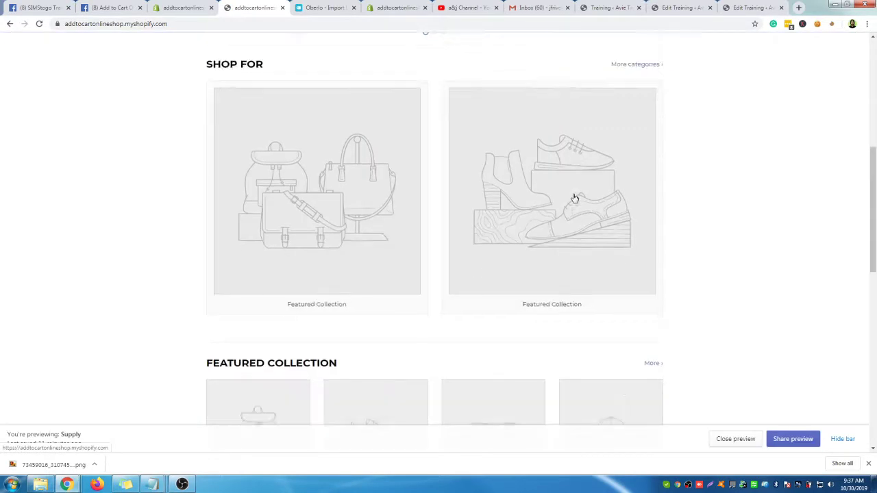
{"action": "left_click", "coordinate": [178, 11]}
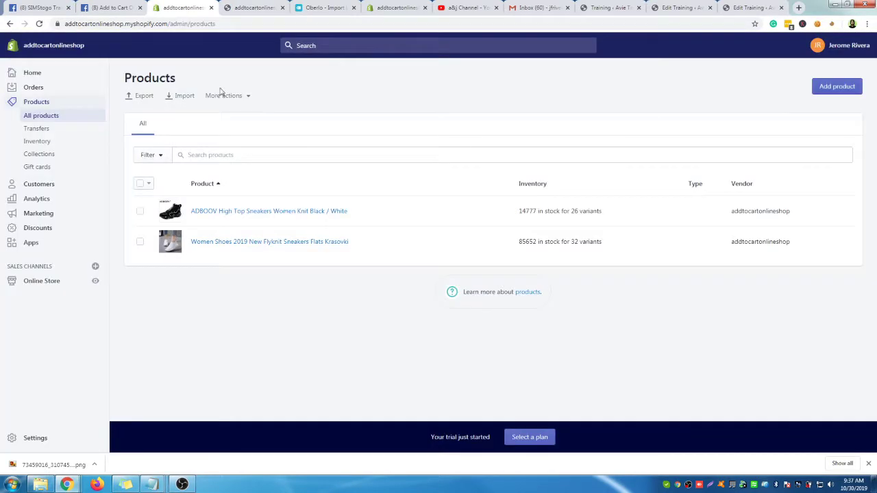
Open the ADBOOV sneakers product and toggle its Home page collection off and back on
{"action": "left_click", "coordinate": [219, 214]}
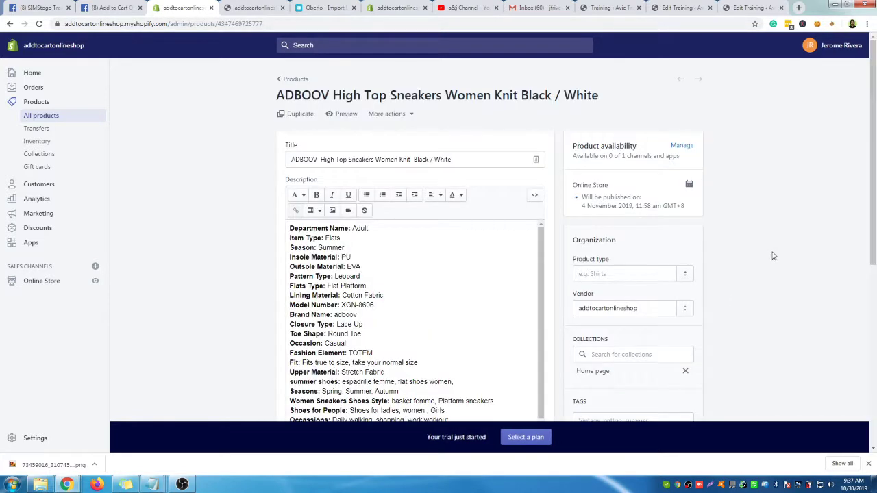
{"action": "scroll", "coordinate": [773, 256], "scroll_direction": "down", "scroll_amount": 1}
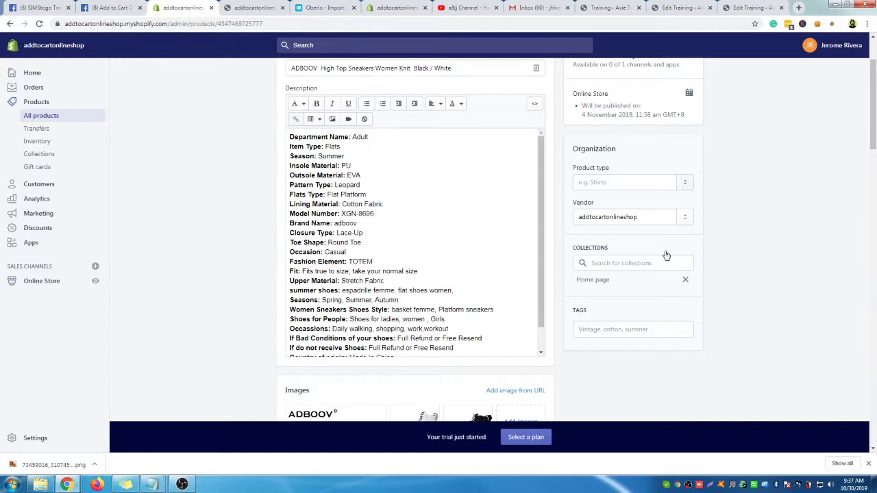
{"action": "left_click", "coordinate": [624, 263]}
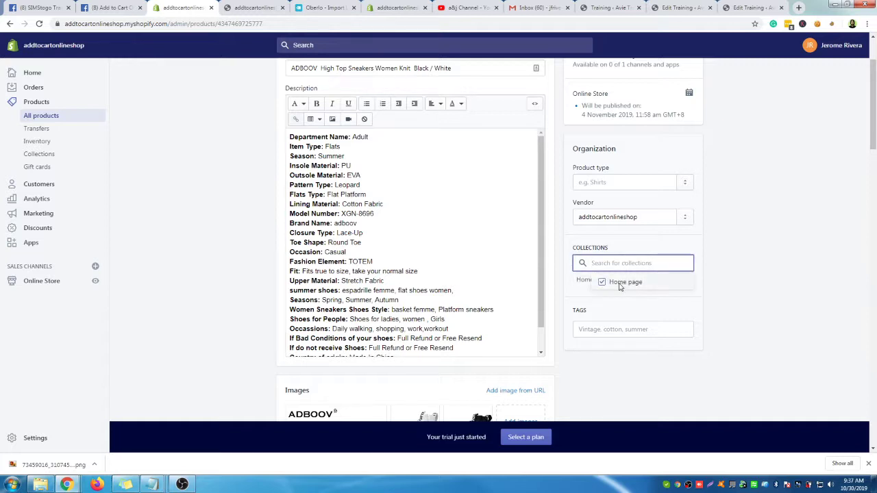
{"action": "left_click", "coordinate": [625, 285]}
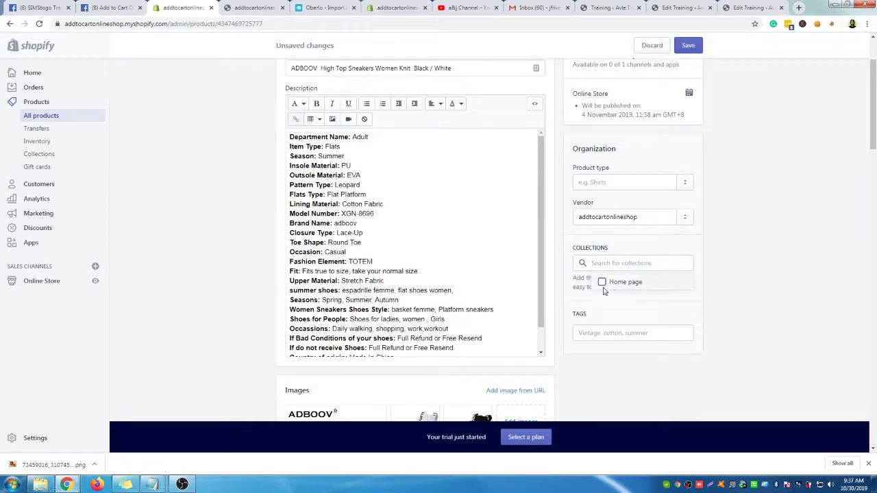
{"action": "left_click", "coordinate": [605, 286]}
{"action": "left_click", "coordinate": [633, 322]}
Glance at the Oberlo import list and storefront, then return to the product's tags field
{"action": "left_click", "coordinate": [322, 8]}
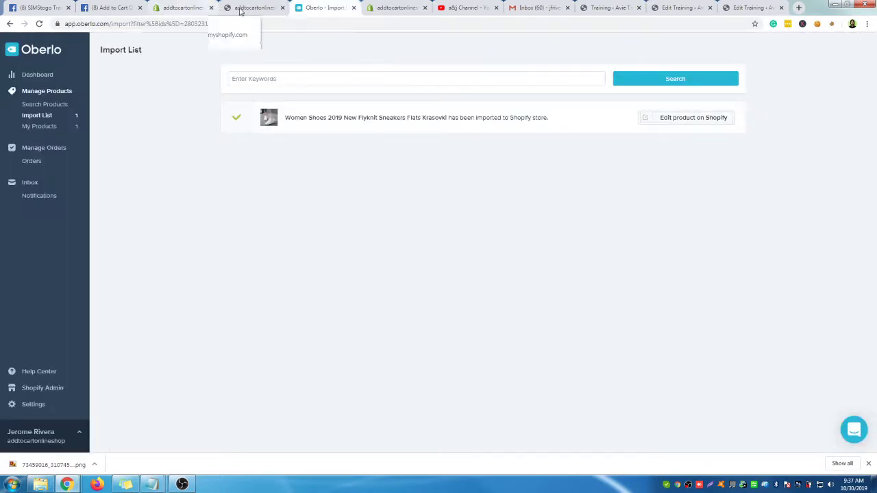
{"action": "left_click", "coordinate": [253, 7]}
{"action": "left_click", "coordinate": [199, 9]}
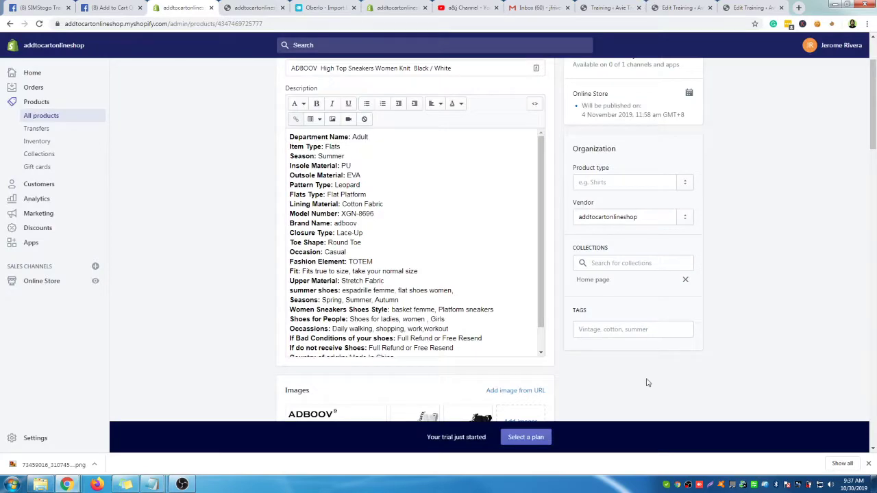
{"action": "left_click", "coordinate": [612, 331]}
{"action": "scroll", "coordinate": [728, 122], "scroll_direction": "up", "scroll_amount": 3}
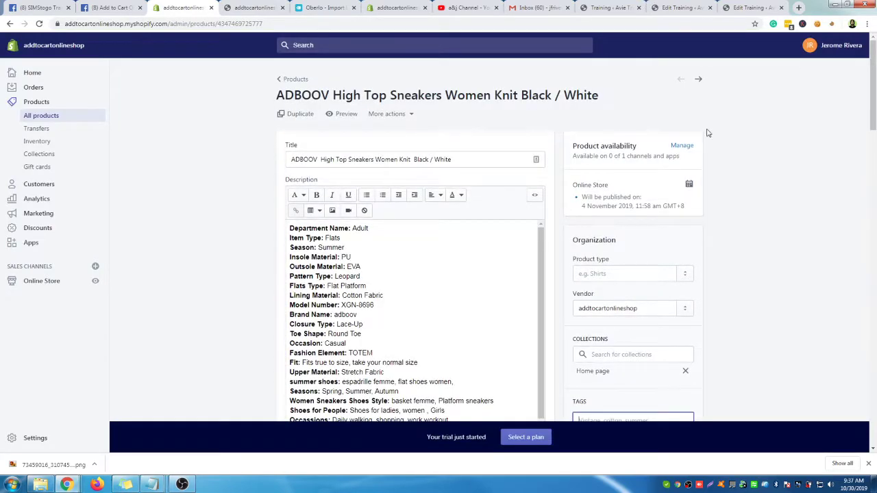
{"action": "scroll", "coordinate": [695, 309], "scroll_direction": "down", "scroll_amount": 15}
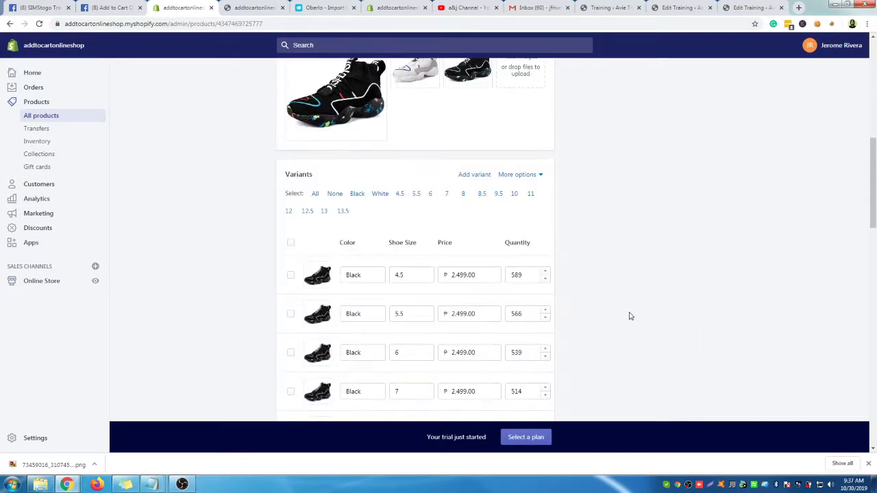
Reload the storefront to check its Shop For collections, then open the admin Collections page
{"action": "left_click", "coordinate": [260, 7]}
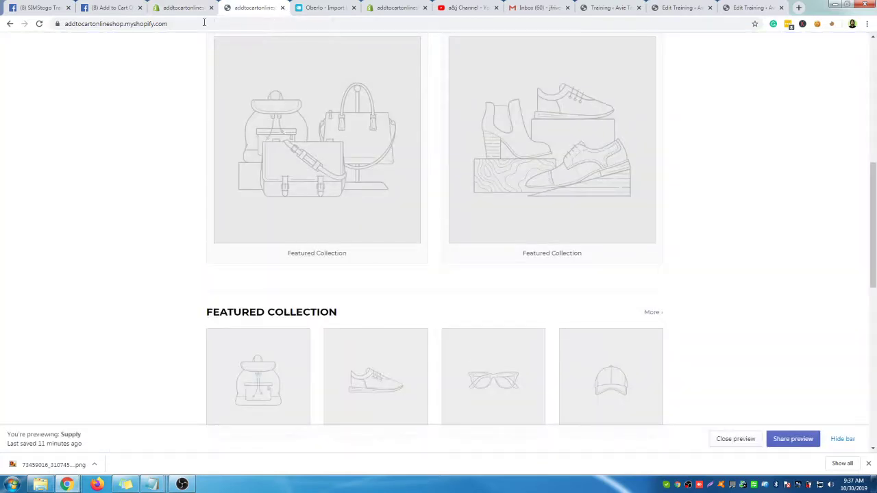
{"action": "left_click", "coordinate": [39, 25]}
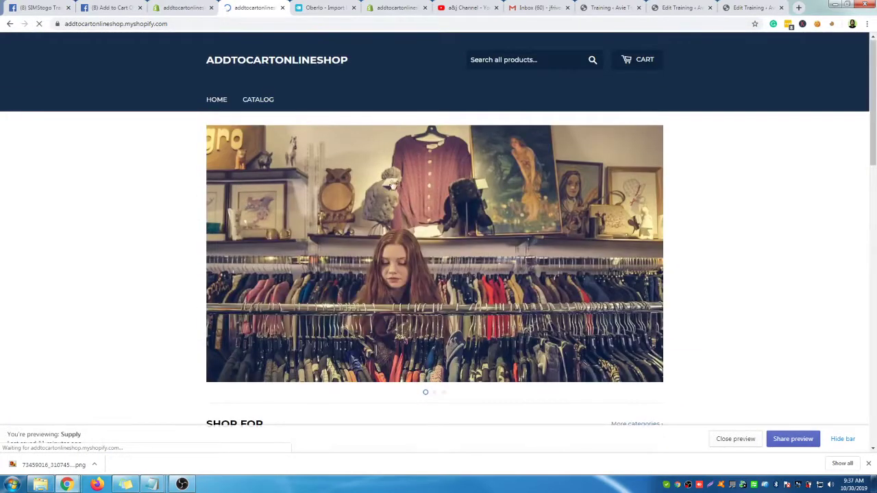
{"action": "scroll", "coordinate": [679, 165], "scroll_direction": "down", "scroll_amount": 4}
{"action": "scroll", "coordinate": [701, 176], "scroll_direction": "down", "scroll_amount": 3}
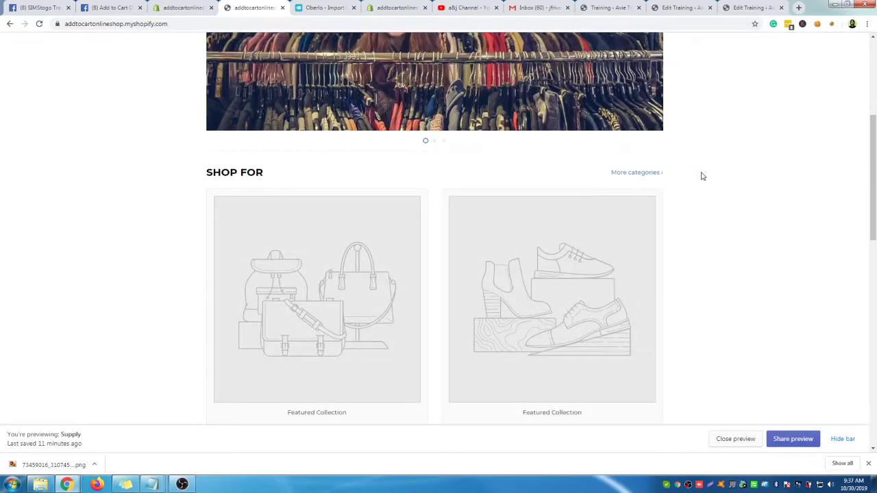
{"action": "left_click", "coordinate": [189, 10]}
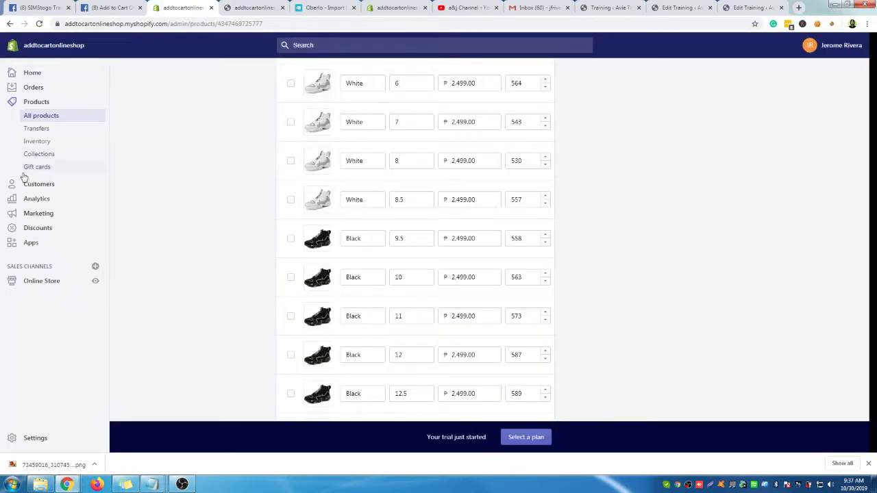
{"action": "left_click", "coordinate": [43, 157]}
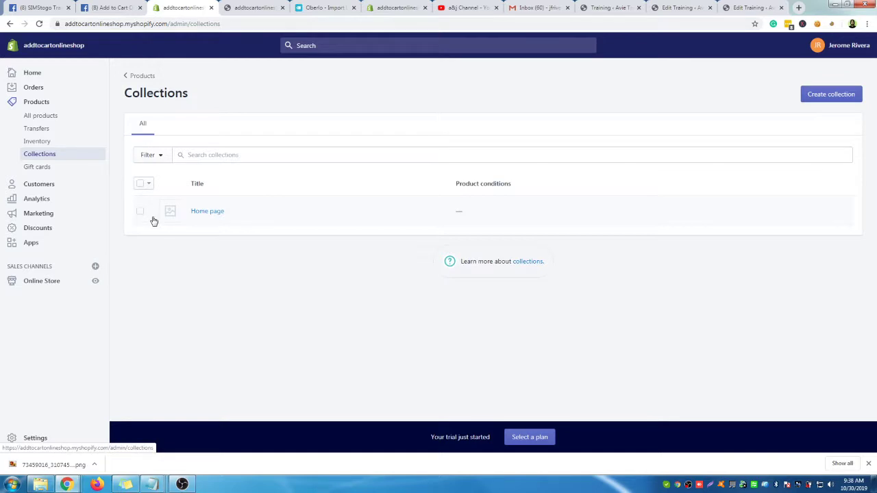
Open the Home page collection, then view the storefront's all-collections page
{"action": "left_click", "coordinate": [214, 217]}
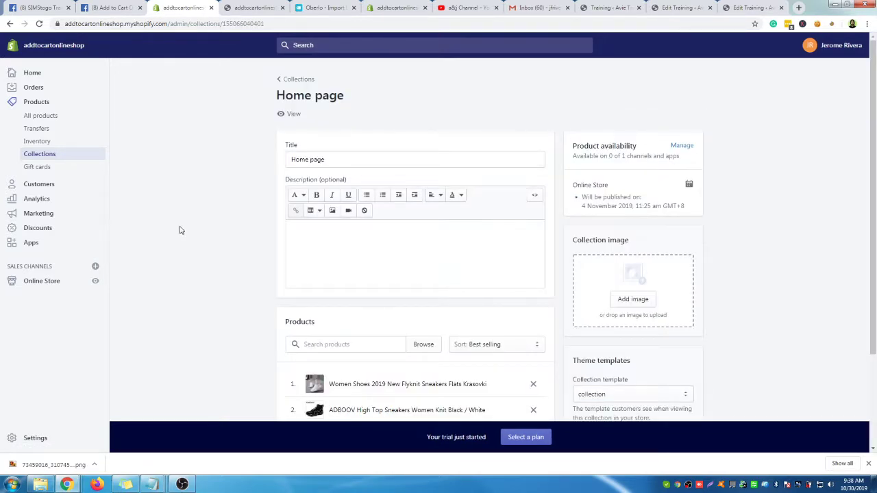
{"action": "scroll", "coordinate": [180, 230], "scroll_direction": "down", "scroll_amount": 2}
{"action": "scroll", "coordinate": [373, 219], "scroll_direction": "up", "scroll_amount": 1}
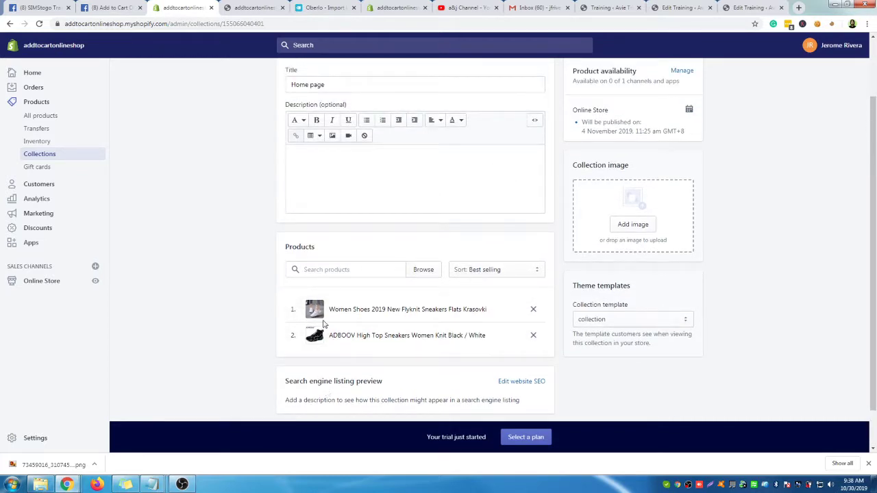
{"action": "left_click", "coordinate": [254, 7]}
{"action": "scroll", "coordinate": [488, 296], "scroll_direction": "down", "scroll_amount": 3}
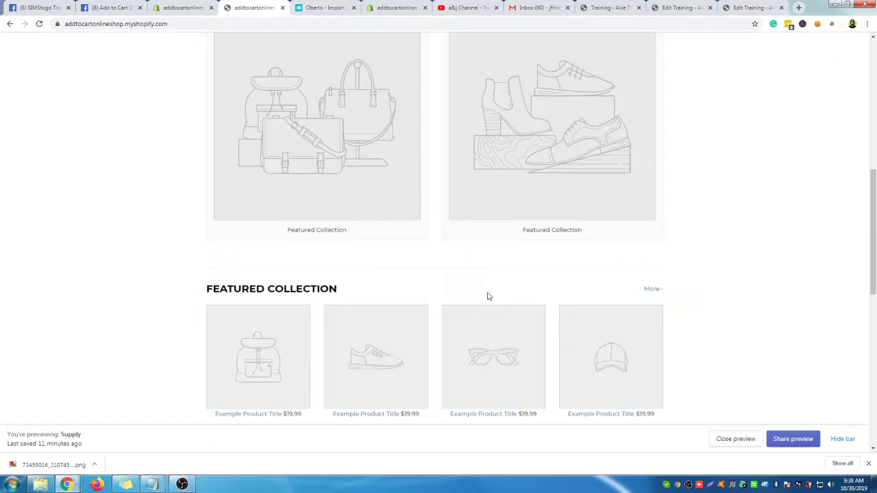
{"action": "scroll", "coordinate": [489, 296], "scroll_direction": "up", "scroll_amount": 4}
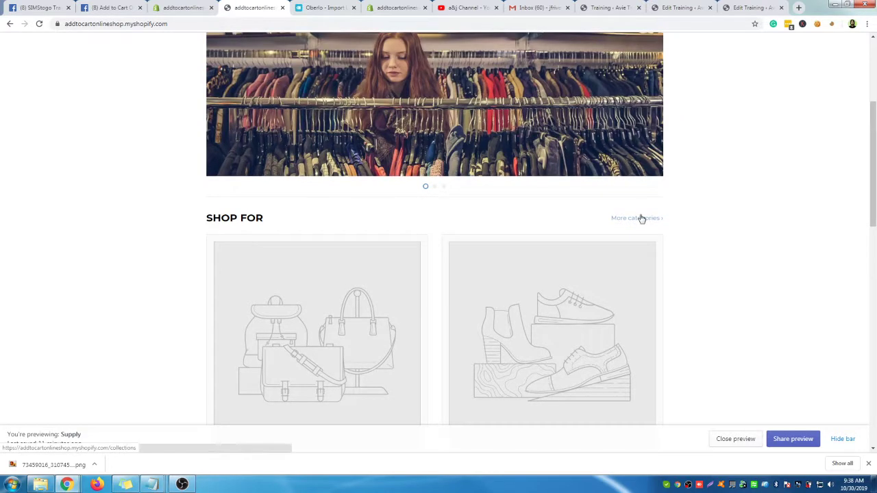
{"action": "left_click", "coordinate": [641, 218]}
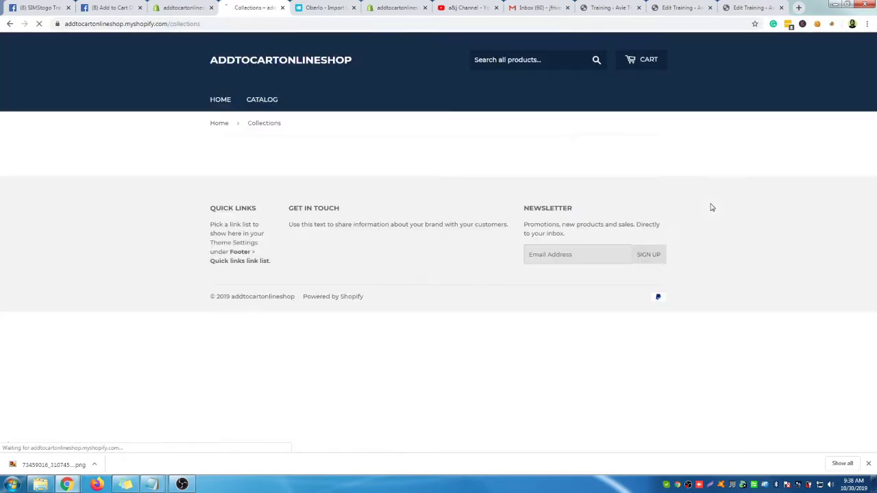
Open Online Store themes in the admin and return the storefront to its home page
{"action": "left_click", "coordinate": [183, 8]}
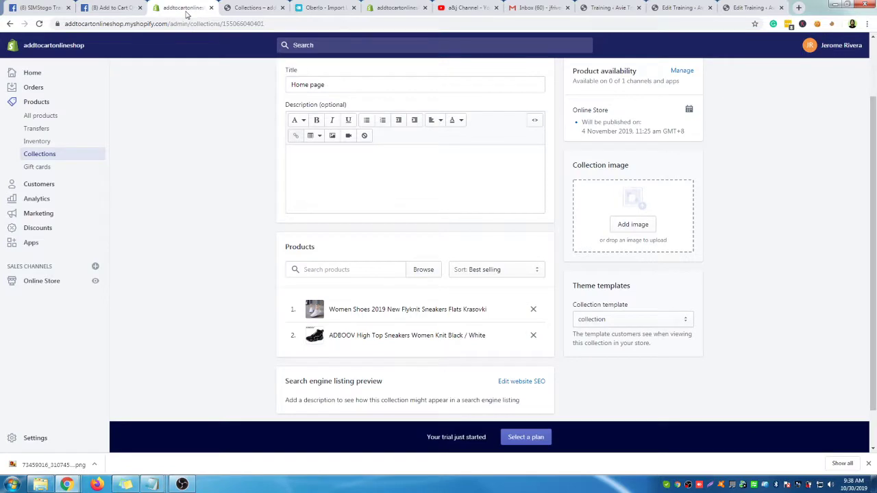
{"action": "left_click", "coordinate": [36, 282]}
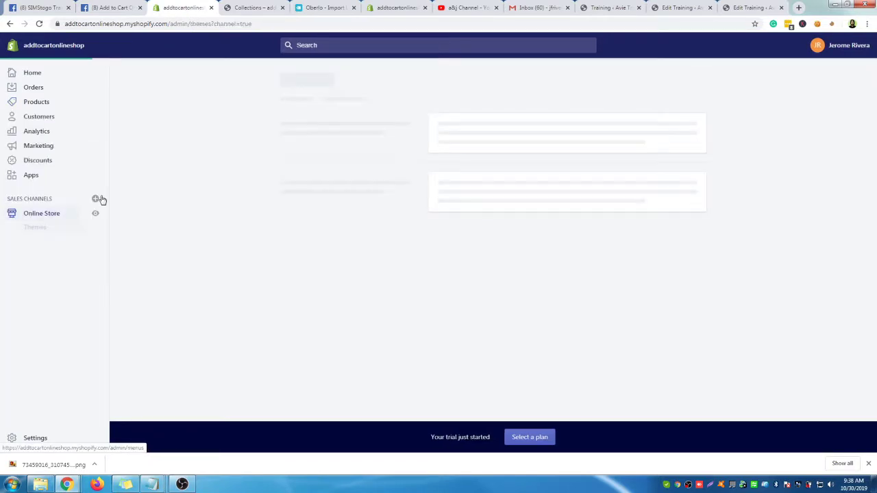
{"action": "left_click", "coordinate": [255, 8]}
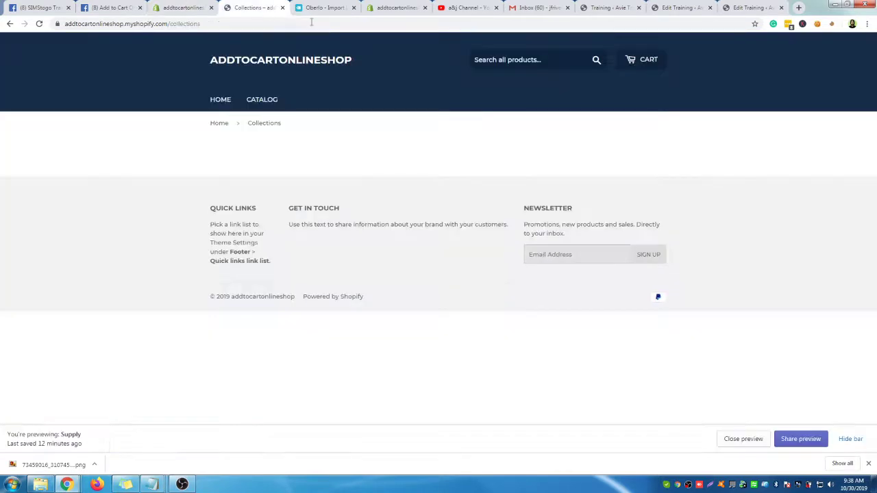
{"action": "left_click", "coordinate": [215, 123]}
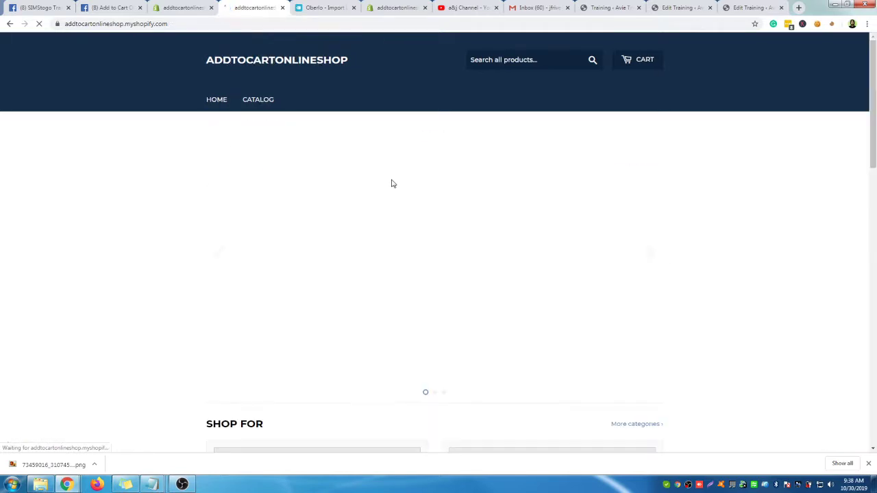
{"action": "scroll", "coordinate": [378, 270], "scroll_direction": "down", "scroll_amount": 4}
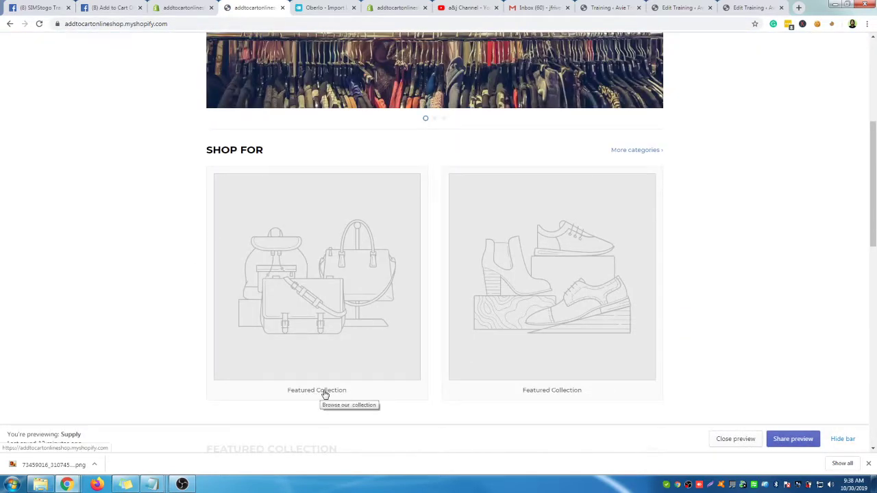
{"action": "left_click", "coordinate": [183, 8]}
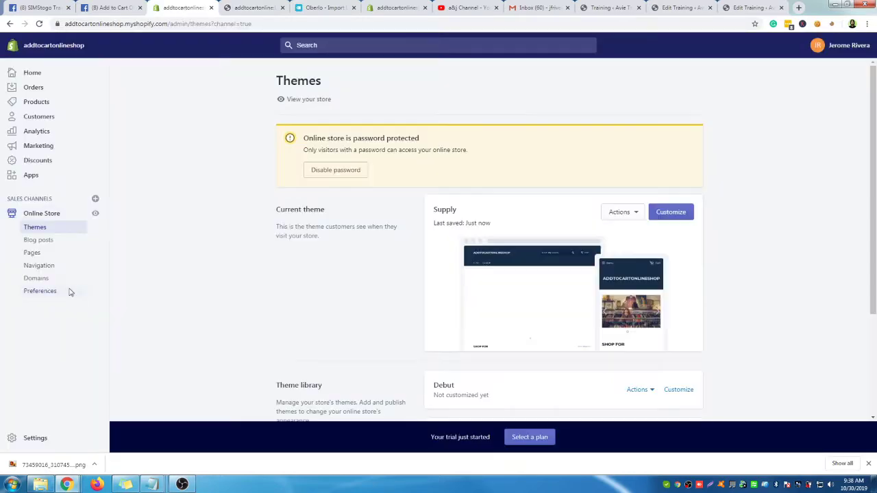
Customize the Supply theme and scroll its home page preview down to Shop For
{"action": "left_click", "coordinate": [675, 215]}
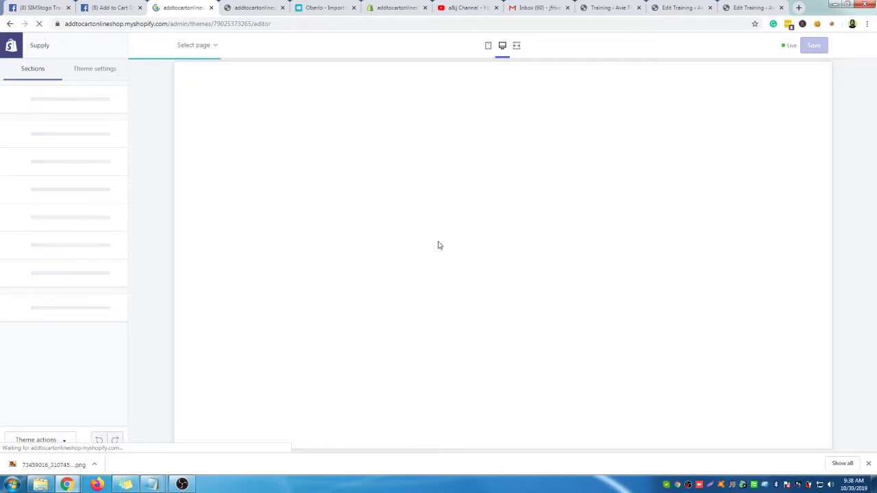
{"action": "scroll", "coordinate": [260, 273], "scroll_direction": "down", "scroll_amount": 3}
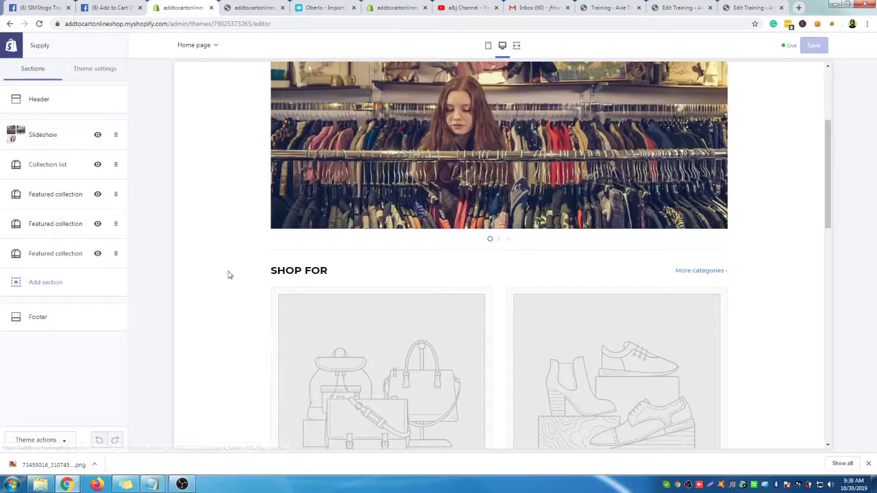
{"action": "scroll", "coordinate": [309, 313], "scroll_direction": "down", "scroll_amount": 1}
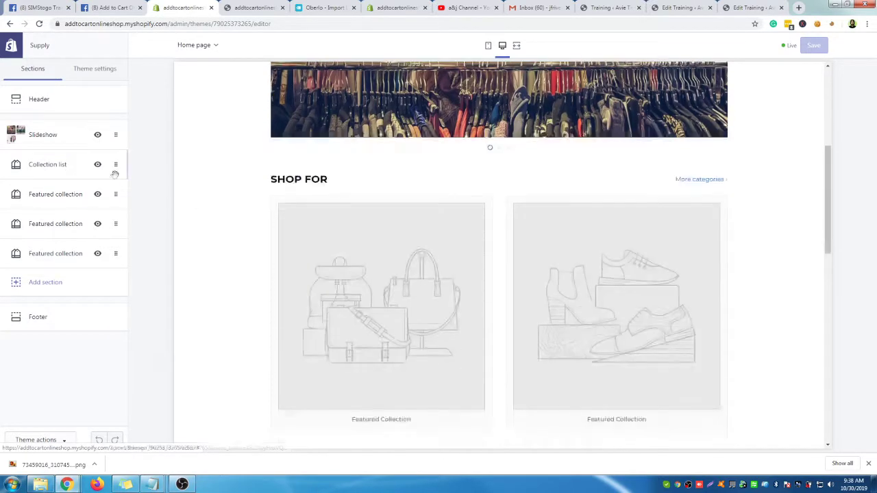
Set the first Featured collection section to the Home page collection and return to the section list
{"action": "left_click", "coordinate": [47, 194]}
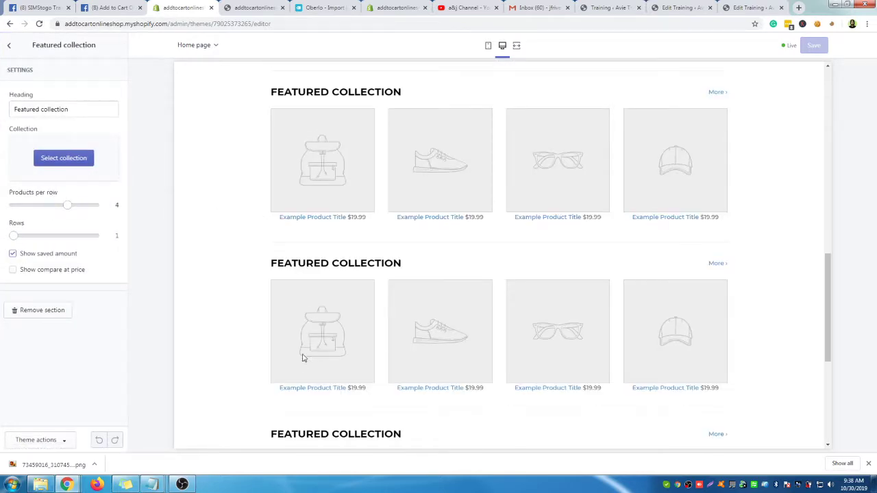
{"action": "scroll", "coordinate": [254, 229], "scroll_direction": "up", "scroll_amount": 2}
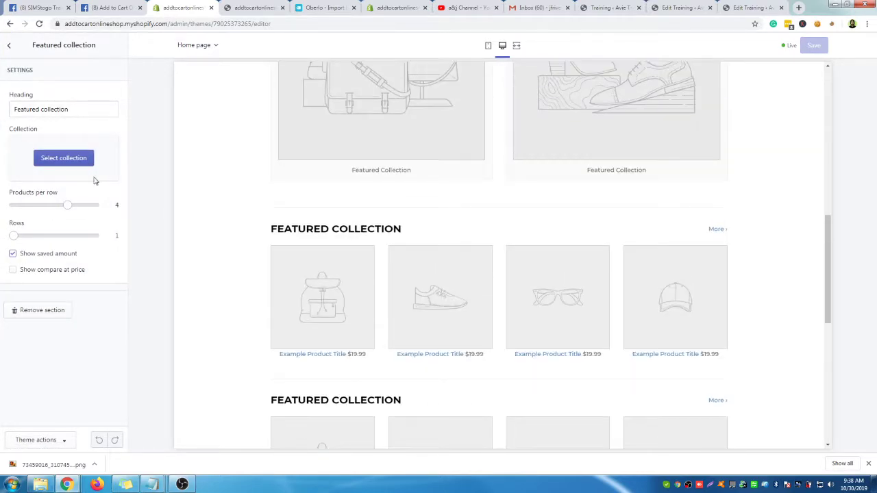
{"action": "scroll", "coordinate": [362, 191], "scroll_direction": "up", "scroll_amount": 2}
{"action": "left_click", "coordinate": [64, 159]}
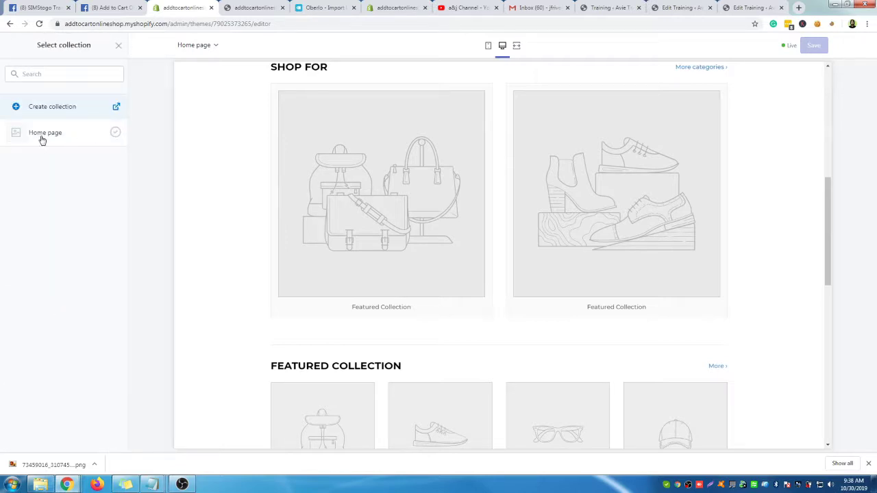
{"action": "left_click", "coordinate": [112, 134]}
{"action": "left_click", "coordinate": [107, 440]}
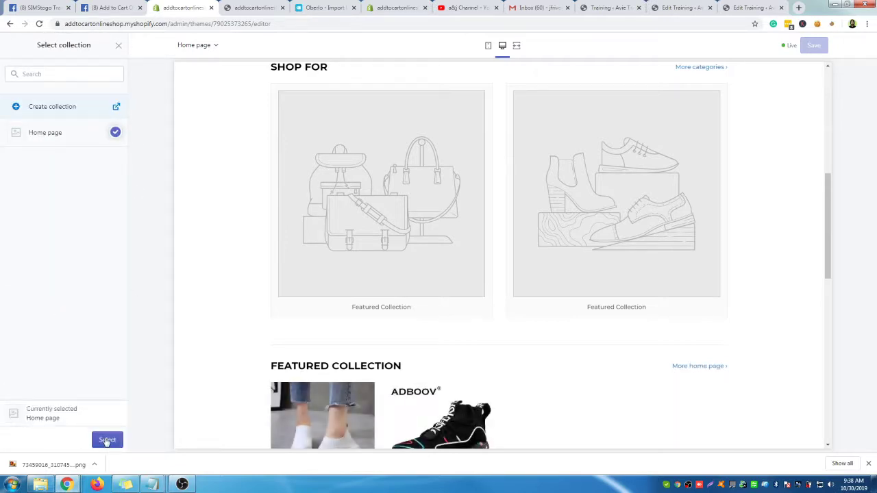
{"action": "scroll", "coordinate": [356, 355], "scroll_direction": "down", "scroll_amount": 1}
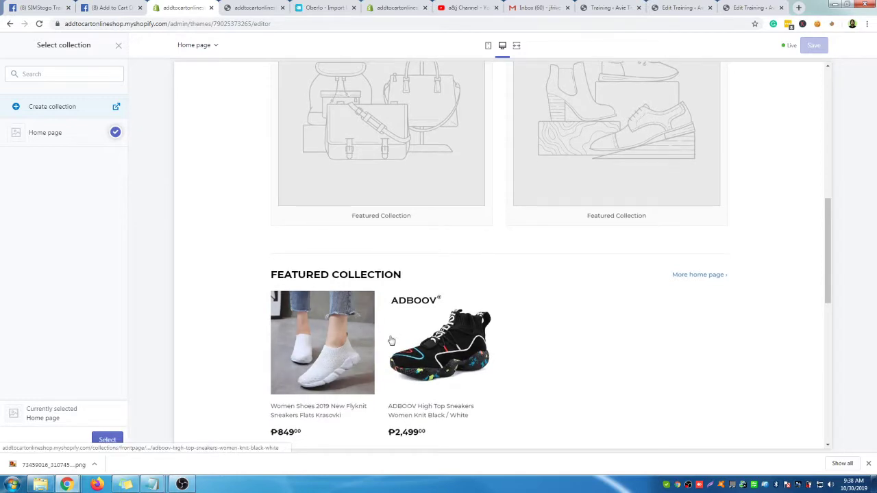
{"action": "left_click", "coordinate": [107, 440]}
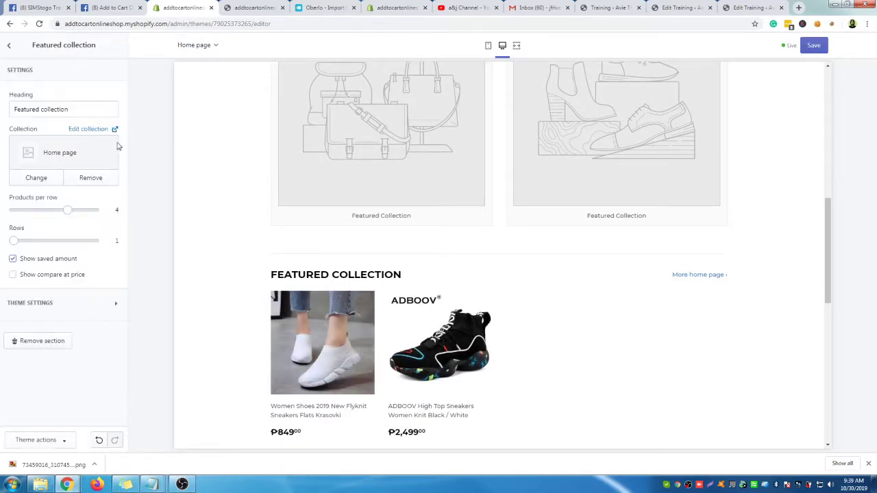
{"action": "scroll", "coordinate": [382, 147], "scroll_direction": "up", "scroll_amount": 2}
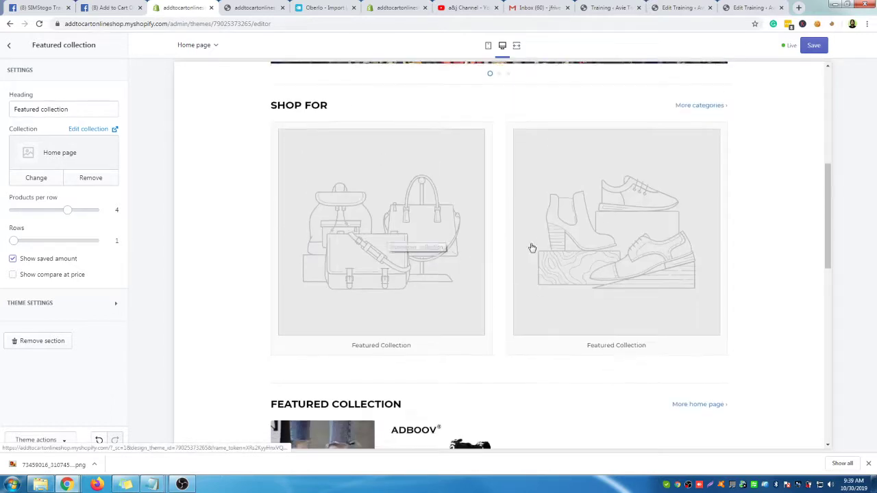
{"action": "scroll", "coordinate": [355, 203], "scroll_direction": "down", "scroll_amount": 2}
{"action": "scroll", "coordinate": [336, 157], "scroll_direction": "up", "scroll_amount": 2}
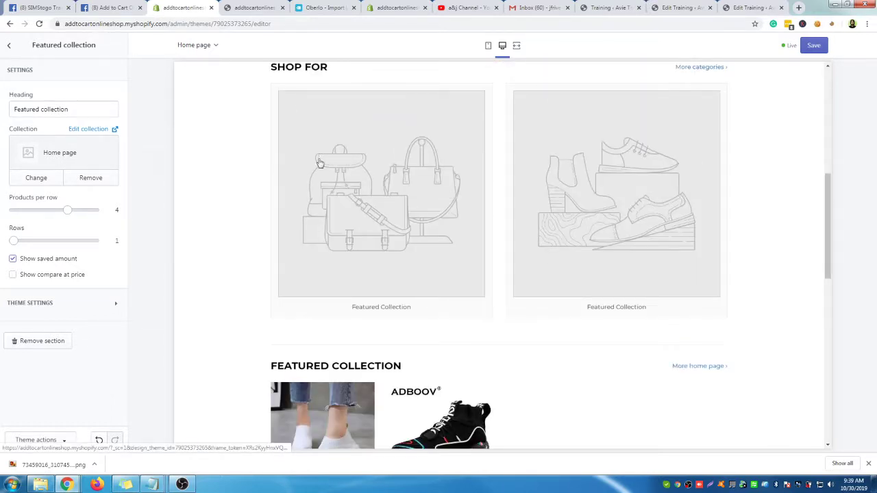
{"action": "left_click", "coordinate": [353, 276]}
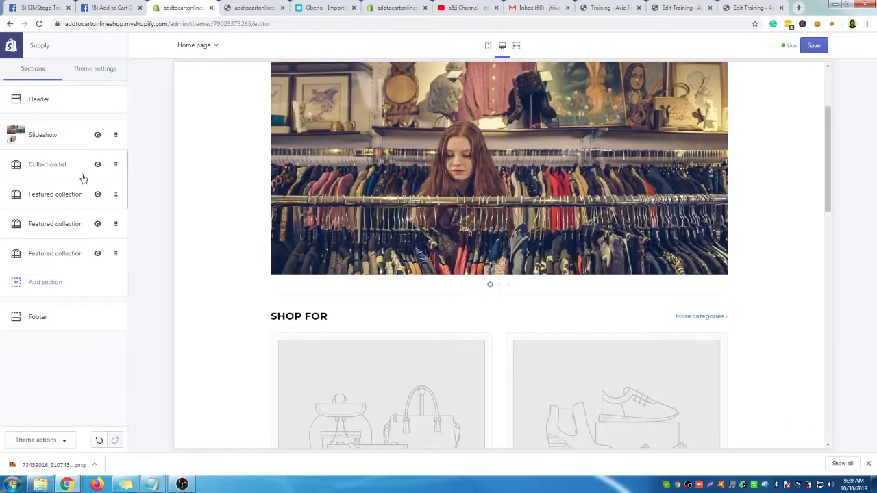
Assign the Home page collection to the first Shop For tile in Collection list
{"action": "left_click", "coordinate": [68, 168]}
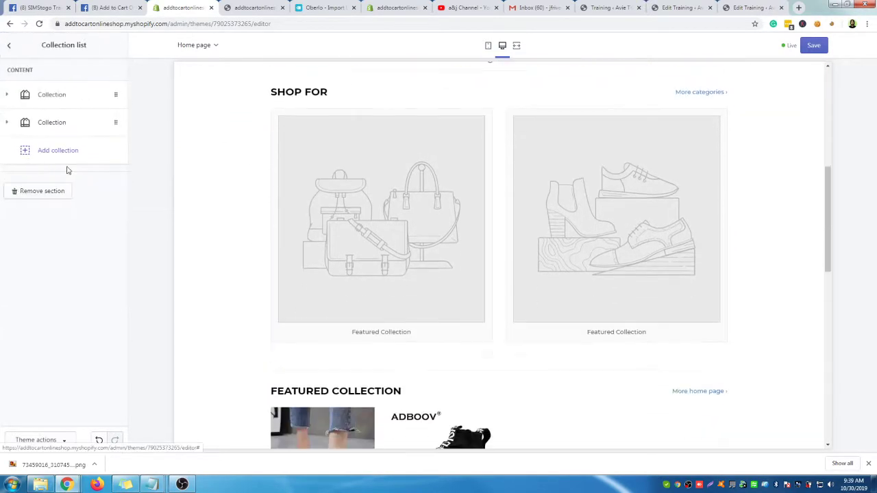
{"action": "left_click", "coordinate": [49, 100]}
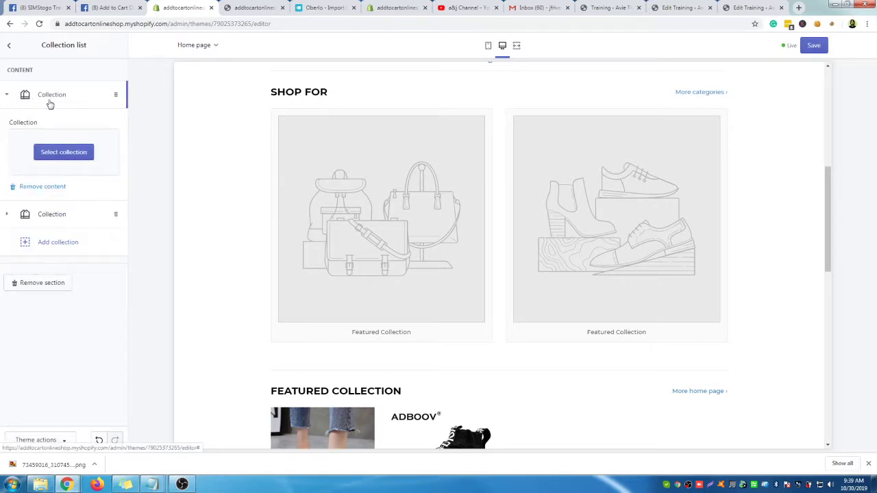
{"action": "left_click", "coordinate": [65, 153]}
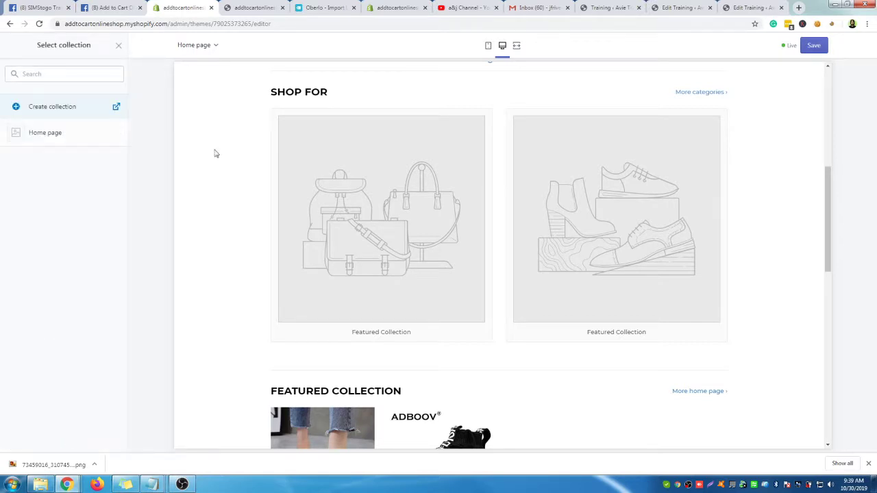
{"action": "left_click", "coordinate": [115, 135]}
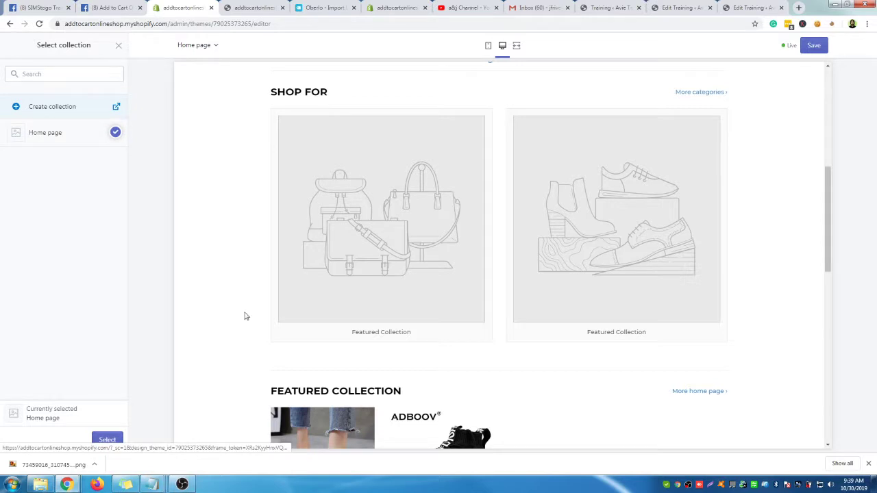
{"action": "left_click", "coordinate": [108, 440]}
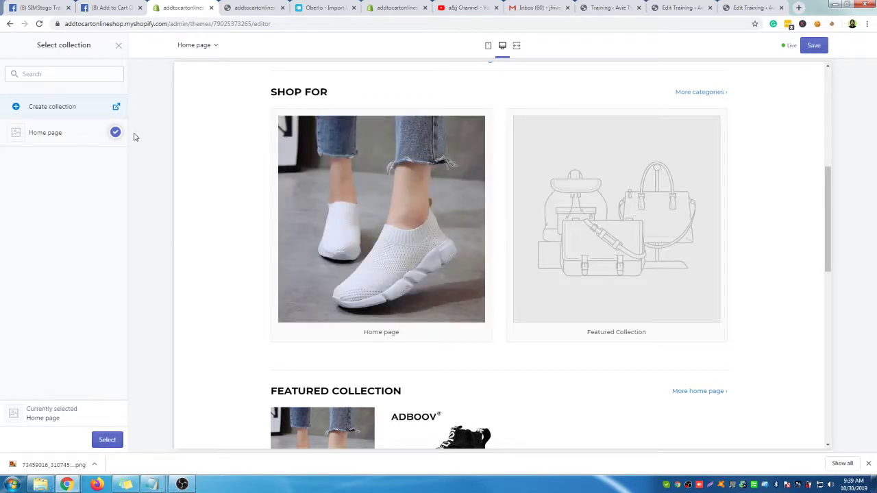
{"action": "left_click", "coordinate": [107, 440]}
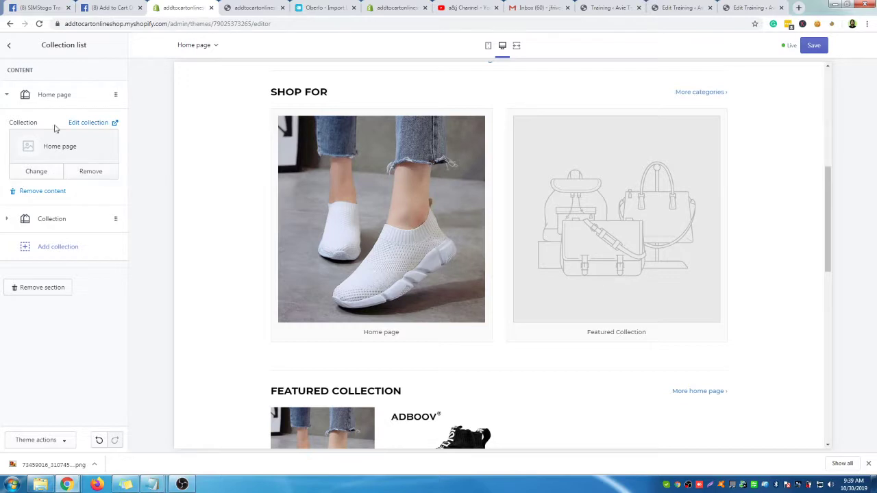
Pick Home page for the second Shop For tile and choose Create collection in the picker
{"action": "left_click", "coordinate": [54, 220]}
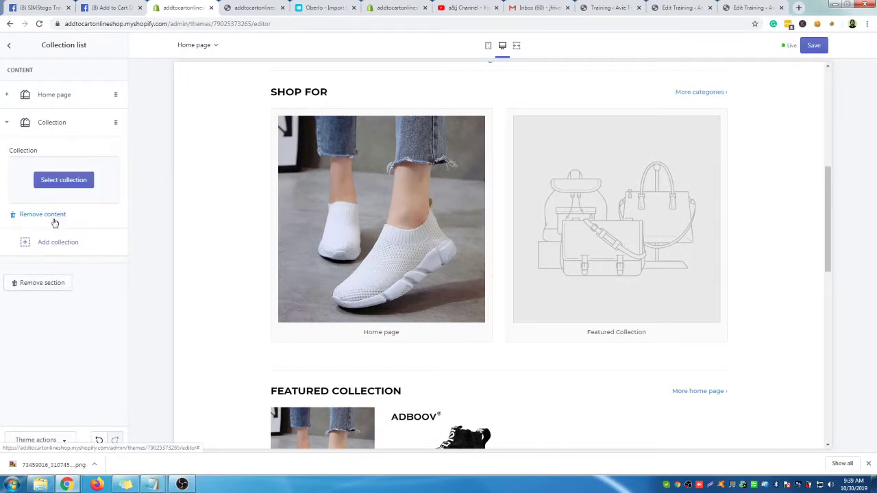
{"action": "left_click", "coordinate": [64, 180]}
{"action": "left_click", "coordinate": [56, 135]}
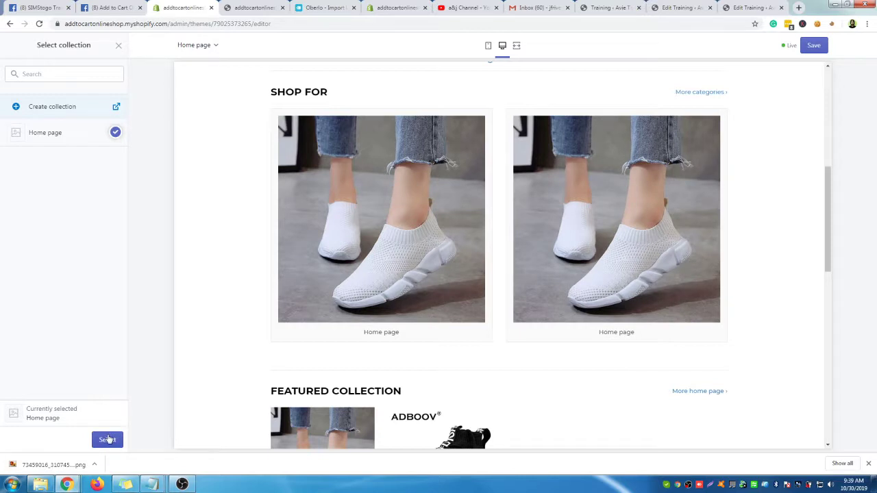
{"action": "left_click", "coordinate": [71, 108]}
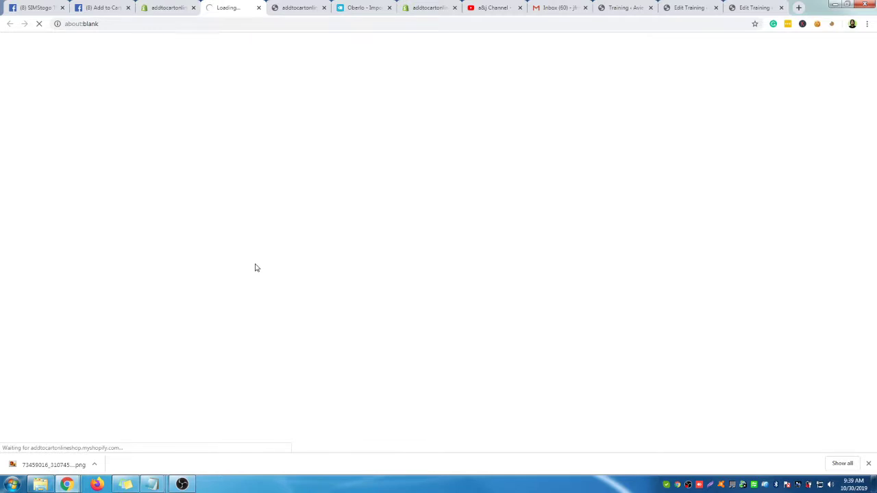
Go to the new browser tab where the Create collection page loads
{"action": "left_click", "coordinate": [170, 8]}
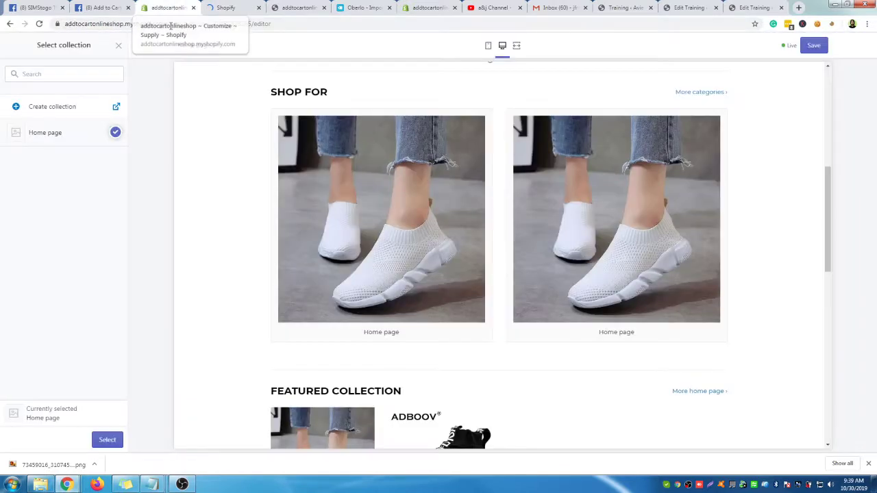
{"action": "left_click", "coordinate": [238, 8]}
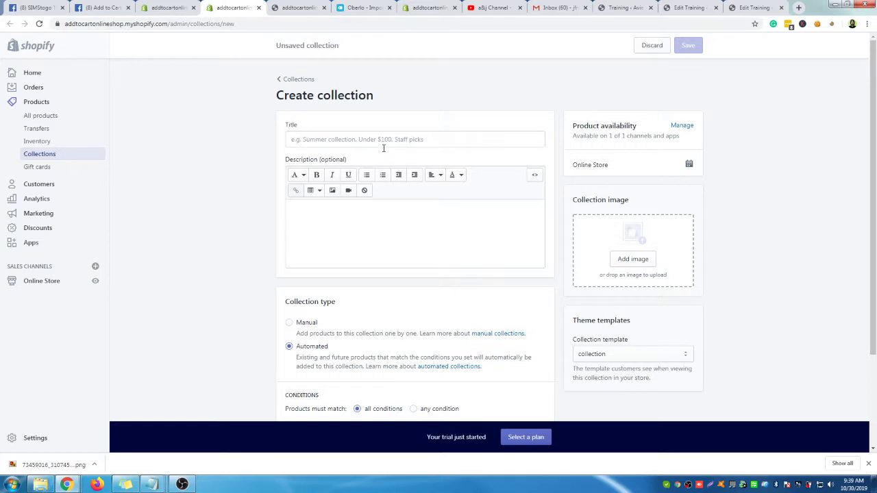
Title the new collection 'Men's Wear' and keep the default collection template
{"action": "left_click", "coordinate": [395, 139]}
{"action": "type", "text": "Men"}
{"action": "left_click", "coordinate": [393, 141]}
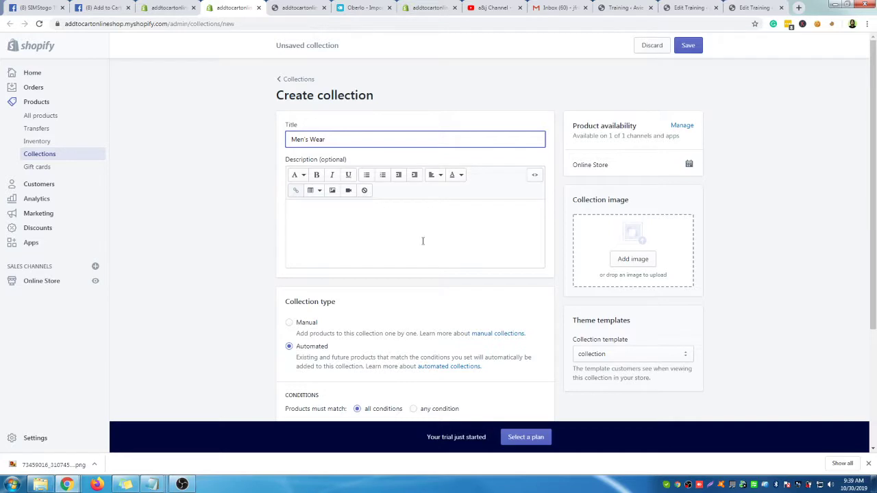
{"action": "scroll", "coordinate": [424, 244], "scroll_direction": "down", "scroll_amount": 2}
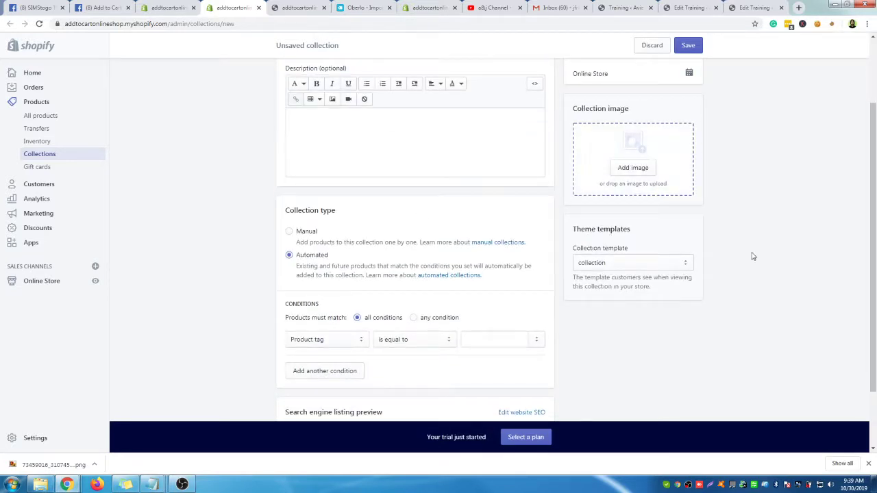
{"action": "scroll", "coordinate": [752, 290], "scroll_direction": "down", "scroll_amount": 1}
{"action": "left_click", "coordinate": [650, 220]}
{"action": "left_click", "coordinate": [650, 219]}
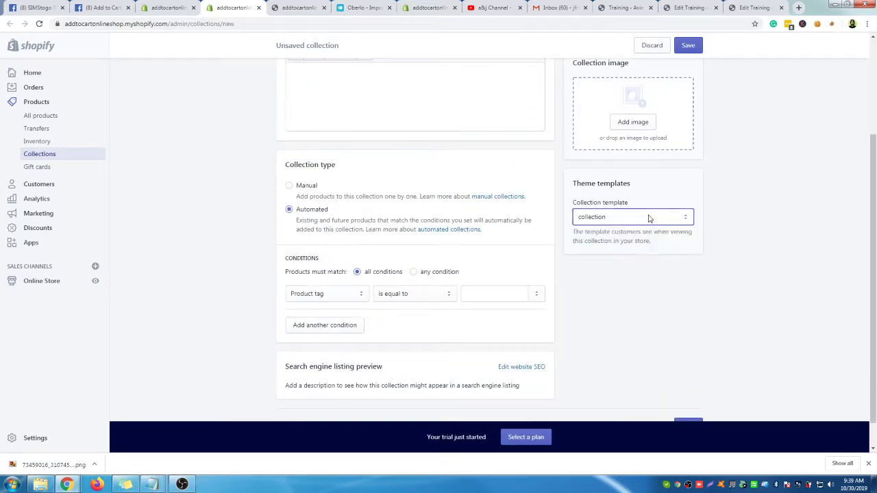
{"action": "scroll", "coordinate": [671, 351], "scroll_direction": "down", "scroll_amount": 1}
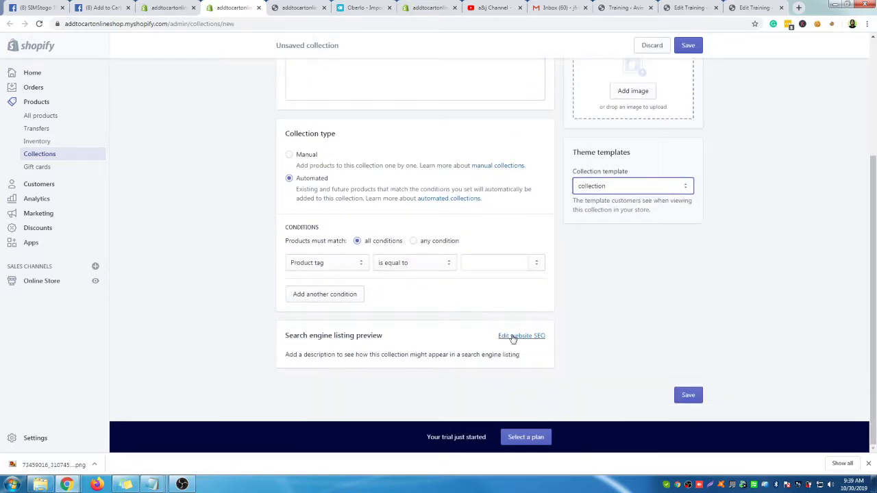
Set the automated condition Product tag is equal to men and save the collection
{"action": "left_click", "coordinate": [692, 396]}
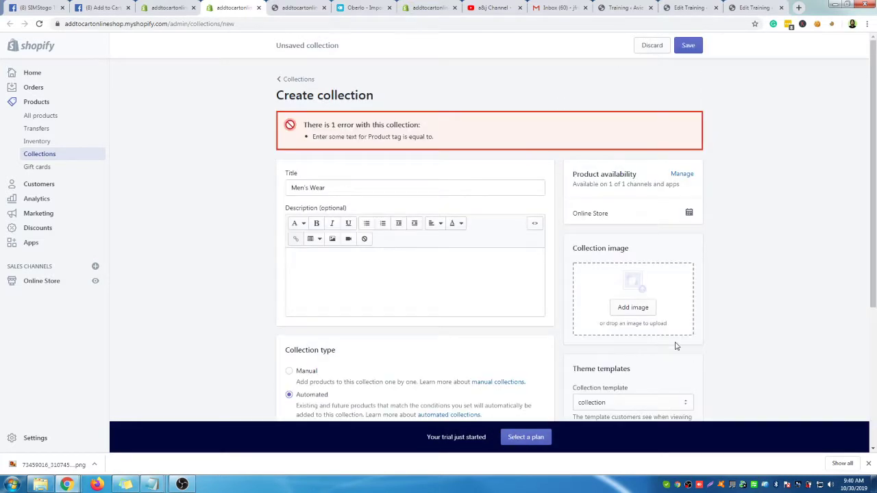
{"action": "scroll", "coordinate": [248, 279], "scroll_direction": "down", "scroll_amount": 3}
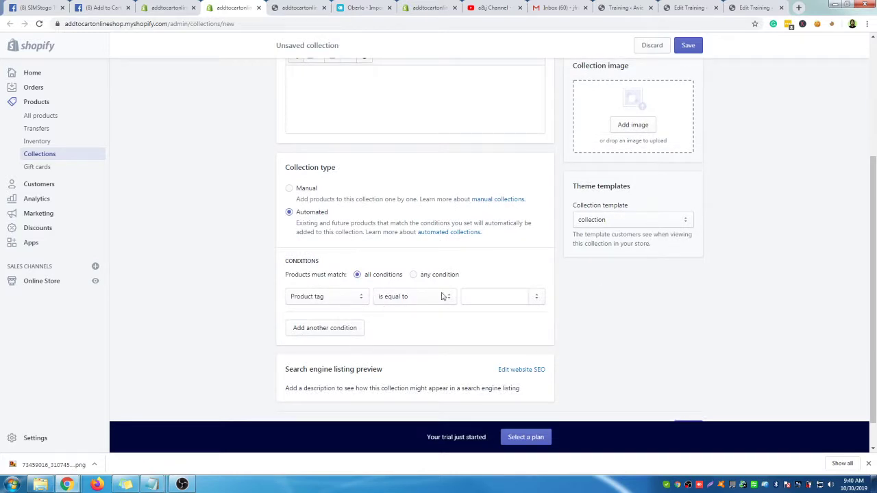
{"action": "left_click", "coordinate": [484, 295]}
{"action": "left_click", "coordinate": [529, 437]}
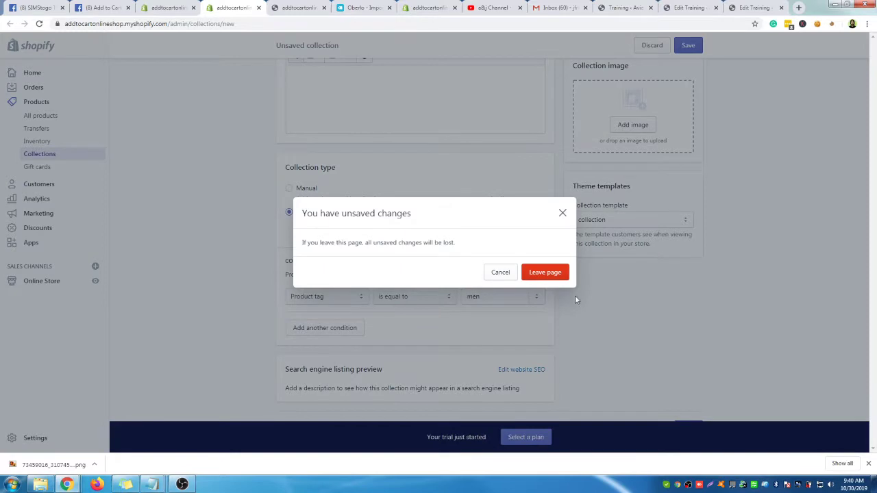
{"action": "left_click", "coordinate": [563, 214]}
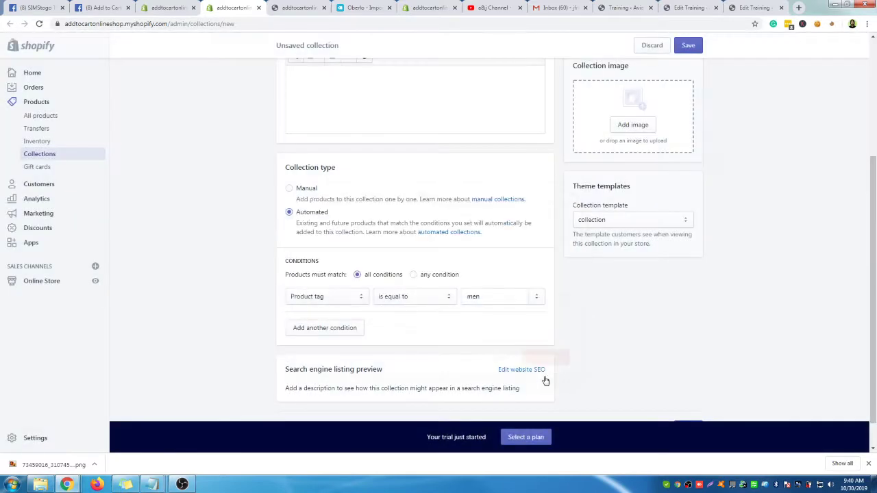
{"action": "left_click", "coordinate": [690, 45]}
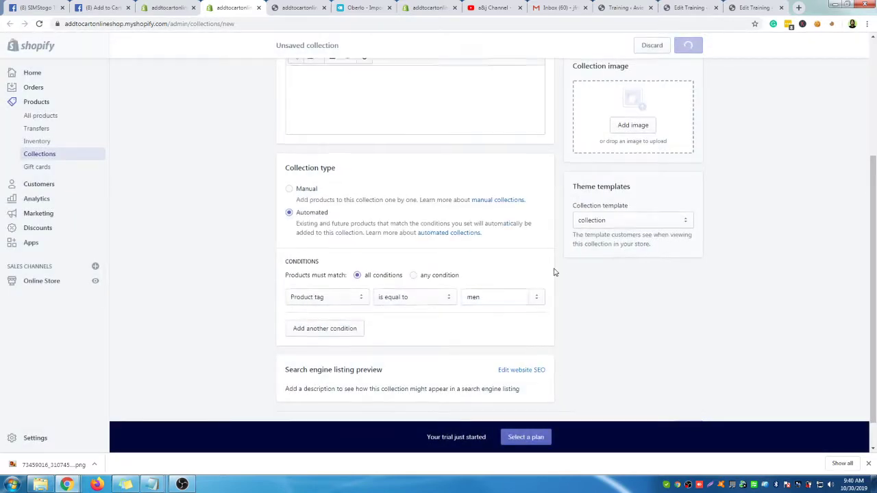
{"action": "scroll", "coordinate": [555, 272], "scroll_direction": "up", "scroll_amount": 2}
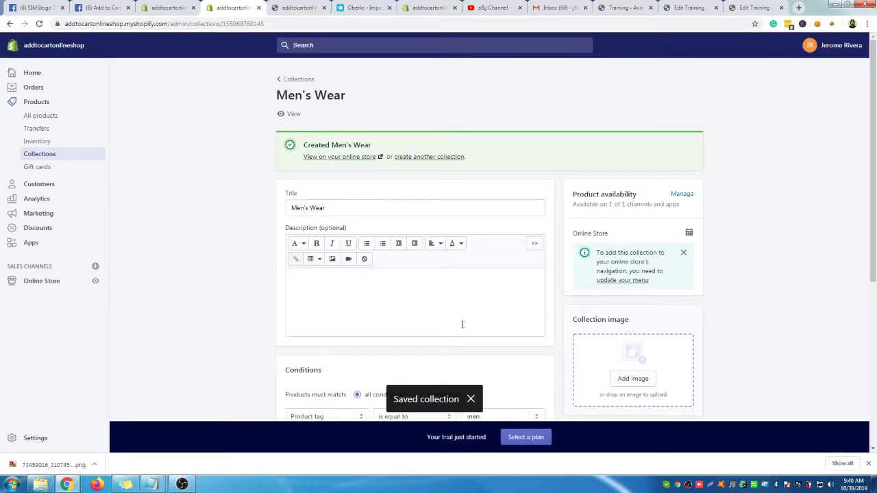
Open ADBOOV High Top Sneakers and add the tags 'women' and 'men'
{"action": "left_click", "coordinate": [57, 120]}
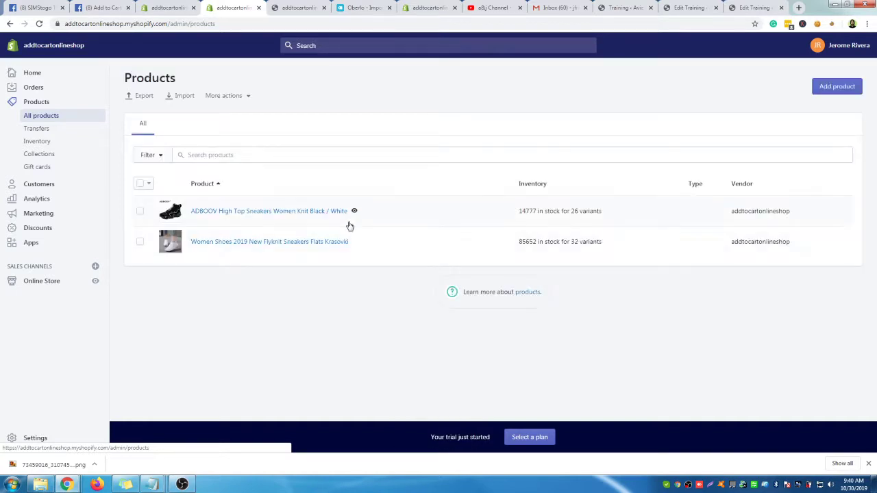
{"action": "left_click", "coordinate": [231, 211]}
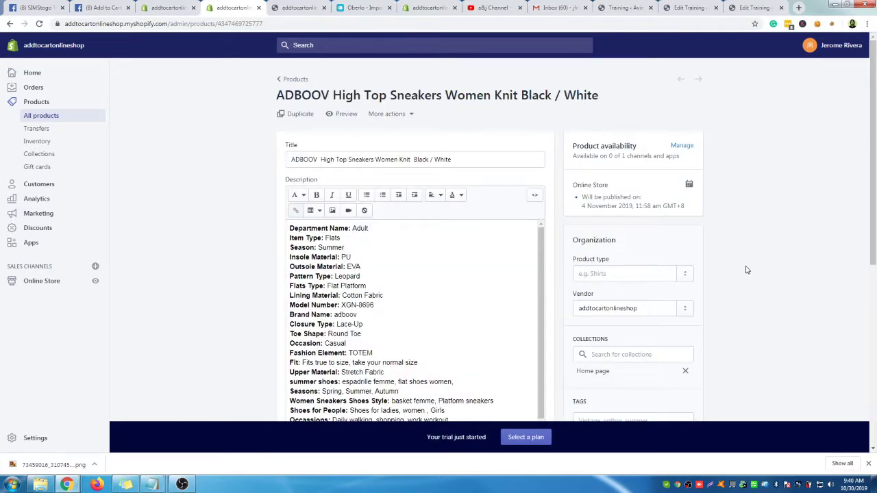
{"action": "scroll", "coordinate": [740, 270], "scroll_direction": "down", "scroll_amount": 1}
{"action": "left_click", "coordinate": [609, 329]}
{"action": "type", "text": "women"}
{"action": "left_click", "coordinate": [617, 348]}
{"action": "left_click", "coordinate": [616, 330]}
{"action": "type", "text": "men"}
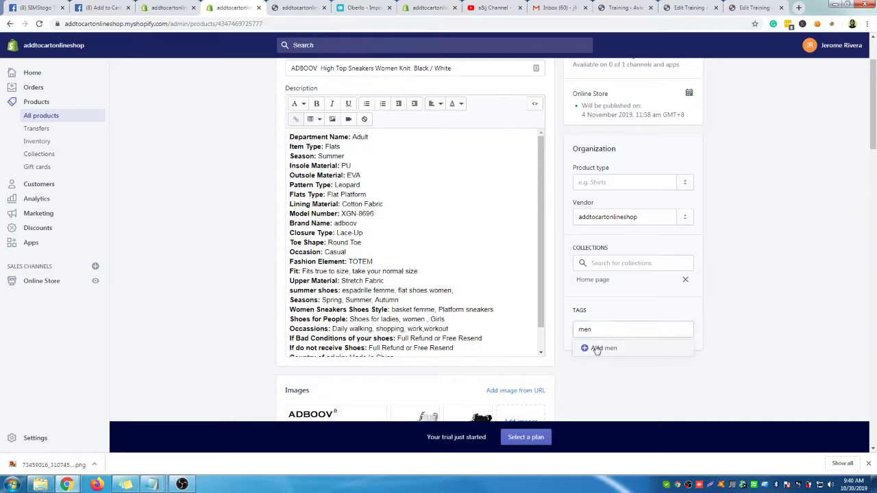
{"action": "left_click", "coordinate": [596, 348]}
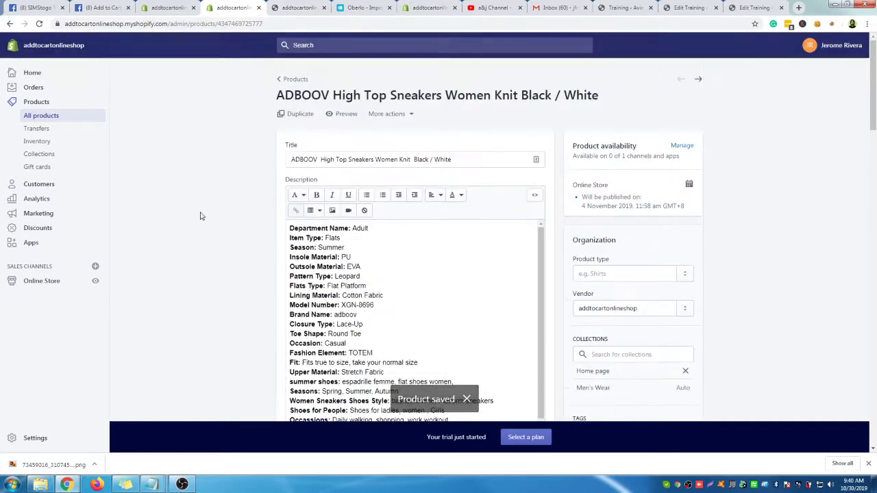
{"action": "left_click", "coordinate": [166, 8]}
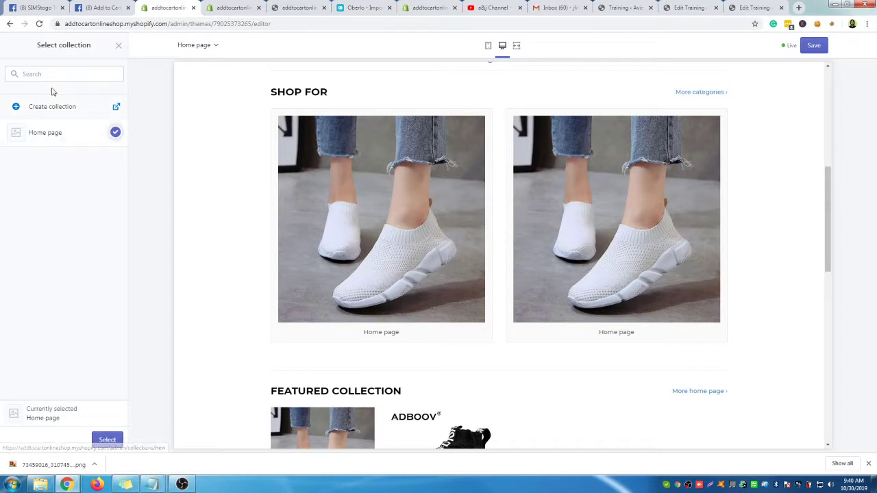
Assign the Men's Wear collection to the second Shop For block and review the section
{"action": "left_click", "coordinate": [118, 46]}
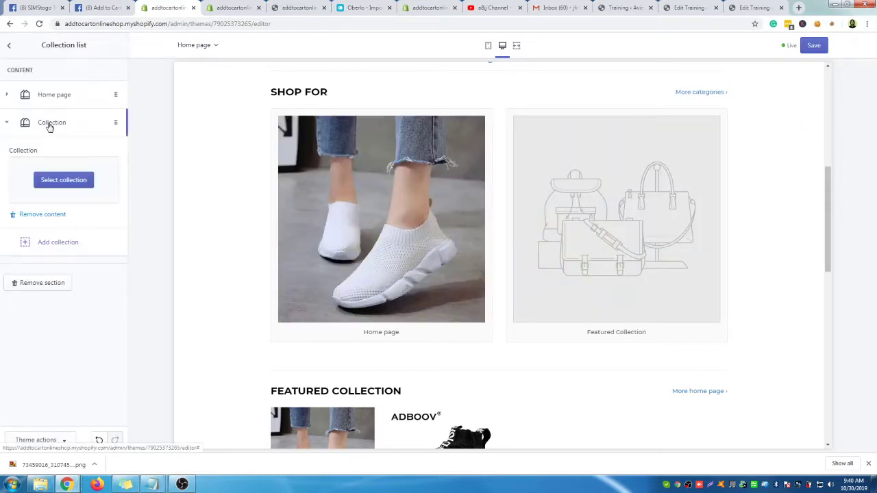
{"action": "left_click", "coordinate": [61, 124]}
{"action": "left_click", "coordinate": [62, 125]}
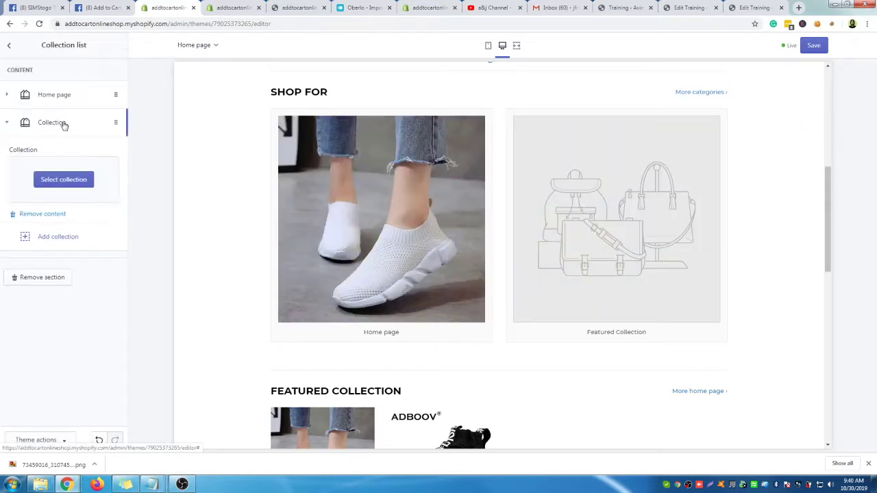
{"action": "left_click", "coordinate": [73, 185]}
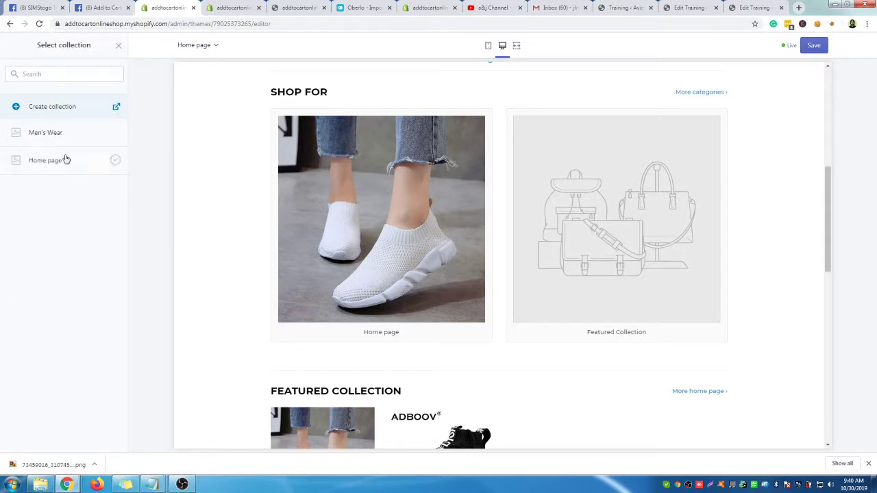
{"action": "left_click", "coordinate": [47, 134]}
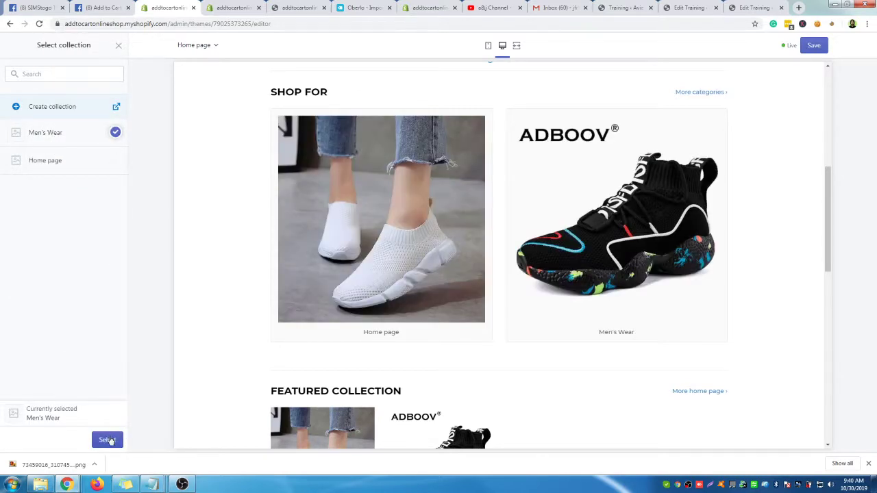
{"action": "left_click", "coordinate": [107, 440]}
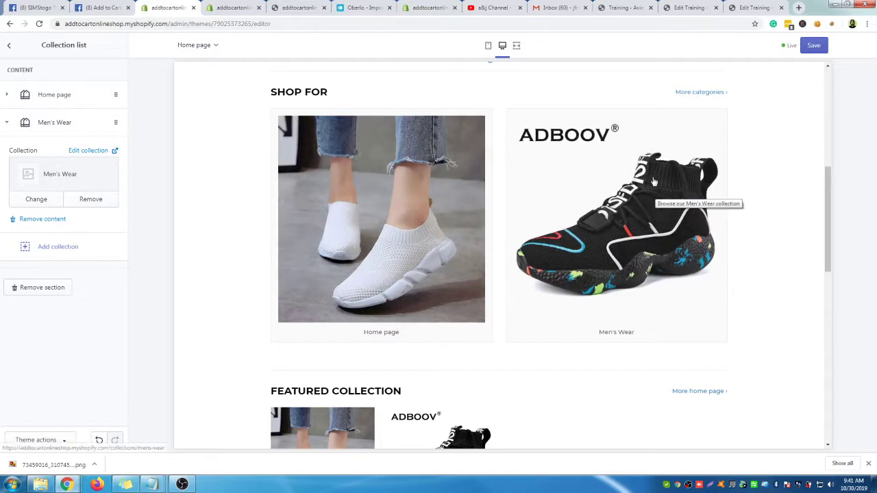
{"action": "scroll", "coordinate": [766, 233], "scroll_direction": "down", "scroll_amount": 1}
{"action": "scroll", "coordinate": [651, 217], "scroll_direction": "up", "scroll_amount": 2}
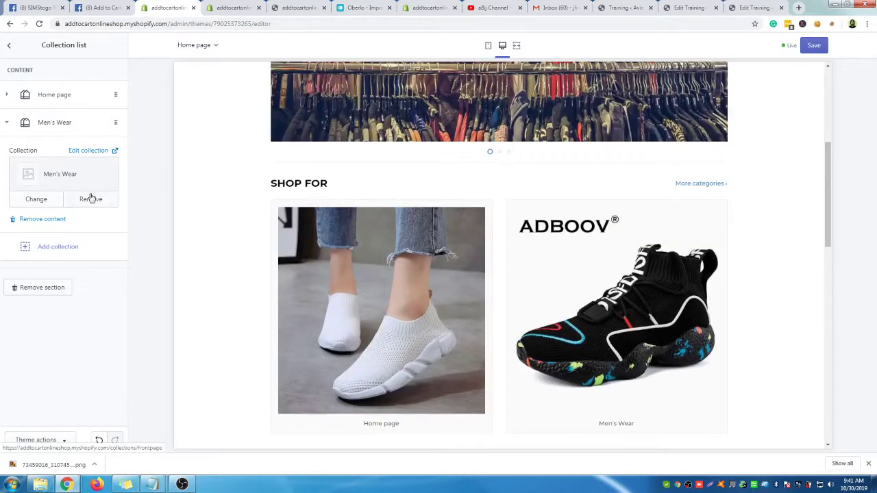
{"action": "scroll", "coordinate": [509, 290], "scroll_direction": "down", "scroll_amount": 5}
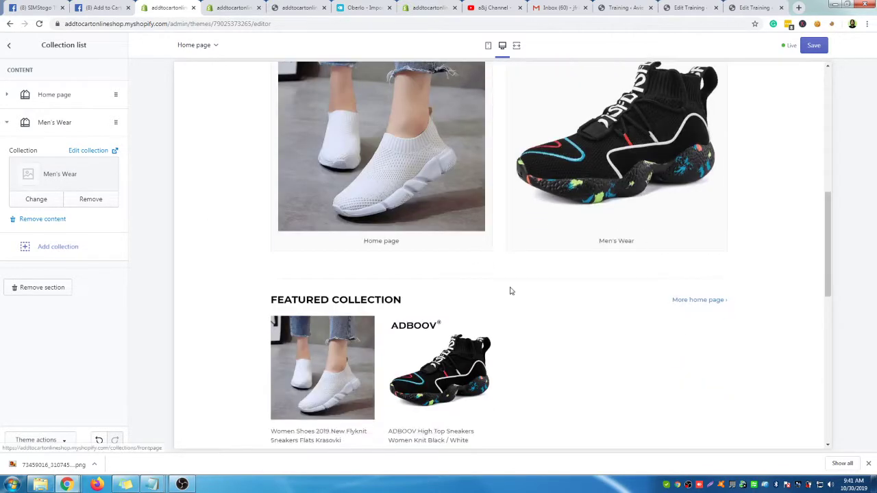
{"action": "scroll", "coordinate": [746, 274], "scroll_direction": "up", "scroll_amount": 3}
{"action": "scroll", "coordinate": [171, 244], "scroll_direction": "up", "scroll_amount": 3}
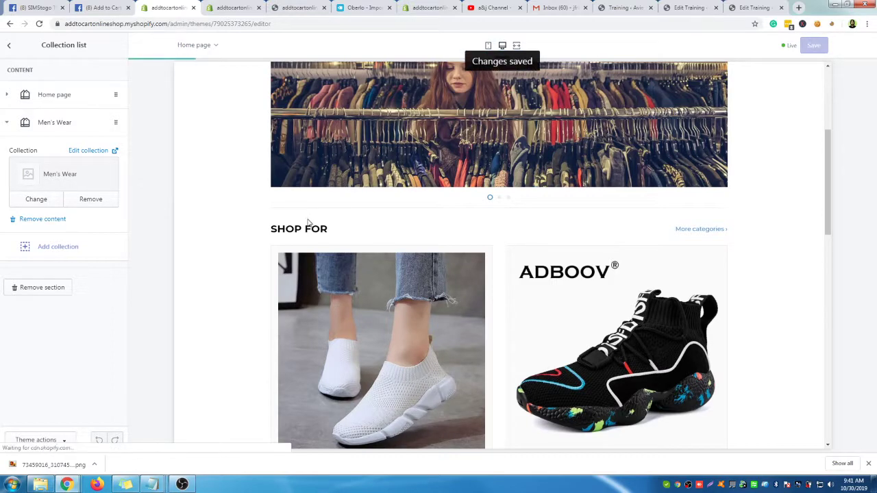
{"action": "left_click", "coordinate": [233, 7]}
Reload the storefront preview to pick up the saved theme changes
{"action": "left_click", "coordinate": [299, 7]}
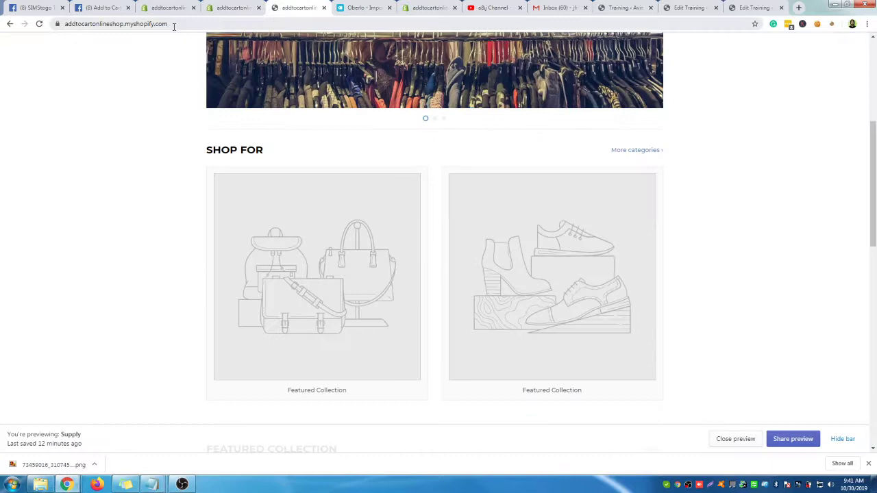
{"action": "left_click", "coordinate": [174, 25]}
{"action": "scroll", "coordinate": [266, 230], "scroll_direction": "up", "scroll_amount": 5}
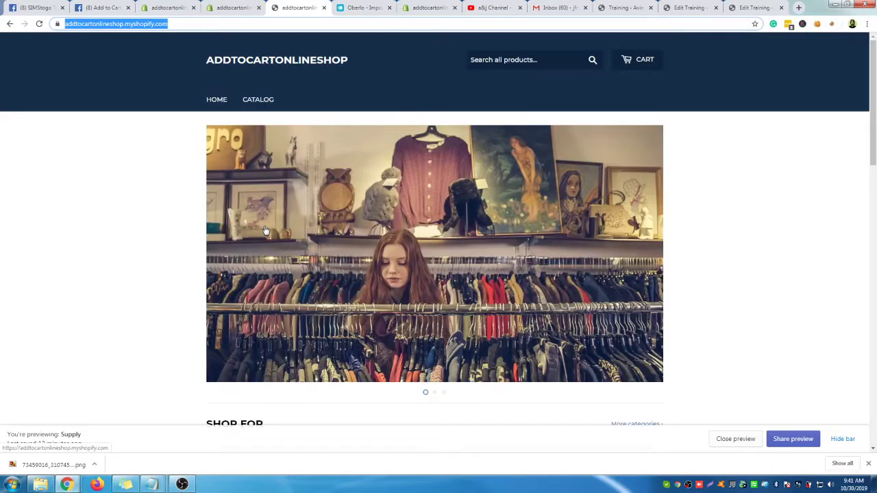
{"action": "key", "text": "Return"}
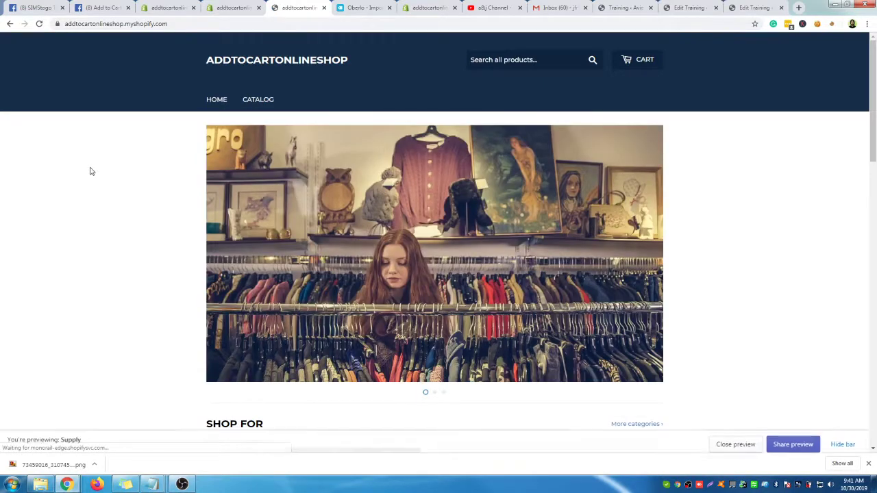
Scroll the storefront to check the Shop For tiles for Home page and Men's Wear
{"action": "scroll", "coordinate": [89, 171], "scroll_direction": "down", "scroll_amount": 6}
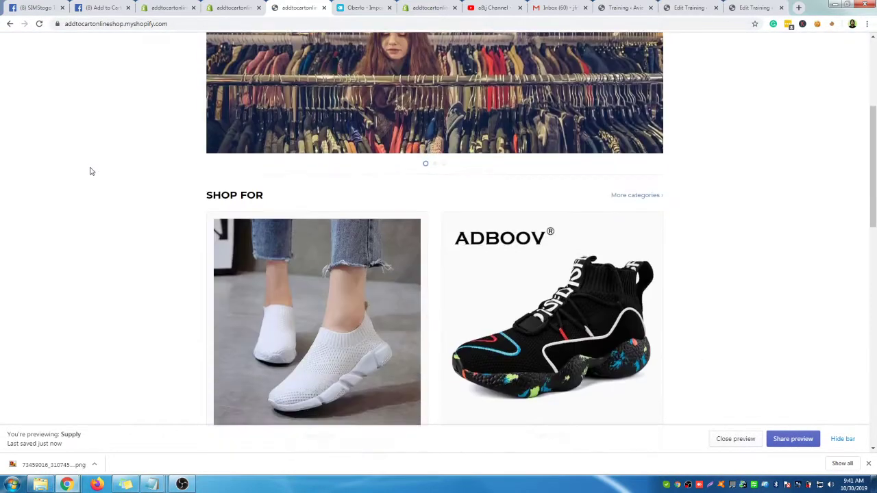
{"action": "scroll", "coordinate": [413, 319], "scroll_direction": "down", "scroll_amount": 3}
{"action": "scroll", "coordinate": [413, 317], "scroll_direction": "up", "scroll_amount": 5}
{"action": "scroll", "coordinate": [413, 318], "scroll_direction": "down", "scroll_amount": 4}
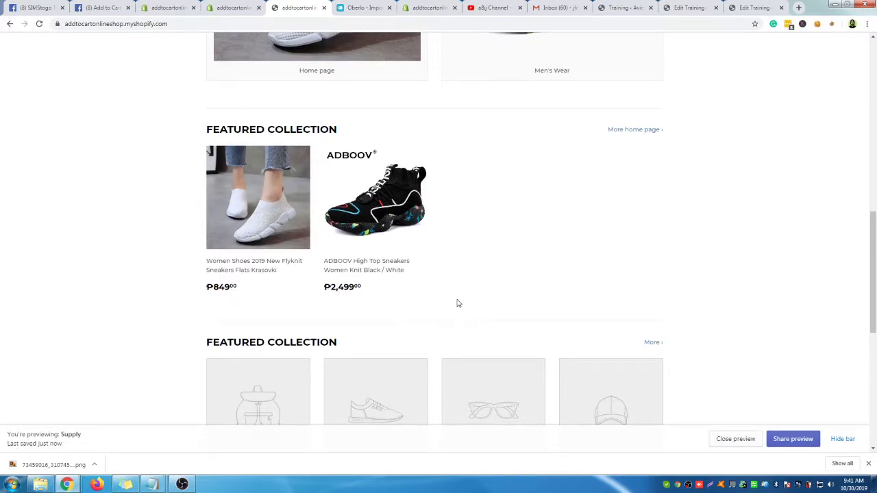
{"action": "scroll", "coordinate": [459, 304], "scroll_direction": "down", "scroll_amount": 3}
{"action": "scroll", "coordinate": [587, 317], "scroll_direction": "up", "scroll_amount": 9}
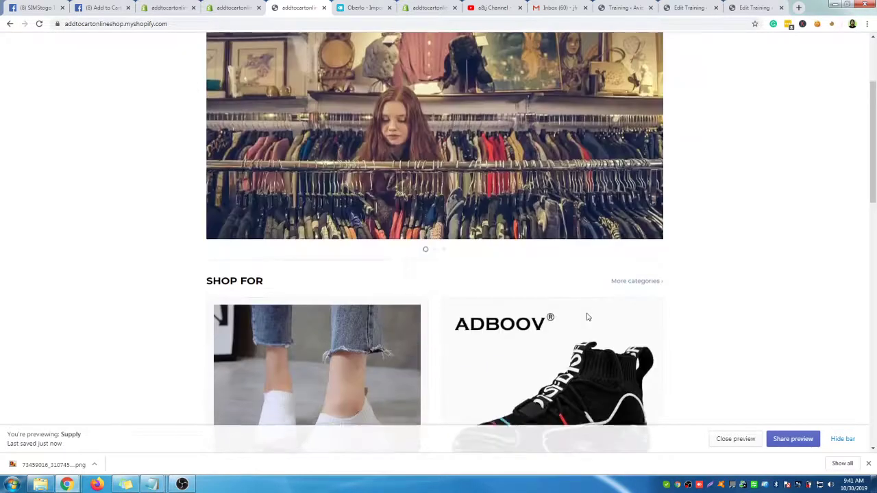
{"action": "scroll", "coordinate": [587, 318], "scroll_direction": "up", "scroll_amount": 2}
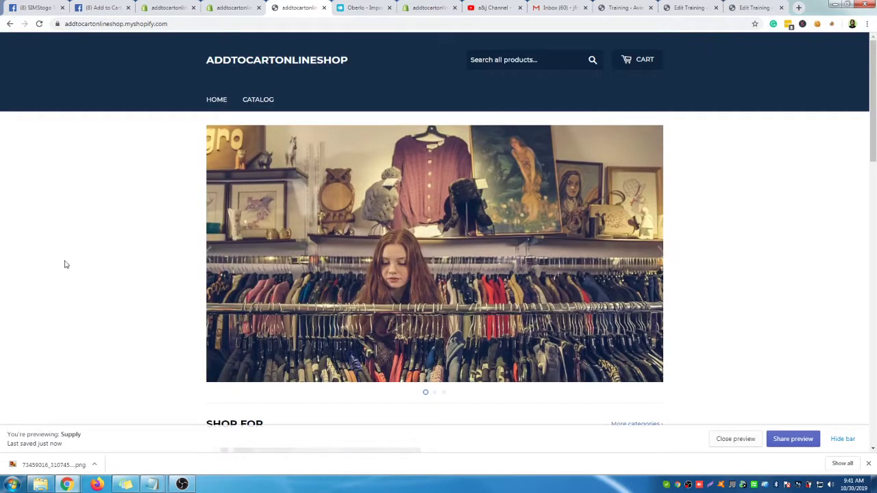
{"action": "scroll", "coordinate": [164, 320], "scroll_direction": "down", "scroll_amount": 3}
{"action": "scroll", "coordinate": [146, 294], "scroll_direction": "down", "scroll_amount": 8}
{"action": "scroll", "coordinate": [642, 333], "scroll_direction": "up", "scroll_amount": 10}
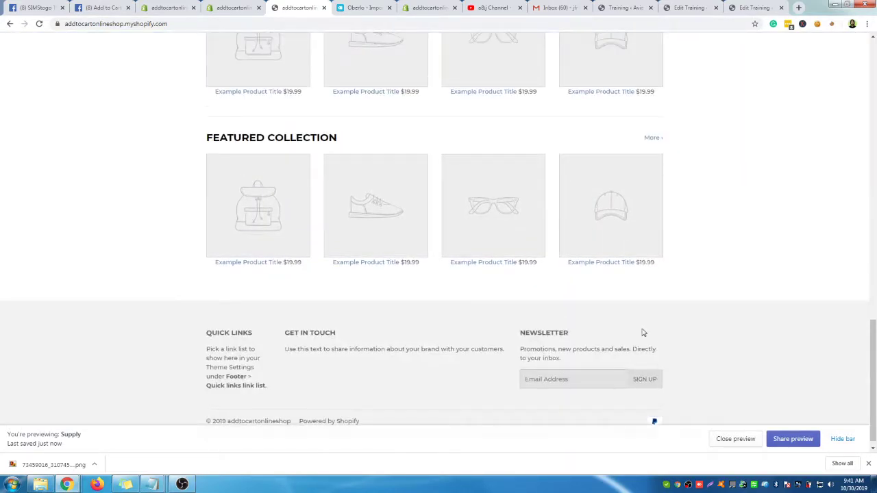
{"action": "scroll", "coordinate": [644, 333], "scroll_direction": "up", "scroll_amount": 5}
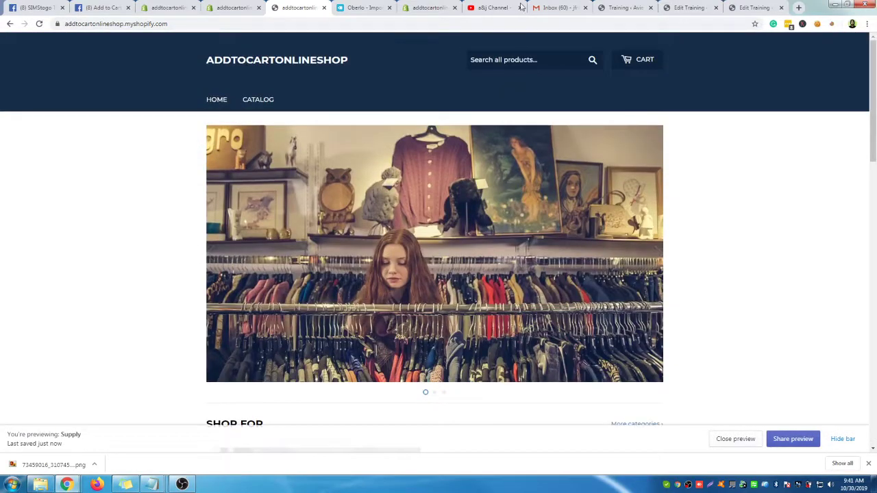
{"action": "left_click", "coordinate": [493, 9]}
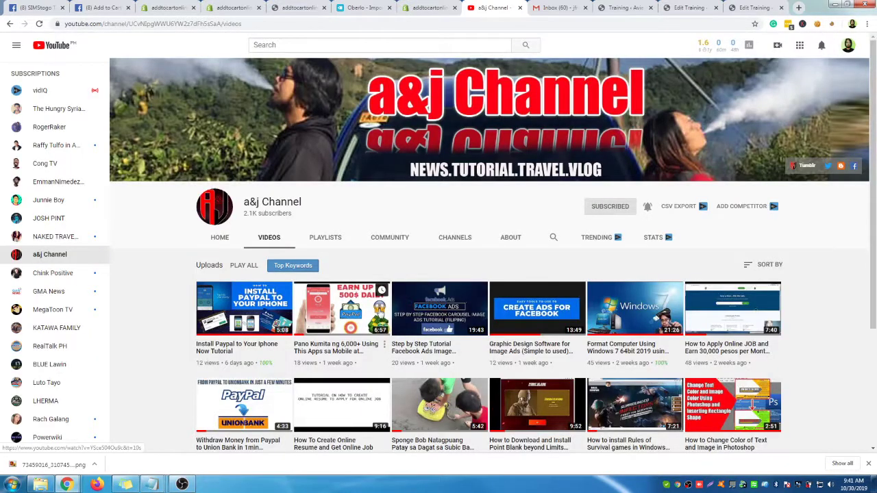
Browse the YouTube channel's Videos page, led by the Install Paypal tutorial upload
{"action": "scroll", "coordinate": [285, 292], "scroll_direction": "down", "scroll_amount": 2}
{"action": "scroll", "coordinate": [285, 292], "scroll_direction": "up", "scroll_amount": 2}
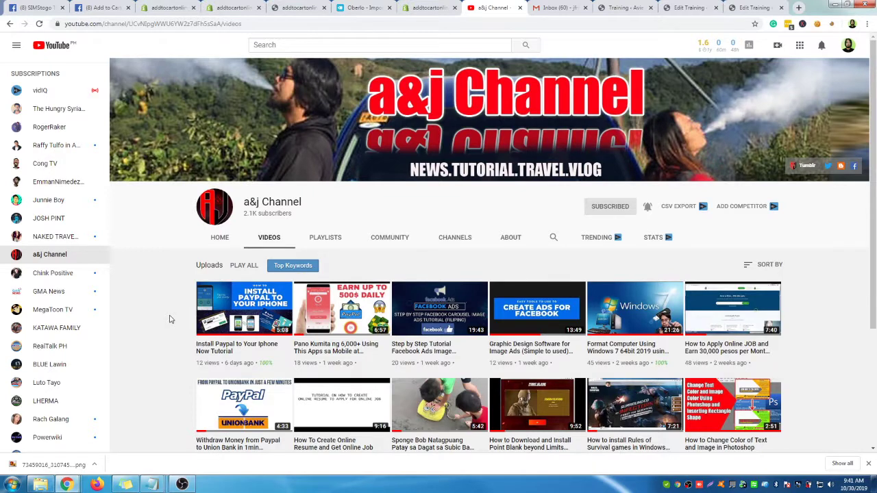
{"action": "left_click", "coordinate": [193, 489]}
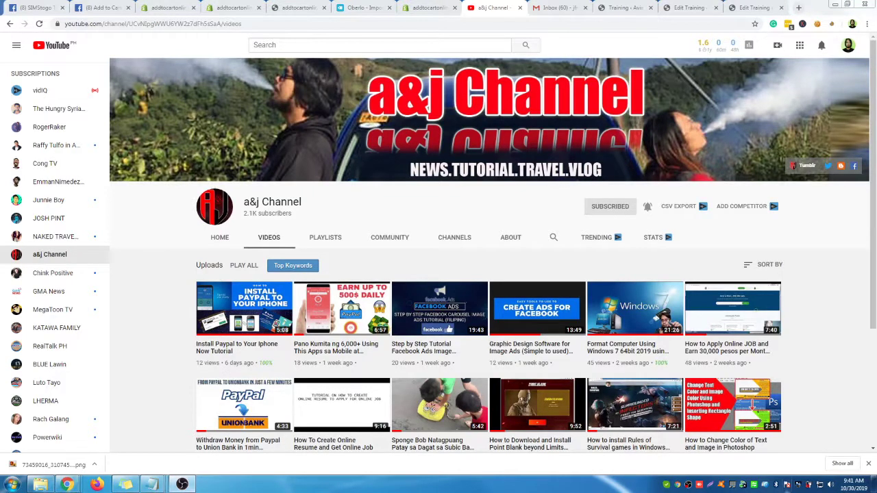